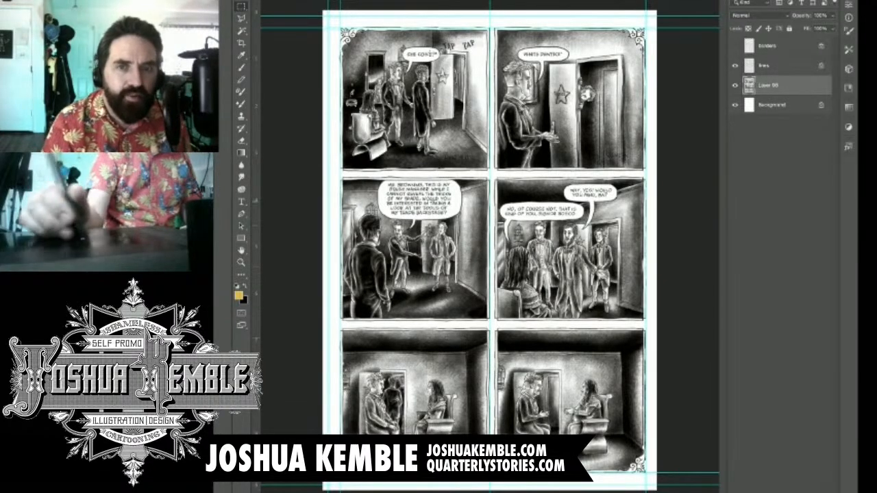
# Show only the borders layer over the background and select the interiors of all six panels with the Magic Wand.
pyautogui.click(735, 86)
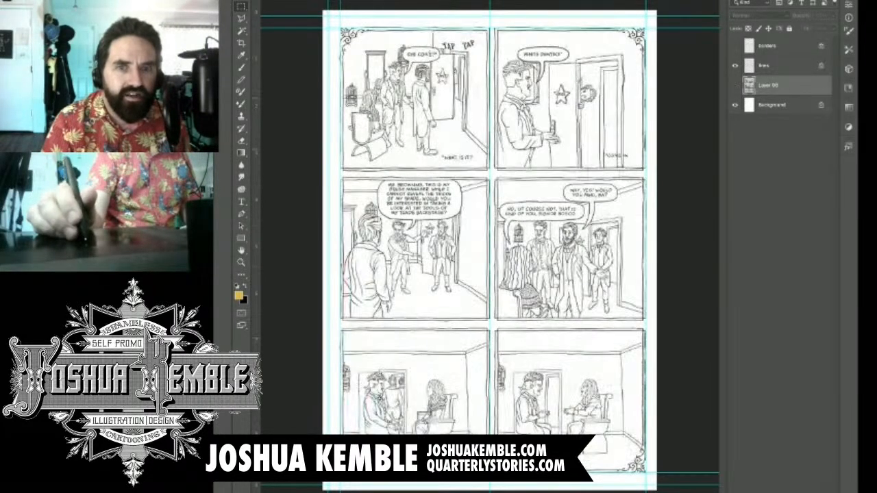
pyautogui.click(735, 66)
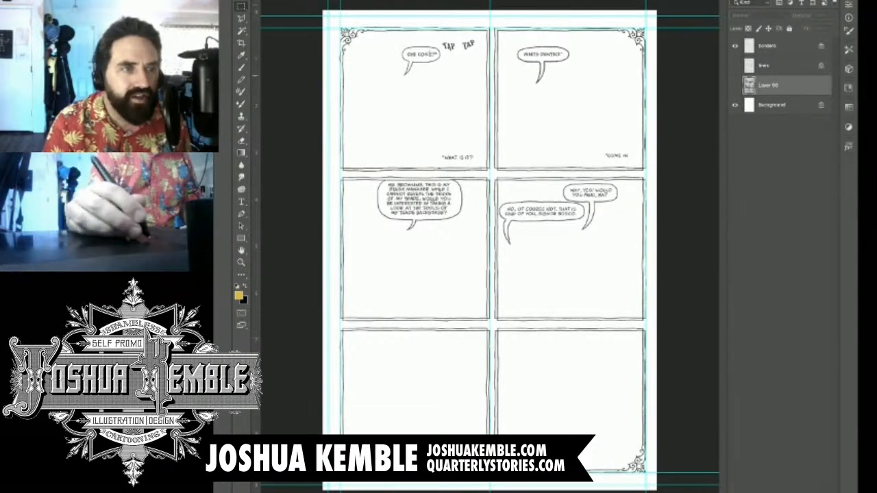
pyautogui.press('w')
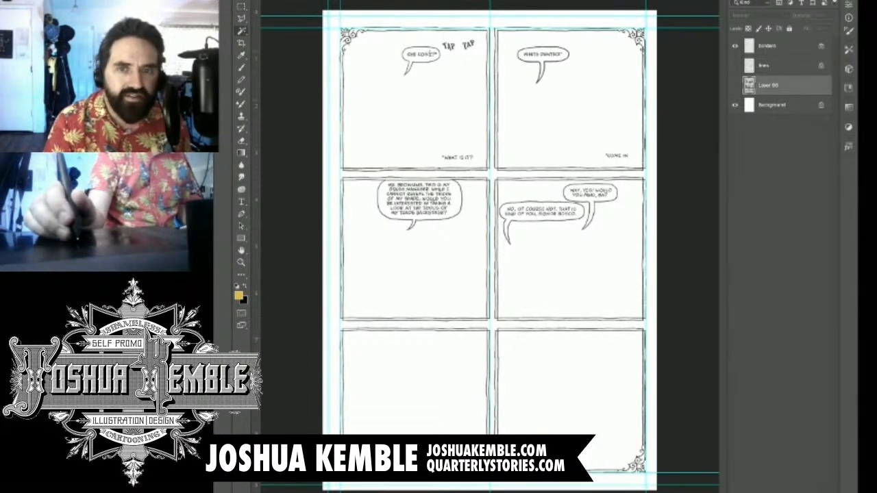
pyautogui.click(767, 46)
pyautogui.click(418, 118)
pyautogui.keyDown('shift'); pyautogui.click(565, 125); pyautogui.keyUp('shift')
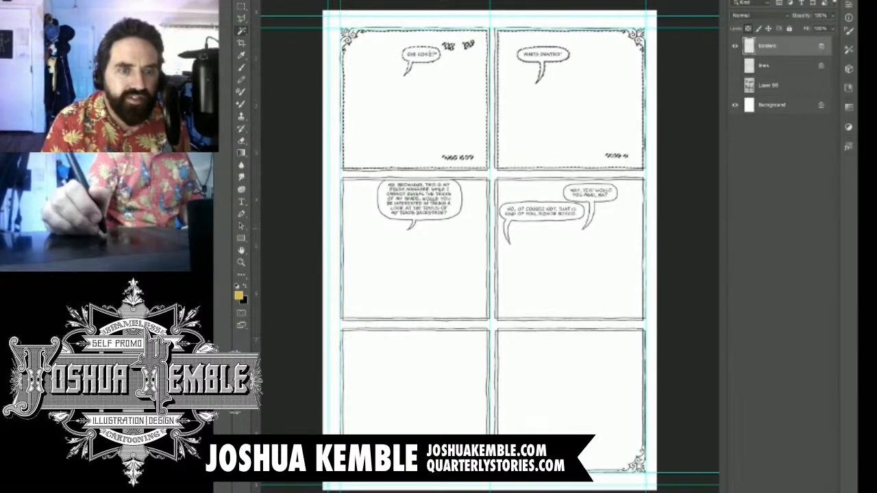
pyautogui.keyDown('shift'); pyautogui.click(569, 274); pyautogui.keyUp('shift')
pyautogui.keyDown('shift'); pyautogui.click(414, 267); pyautogui.keyUp('shift')
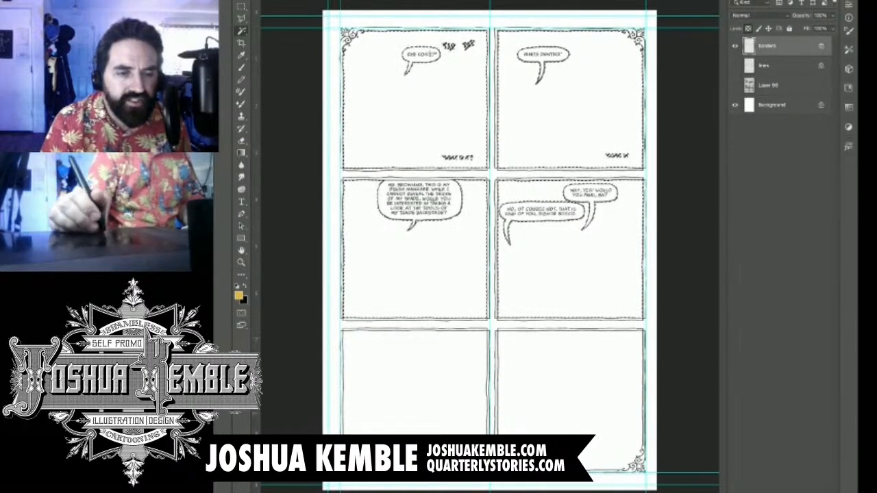
pyautogui.keyDown('shift'); pyautogui.click(568, 391); pyautogui.keyUp('shift')
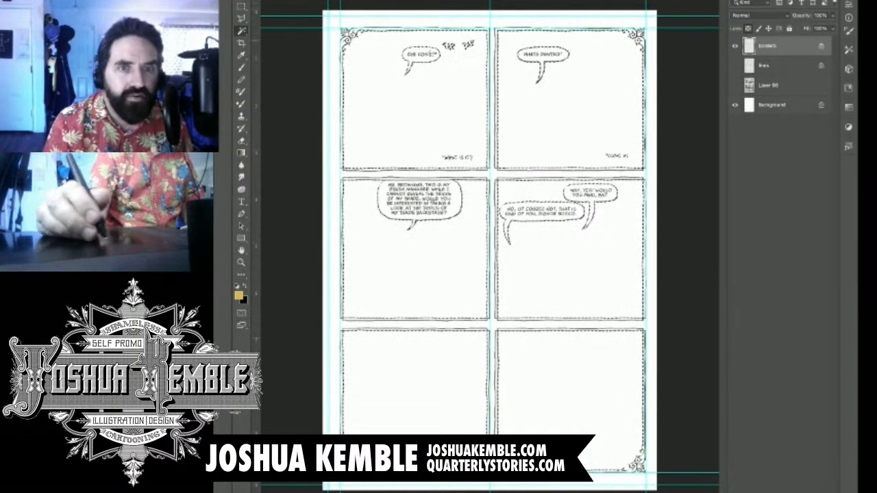
# Include the TAP TAP lettering and the WHAT IS IT? and COME IN captions in the panel selection using the Rectangular Marquee.
pyautogui.moveTo(530, 44); pyautogui.dragTo(596, 46)
pyautogui.moveTo(534, 61); pyautogui.dragTo(610, 63)
pyautogui.press('m')
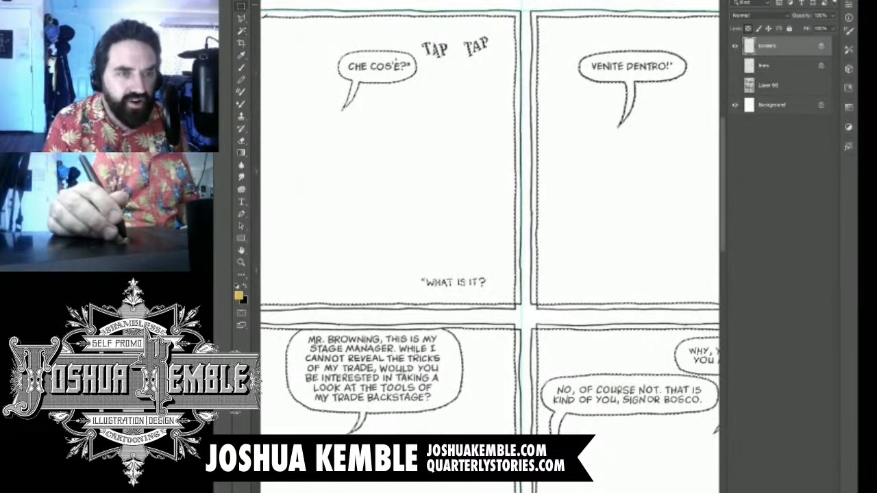
pyautogui.moveTo(420, 35); pyautogui.dragTo(498, 67)
pyautogui.hotkey('ctrl', 'd')
pyautogui.moveTo(398, 278); pyautogui.dragTo(495, 299)
pyautogui.hotkey('ctrl', 'd')
pyautogui.moveTo(401, 267)
pyautogui.mouseDown()
pyautogui.moveTo(502, 300)
pyautogui.moveTo(362, 261)
pyautogui.mouseUp()
pyautogui.moveTo(566, 240); pyautogui.dragTo(643, 266)
pyautogui.hotkey('ctrl', 'd')
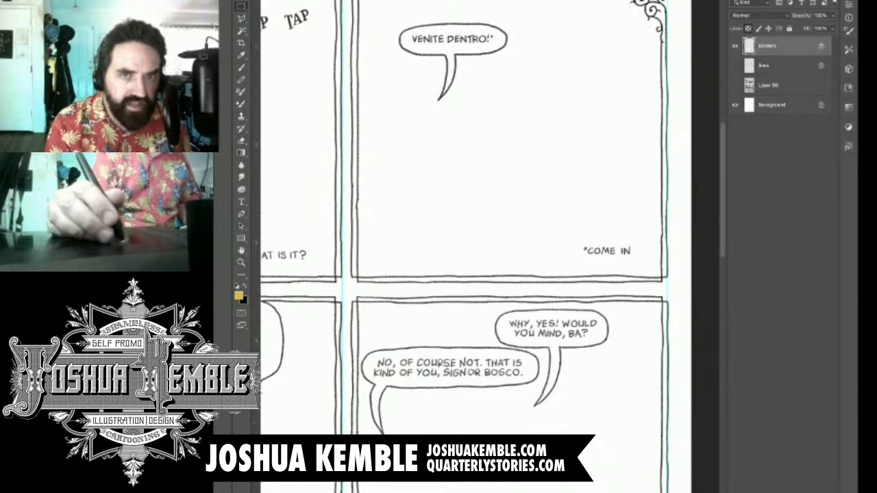
pyautogui.keyDown('ctrl'); pyautogui.click(749, 46); pyautogui.keyUp('ctrl')
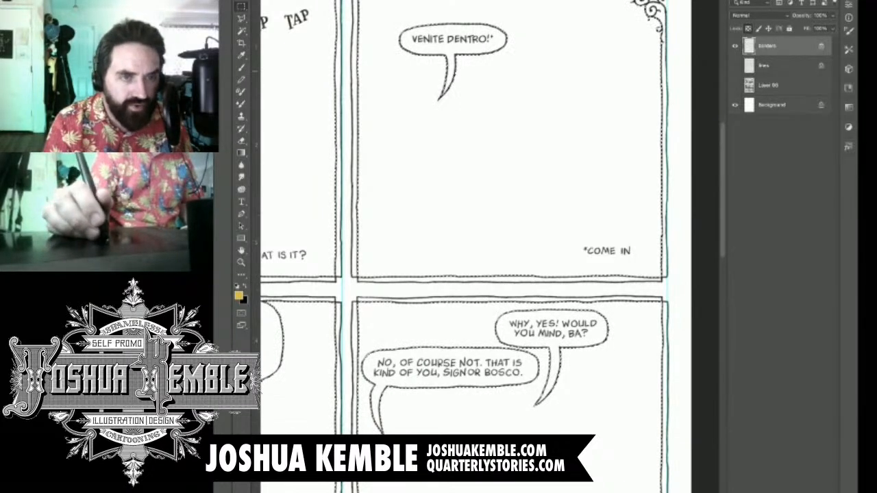
# Hide the page guides while keeping the panel selection active and its edges shown.
pyautogui.moveTo(594, 79); pyautogui.dragTo(579, 82)
pyautogui.hotkey('ctrl', '0')
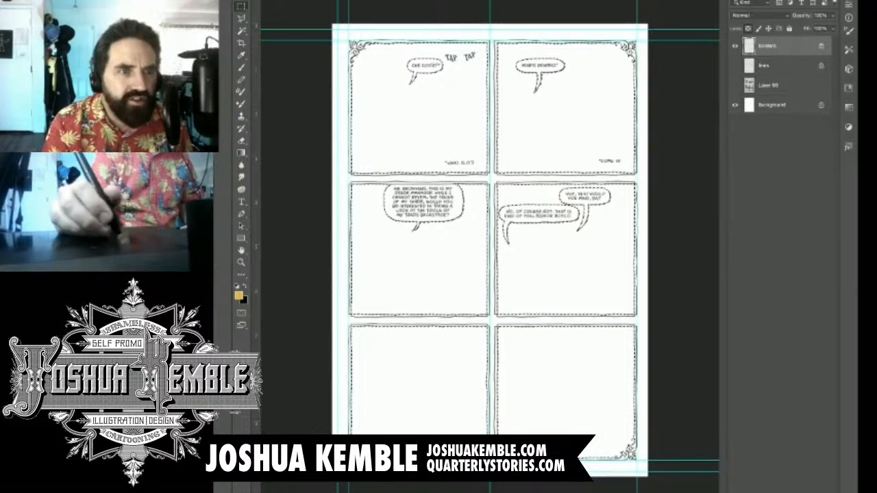
pyautogui.hotkey('ctrl', 'h')
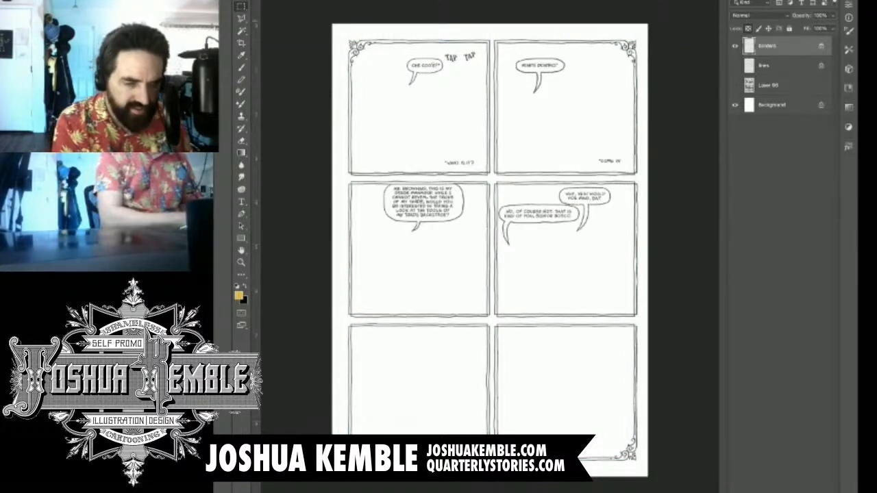
pyautogui.hotkey('ctrl', 'h')
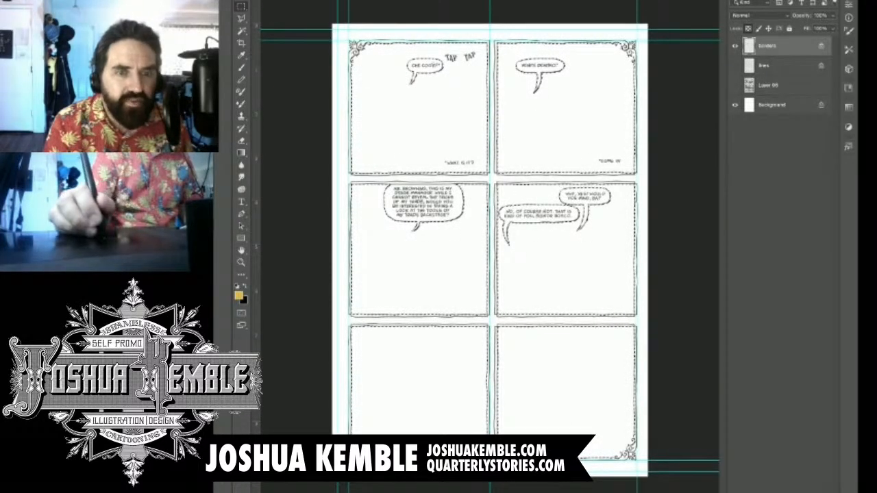
pyautogui.hotkey('ctrl', 'h')
pyautogui.moveTo(420, 59); pyautogui.dragTo(527, 93)
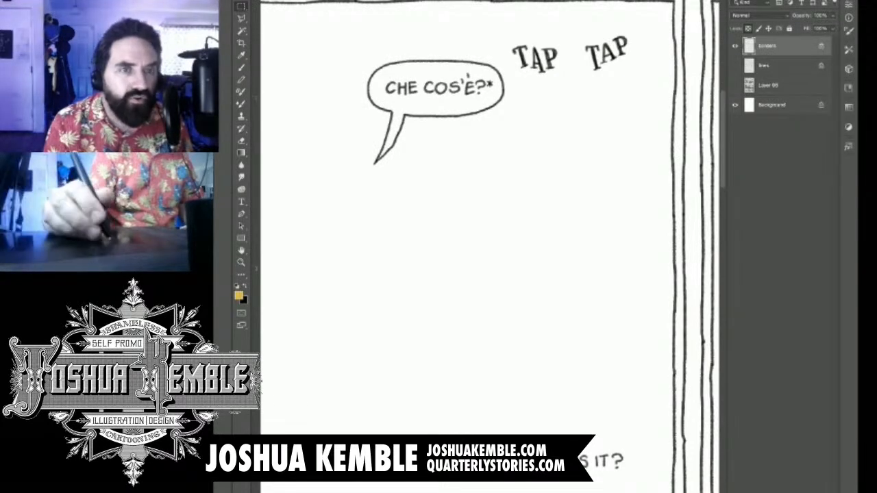
pyautogui.keyDown('ctrl'); pyautogui.click(749, 46); pyautogui.keyUp('ctrl')
pyautogui.moveTo(611, 72); pyautogui.dragTo(479, 81)
# Fill the panel selection with white on a new layer directly above the Background, with its transparent pixels locked.
pyautogui.click(769, 86)
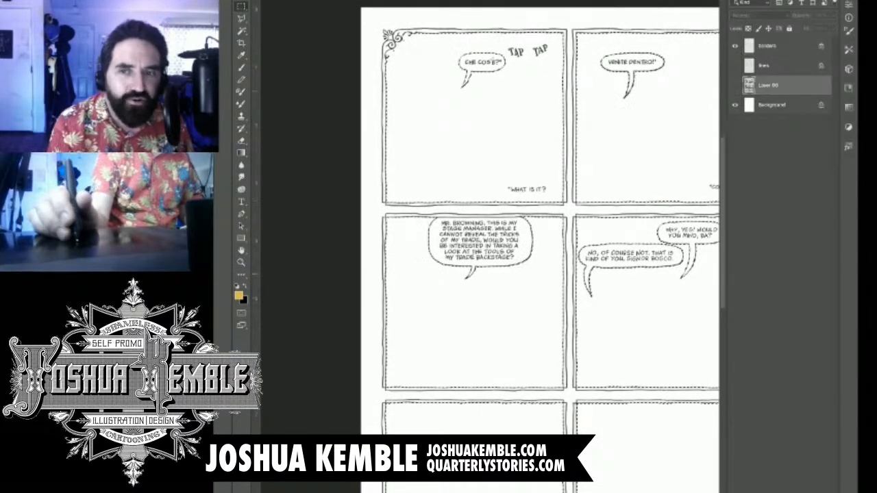
pyautogui.click(772, 105)
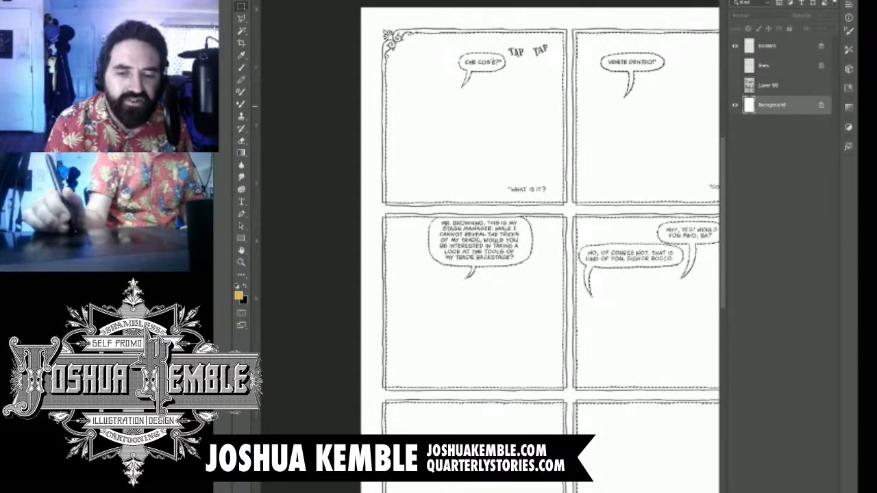
pyautogui.hotkey('ctrl', 'alt', 'shift', 'n')
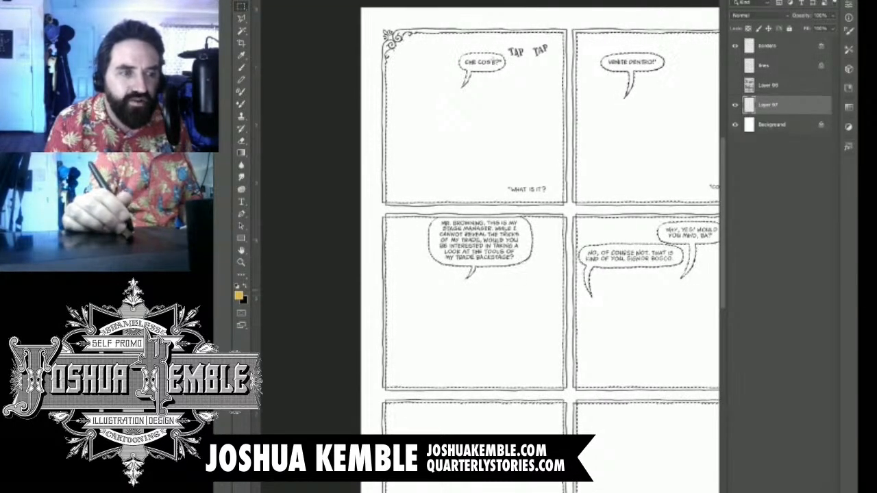
pyautogui.press('d')
pyautogui.press('x')
pyautogui.press('i')
pyautogui.press('m')
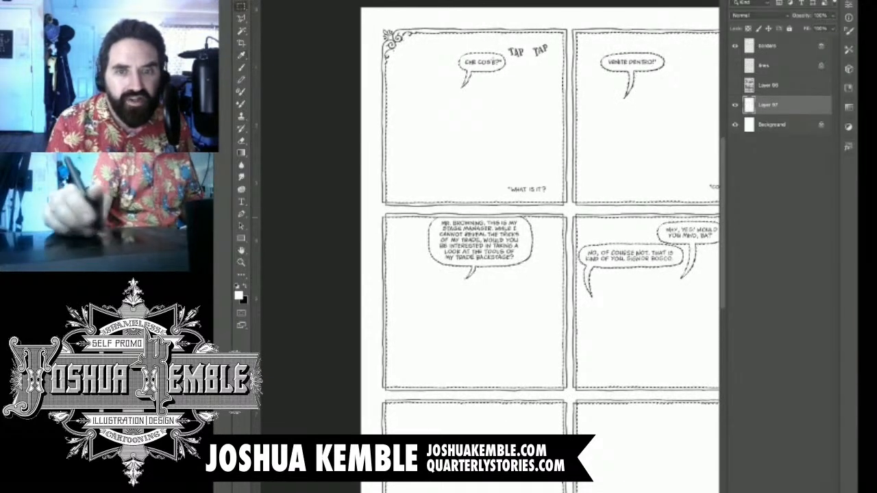
pyautogui.press('/')
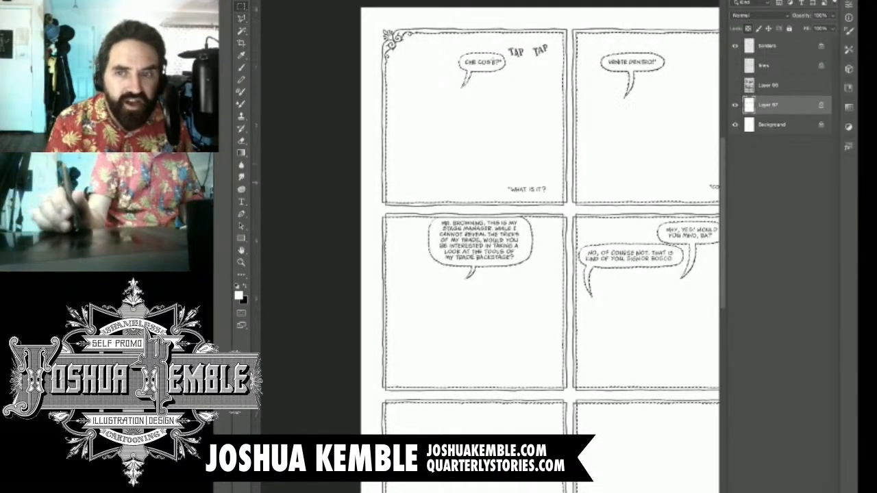
# Create another layer just above the Background and marquee the speech bubbles in both top panels and the right middle panel.
pyautogui.click(772, 125)
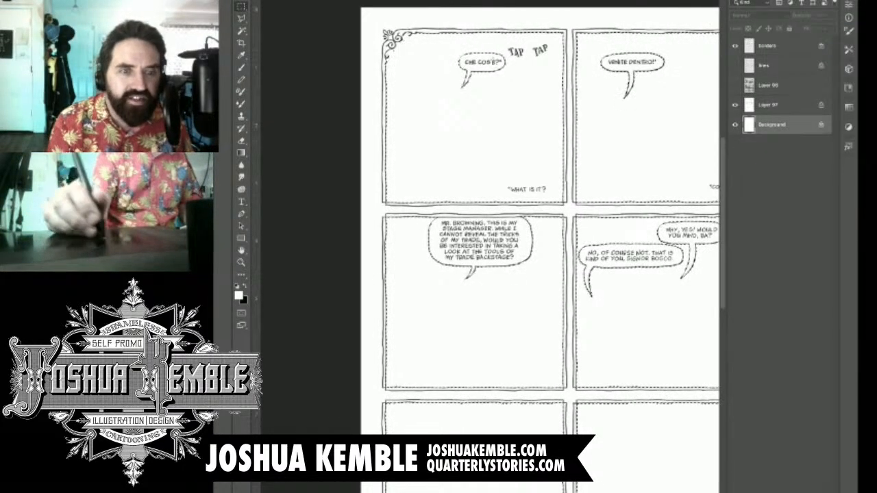
pyautogui.hotkey('ctrl', 'shift', 'alt', 'n')
pyautogui.moveTo(527, 287); pyautogui.dragTo(468, 249)
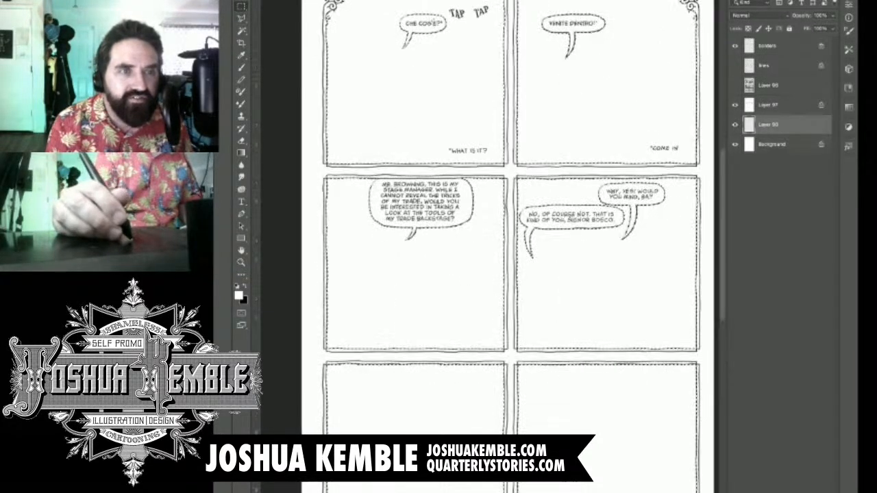
pyautogui.moveTo(390, 9); pyautogui.dragTo(466, 56)
pyautogui.moveTo(537, 6); pyautogui.dragTo(635, 74)
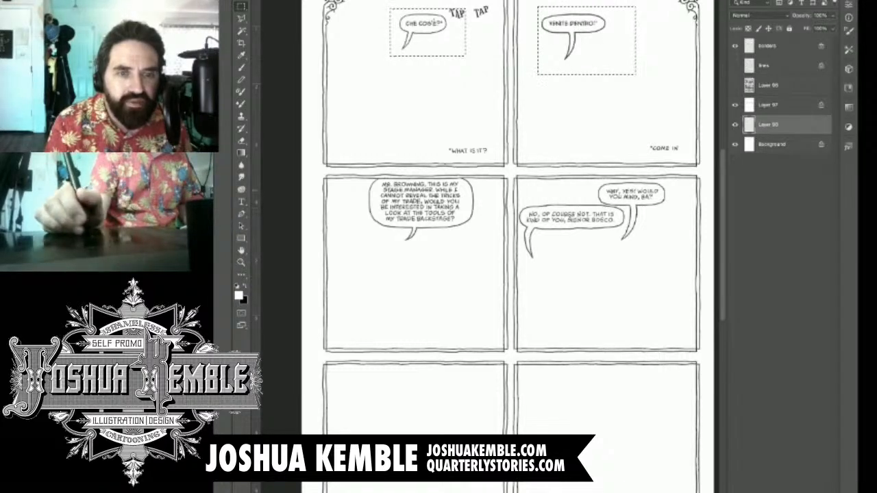
pyautogui.moveTo(517, 190)
pyautogui.mouseDown()
pyautogui.moveTo(615, 273)
pyautogui.moveTo(665, 275)
pyautogui.mouseUp()
pyautogui.moveTo(575, 224); pyautogui.dragTo(680, 181)
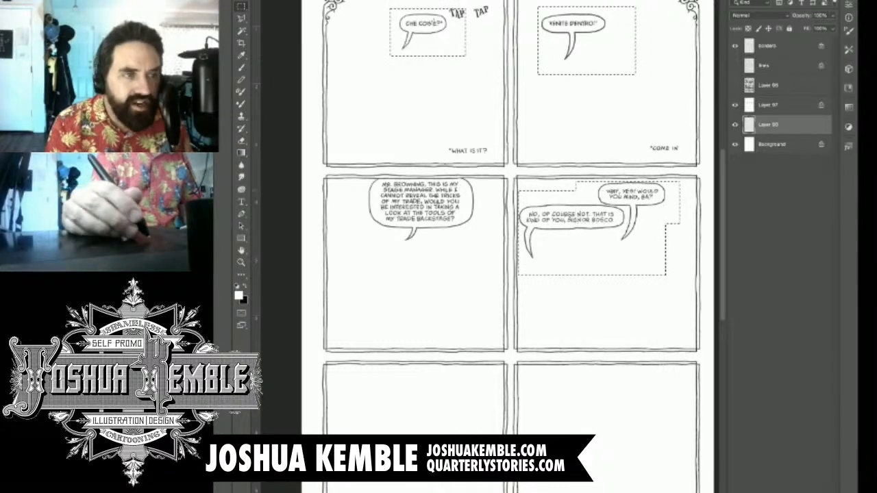
# Add the left middle panel's speech bubble to the selection with the Polygonal Lasso, fill the selected areas with white, and deselect.
pyautogui.press('l')
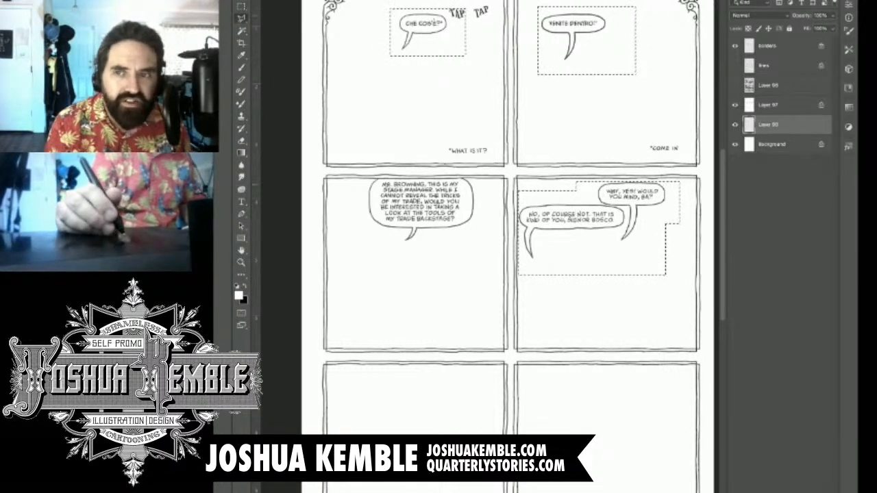
pyautogui.scroll(8, 364, 187)
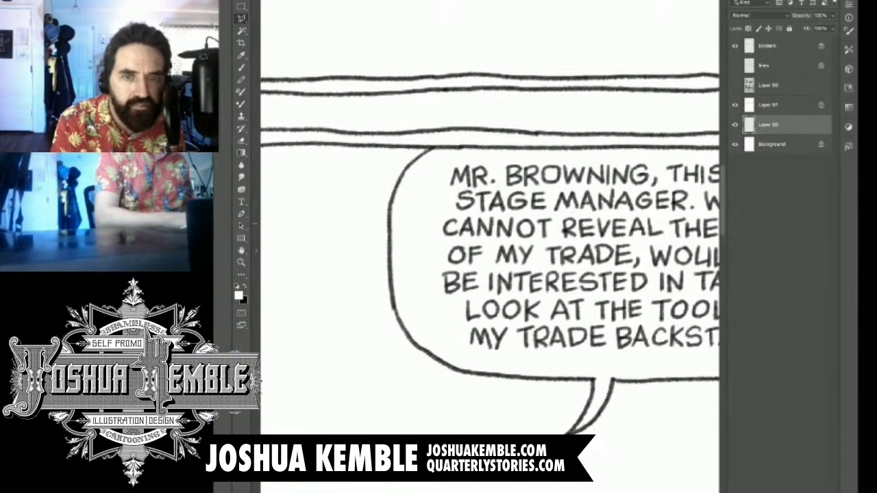
pyautogui.hotkey('ctrl', '0')
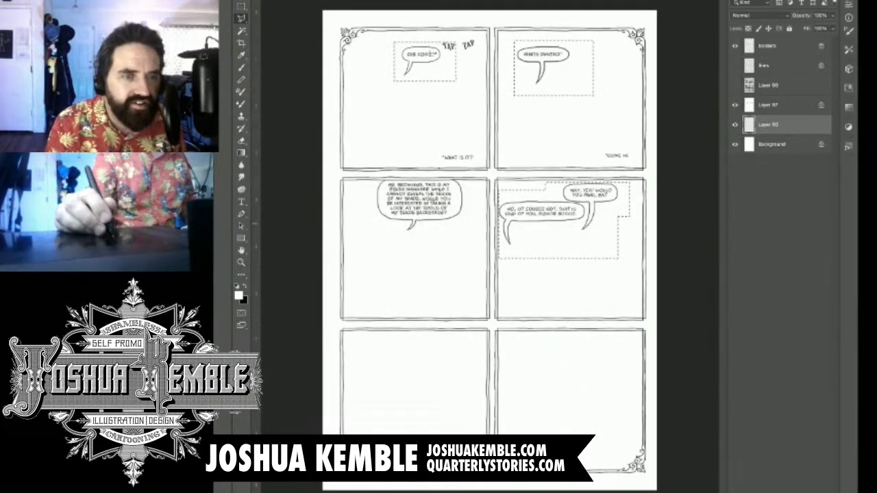
pyautogui.scroll(5, 431, 211)
pyautogui.moveTo(431, 211); pyautogui.dragTo(547, 217)
pyautogui.scroll(1, 457, 154)
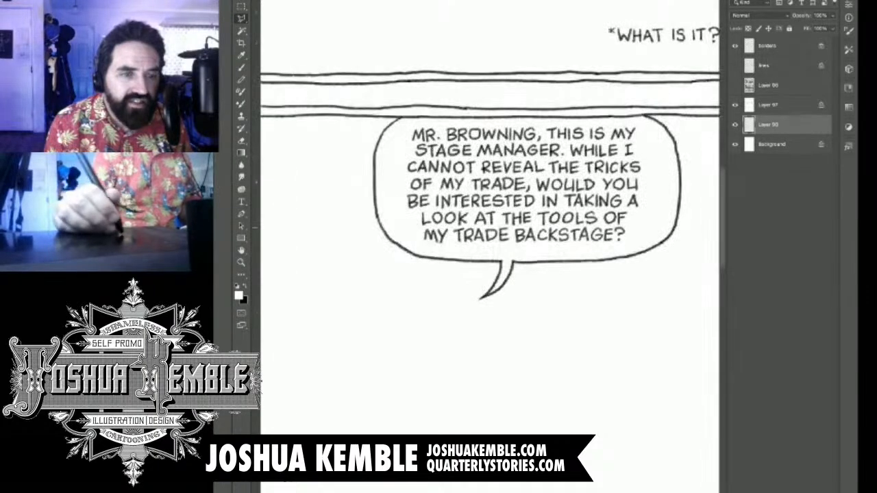
pyautogui.moveTo(482, 338)
pyautogui.mouseDown()
pyautogui.moveTo(319, 244)
pyautogui.moveTo(345, 170)
pyautogui.moveTo(408, 122)
pyautogui.moveTo(396, 120)
pyautogui.moveTo(648, 115)
pyautogui.moveTo(682, 125)
pyautogui.moveTo(691, 219)
pyautogui.moveTo(617, 321)
pyautogui.moveTo(548, 346)
pyautogui.mouseUp()
pyautogui.hotkey('ctrl', '0')
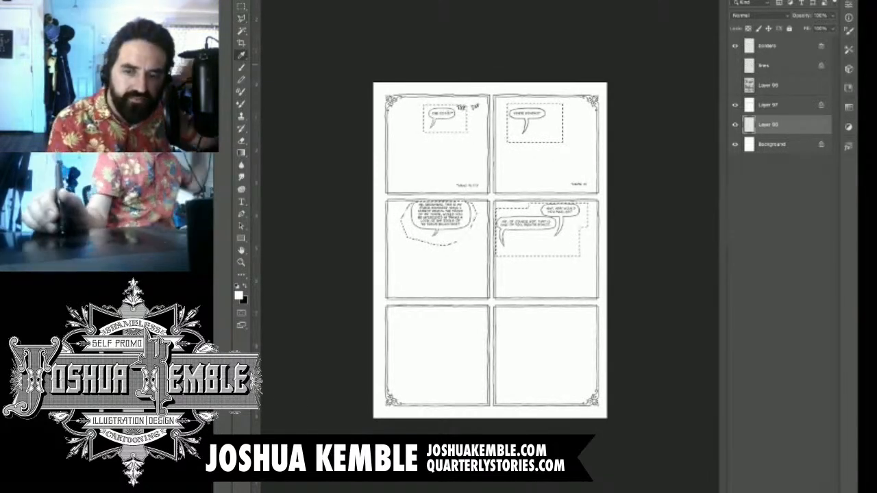
pyautogui.hotkey('ctrl', 'd')
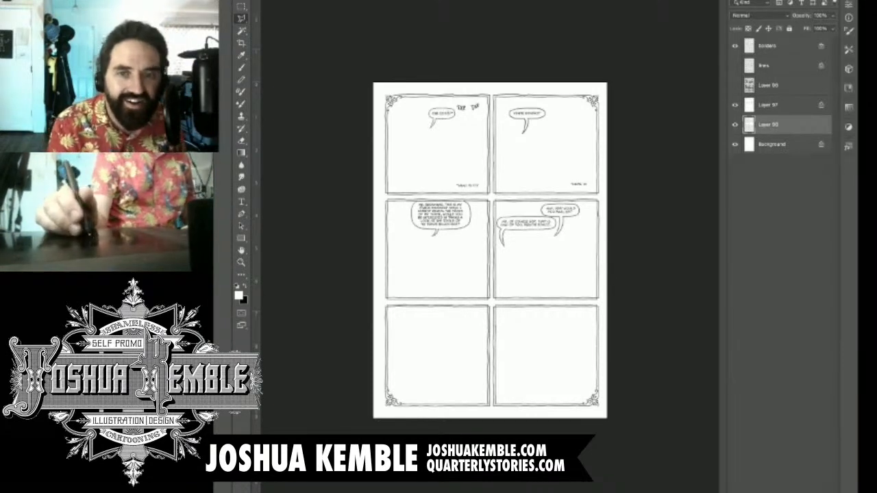
# Reselect the speech-bubble areas, lock the transparent pixels of their fill layer, and clear the selection.
pyautogui.hotkey('ctrl', 'shift', 'd')
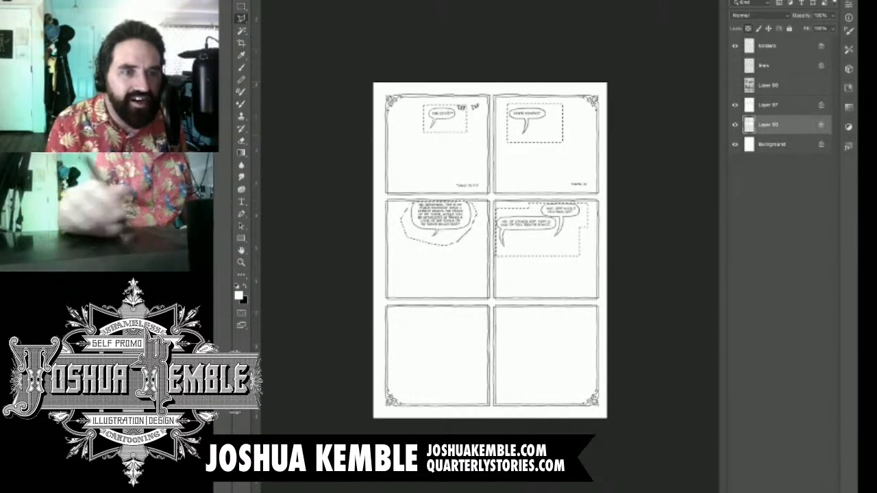
pyautogui.press('m')
pyautogui.hotkey('ctrl', 'd')
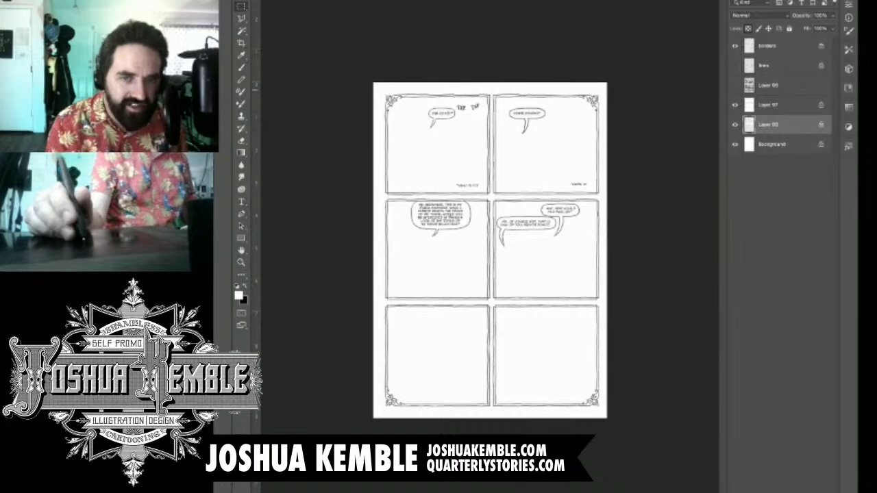
# Show the lines layer and outline the bird in the top-left panel's free-standing birdcage with the Polygonal Lasso.
pyautogui.click(734, 66)
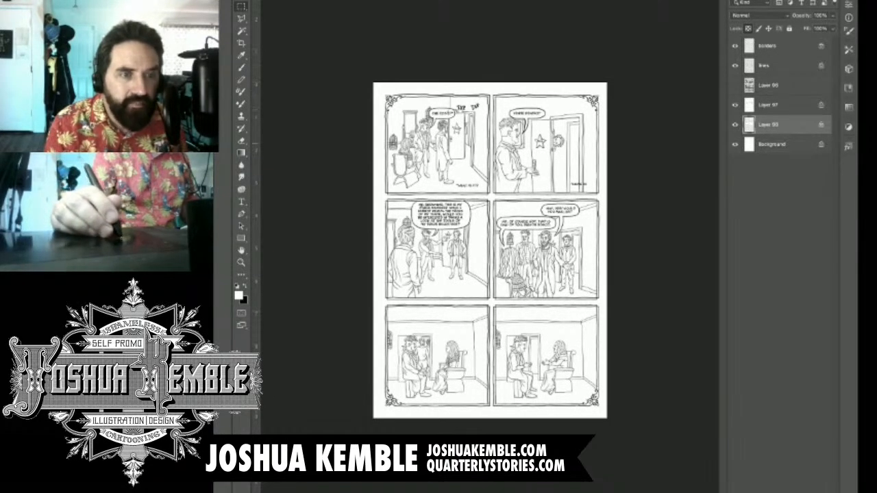
pyautogui.hotkey('ctrl', '+')
pyautogui.hotkey('ctrl', '+')
pyautogui.hotkey('ctrl', '+')
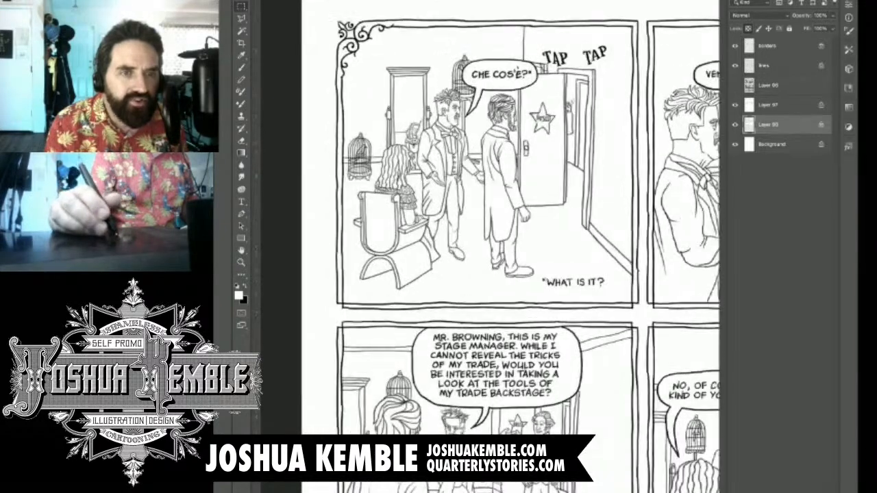
pyautogui.hotkey('ctrl', '+')
pyautogui.hotkey('ctrl', '+')
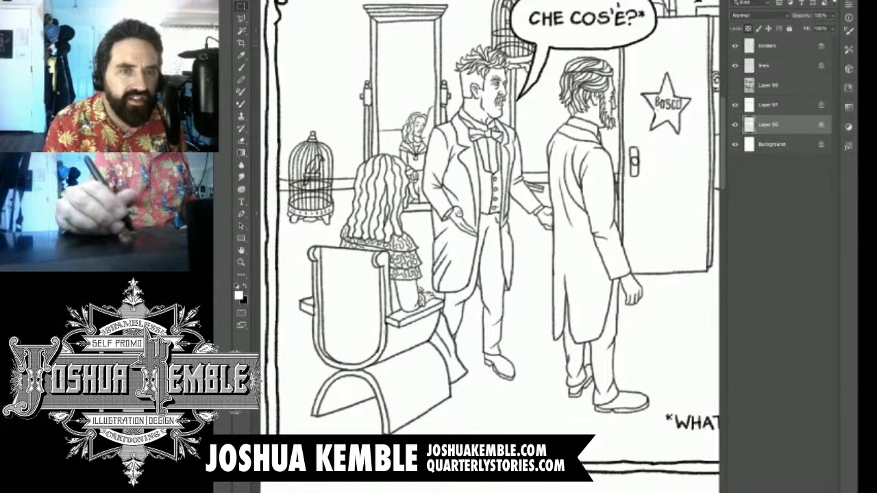
pyautogui.click(241, 18)
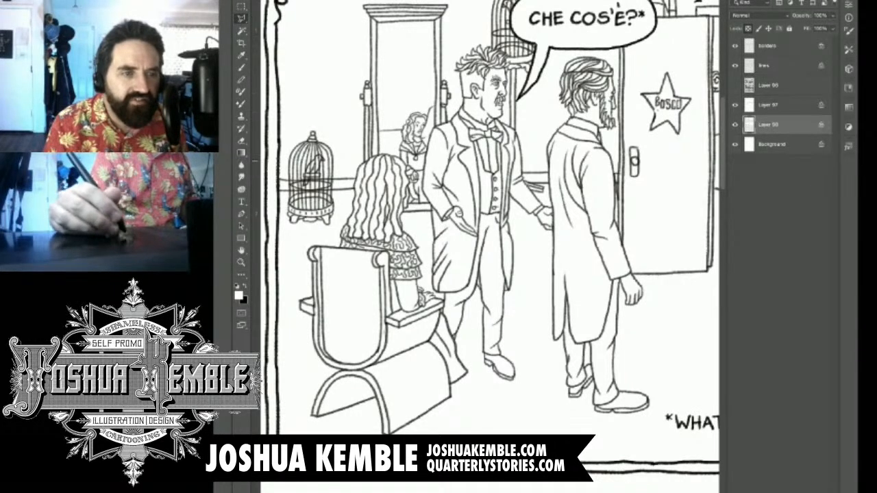
pyautogui.scroll(6, 298, 162)
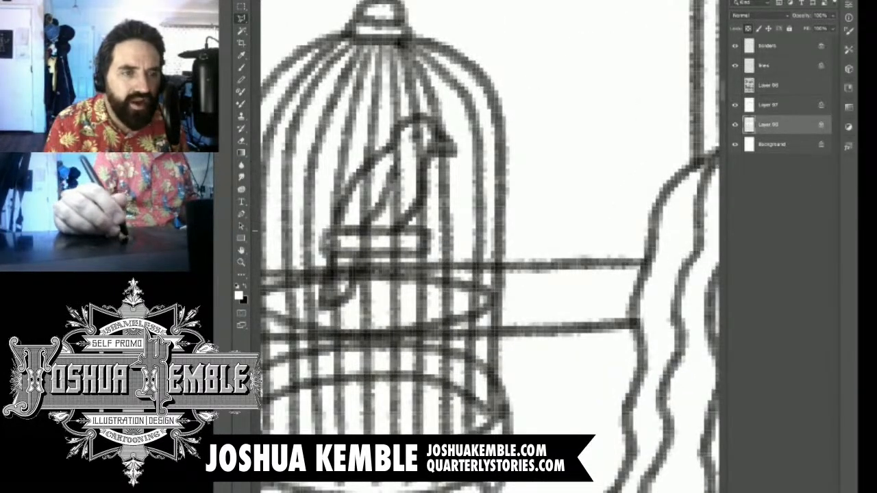
pyautogui.click(334, 232)
pyautogui.moveTo(345, 197)
pyautogui.mouseDown()
pyautogui.moveTo(384, 146)
pyautogui.moveTo(424, 118)
pyautogui.moveTo(440, 128)
pyautogui.moveTo(410, 230)
pyautogui.moveTo(357, 231)
pyautogui.moveTo(343, 205)
pyautogui.mouseUp()
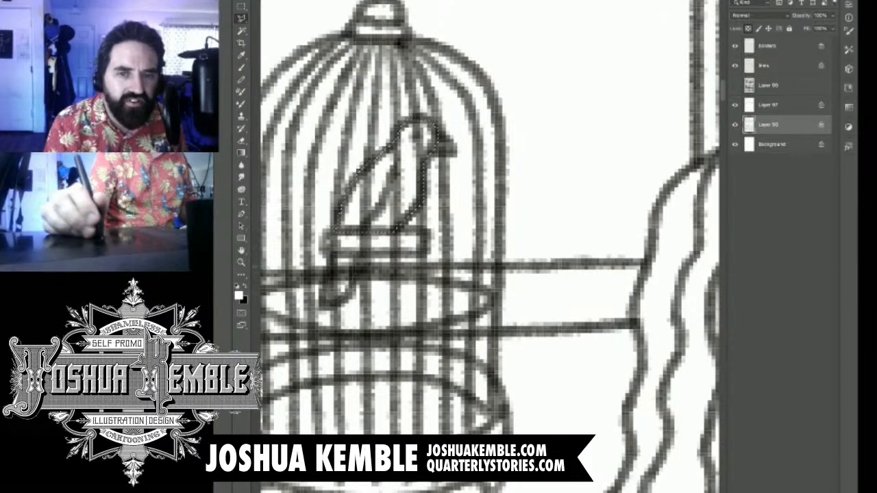
# Check the layer just above the Background by toggling its visibility with the Background hidden, and make the panel fill layer active.
pyautogui.hotkey('ctrl', '-')
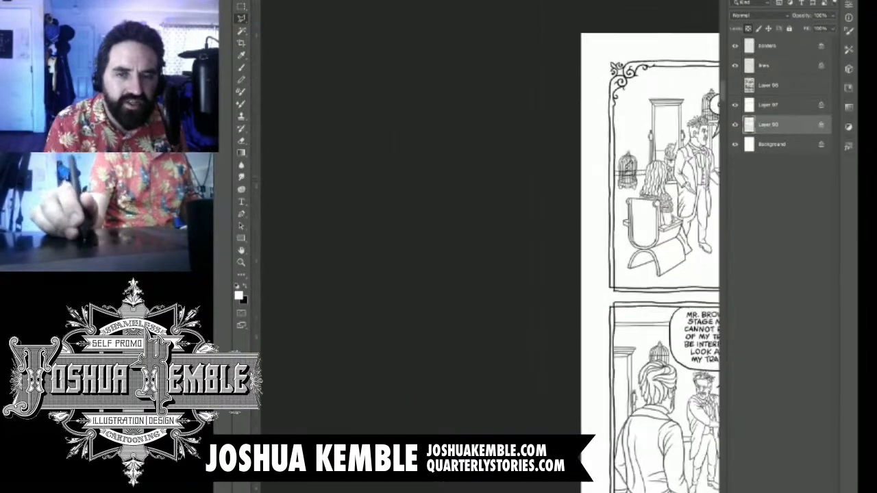
pyautogui.press('Delete')
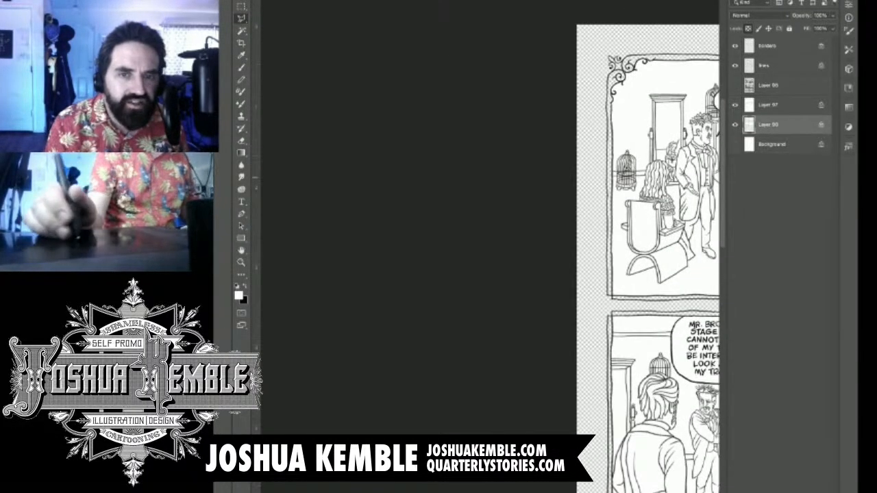
pyautogui.moveTo(627, 167); pyautogui.dragTo(337, 189)
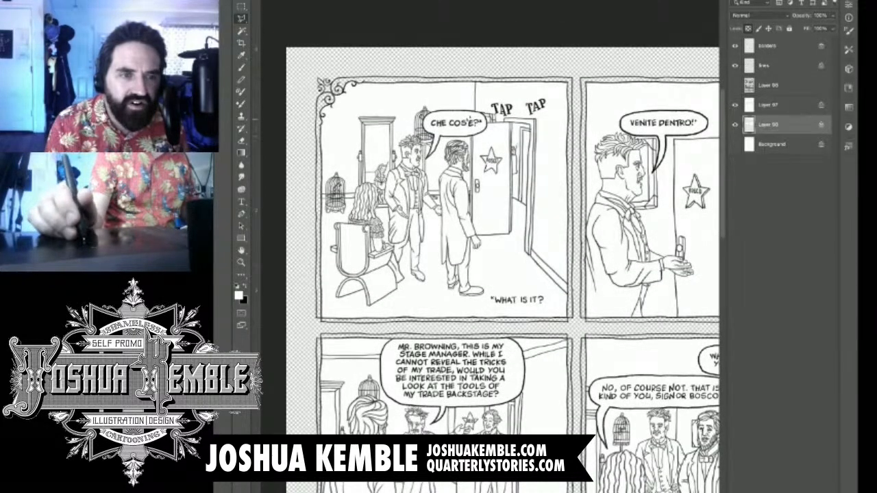
pyautogui.click(735, 125)
pyautogui.click(735, 124)
pyautogui.click(735, 124)
pyautogui.click(735, 125)
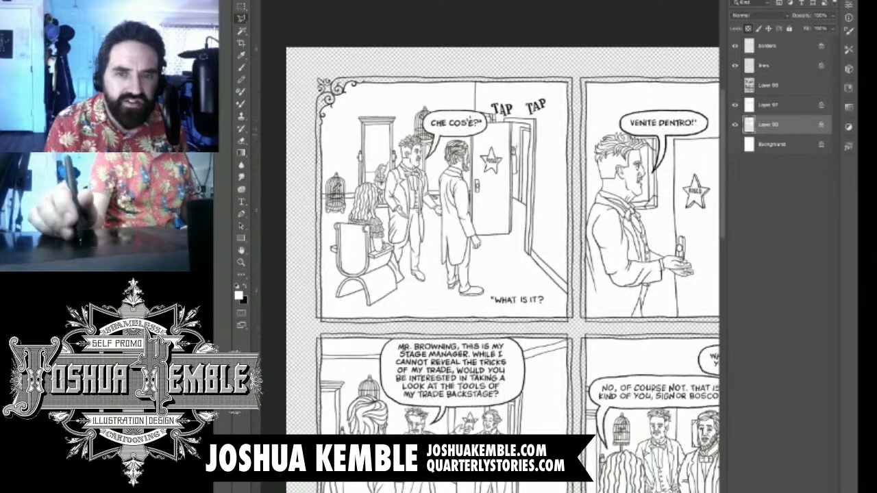
pyautogui.click(768, 105)
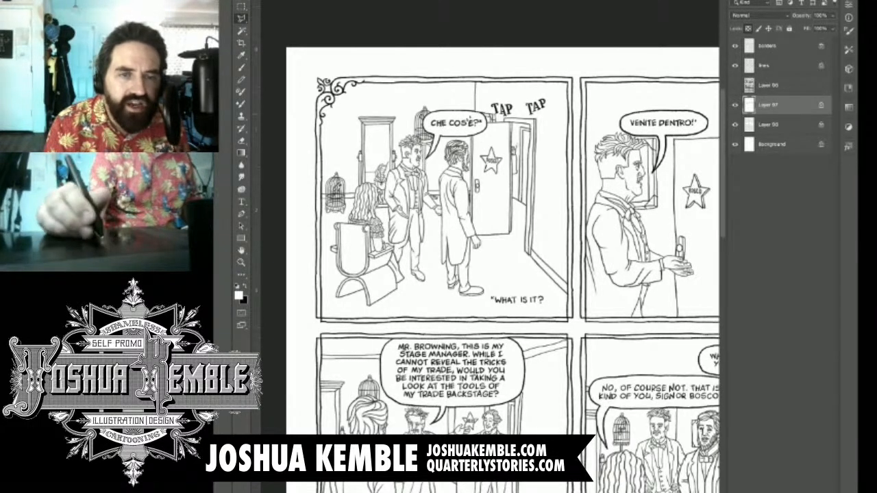
# Outline the partly hidden bird in the cage behind the "CHE COS'È?" bubble with the Polygonal Lasso, adding it to the selection.
pyautogui.keyDown('super'); pyautogui.click(412, 120); pyautogui.keyUp('super')
pyautogui.moveTo(412, 118); pyautogui.dragTo(500, 118)
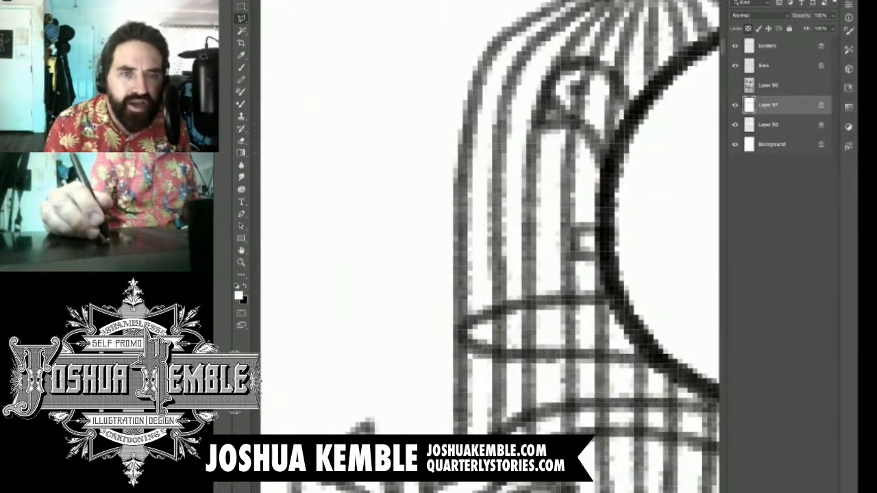
pyautogui.click(608, 162)
pyautogui.click(583, 128)
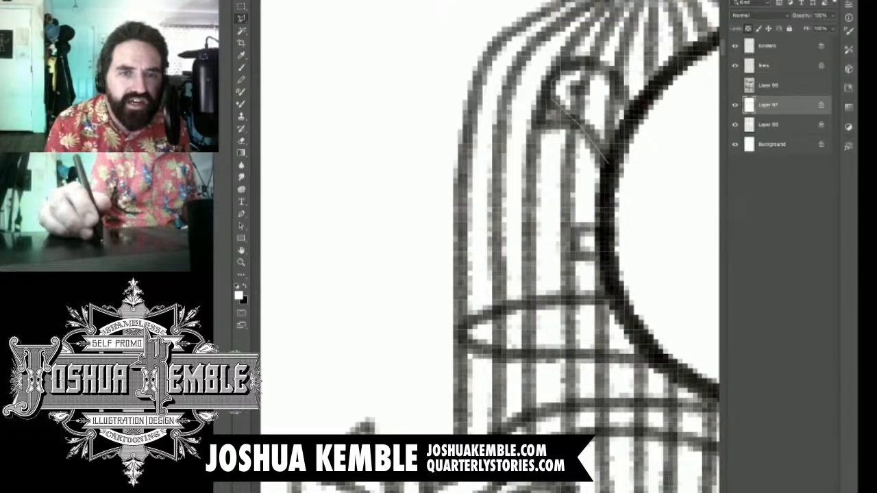
pyautogui.click(588, 63)
pyautogui.click(613, 74)
pyautogui.click(632, 107)
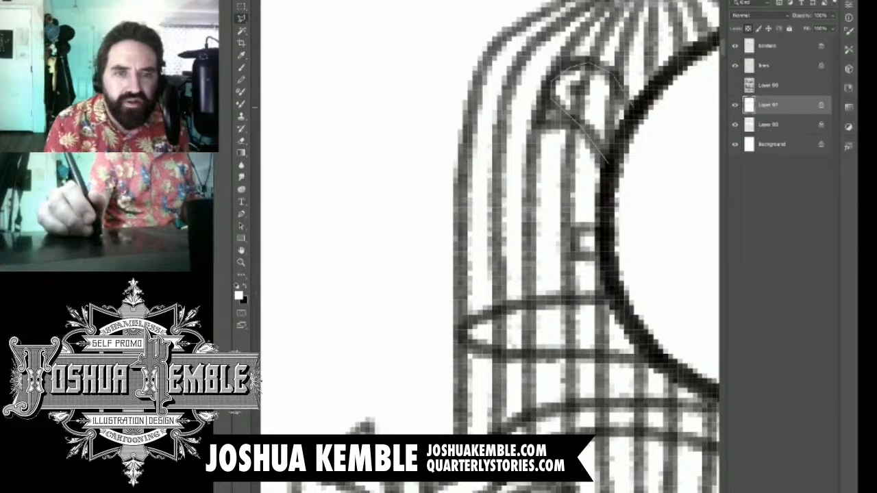
pyautogui.click(609, 160)
pyautogui.moveTo(580, 172); pyautogui.dragTo(471, 175)
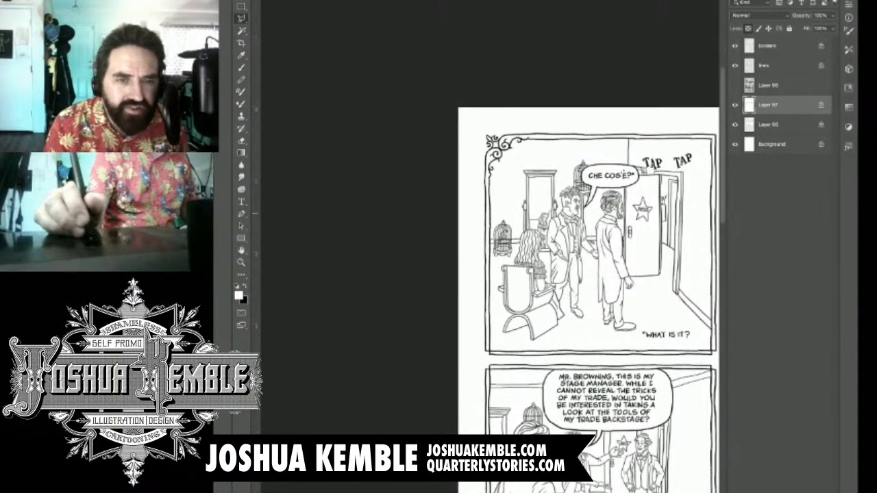
pyautogui.moveTo(599, 168); pyautogui.dragTo(675, 170)
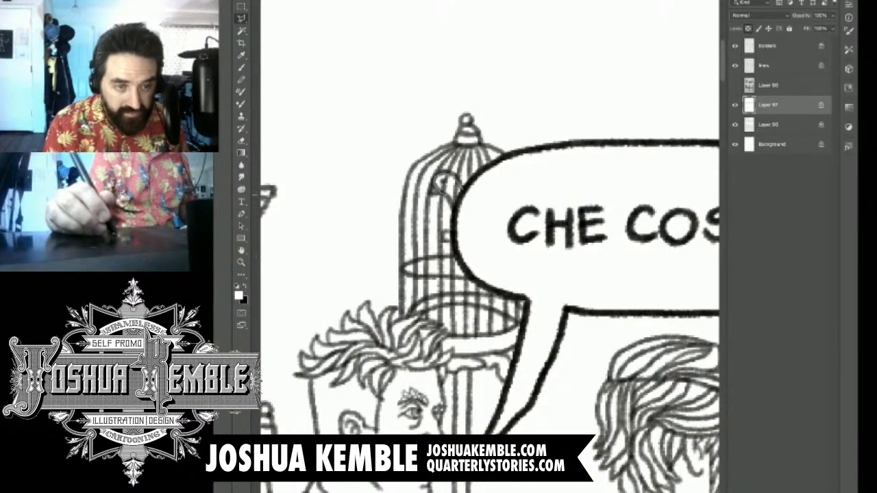
pyautogui.hotkey('ctrl', 'd')
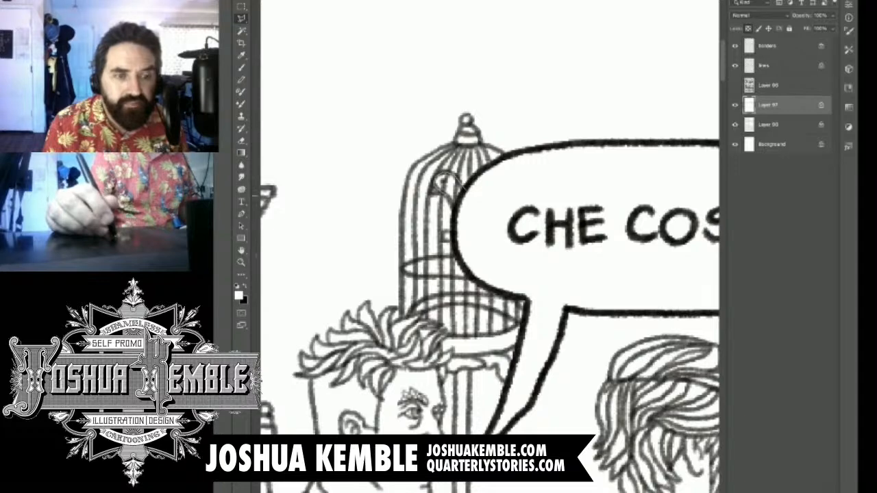
pyautogui.click(463, 193)
pyautogui.click(454, 207)
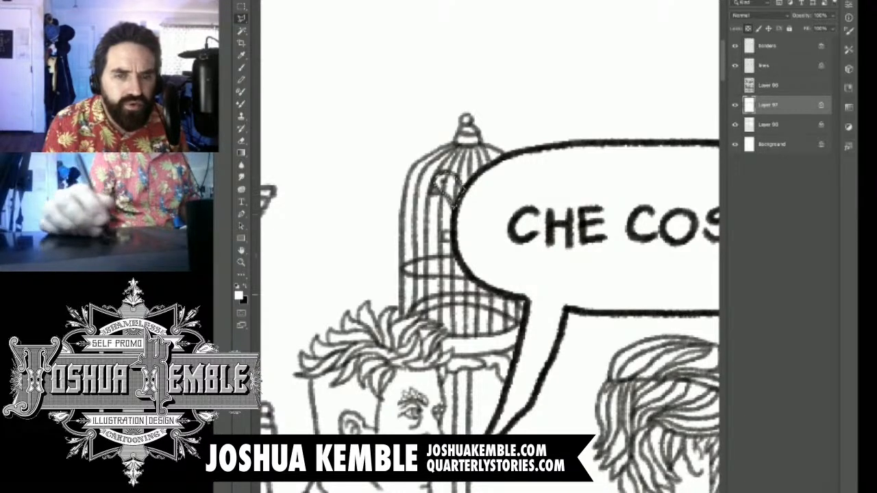
# Return to the first birdcage and add the bird's tail below the perch to the selection.
pyautogui.moveTo(328, 329); pyautogui.dragTo(617, 179)
pyautogui.moveTo(295, 356); pyautogui.dragTo(267, 178)
pyautogui.moveTo(479, 274); pyautogui.dragTo(481, 195)
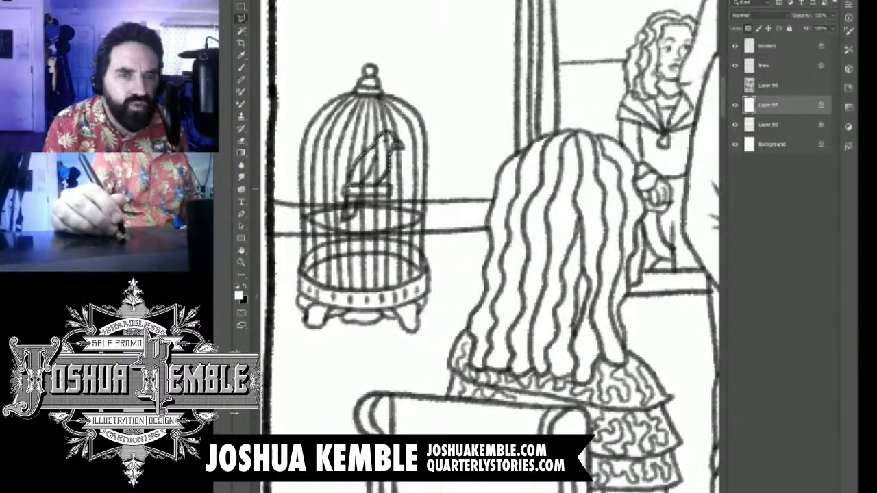
pyautogui.scroll(5, 337, 189)
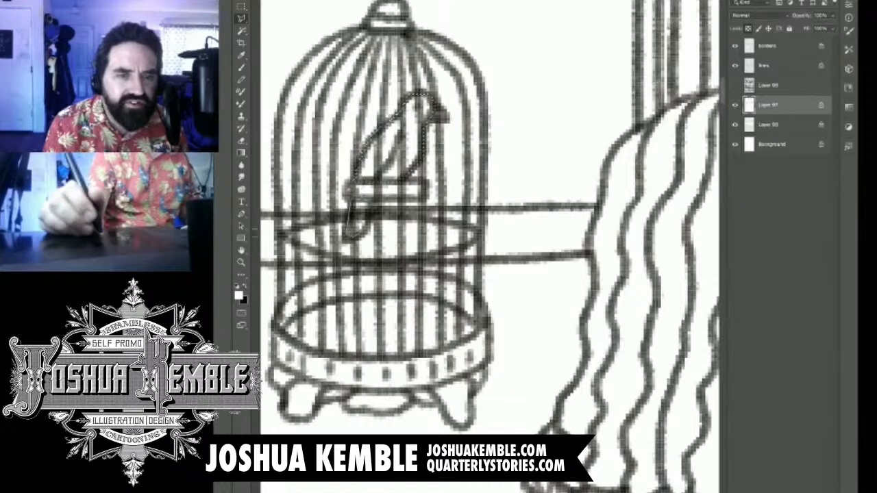
# Add the seated girl's ruffled dress, from beneath her hair down to the lowest ruffle, to the selection.
pyautogui.moveTo(616, 274)
pyautogui.mouseDown()
pyautogui.moveTo(342, 191)
pyautogui.moveTo(283, 211)
pyautogui.mouseUp()
pyautogui.moveTo(480, 383)
pyautogui.mouseDown()
pyautogui.moveTo(538, 247)
pyautogui.moveTo(567, 99)
pyautogui.mouseUp()
pyautogui.moveTo(494, 81); pyautogui.dragTo(496, 80)
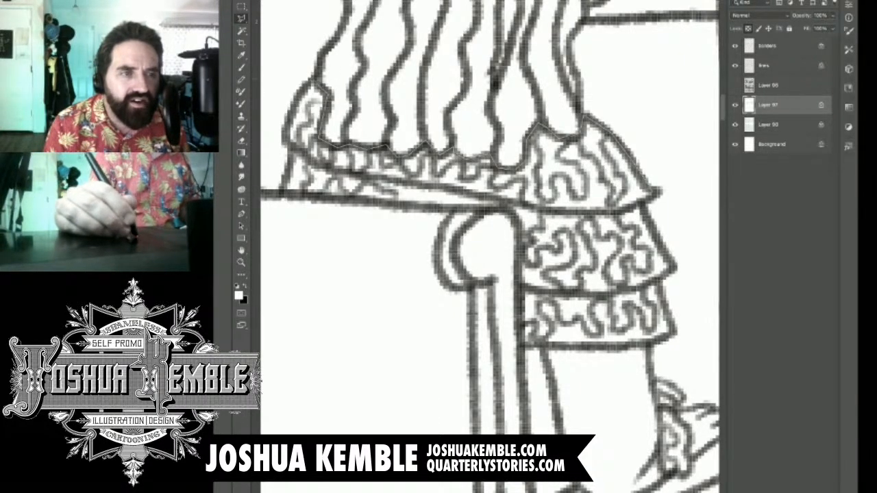
pyautogui.click(282, 195)
pyautogui.click(439, 206)
pyautogui.click(508, 209)
pyautogui.click(517, 227)
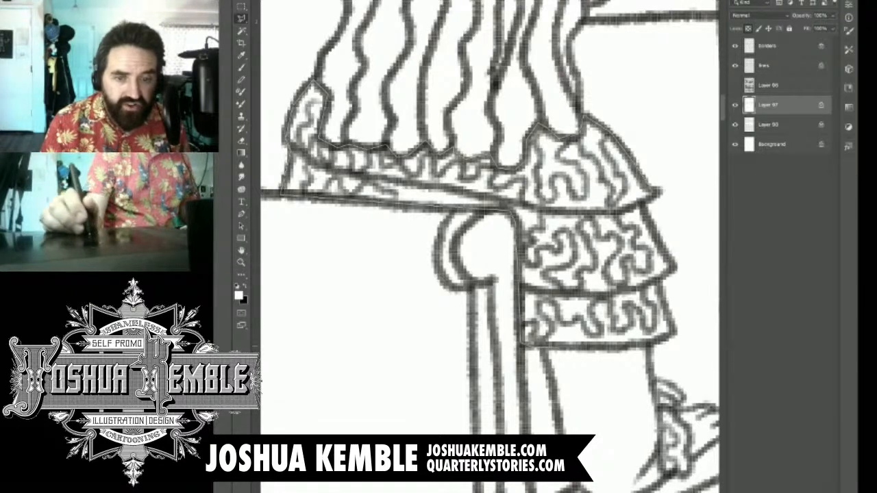
pyautogui.click(674, 334)
pyautogui.click(663, 280)
pyautogui.click(675, 266)
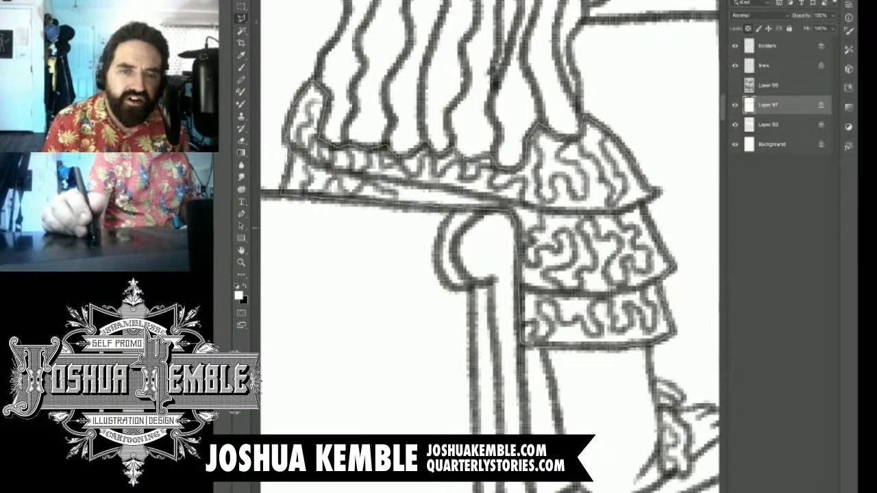
pyautogui.click(651, 198)
pyautogui.moveTo(575, 328)
pyautogui.mouseDown()
pyautogui.moveTo(408, 170)
pyautogui.moveTo(414, 147)
pyautogui.mouseUp()
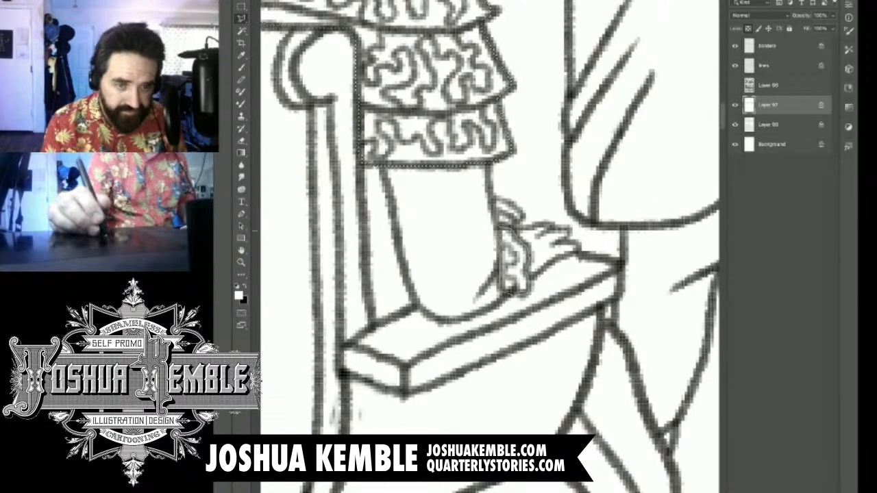
# Add the shirt collar of the man with the bow tie to the selection, tracing it from neck to tie.
pyautogui.hotkey('ctrl', '-')
pyautogui.hotkey('ctrl', '-')
pyautogui.hotkey('ctrl', '-')
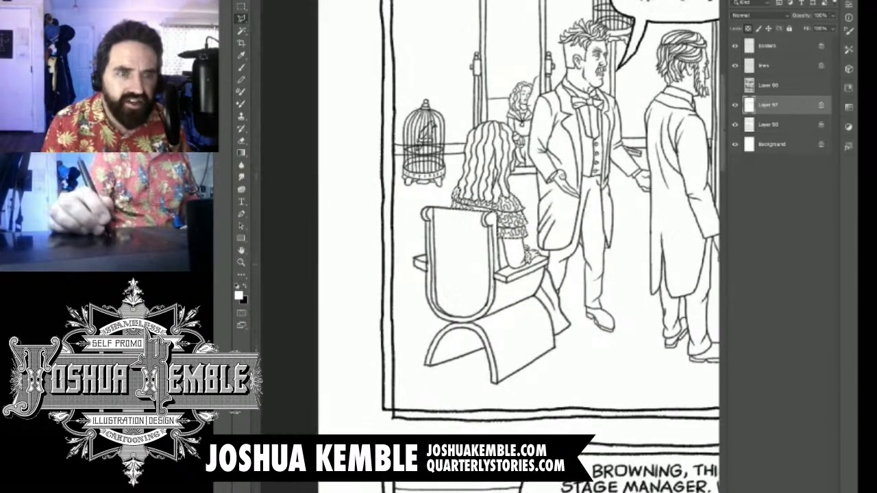
pyautogui.moveTo(548, 205); pyautogui.dragTo(444, 269)
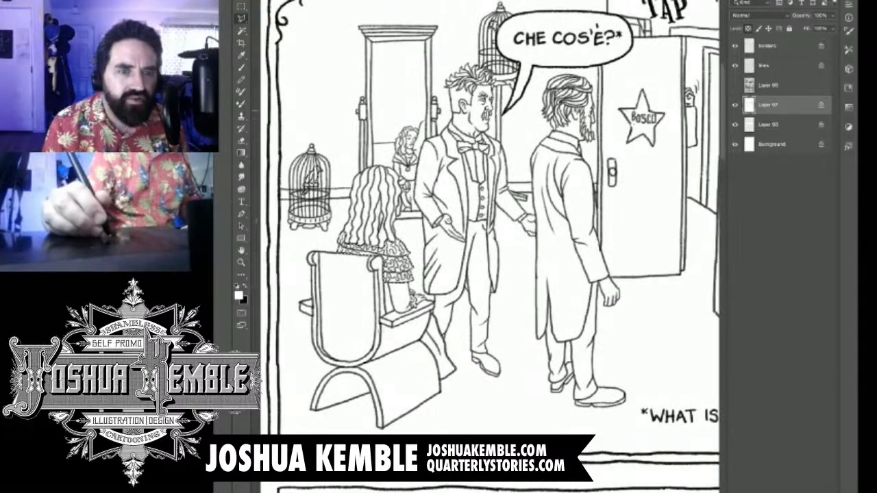
pyautogui.scroll(8, 471, 121)
pyautogui.click(526, 186)
pyautogui.click(485, 224)
pyautogui.click(470, 220)
pyautogui.click(421, 204)
pyautogui.click(376, 170)
pyautogui.click(341, 136)
pyautogui.click(331, 126)
pyautogui.click(333, 97)
pyautogui.click(311, 129)
pyautogui.click(338, 182)
pyautogui.click(374, 203)
pyautogui.click(393, 224)
pyautogui.click(409, 246)
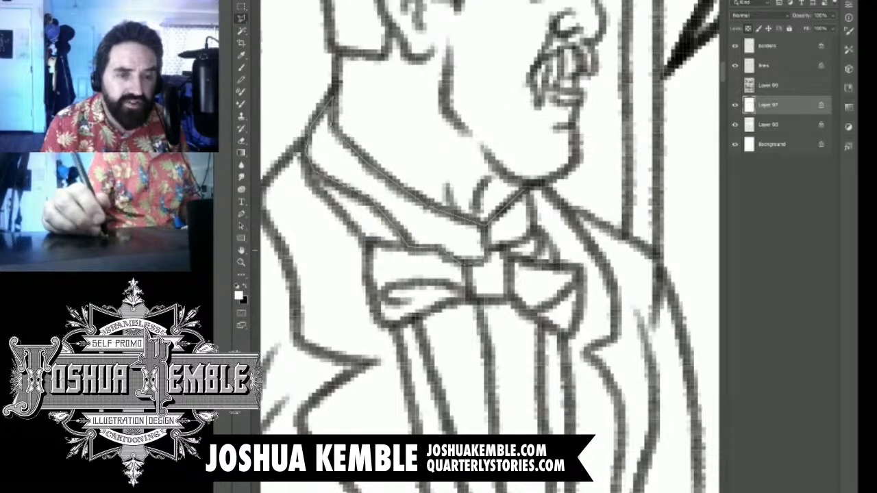
pyautogui.click(528, 188)
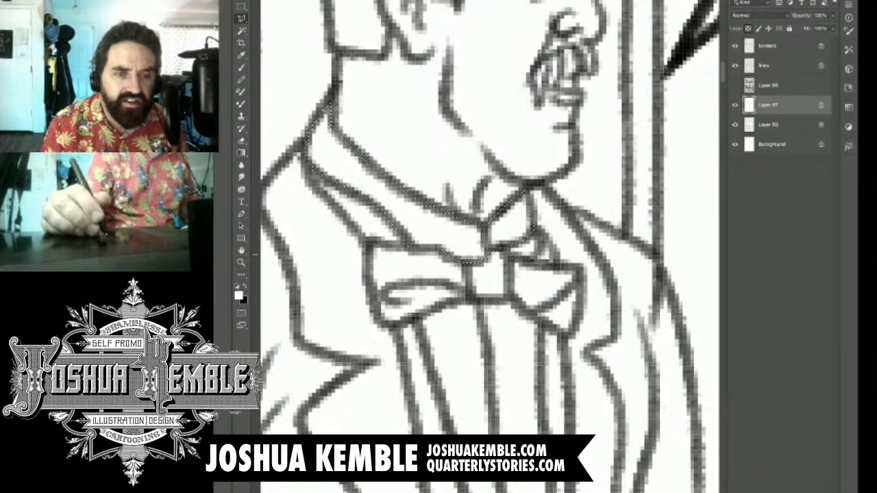
# Add the man's shirt front, between the bow tie and the top of the vest, to the selection.
pyautogui.moveTo(480, 331); pyautogui.dragTo(484, 200)
pyautogui.keyDown('shift'); pyautogui.click(538, 187); pyautogui.keyUp('shift')
pyautogui.click(472, 167)
pyautogui.click(419, 187)
pyautogui.click(471, 376)
pyautogui.click(527, 395)
pyautogui.click(554, 376)
pyautogui.click(546, 293)
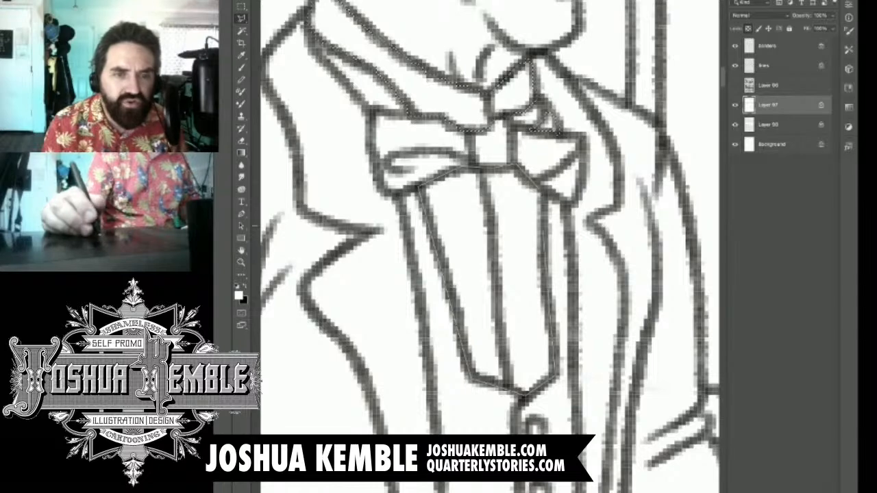
pyautogui.click(420, 187)
# Add the shirt cuff at the bow-tied man's open hand to the selection.
pyautogui.moveTo(584, 230); pyautogui.dragTo(452, 250)
pyautogui.moveTo(458, 349); pyautogui.dragTo(445, 310)
pyautogui.click(513, 240)
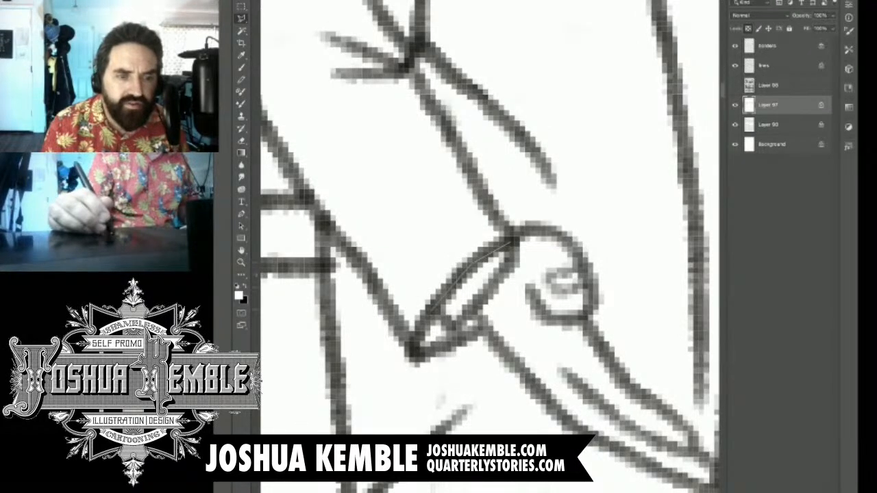
pyautogui.click(454, 329)
pyautogui.click(507, 270)
pyautogui.click(512, 241)
# Add the shirt cuff at the bow-tied man's other hand, partly hidden behind the bearded man's coat, to the selection.
pyautogui.moveTo(609, 248); pyautogui.dragTo(480, 248)
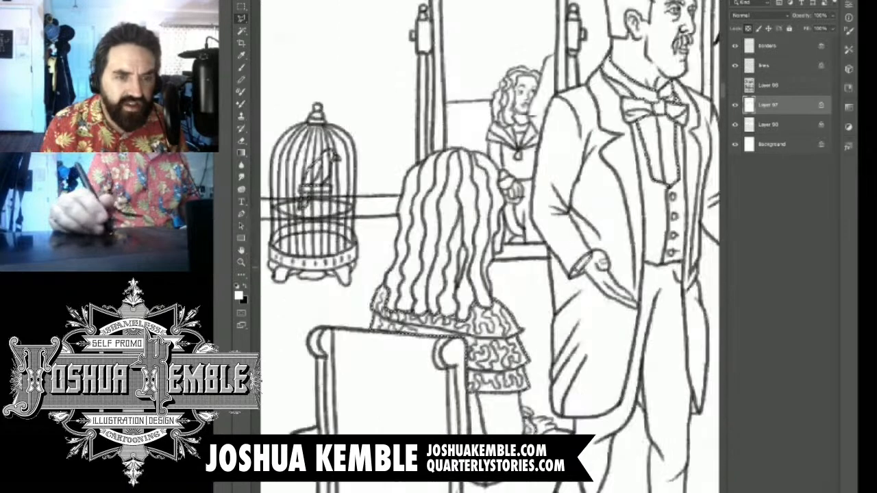
pyautogui.moveTo(616, 250); pyautogui.dragTo(334, 259)
pyautogui.moveTo(495, 244); pyautogui.dragTo(558, 246)
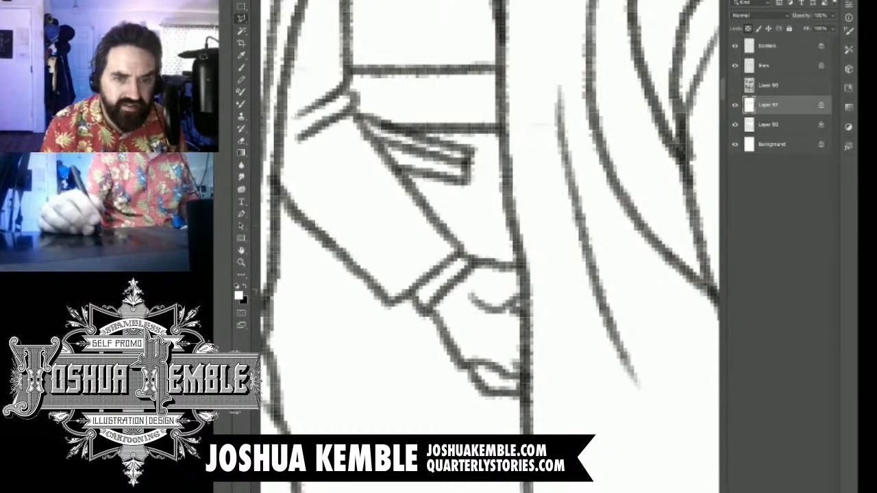
pyautogui.moveTo(647, 292); pyautogui.dragTo(284, 258)
# Add the bearded man's shirt collar, between his hair and the coat collar, to the selection.
pyautogui.moveTo(415, 228); pyautogui.dragTo(326, 260)
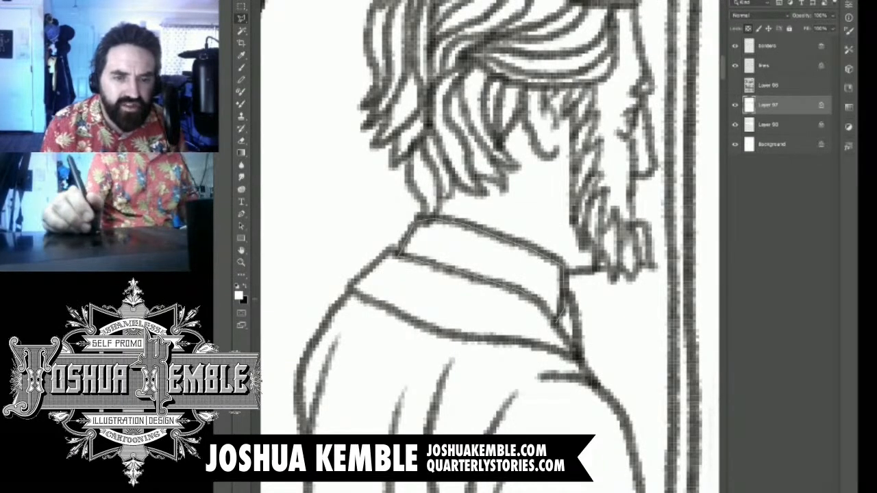
pyautogui.scroll(-10, 490, 247)
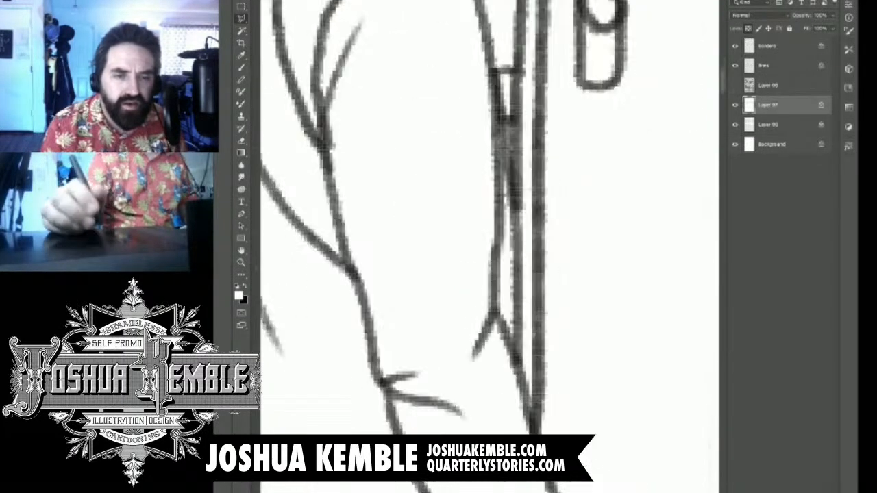
pyautogui.scroll(-6, 489, 246)
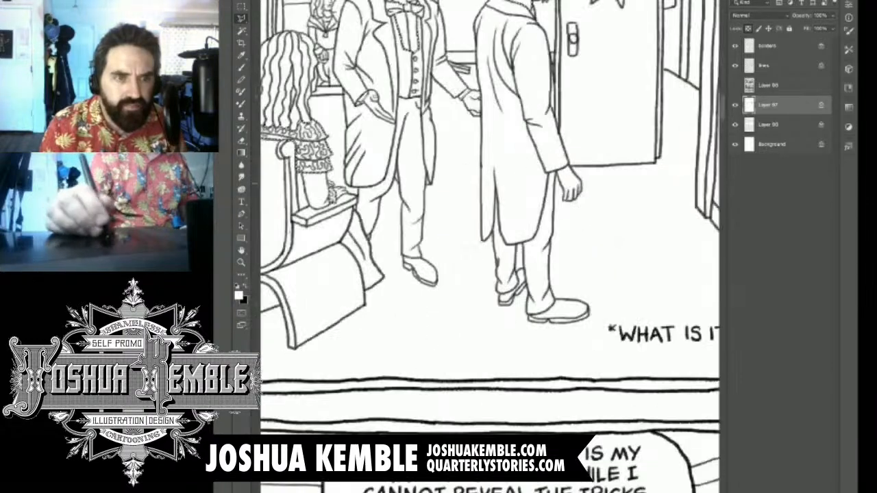
pyautogui.scroll(5, 489, 247)
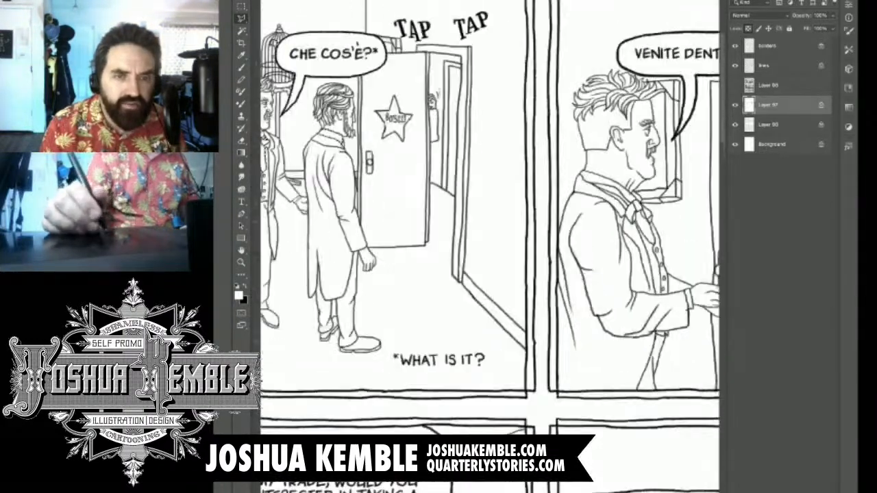
pyautogui.scroll(-2, 498, 226)
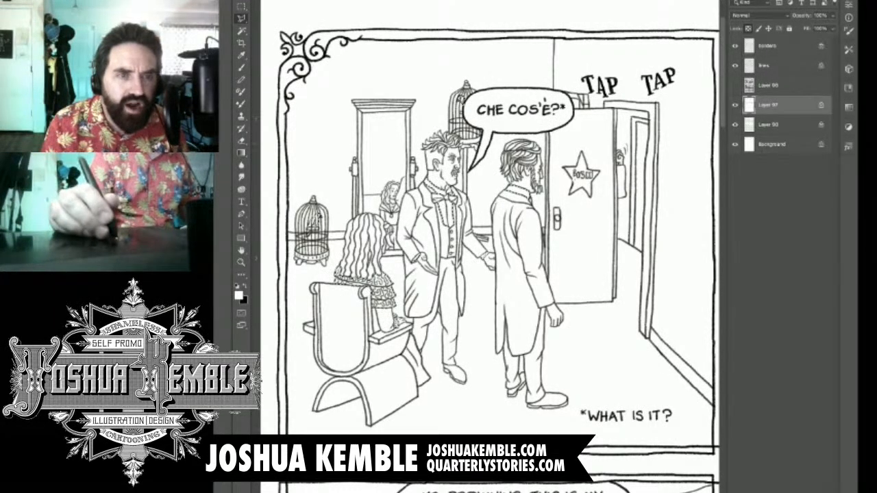
pyautogui.scroll(5, 446, 172)
pyautogui.scroll(4, 449, 170)
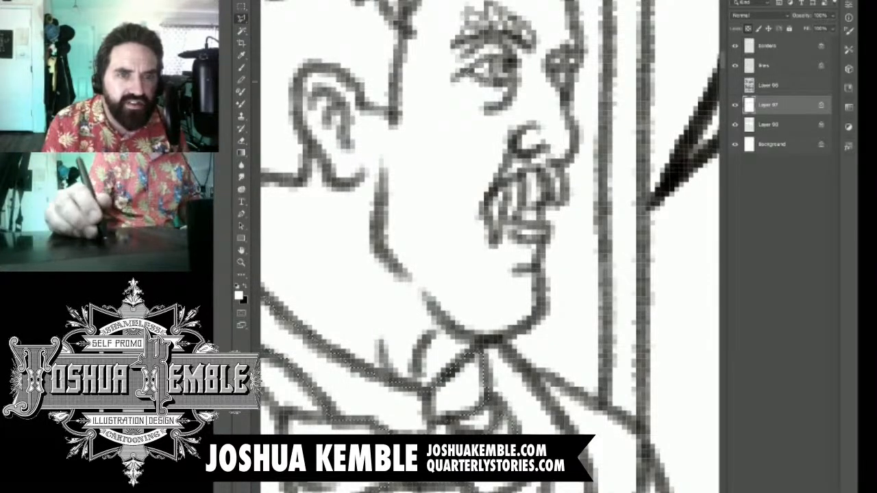
pyautogui.scroll(-5, 489, 246)
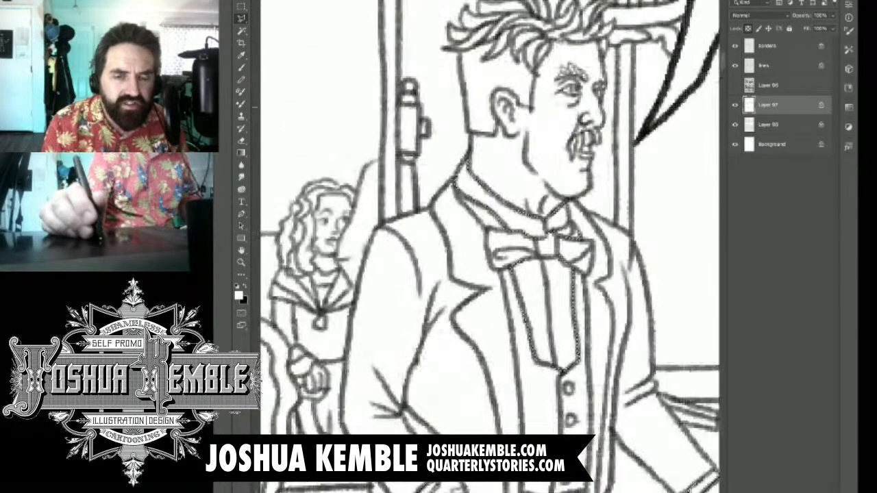
pyautogui.scroll(5, 595, 107)
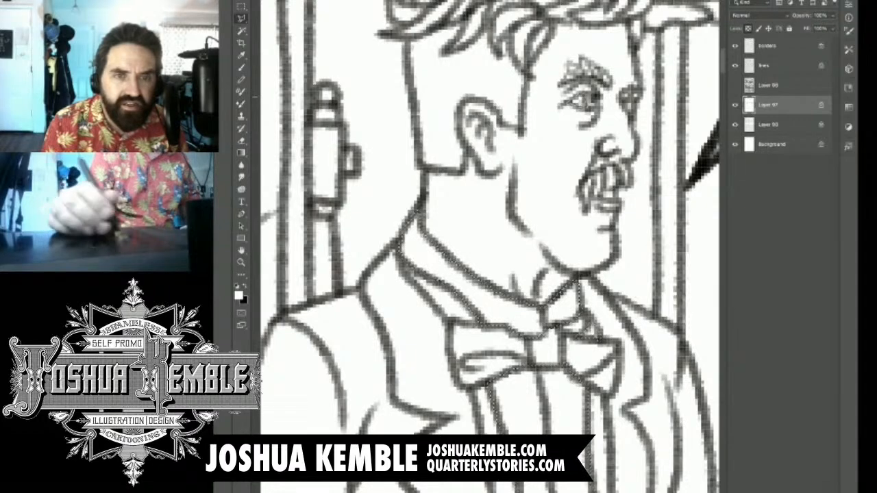
pyautogui.moveTo(692, 240); pyautogui.dragTo(274, 251)
pyautogui.moveTo(589, 261); pyautogui.dragTo(424, 265)
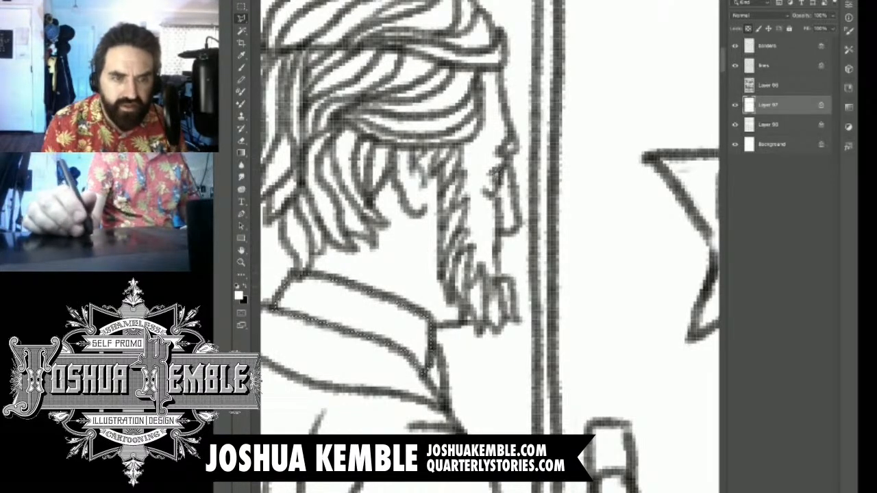
pyautogui.scroll(-10, 652, 211)
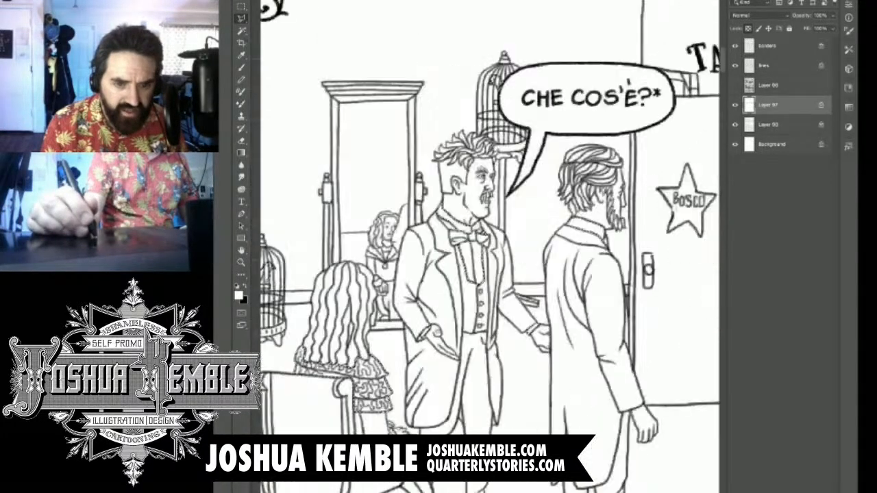
# Examine the girl's mirror reflection and the area around the birdcage for white areas still missing from the selection.
pyautogui.scroll(-1, 579, 258)
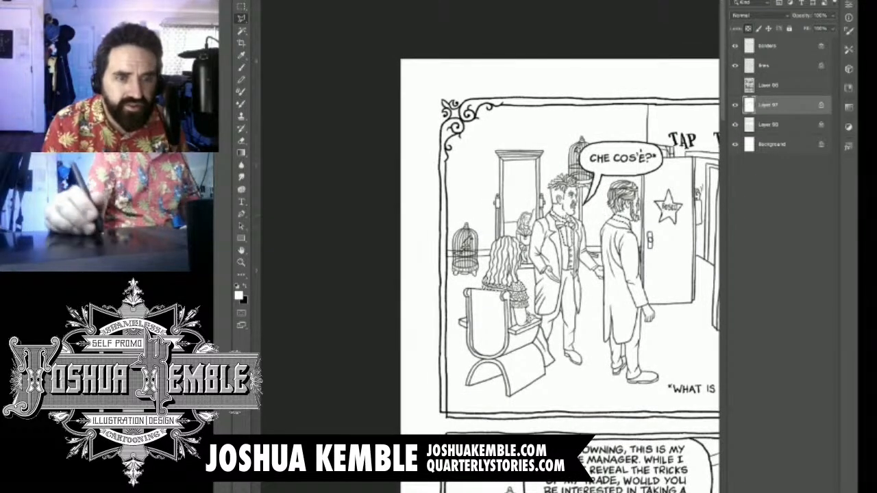
pyautogui.scroll(8, 527, 229)
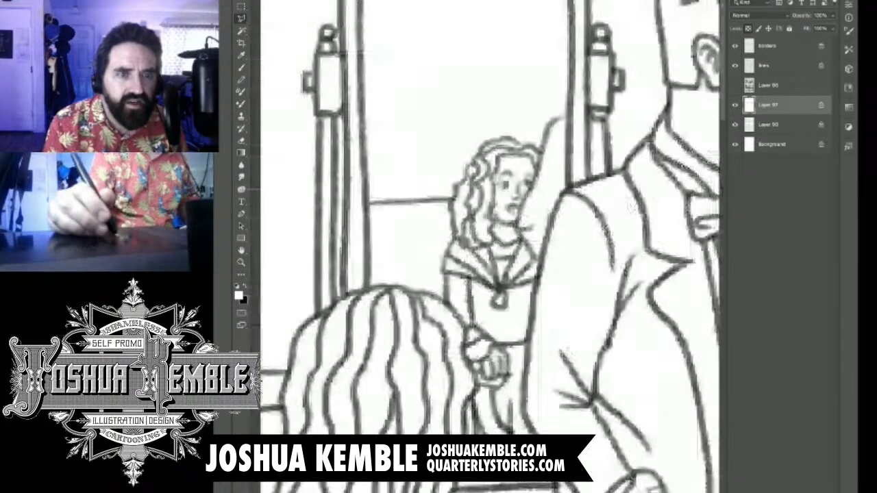
pyautogui.scroll(4, 491, 176)
pyautogui.moveTo(452, 141)
pyautogui.mouseDown()
pyautogui.moveTo(485, 133)
pyautogui.moveTo(455, 139)
pyautogui.mouseUp()
pyautogui.moveTo(559, 140); pyautogui.dragTo(589, 148)
pyautogui.scroll(-10, 609, 151)
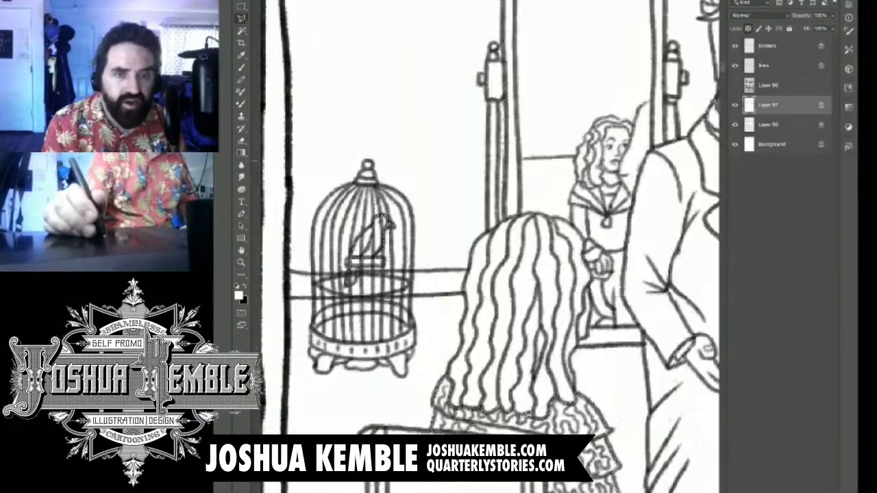
# Try filling the selected white areas with the reddish-brown hair colour sampled from the coloured reference page, and undo the fill.
pyautogui.moveTo(610, 151); pyautogui.dragTo(513, 179)
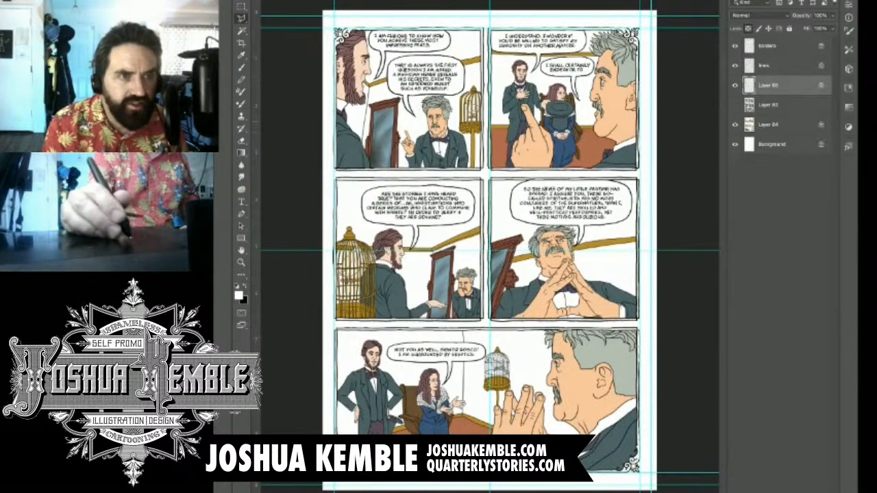
pyautogui.scroll(10, 358, 47)
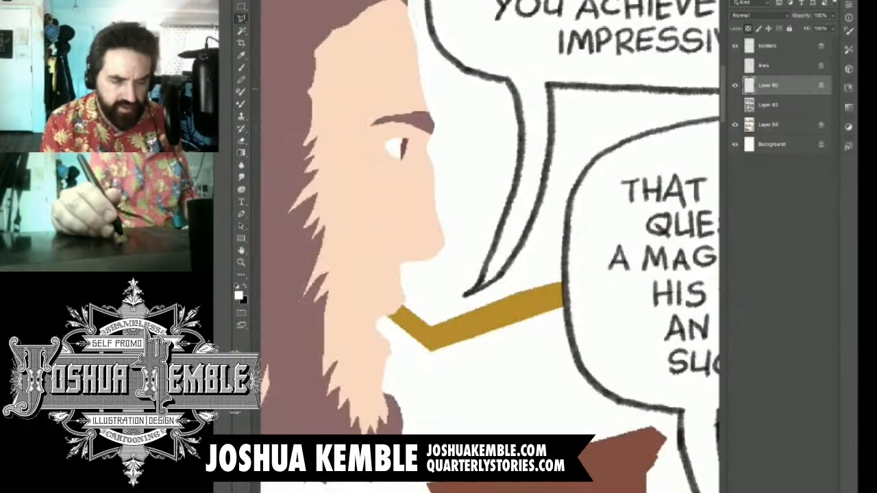
pyautogui.press('i')
pyautogui.click(295, 143)
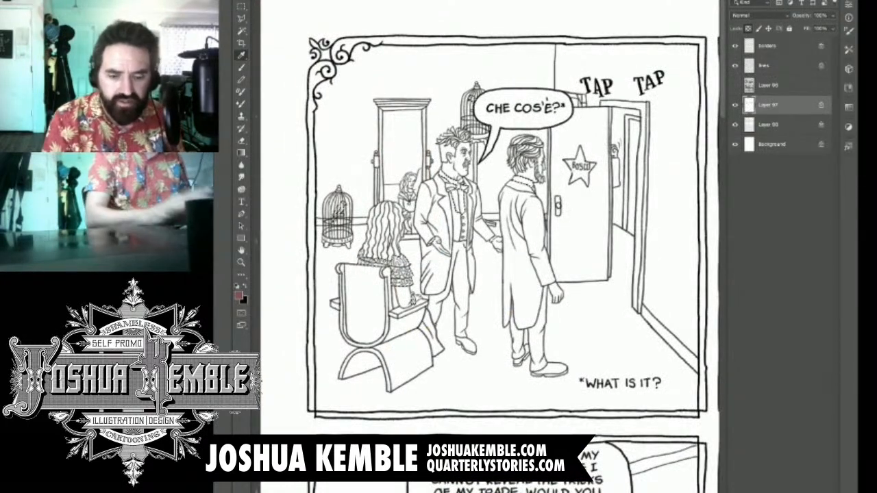
pyautogui.hotkey('alt', 'BackSpace')
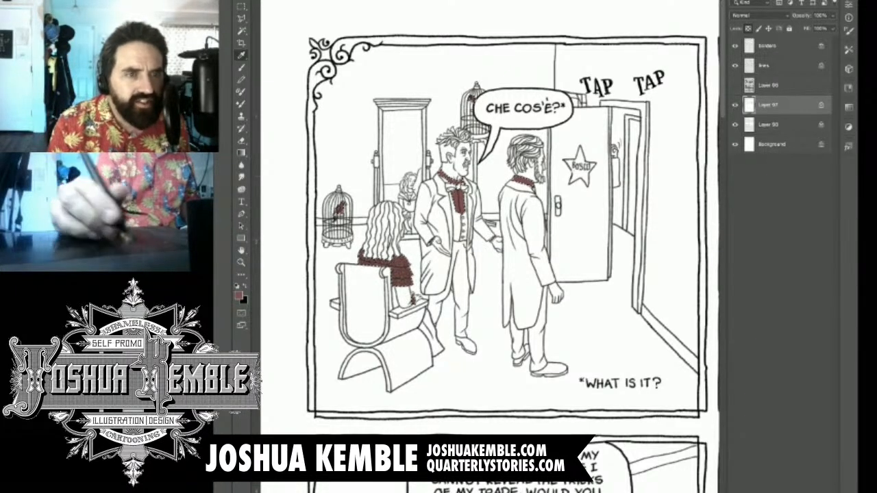
pyautogui.hotkey('ctrl', 'z')
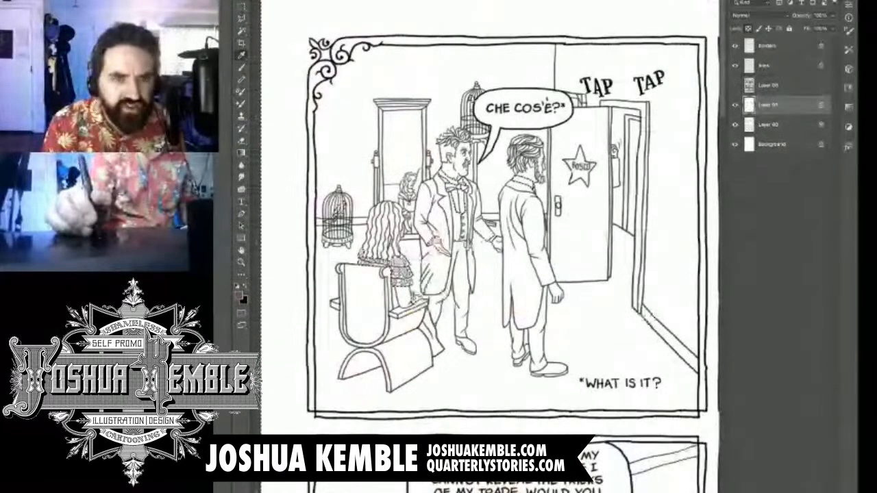
# Try filling everything outside the selected white areas with a light blue sampled from the coloured reference page.
pyautogui.scroll(5, 544, 176)
pyautogui.scroll(-5, 490, 220)
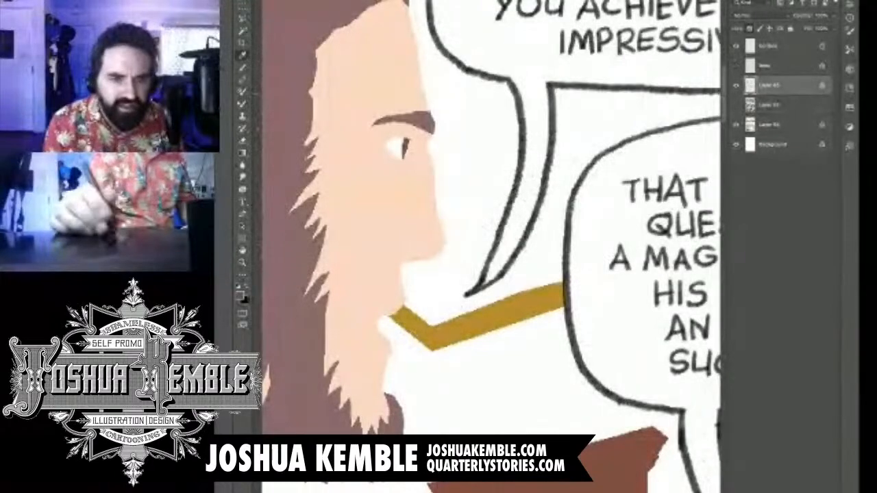
pyautogui.scroll(-5, 534, 148)
pyautogui.scroll(1, 534, 147)
pyautogui.moveTo(568, 260); pyautogui.dragTo(418, 204)
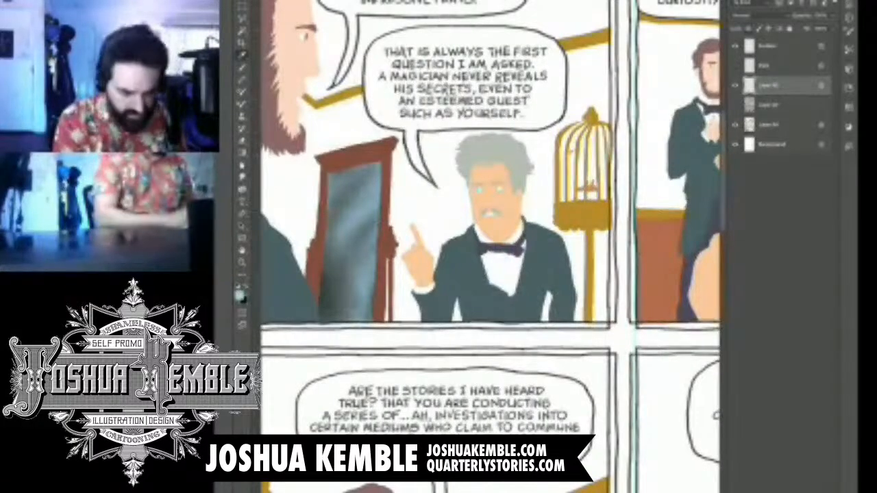
pyautogui.hotkey('ctrl', 'Tab')
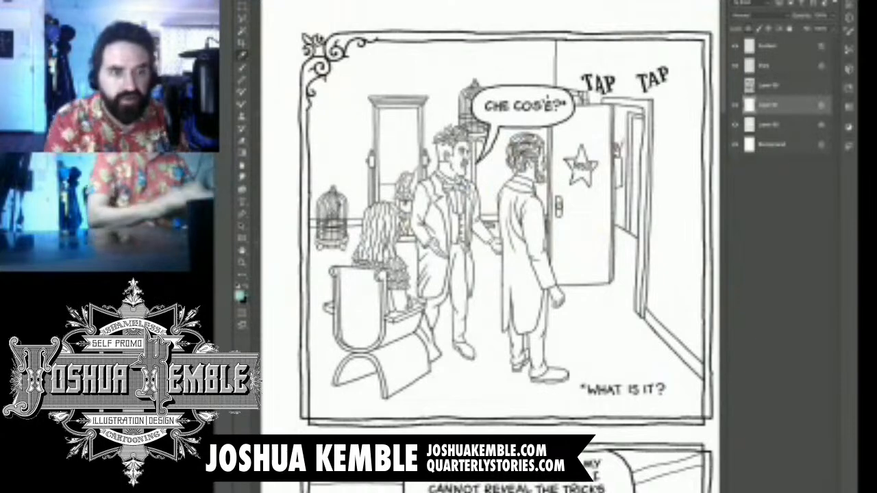
pyautogui.hotkey('alt', 'BackSpace')
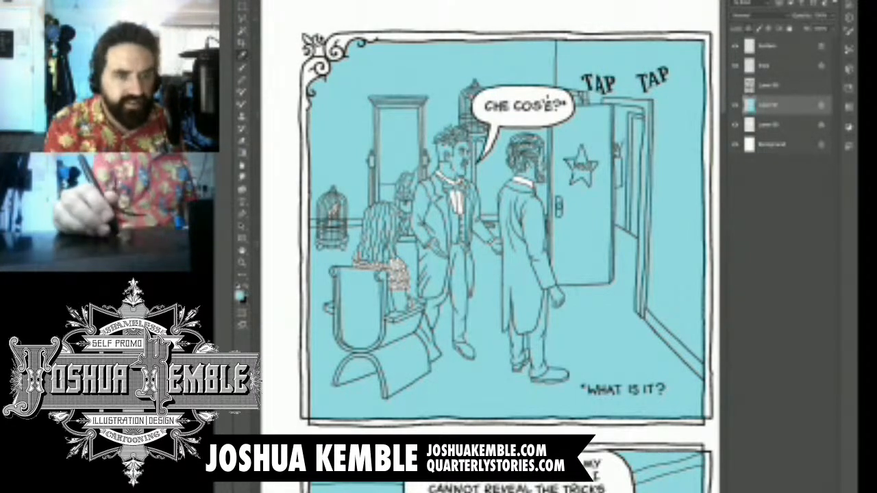
# Sample the standing bearded man's reddish-brown hair on the coloured reference page and fill everything outside the white areas with it.
pyautogui.moveTo(464, 151); pyautogui.dragTo(545, 152)
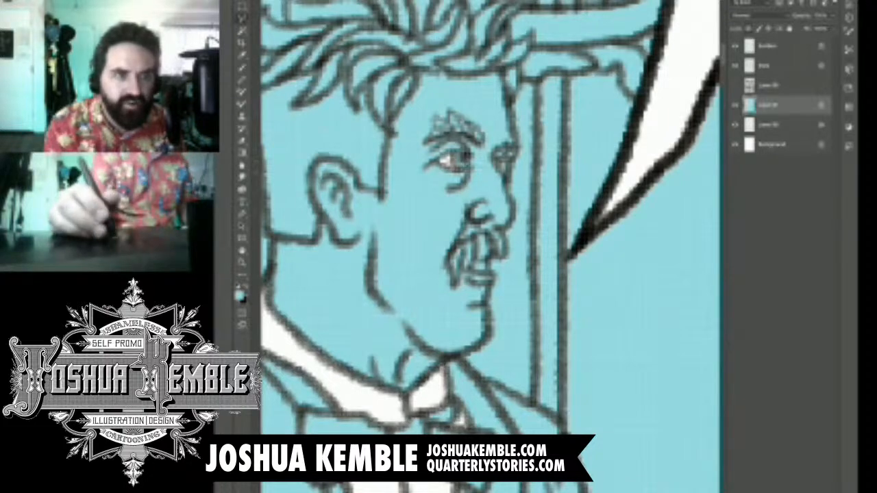
pyautogui.moveTo(485, 96); pyautogui.dragTo(411, 96)
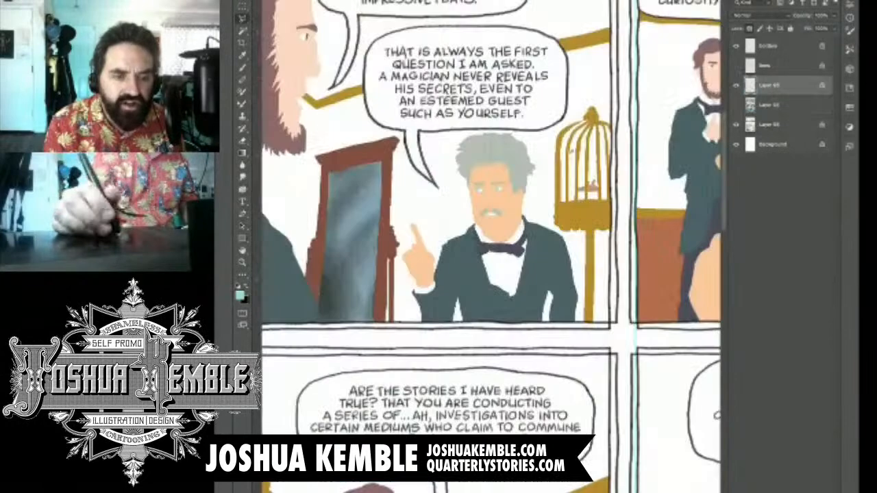
pyautogui.moveTo(616, 342); pyautogui.dragTo(328, 208)
pyautogui.moveTo(384, 411); pyautogui.dragTo(606, 157)
pyautogui.moveTo(383, 383); pyautogui.dragTo(550, 98)
pyautogui.press('i')
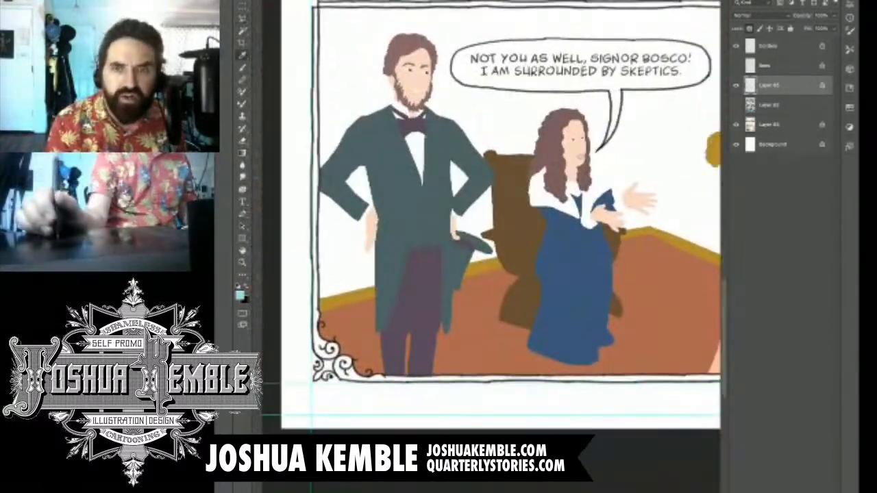
pyautogui.click(405, 49)
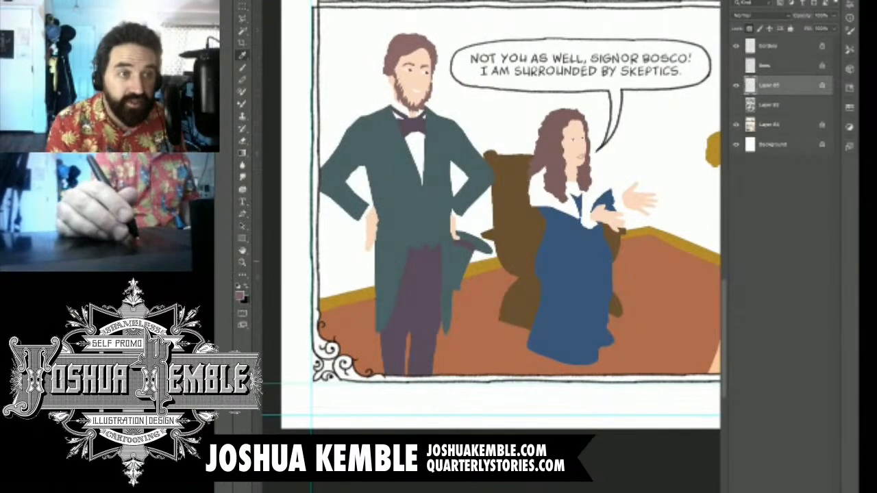
pyautogui.hotkey('ctrl', 'Tab')
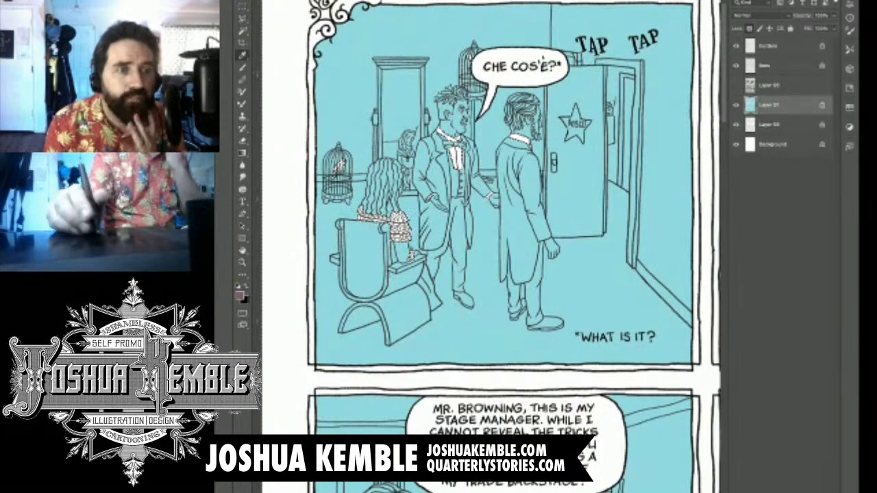
pyautogui.hotkey('alt', 'BackSpace')
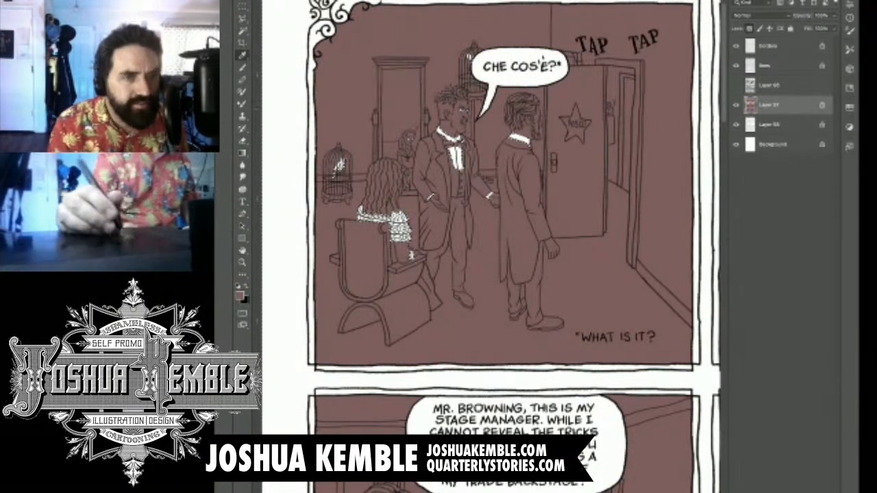
# Begin a lasso outline of the seated girl's hair in the first panel, from the lace collar up its right edge to the crown.
pyautogui.press('l')
pyautogui.scroll(5, 368, 210)
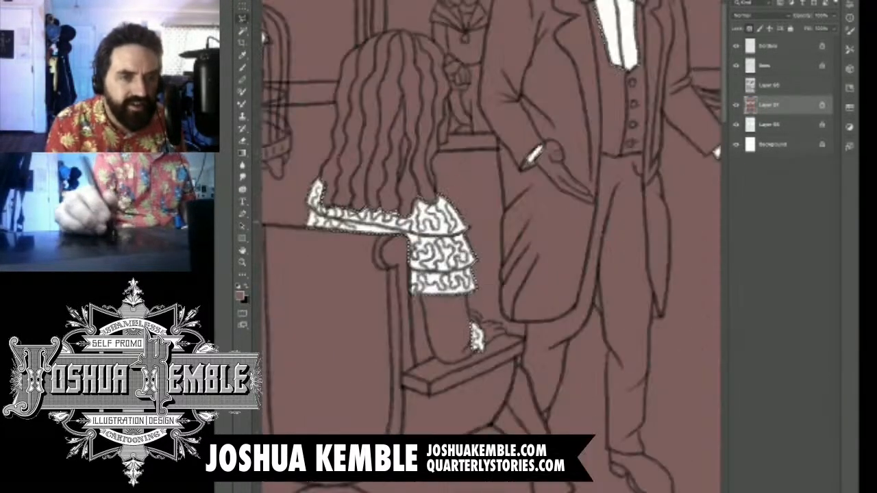
pyautogui.moveTo(375, 236); pyautogui.dragTo(383, 248)
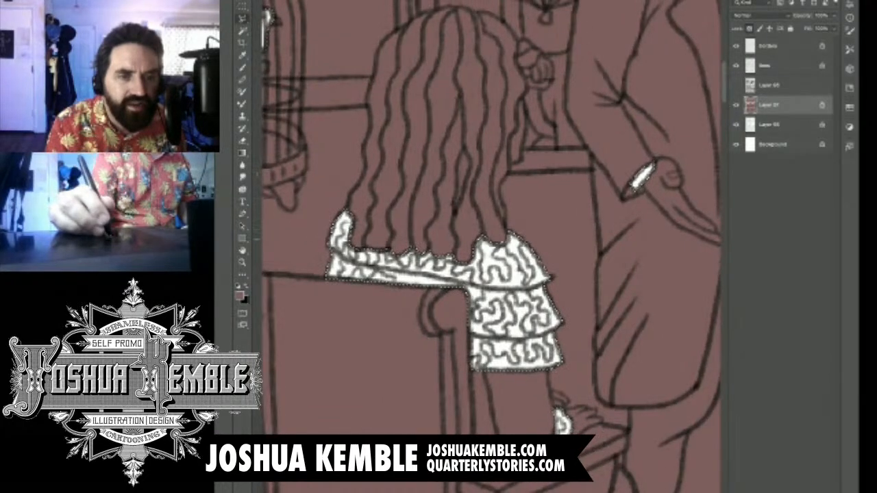
pyautogui.click(505, 234)
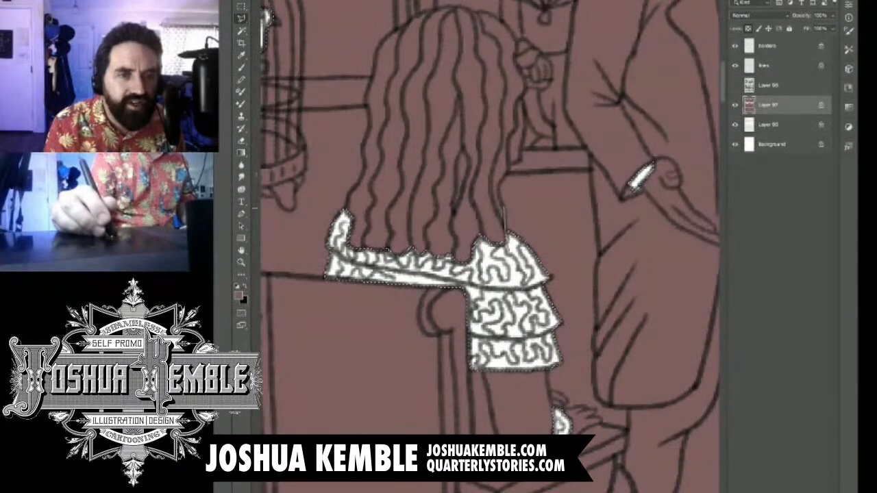
pyautogui.click(508, 171)
pyautogui.click(508, 138)
pyautogui.click(516, 126)
pyautogui.click(517, 102)
pyautogui.click(525, 81)
pyautogui.click(515, 61)
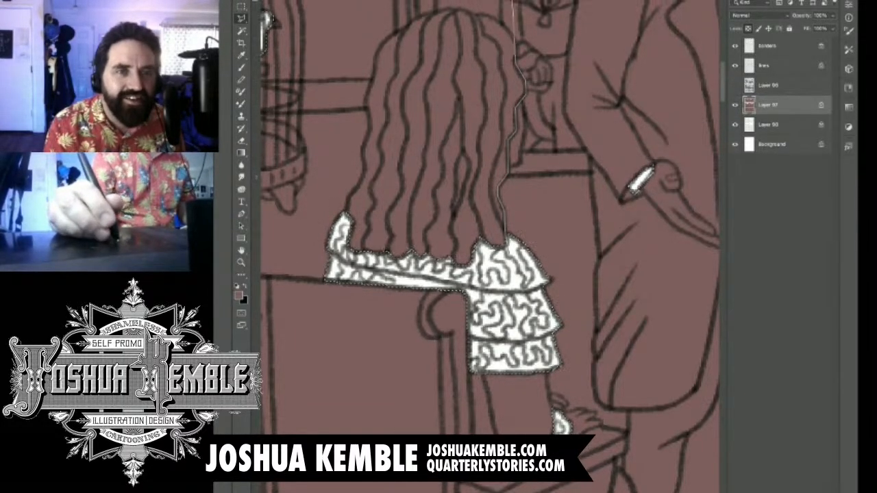
pyautogui.click(517, 45)
pyautogui.click(502, 23)
pyautogui.click(482, 13)
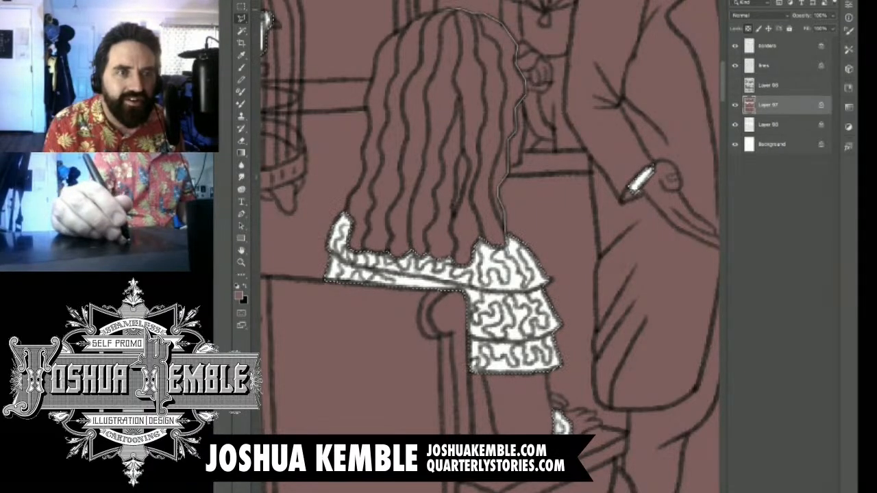
# Continue the hair outline down its left edge and close it through the lace collar, adding the hair to the protected areas.
pyautogui.click(423, 14)
pyautogui.click(392, 36)
pyautogui.click(377, 57)
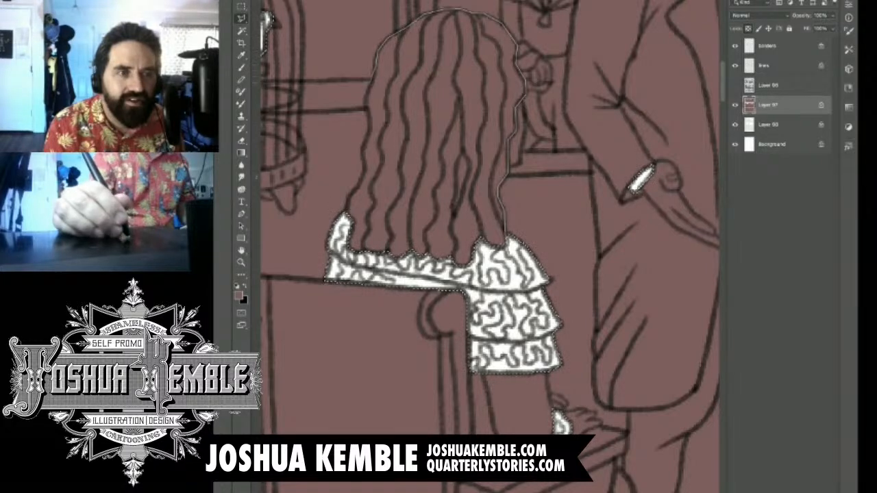
pyautogui.click(365, 105)
pyautogui.click(369, 130)
pyautogui.click(362, 150)
pyautogui.click(365, 168)
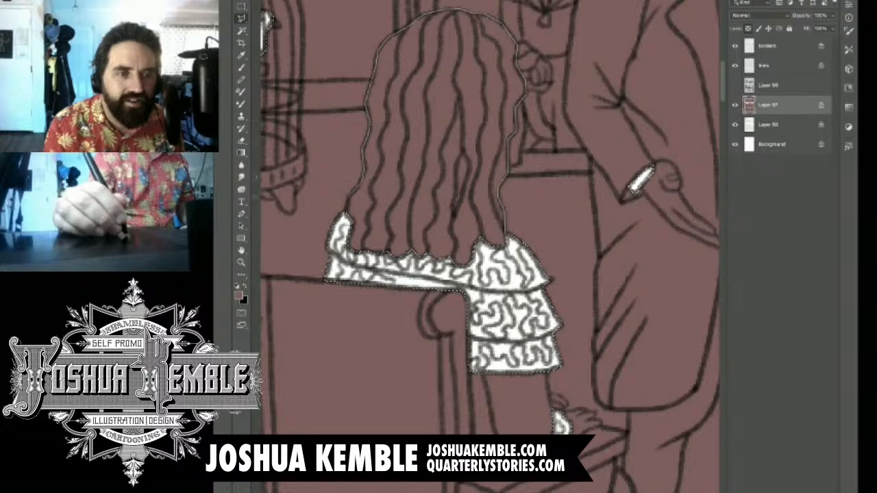
pyautogui.click(348, 201)
pyautogui.click(337, 264)
pyautogui.click(498, 278)
pyautogui.click(506, 237)
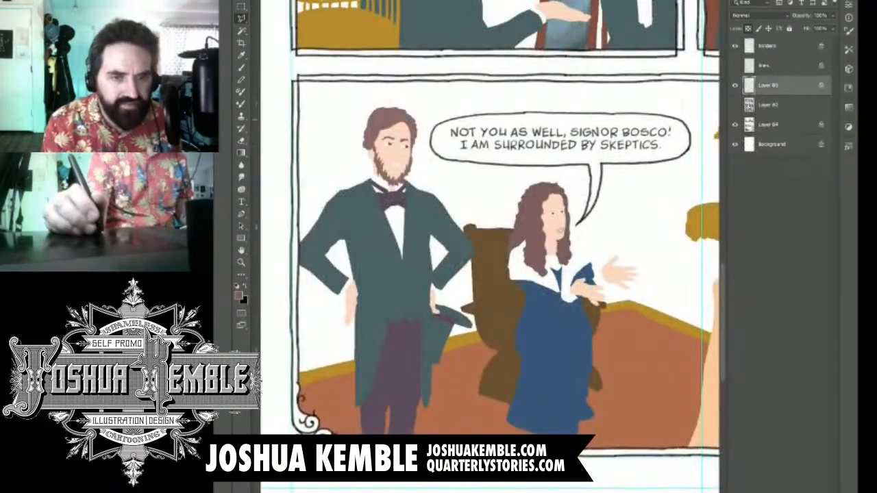
# Sample the light skin tone on the coloured reference page and fill everything outside the protected areas with it.
pyautogui.press('i')
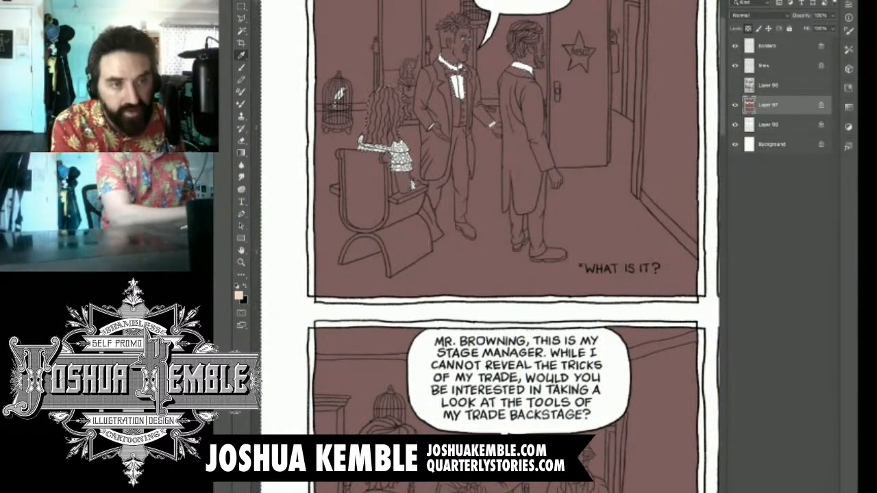
pyautogui.hotkey('alt', 'BackSpace')
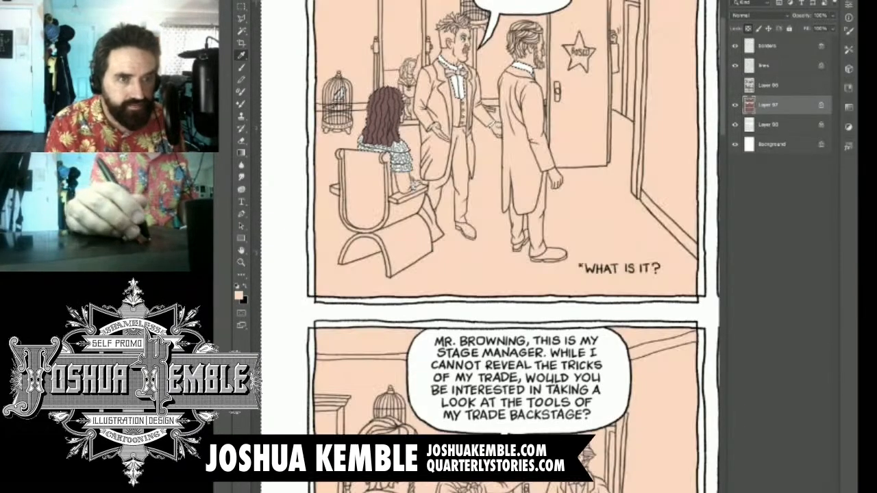
# Lasso the seated girl's visible sliver of face and her hand by the lace cuff to add them to the protected areas.
pyautogui.press('l')
pyautogui.moveTo(399, 114); pyautogui.dragTo(476, 115)
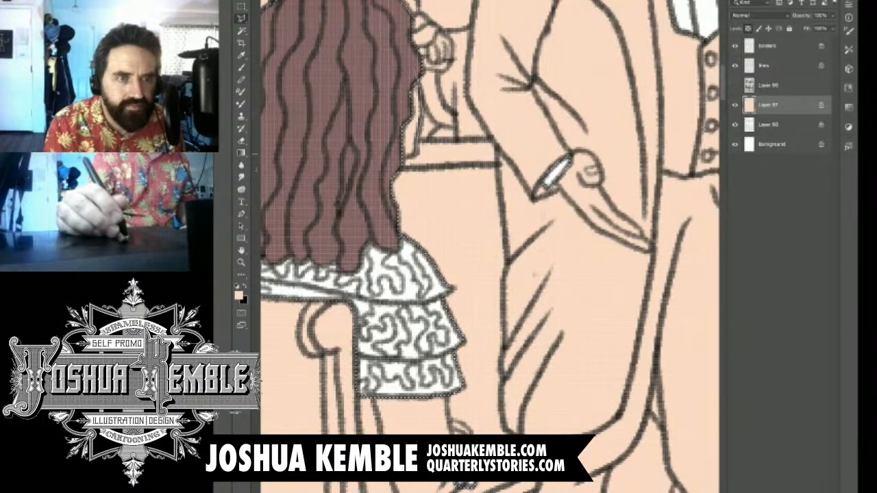
pyautogui.moveTo(452, 322); pyautogui.dragTo(439, 82)
pyautogui.moveTo(457, 177); pyautogui.dragTo(482, 176)
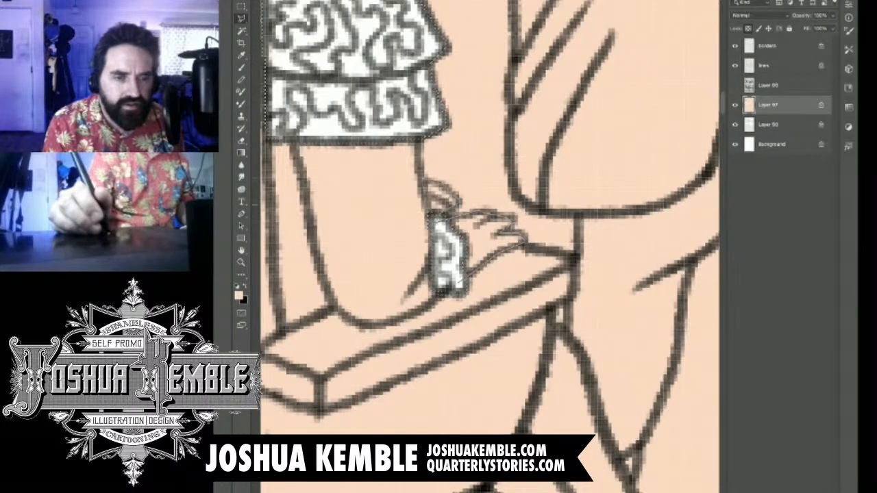
pyautogui.hotkey('ctrl', '-')
pyautogui.hotkey('ctrl', '-')
pyautogui.hotkey('ctrl', '-')
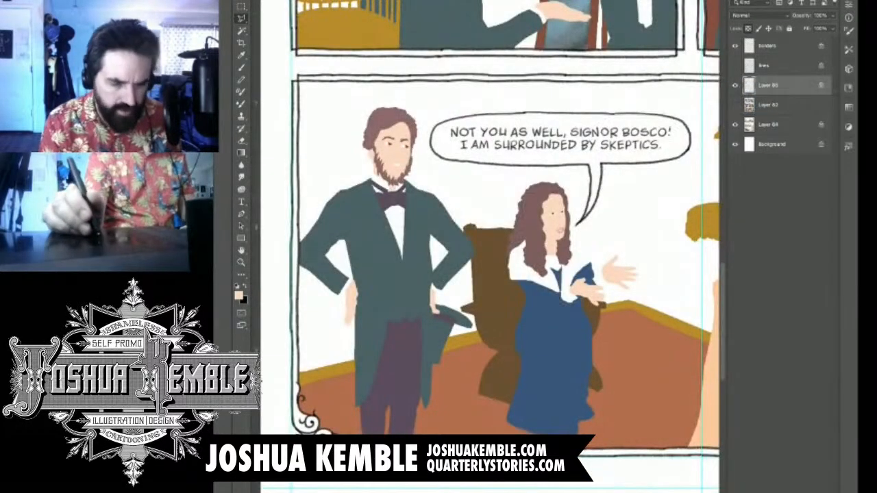
# Sample the blue of the girl's dress on the coloured reference page and fill everything outside the protected areas with it.
pyautogui.press('i')
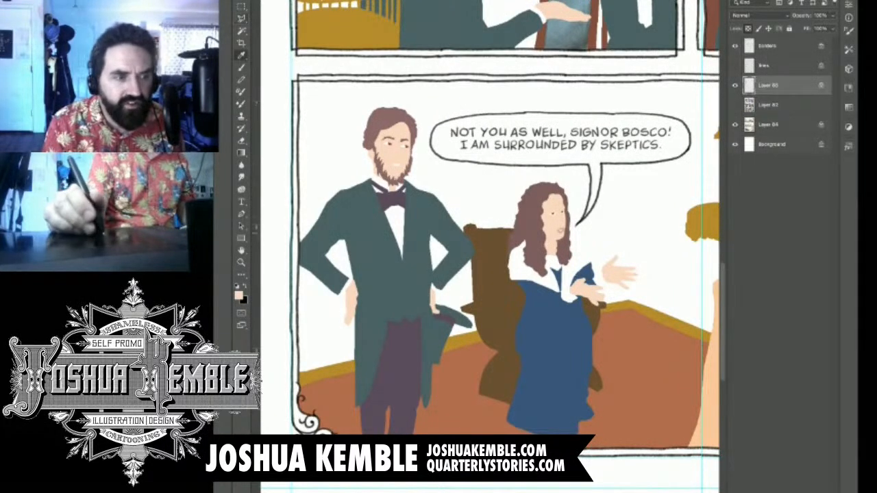
pyautogui.click(565, 229)
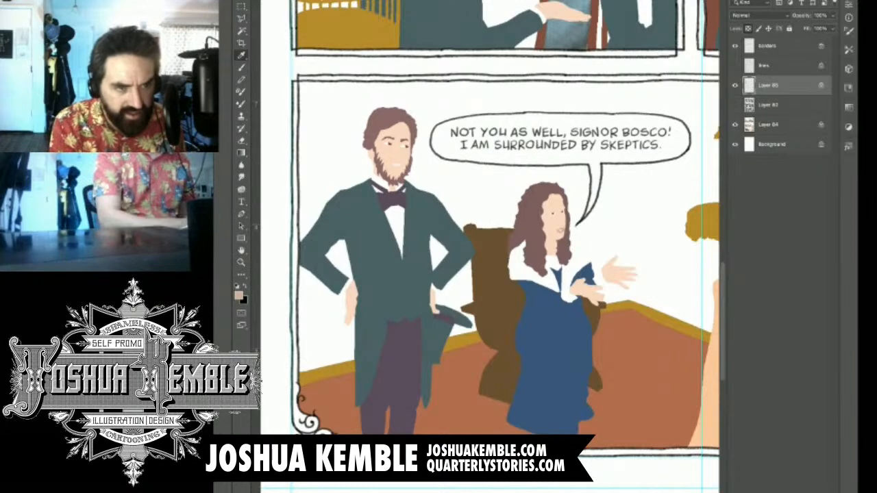
pyautogui.hotkey('ctrl', 'Tab')
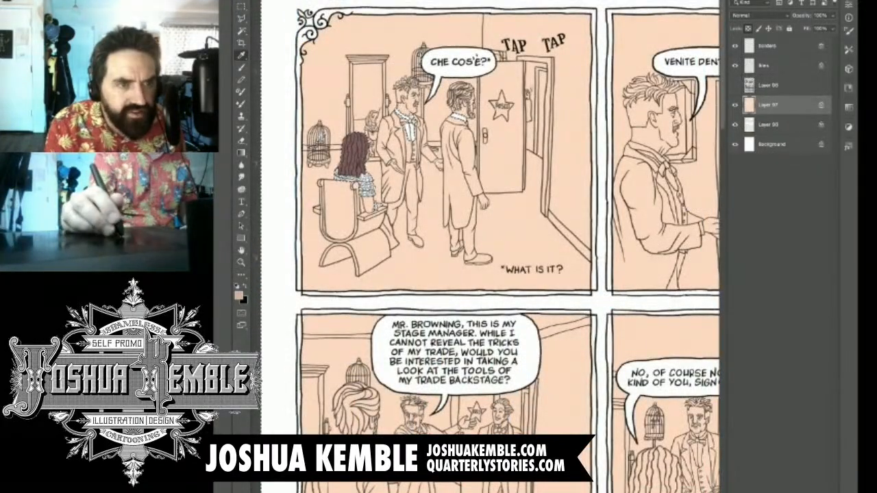
pyautogui.moveTo(360, 173); pyautogui.dragTo(410, 173)
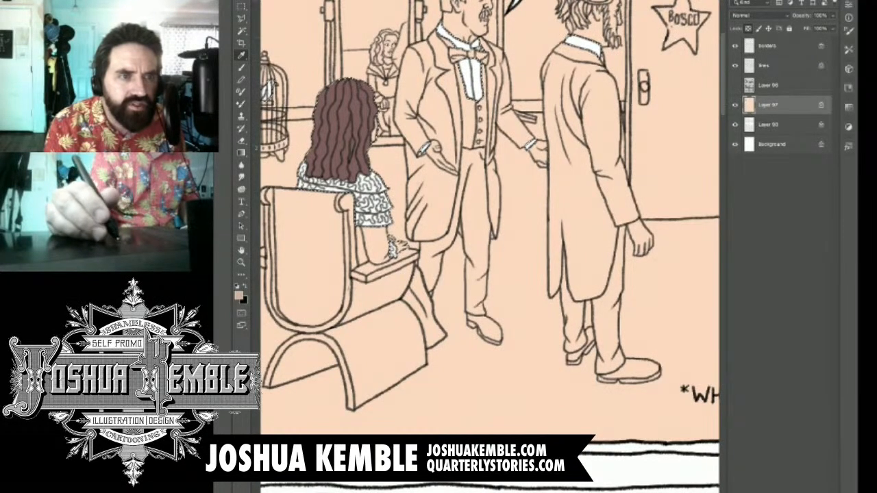
pyautogui.hotkey('ctrl', 'Tab')
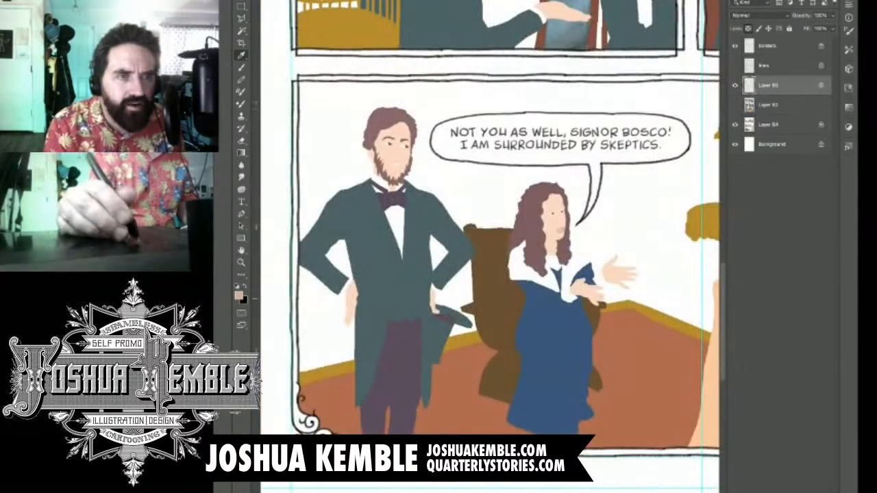
pyautogui.click(550, 320)
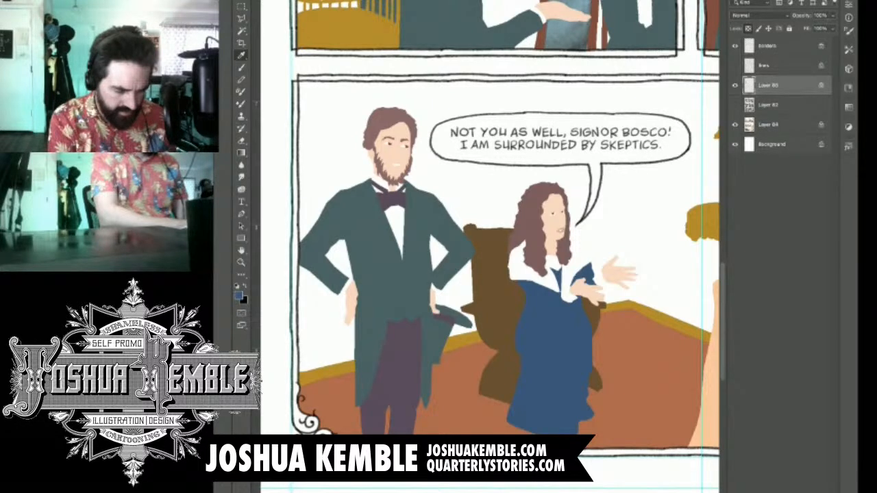
pyautogui.hotkey('ctrl', 'Tab')
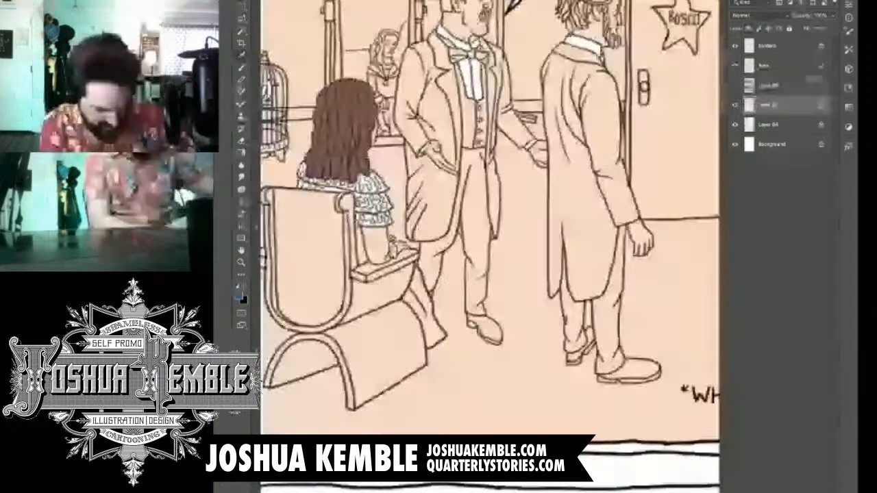
pyautogui.hotkey('alt', 'BackSpace')
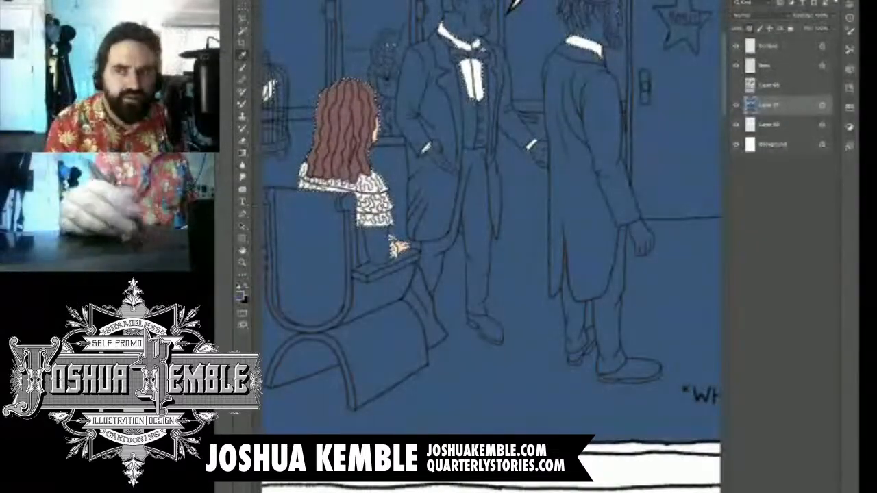
# Lasso the girl's sleeve above the armrest and her skirt below it to add the blue dress to the protected areas.
pyautogui.press('l')
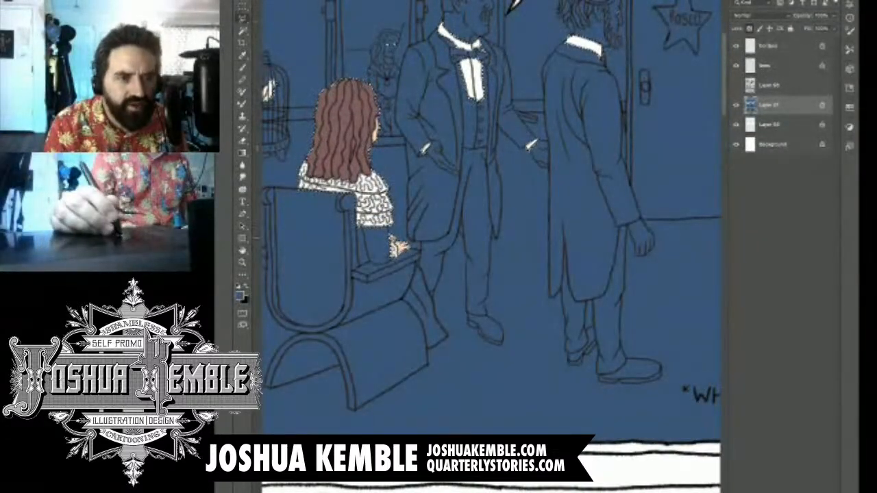
pyautogui.scroll(5, 353, 230)
pyautogui.scroll(2, 359, 229)
pyautogui.moveTo(360, 198)
pyautogui.mouseDown()
pyautogui.moveTo(375, 301)
pyautogui.moveTo(370, 341)
pyautogui.moveTo(403, 328)
pyautogui.moveTo(452, 333)
pyautogui.moveTo(473, 313)
pyautogui.moveTo(457, 219)
pyautogui.moveTo(407, 196)
pyautogui.moveTo(383, 199)
pyautogui.mouseUp()
pyautogui.moveTo(479, 342); pyautogui.dragTo(412, 113)
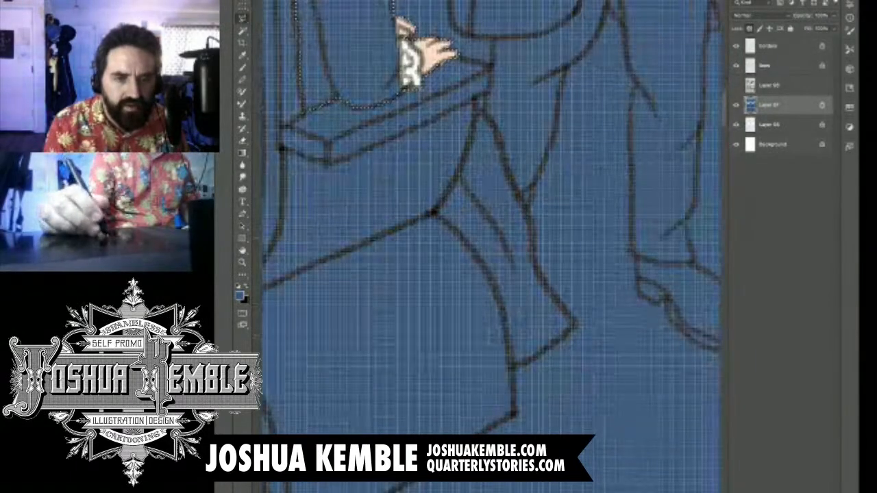
pyautogui.moveTo(574, 324)
pyautogui.mouseDown()
pyautogui.moveTo(535, 267)
pyautogui.moveTo(532, 225)
pyautogui.moveTo(483, 118)
pyautogui.moveTo(439, 211)
pyautogui.mouseUp()
pyautogui.moveTo(433, 214)
pyautogui.mouseDown()
pyautogui.moveTo(498, 284)
pyautogui.moveTo(512, 370)
pyautogui.moveTo(575, 325)
pyautogui.mouseUp()
pyautogui.hotkey('ctrl', '-')
pyautogui.hotkey('ctrl', '-')
pyautogui.hotkey('ctrl', '-')
pyautogui.hotkey('ctrl', '-')
pyautogui.hotkey('ctrl', '-')
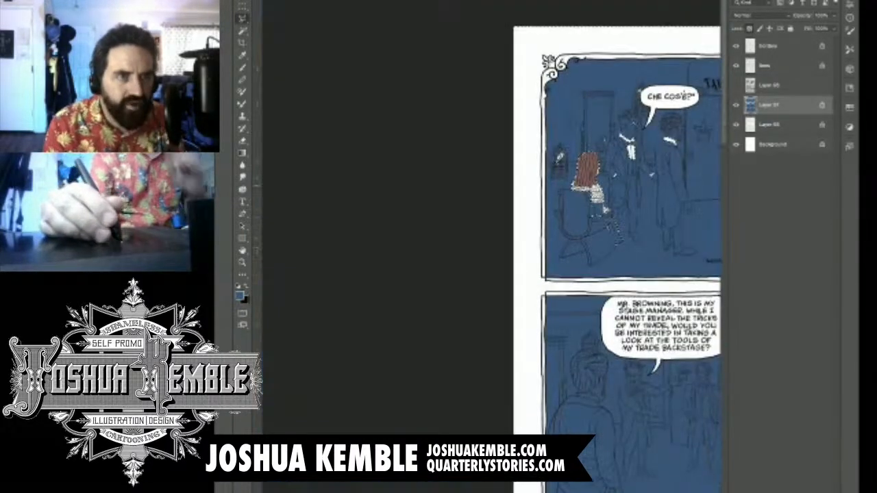
# Sample the chair's dark brown on the coloured reference page and fill everything outside the protected areas with it.
pyautogui.hotkey('ctrl', 'Tab')
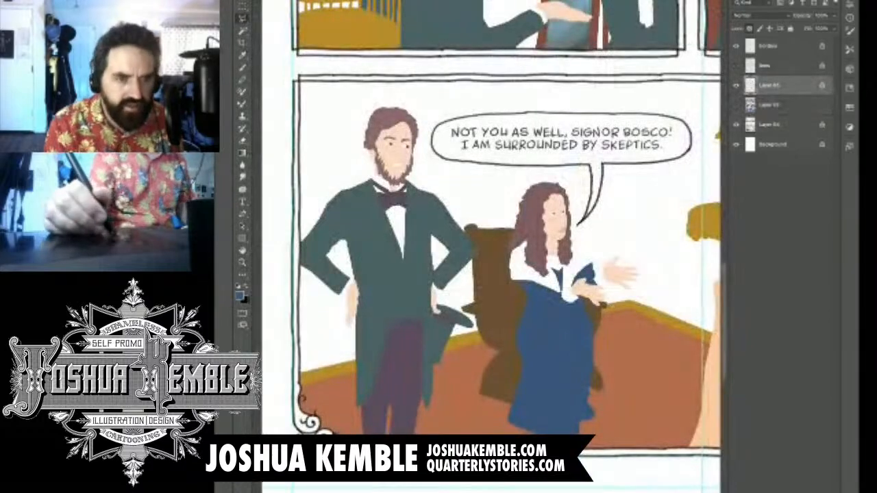
pyautogui.press('i')
pyautogui.click(637, 384)
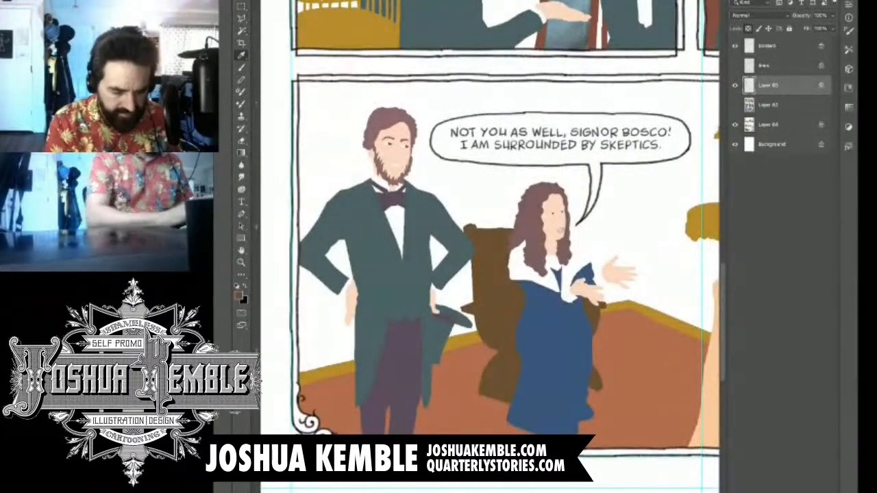
pyautogui.hotkey('ctrl', 'Tab')
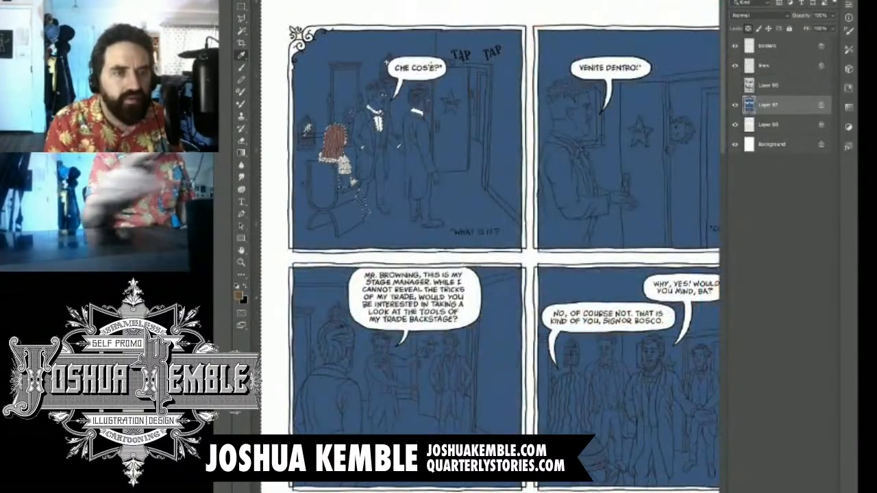
pyautogui.hotkey('alt', 'BackSpace')
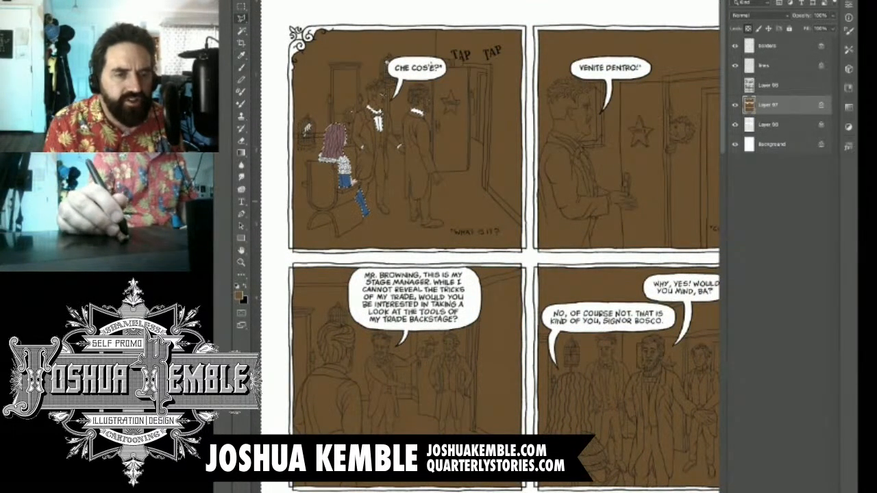
# Begin a lasso outline of the girl's chair, from the lace collar around the backrest's left scroll and down to the far armrest.
pyautogui.scroll(5, 316, 180)
pyautogui.scroll(3, 360, 159)
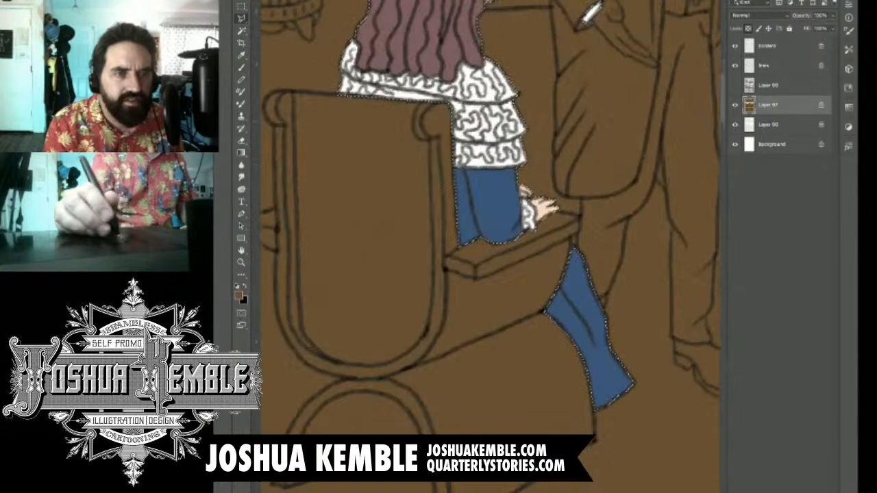
pyautogui.scroll(2, 336, 97)
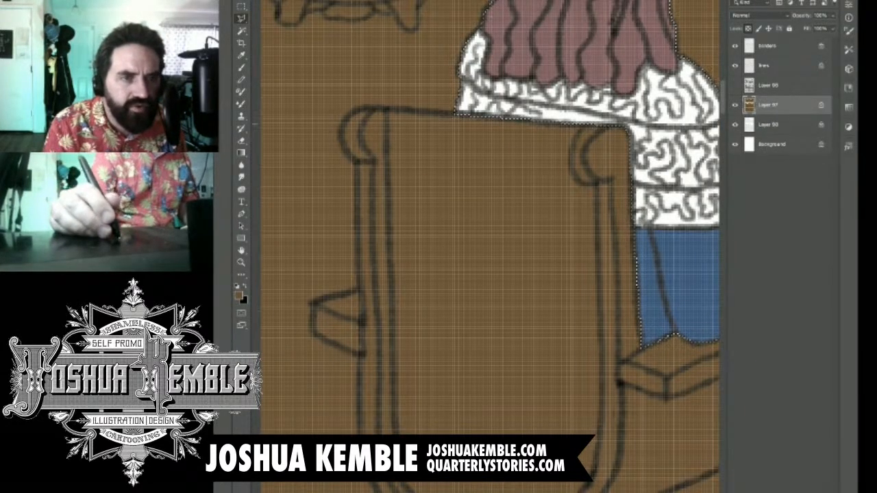
pyautogui.click(466, 115)
pyautogui.click(373, 107)
pyautogui.click(354, 112)
pyautogui.click(344, 125)
pyautogui.click(343, 139)
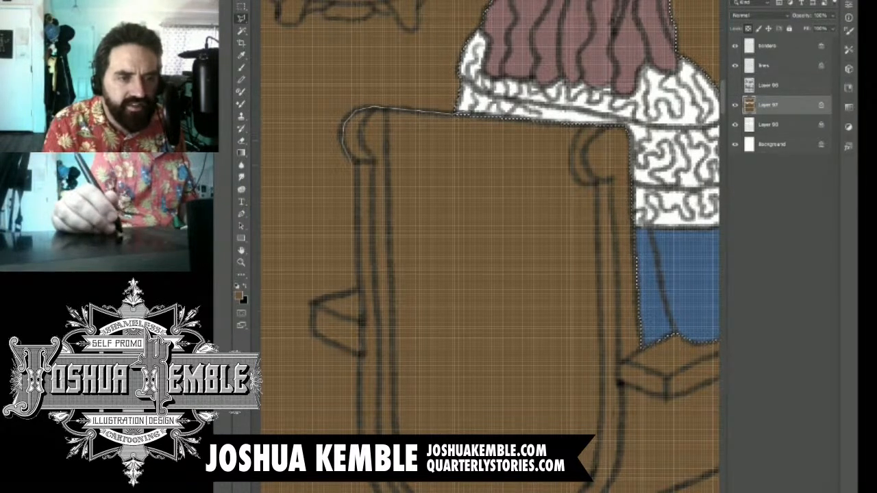
pyautogui.click(354, 162)
pyautogui.click(361, 291)
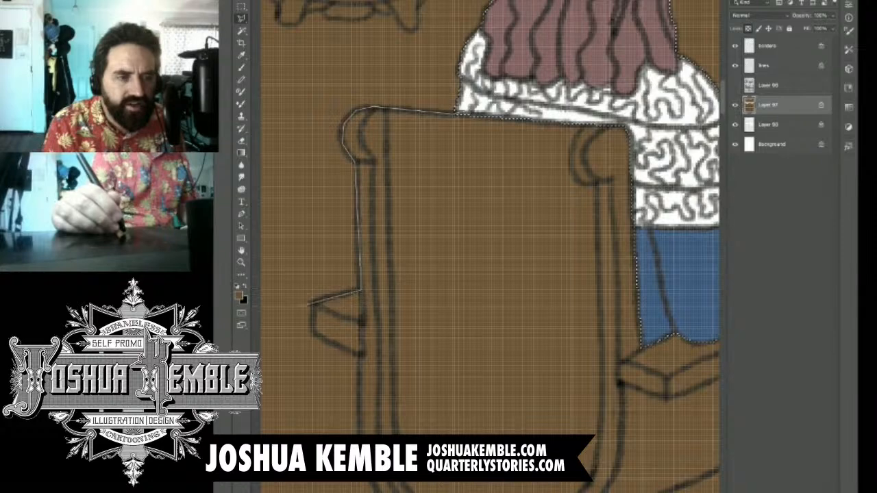
# Continue the chair's lasso outline around the far armrest and down the backrest's curved lower edge to the arched base.
pyautogui.click(312, 302)
pyautogui.click(314, 335)
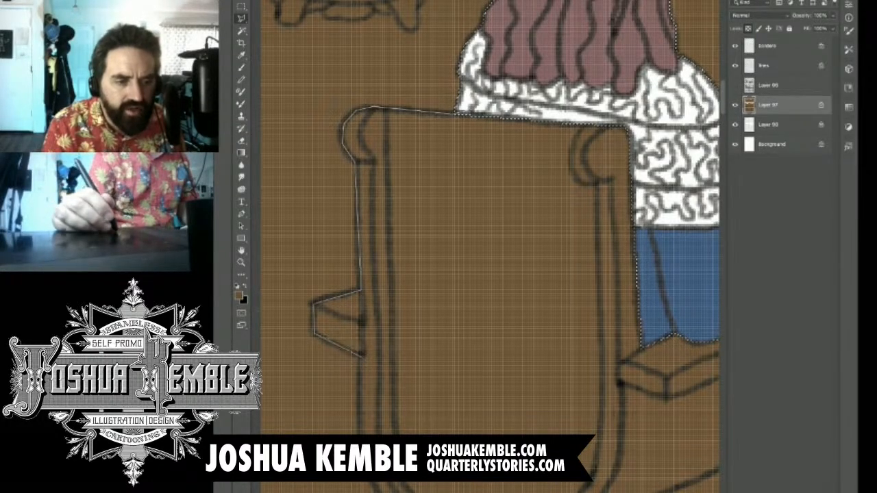
pyautogui.click(361, 355)
pyautogui.scroll(-5, 359, 439)
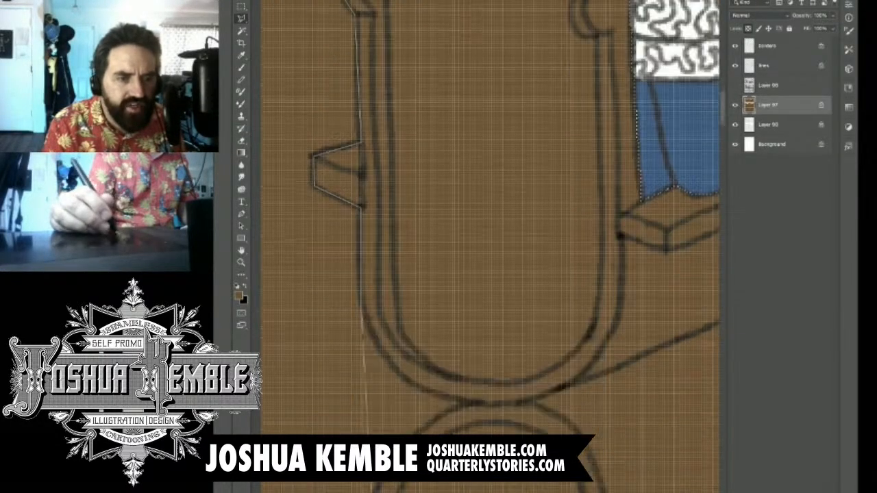
pyautogui.click(361, 248)
pyautogui.click(399, 317)
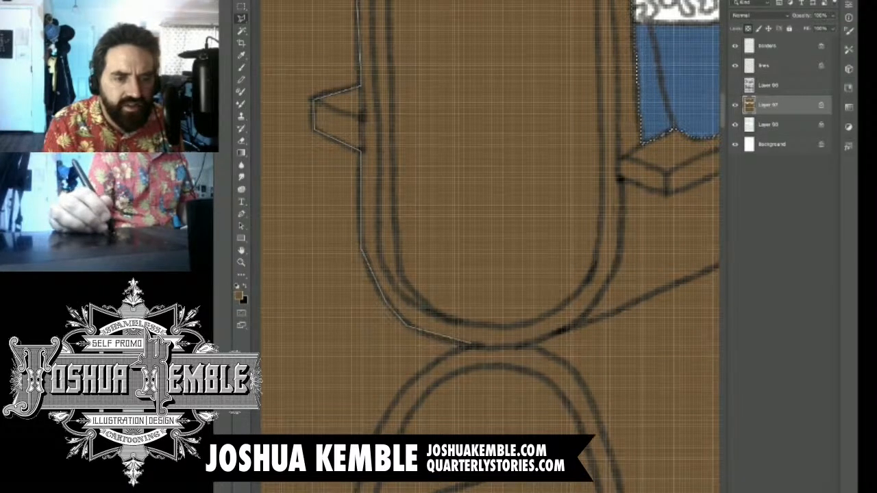
pyautogui.click(466, 345)
pyautogui.click(418, 376)
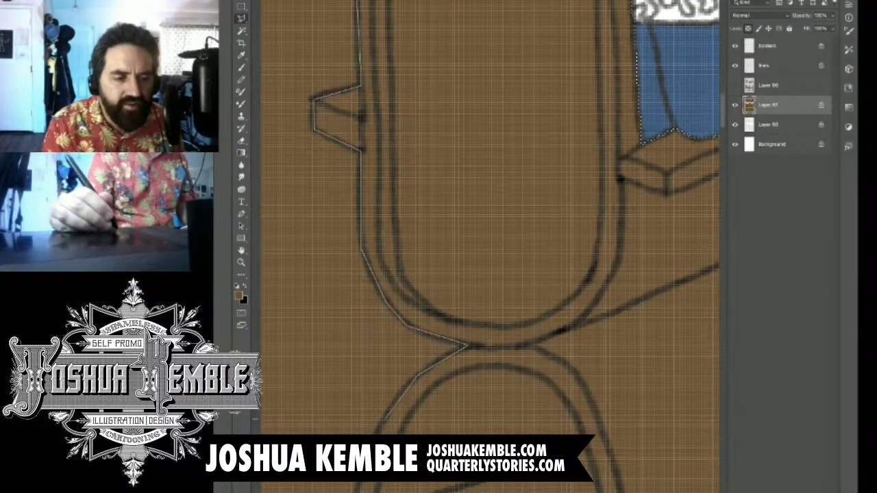
# Extend the lasso outline down the far side of the chair's arched base and around the feet of both legs.
pyautogui.scroll(-4, 384, 418)
pyautogui.click(356, 358)
pyautogui.click(379, 363)
pyautogui.click(586, 293)
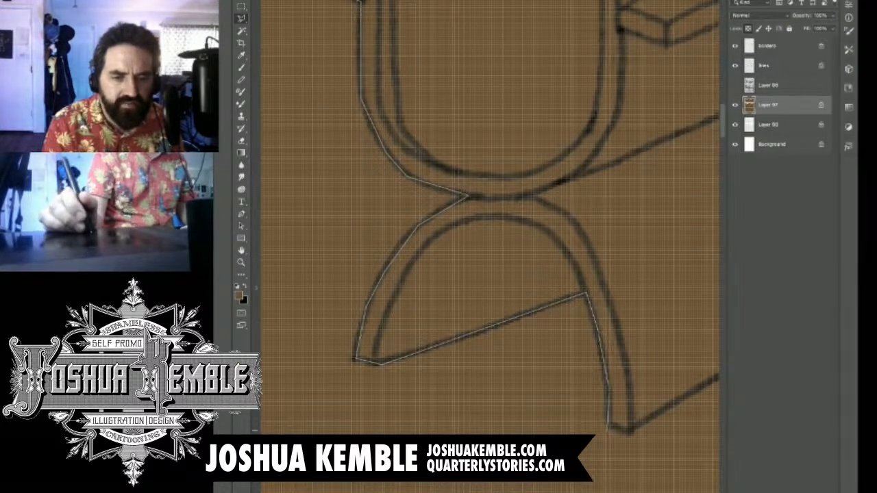
pyautogui.click(608, 428)
pyautogui.click(631, 431)
# Complete the chair outline along the skirt and near armrest, passing through the girl's dress, to add the chair to the protected areas.
pyautogui.hscroll(5, 678, 383)
pyautogui.click(664, 293)
pyautogui.click(663, 245)
pyautogui.click(656, 161)
pyautogui.scroll(5, 623, 47)
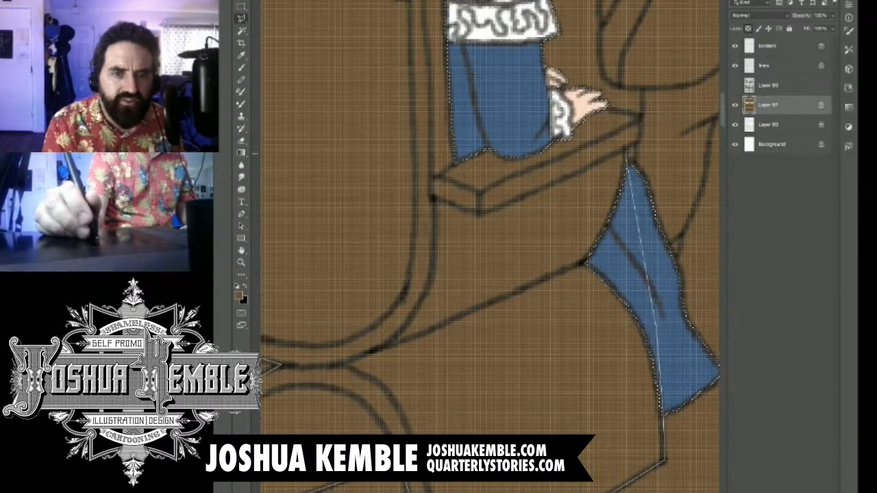
pyautogui.click(638, 140)
pyautogui.click(638, 118)
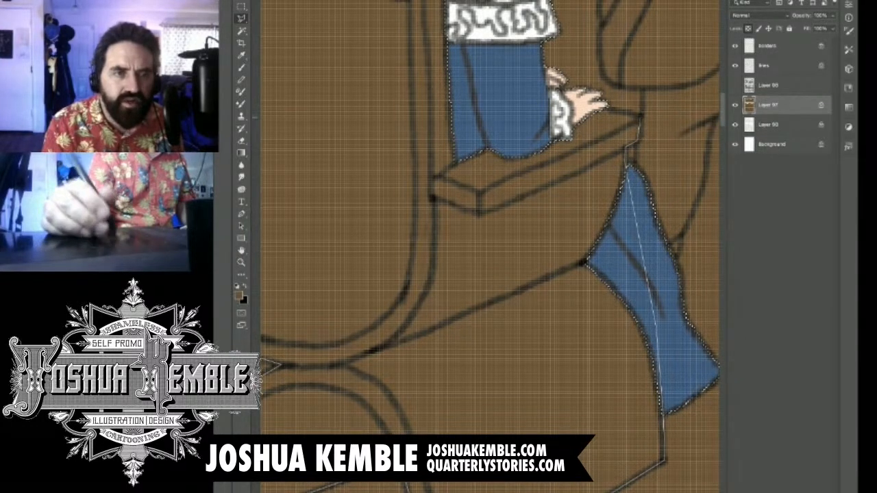
pyautogui.click(606, 106)
pyautogui.click(521, 113)
pyautogui.scroll(1, 466, 7)
pyautogui.scroll(4, 486, 28)
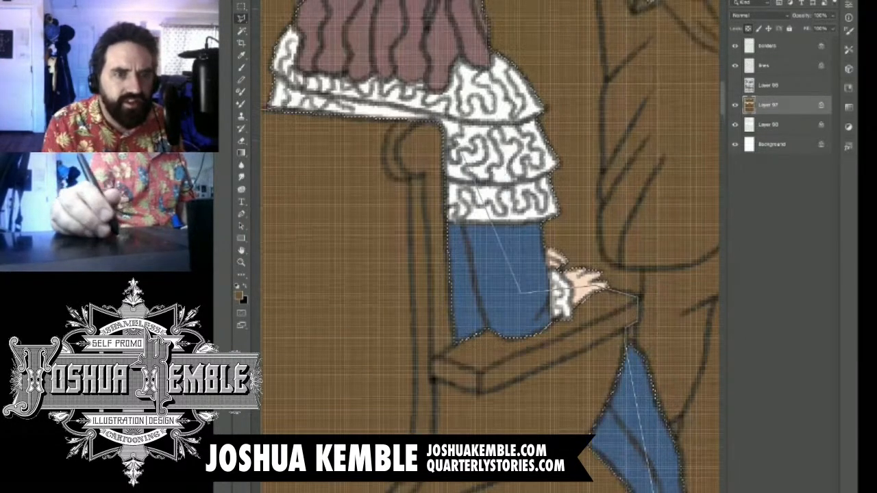
# Sample the grey of the moustached man's hair on the coloured reference page and fill everything outside the protected areas with it.
pyautogui.hotkey('ctrl', '-')
pyautogui.hotkey('ctrl', '-')
pyautogui.hotkey('ctrl', '-')
pyautogui.hotkey('ctrl', '-')
pyautogui.hotkey('ctrl', '-')
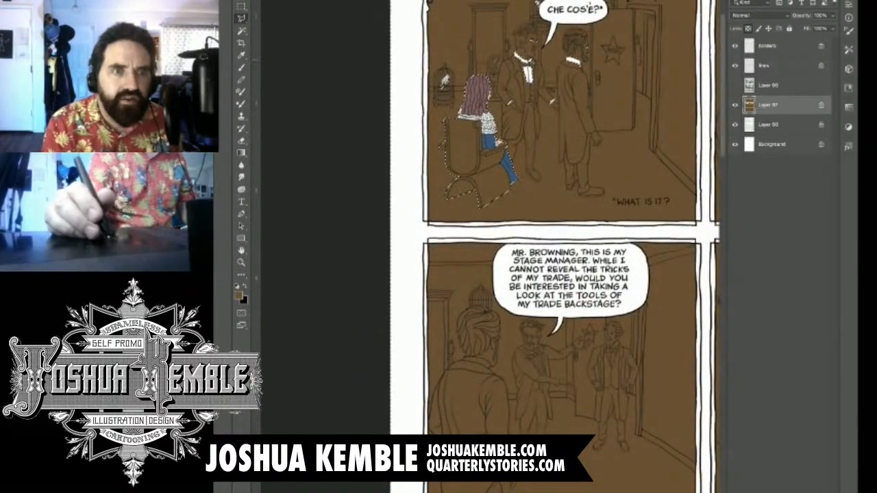
pyautogui.hotkey('ctrl', 'Tab')
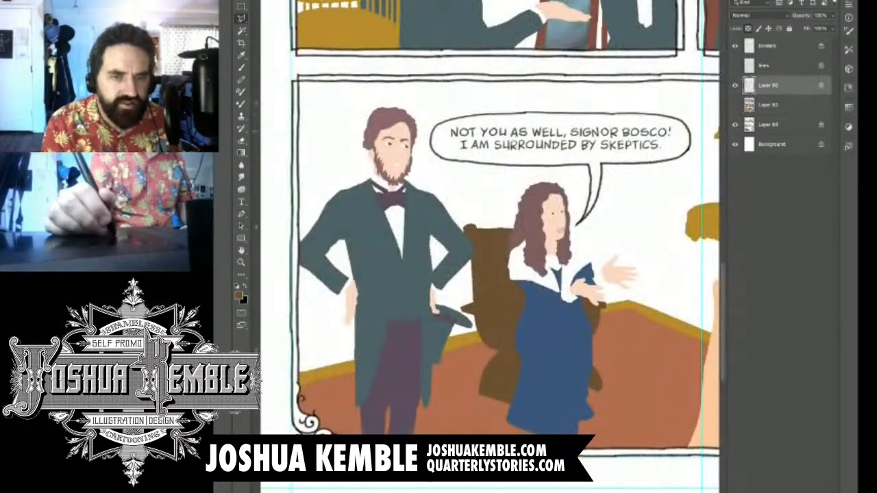
pyautogui.moveTo(586, 119); pyautogui.dragTo(394, 383)
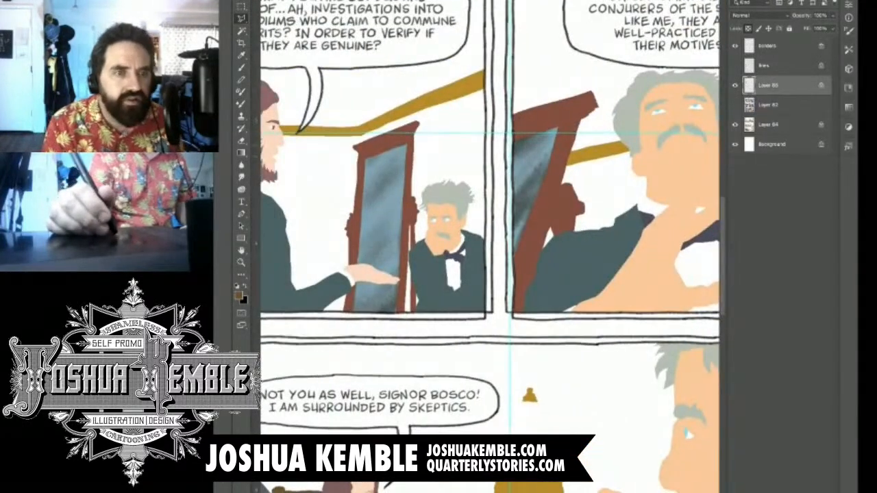
pyautogui.press('i')
pyautogui.click(452, 200)
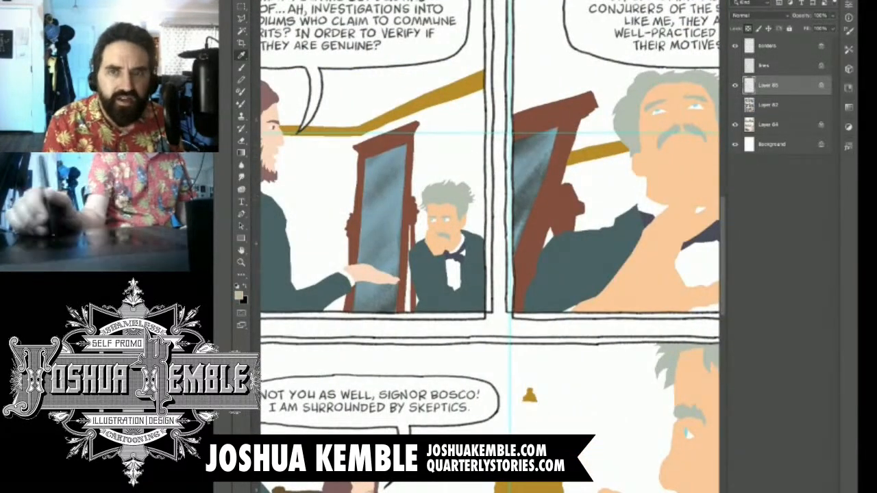
pyautogui.hotkey('ctrl', 'Tab')
pyautogui.hotkey('ctrl', 'd')
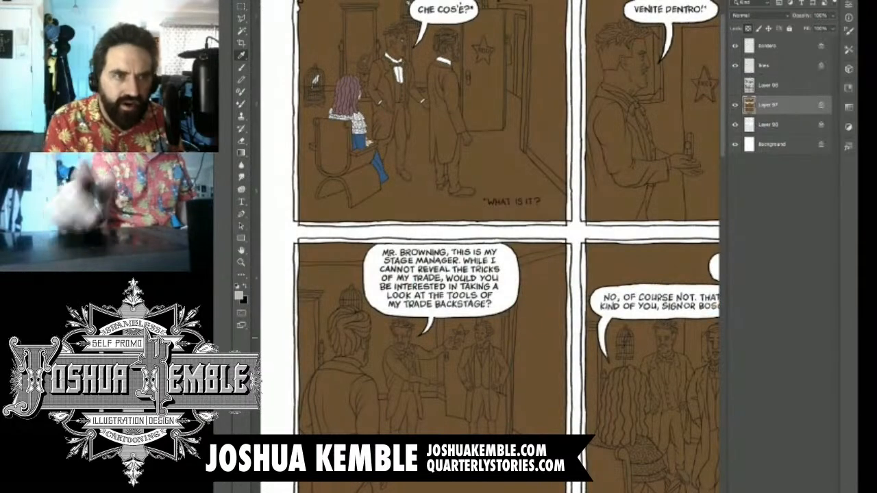
pyautogui.hotkey('ctrl', 'shift', 'd')
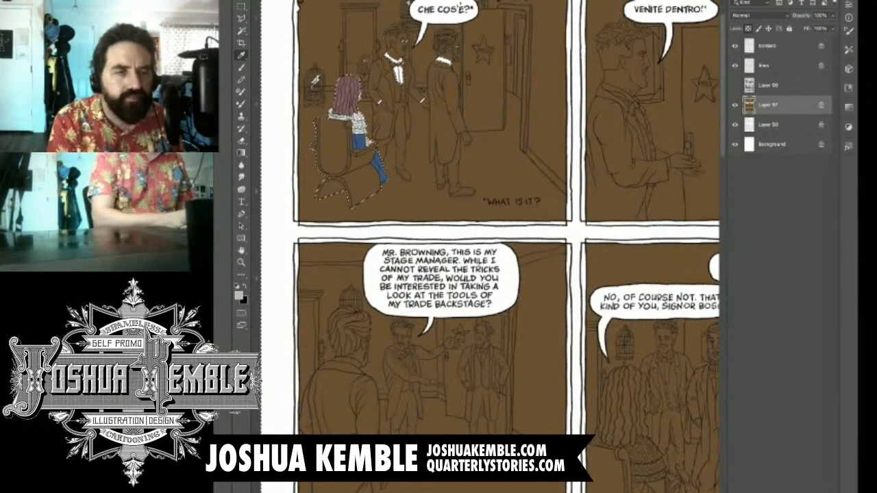
pyautogui.hotkey('alt', 'BackSpace')
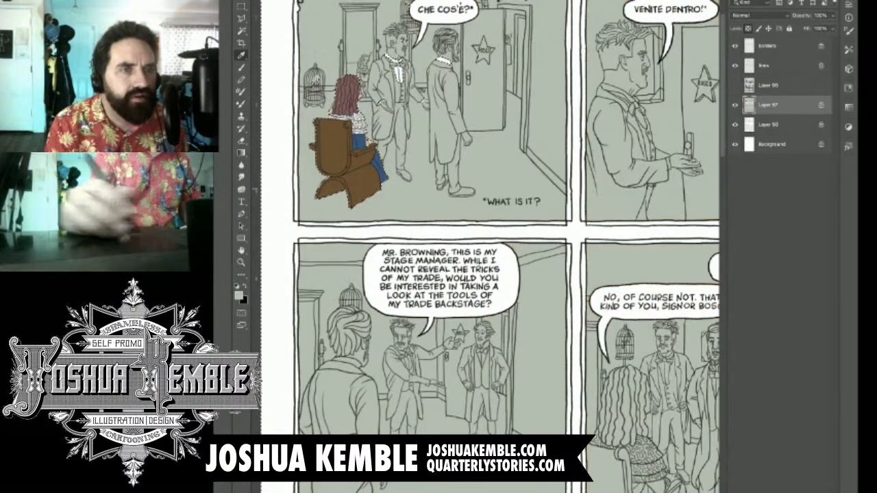
# Lasso the moustached man's hair, eyebrows and moustache in the first panel to add the grey areas to the protected areas.
pyautogui.press('l')
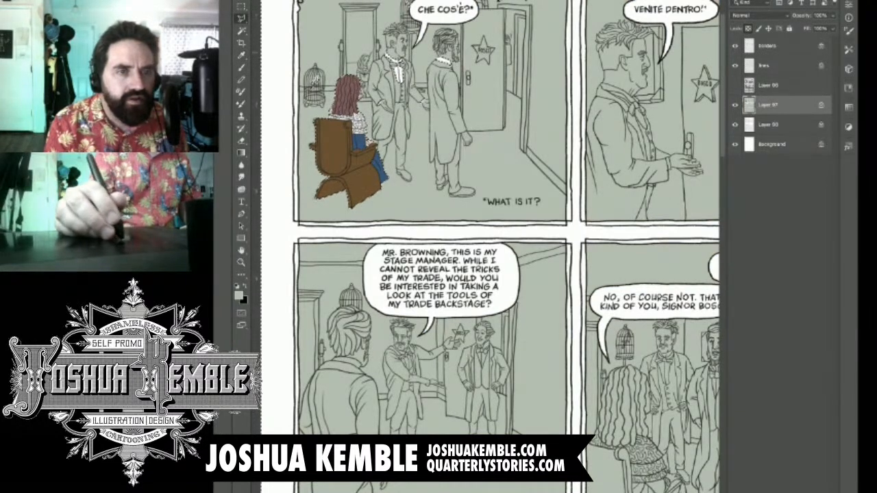
pyautogui.scroll(10, 396, 42)
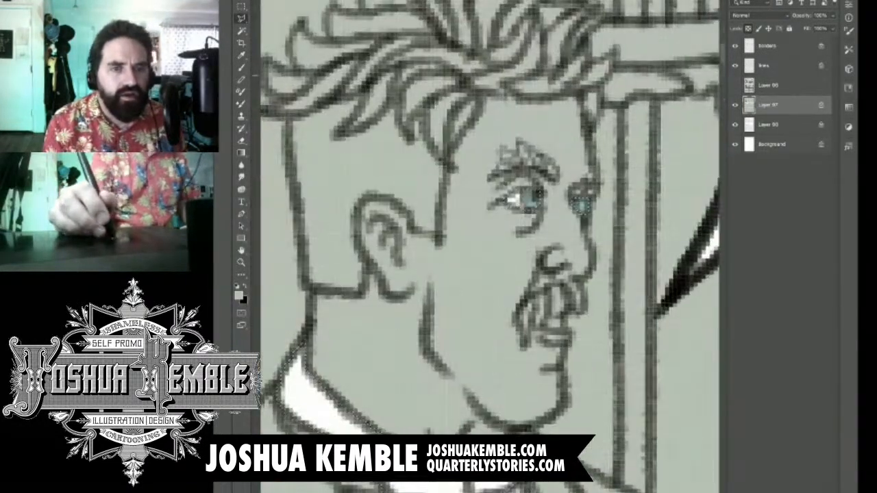
pyautogui.moveTo(480, 226); pyautogui.dragTo(519, 282)
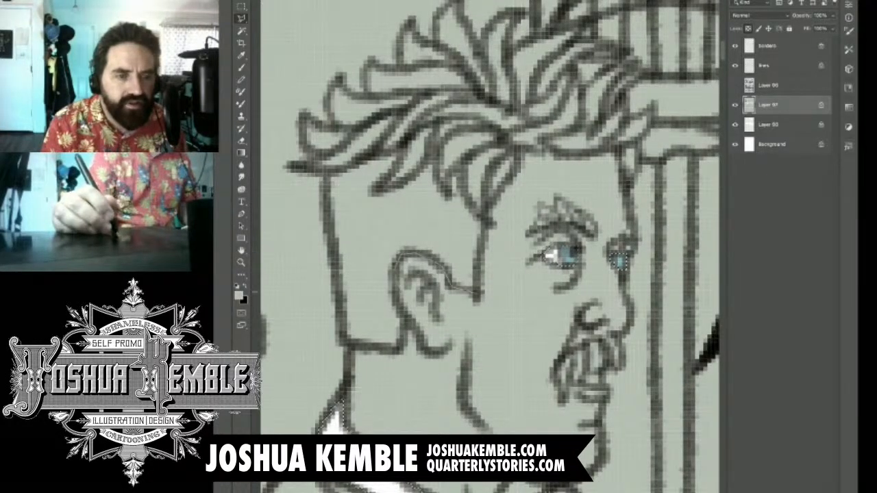
pyautogui.moveTo(401, 348)
pyautogui.mouseDown()
pyautogui.moveTo(341, 341)
pyautogui.moveTo(327, 185)
pyautogui.mouseUp()
pyautogui.click(327, 173)
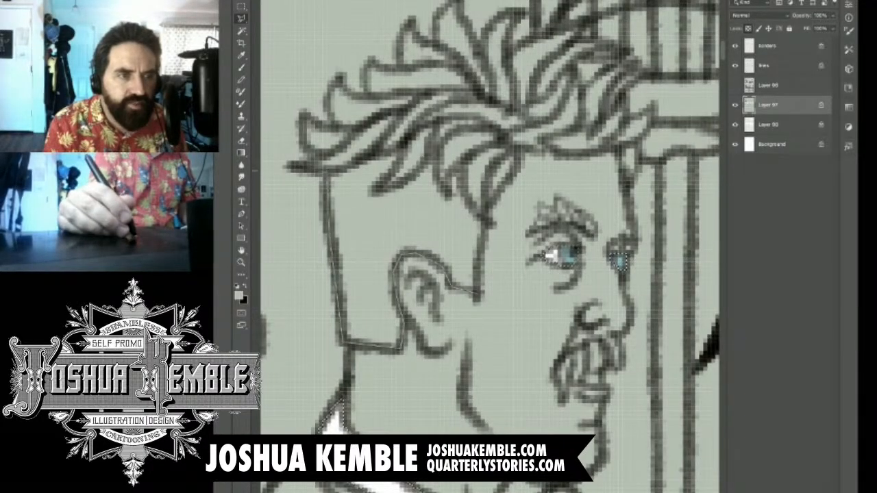
pyautogui.click(303, 142)
pyautogui.click(303, 117)
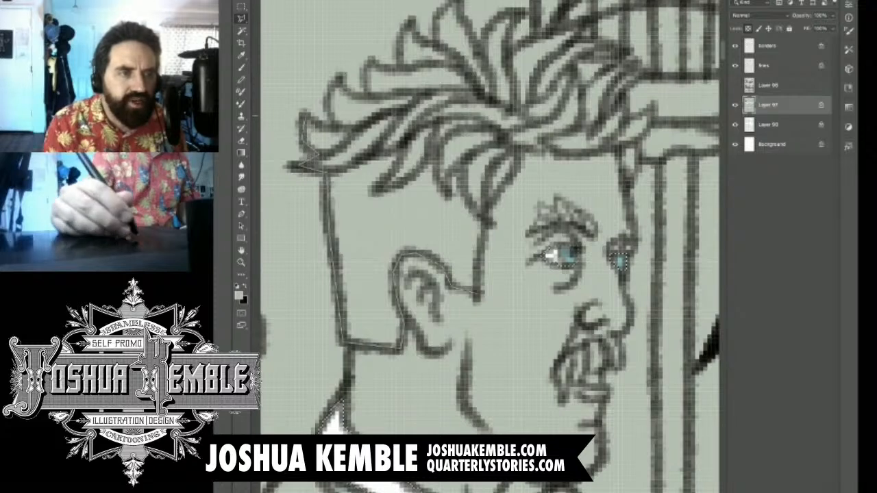
pyautogui.click(333, 128)
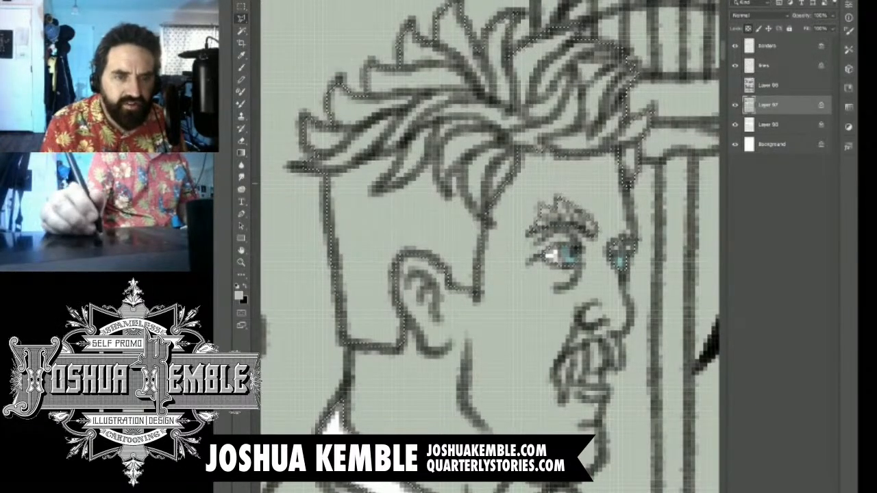
pyautogui.scroll(-3, 490, 246)
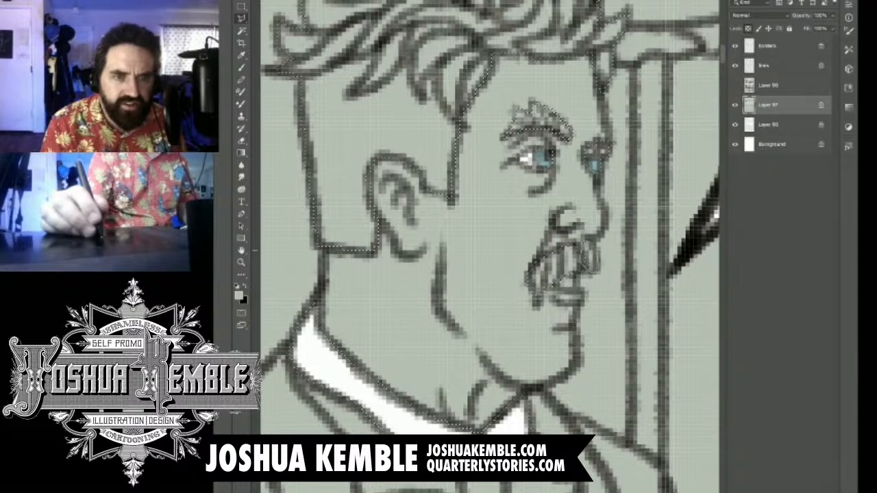
# Sample the moustached man's peach skin tone on the coloured reference page and fill everything outside the protected areas with it.
pyautogui.hotkey('ctrl', '-')
pyautogui.hotkey('ctrl', '-')
pyautogui.hotkey('ctrl', '-')
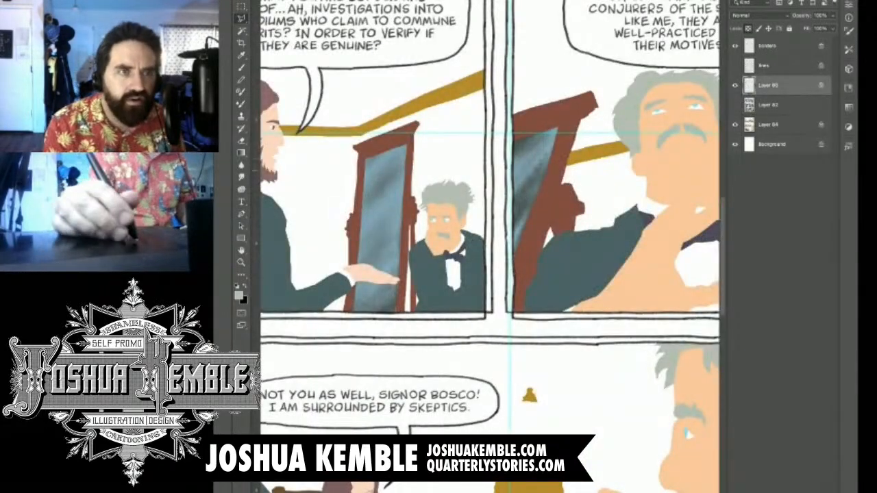
pyautogui.press('i')
pyautogui.click(675, 168)
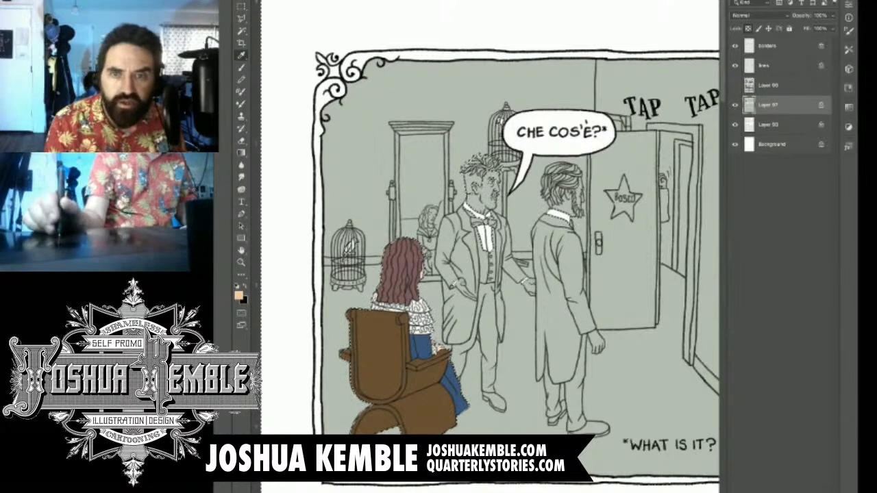
pyautogui.hotkey('alt', 'BackSpace')
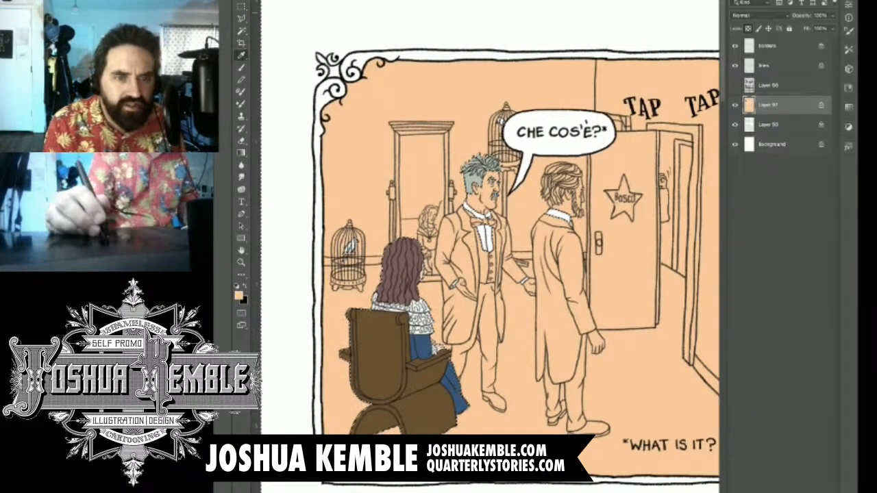
# Lasso the moustached man's face, neck and both hands in the first panel to add his skin to the protected areas.
pyautogui.press('w')
pyautogui.click(384, 349)
pyautogui.scroll(10, 472, 200)
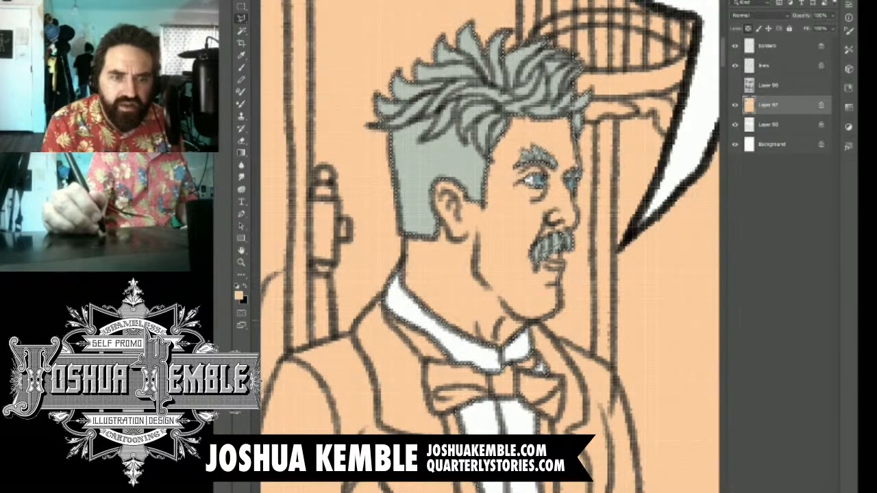
pyautogui.moveTo(528, 320)
pyautogui.mouseDown()
pyautogui.moveTo(499, 352)
pyautogui.moveTo(439, 343)
pyautogui.moveTo(397, 299)
pyautogui.moveTo(418, 161)
pyautogui.moveTo(466, 80)
pyautogui.mouseUp()
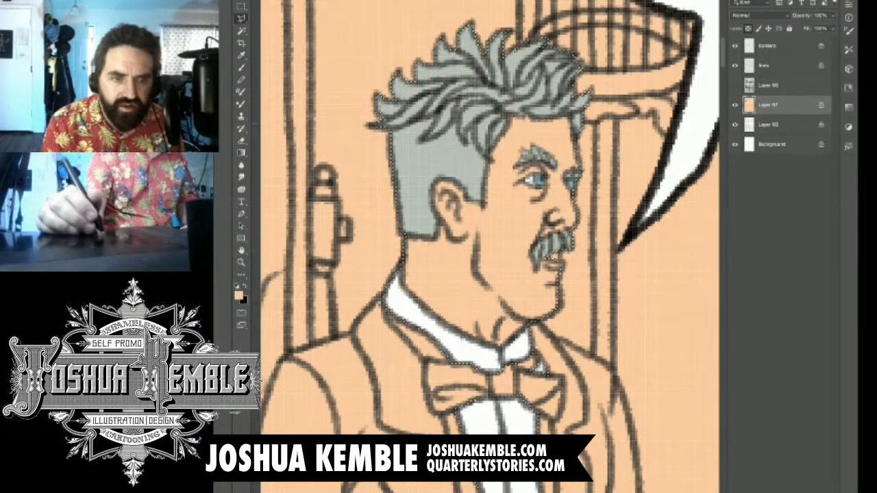
pyautogui.moveTo(479, 438); pyautogui.dragTo(511, 29)
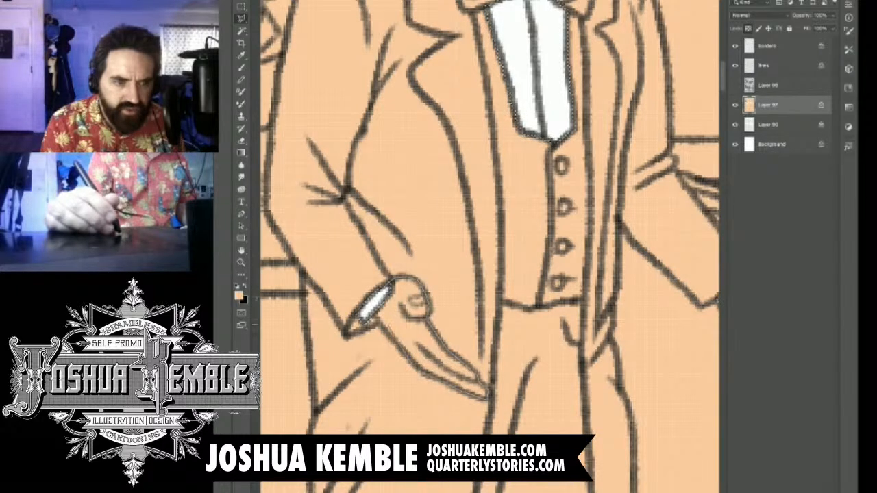
pyautogui.moveTo(617, 246)
pyautogui.mouseDown()
pyautogui.moveTo(476, 249)
pyautogui.moveTo(309, 273)
pyautogui.mouseUp()
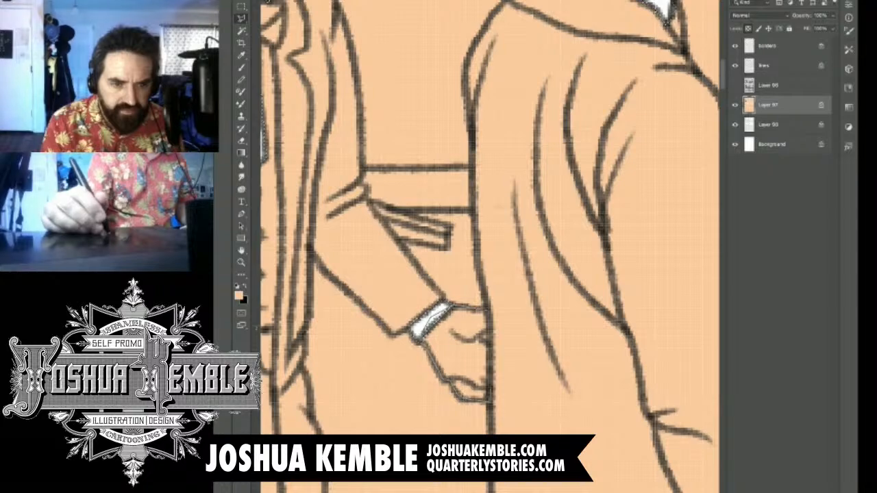
pyautogui.click(449, 308)
# Sample the dark purple of the moustached man's bow tie on the coloured reference page and fill everything outside the protected areas with it.
pyautogui.hotkey('ctrl', '-')
pyautogui.hotkey('ctrl', '-')
pyautogui.hotkey('ctrl', '-')
pyautogui.hotkey('ctrl', '-')
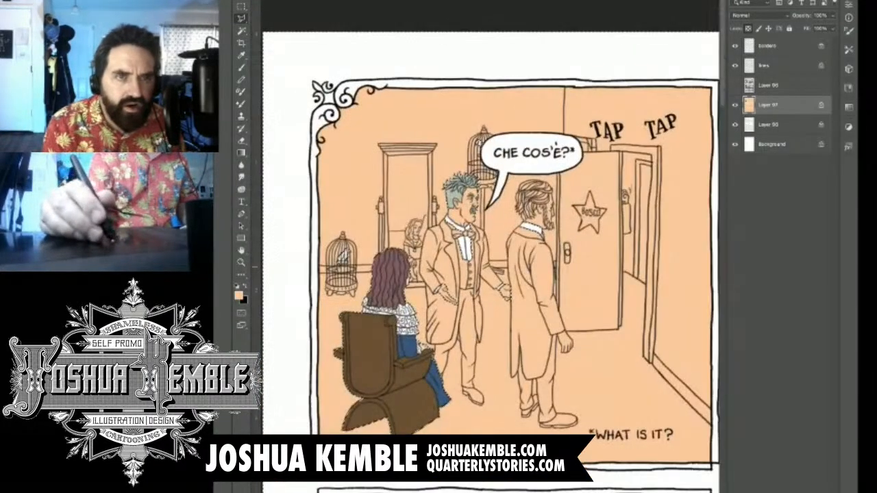
pyautogui.hotkey('ctrl', 'Tab')
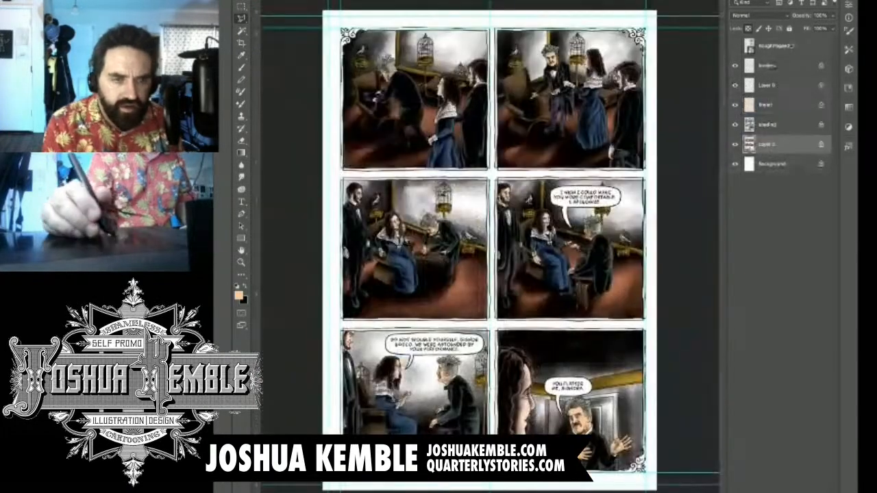
pyautogui.hotkey('ctrl', 'Tab')
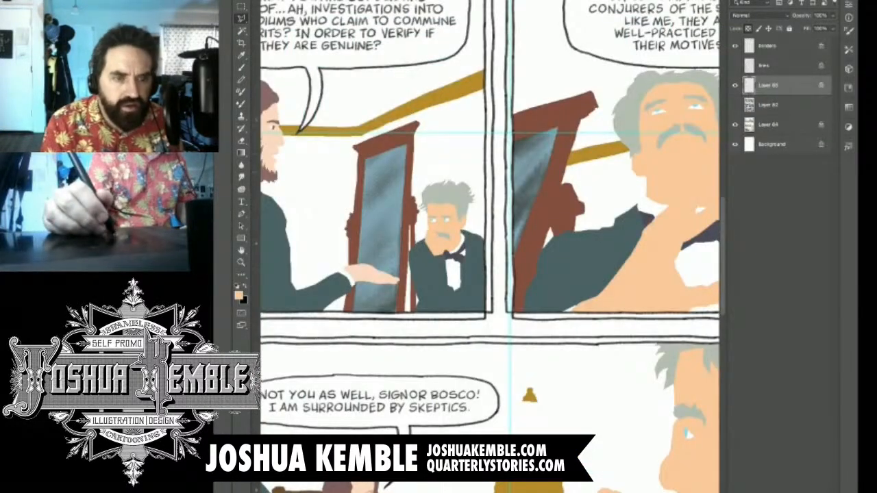
pyautogui.press('i')
pyautogui.click(705, 236)
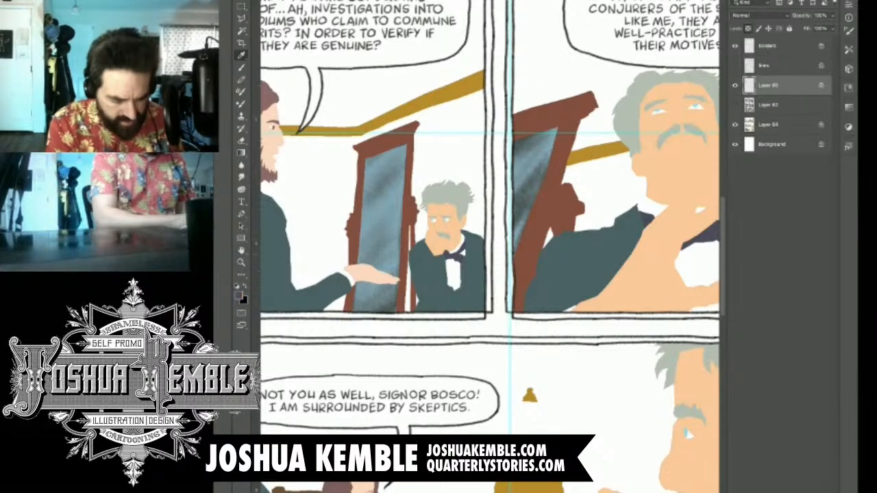
pyautogui.hotkey('ctrl', 'Tab')
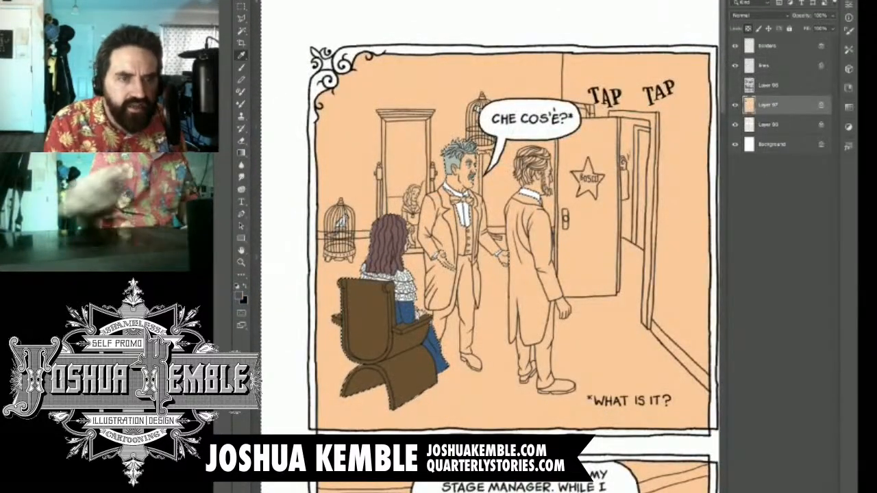
pyautogui.hotkey('ctrl', 'Tab')
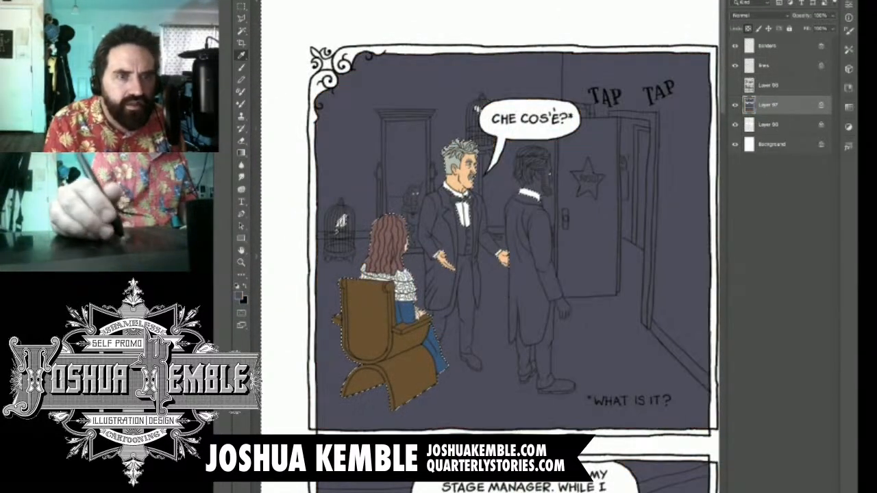
# Lasso the moustached man's bow tie and the dark strip beneath his collar in the first panel to add them to the protected areas.
pyautogui.hotkey('ctrl', 'Tab')
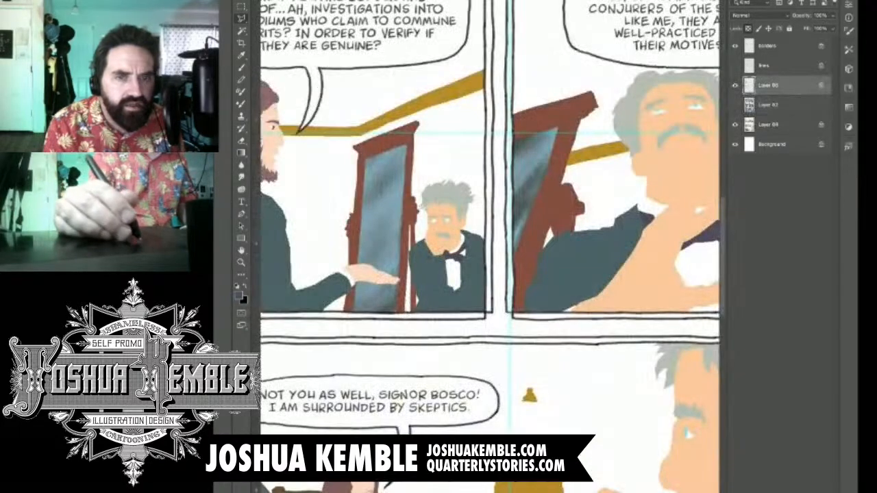
pyautogui.hotkey('ctrl', 'Tab')
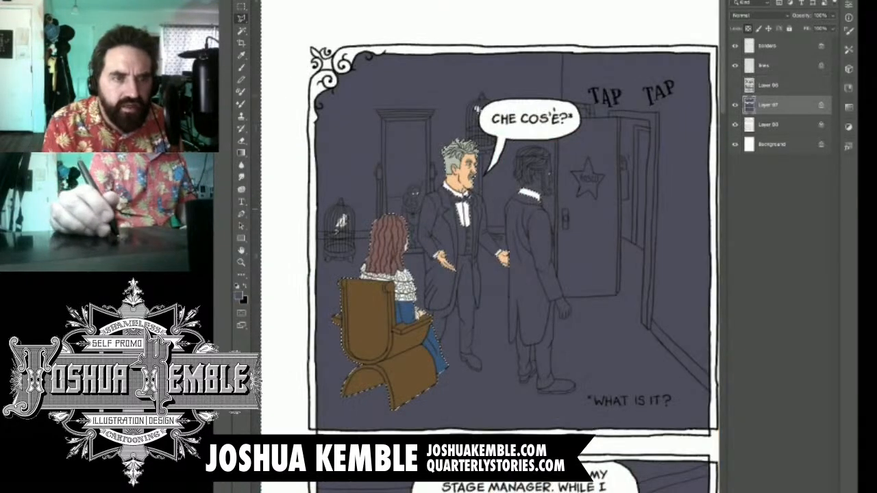
pyautogui.hotkey('ctrl', '+')
pyautogui.hotkey('ctrl', '+')
pyautogui.click(461, 145)
pyautogui.click(402, 119)
pyautogui.click(397, 126)
pyautogui.click(400, 144)
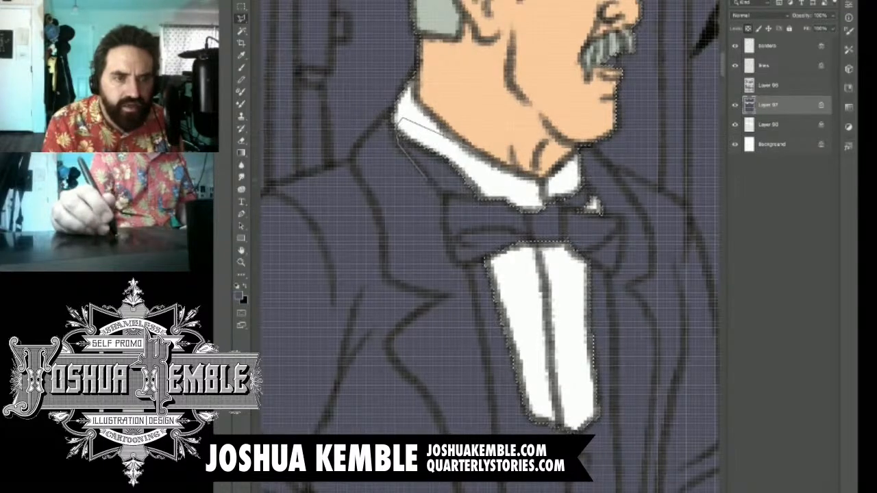
pyautogui.click(456, 262)
pyautogui.click(486, 258)
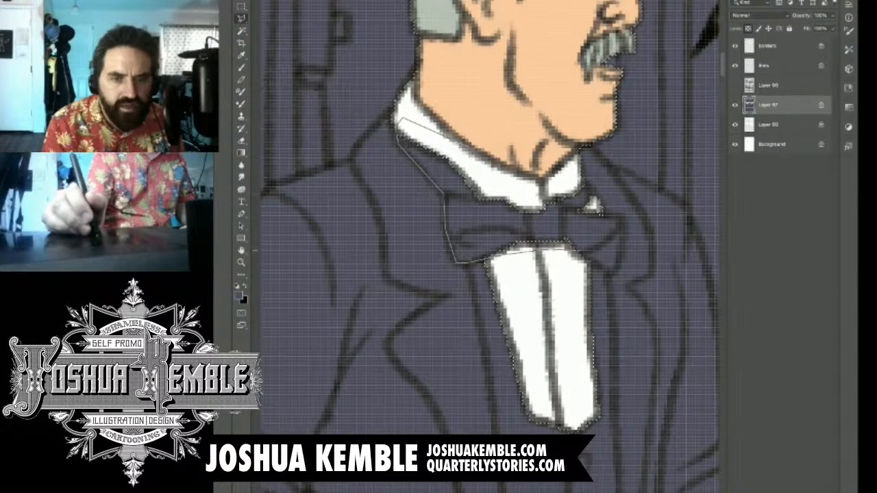
pyautogui.click(614, 272)
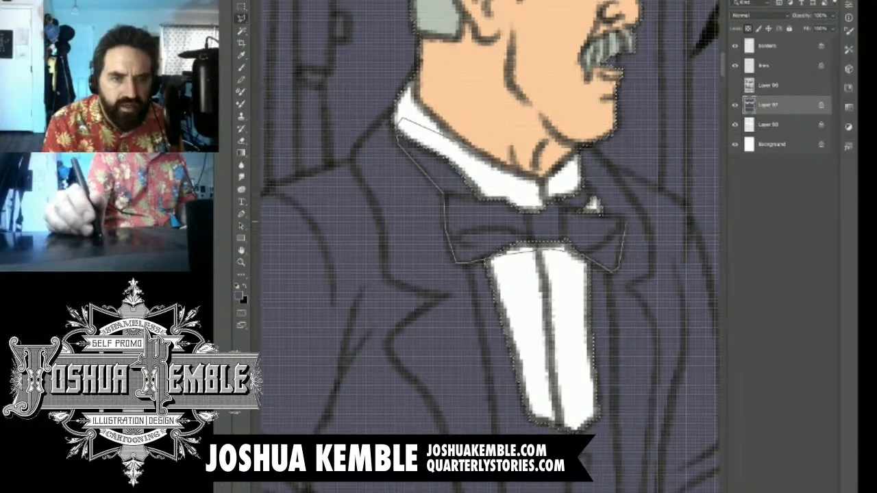
pyautogui.click(622, 219)
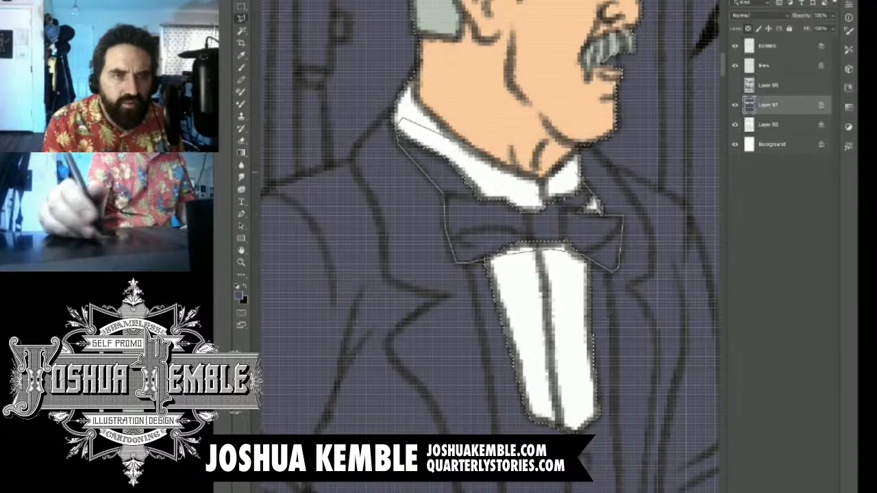
pyautogui.doubleClick(594, 205)
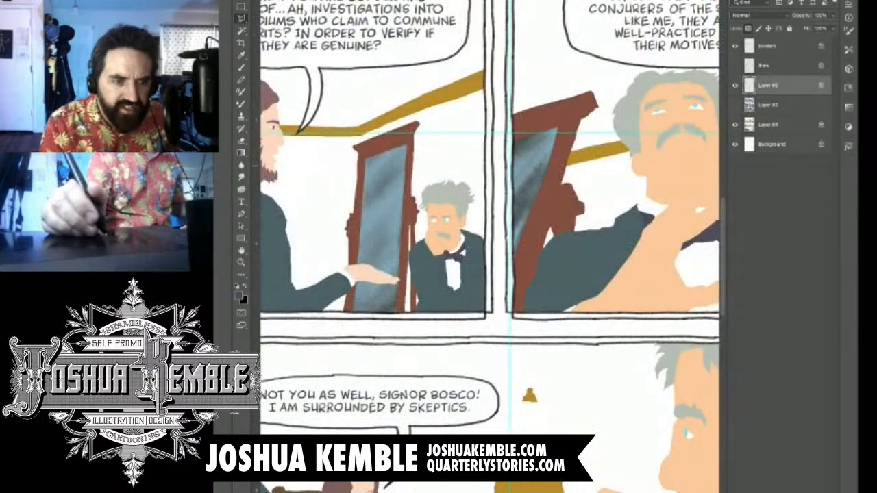
# Hide the shading layer on the finished reference page so that its flat colours can be sampled.
pyautogui.hotkey('ctrl', '0')
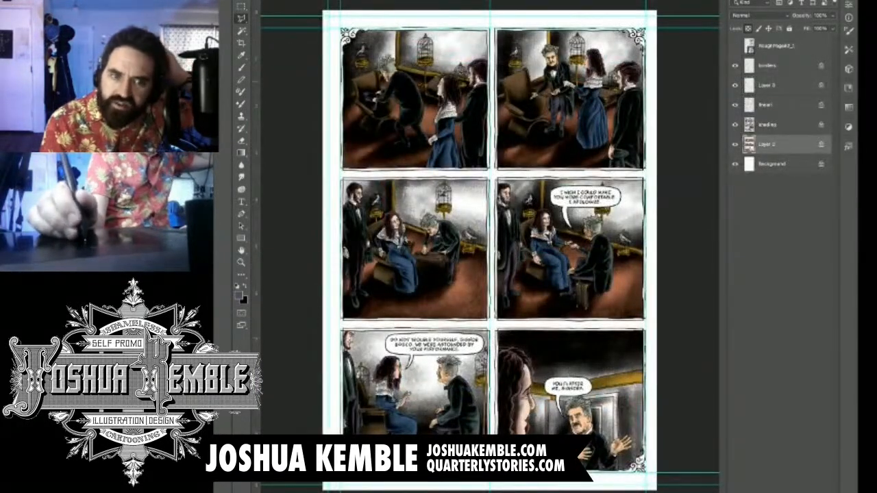
pyautogui.click(735, 124)
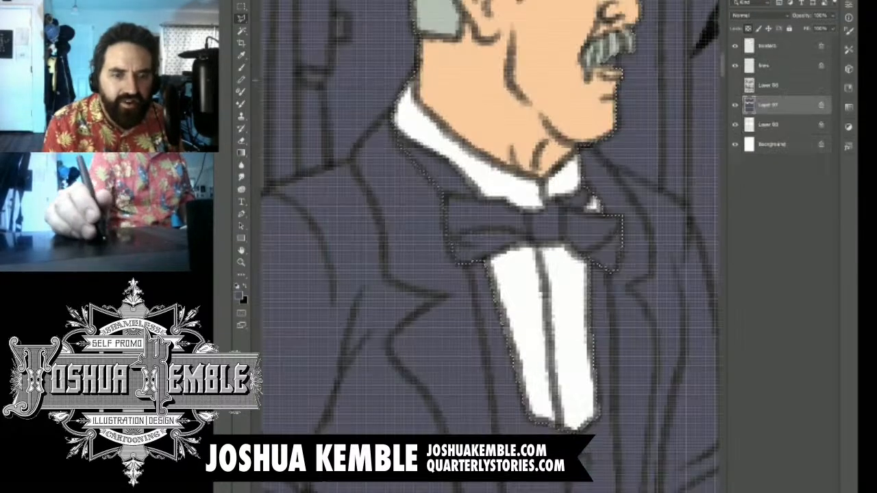
pyautogui.scroll(-5, 573, 63)
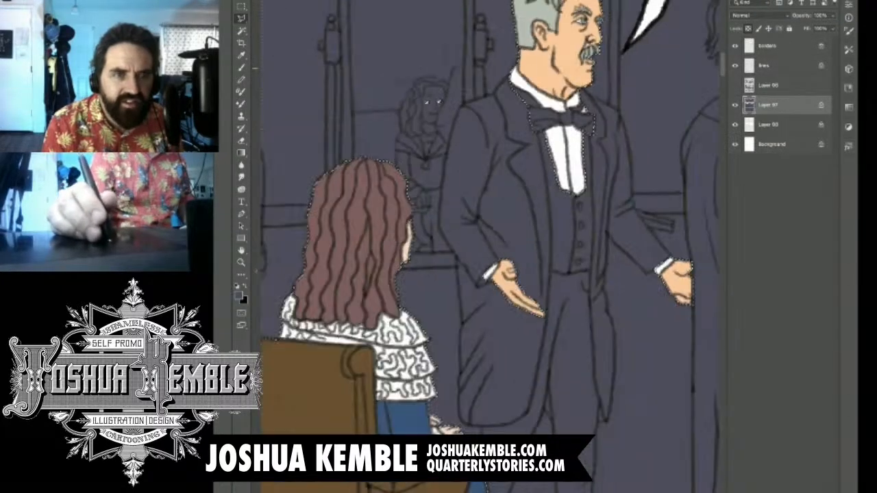
pyautogui.scroll(1, 573, 63)
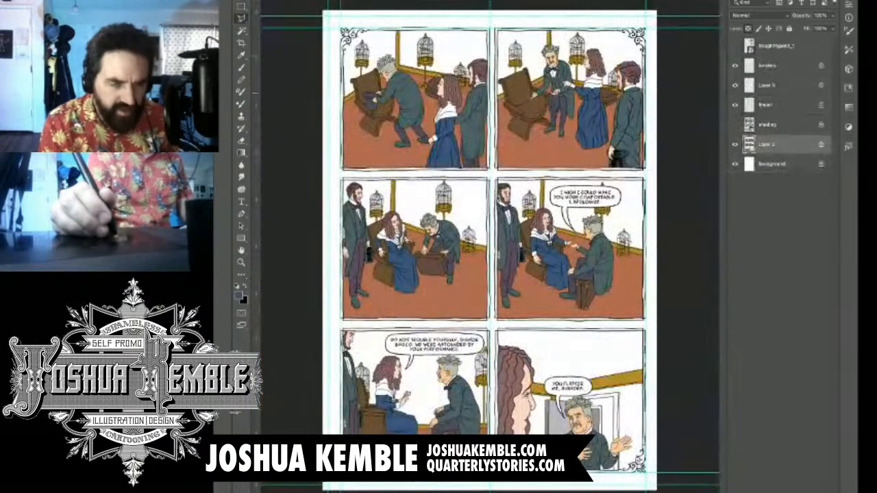
# Sample the dark teal of the moustached man's coat on the reference page and fill everything outside the protected areas with it.
pyautogui.press('i')
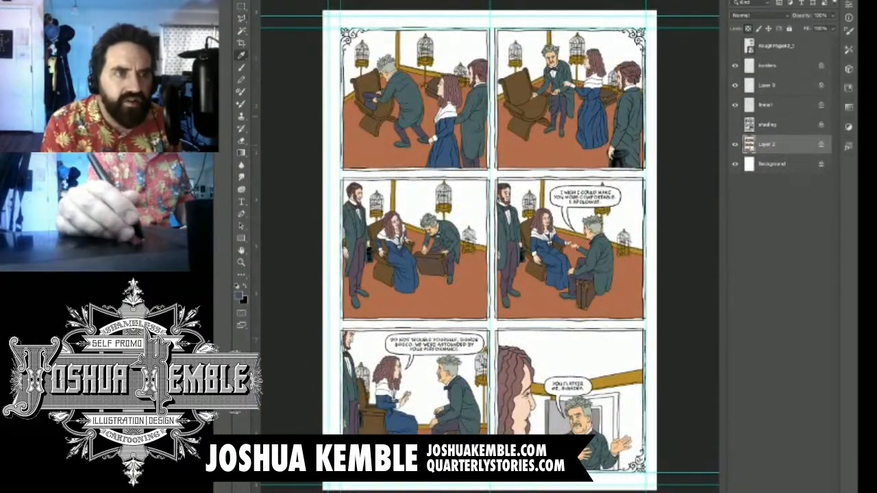
pyautogui.click(413, 96)
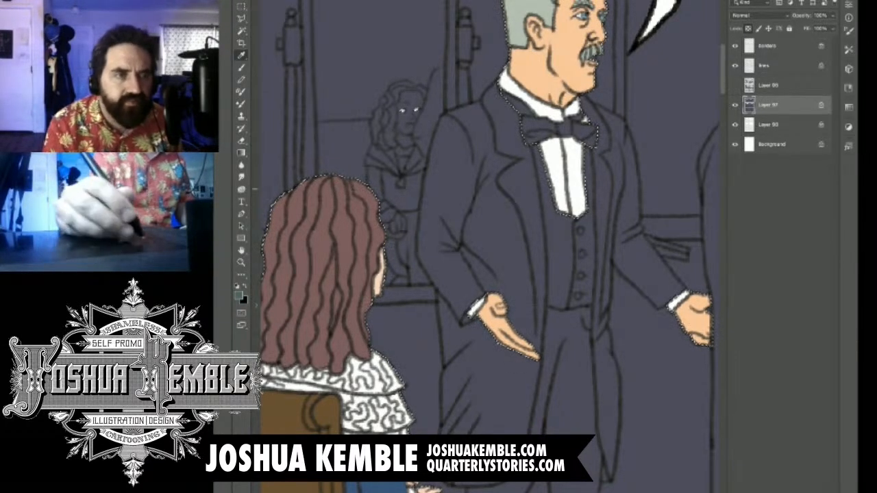
pyautogui.hotkey('alt', 'BackSpace')
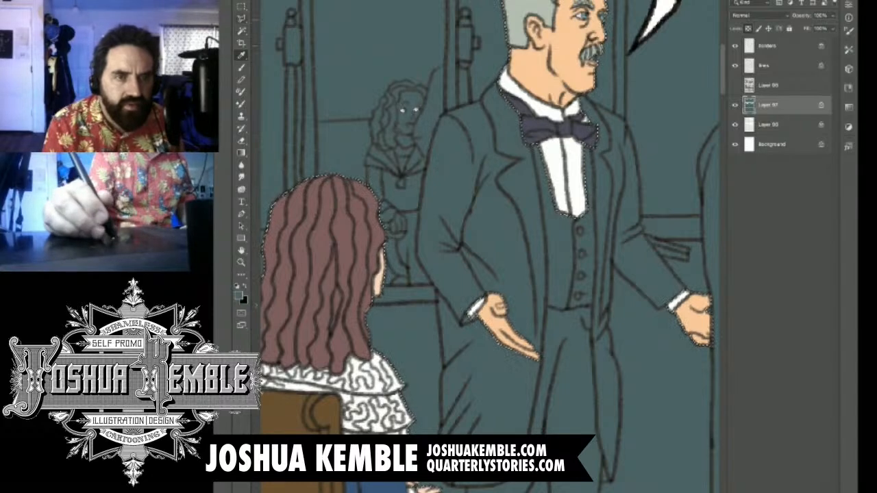
# Begin lassoing the moustached man's coat in the first panel, tracing from the collar over the shoulder and down the outer sleeve and coat side.
pyautogui.hotkey('ctrl', '+')
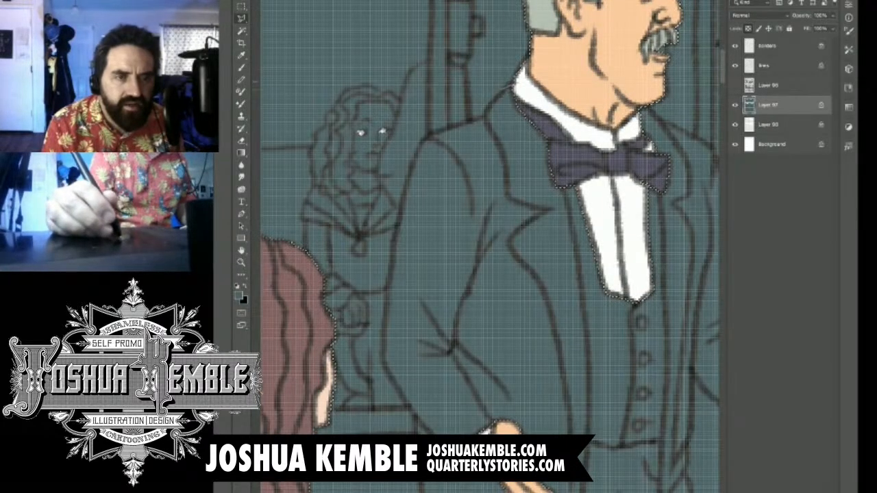
pyautogui.moveTo(496, 100)
pyautogui.mouseDown()
pyautogui.moveTo(422, 140)
pyautogui.moveTo(370, 305)
pyautogui.mouseUp()
pyautogui.click(393, 252)
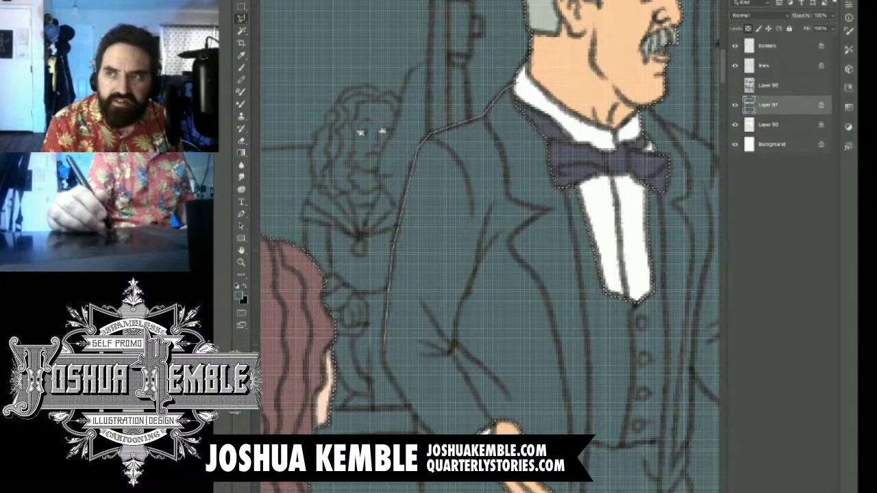
pyautogui.click(383, 359)
pyautogui.click(388, 374)
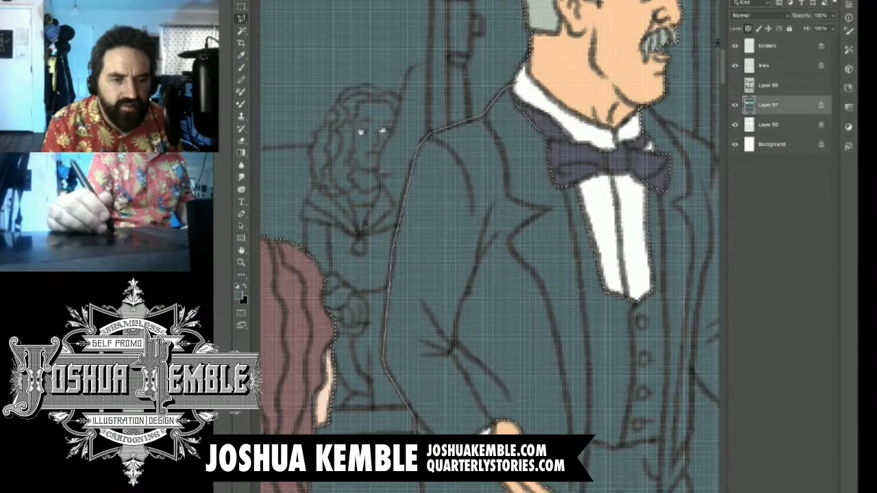
pyautogui.scroll(-5, 417, 421)
pyautogui.click(426, 340)
pyautogui.click(422, 354)
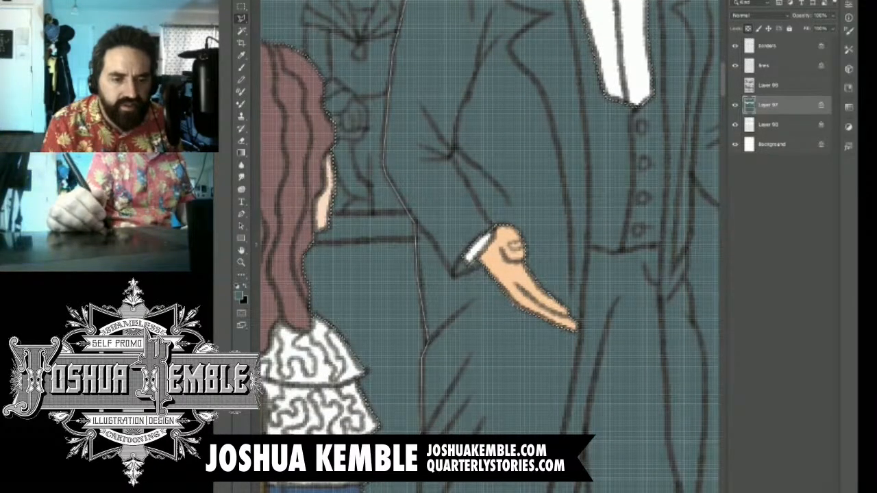
pyautogui.scroll(-5, 422, 411)
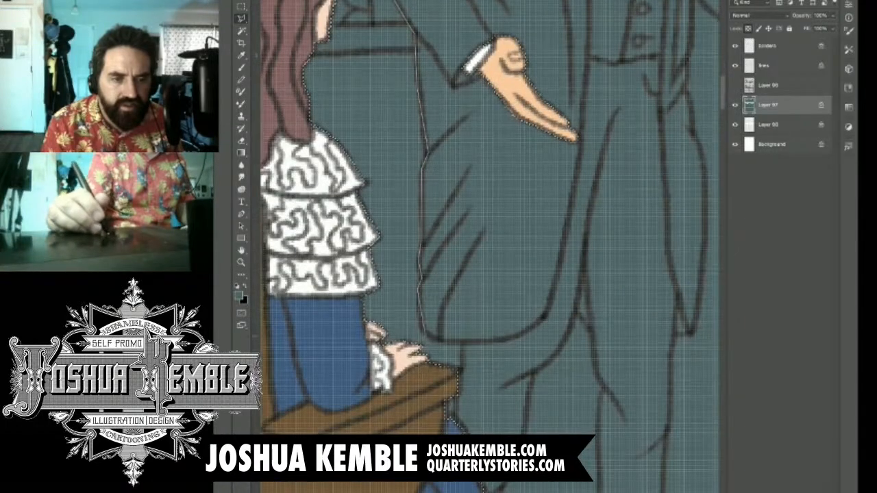
# Continue the coat outline around the rounded hem of the front tail, up its inner edge and across the bottom of the waistcoat.
pyautogui.click(440, 340)
pyautogui.click(488, 342)
pyautogui.click(524, 330)
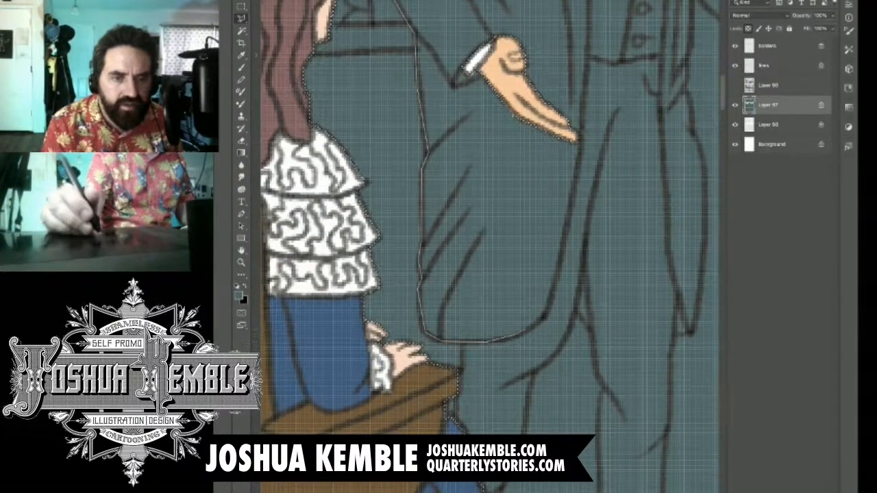
pyautogui.click(545, 317)
pyautogui.click(567, 219)
pyautogui.click(581, 130)
pyautogui.click(589, 58)
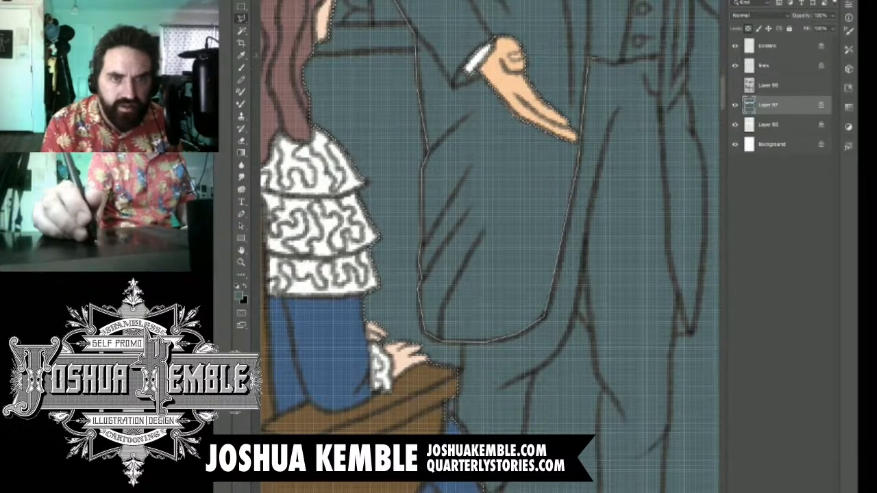
pyautogui.click(661, 54)
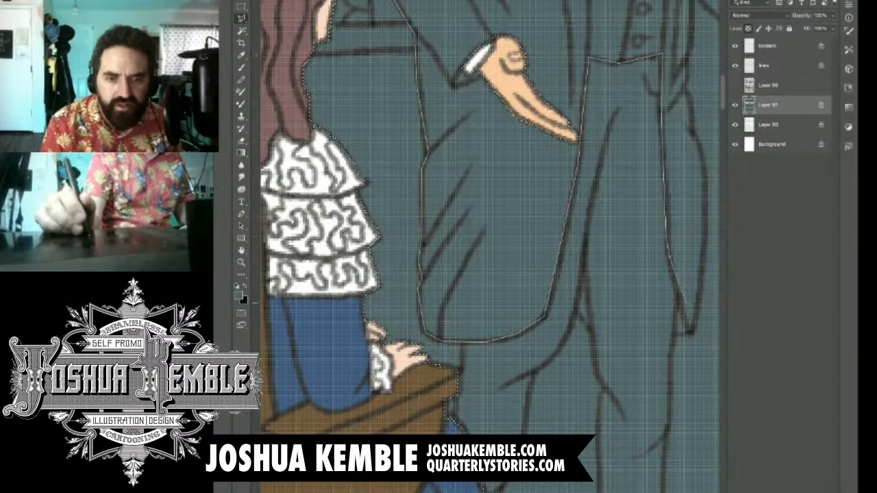
# Trace the narrow far coat tail down to its tip and back up its outer edge to below the far sleeve.
pyautogui.click(674, 336)
pyautogui.click(692, 333)
pyautogui.click(700, 284)
pyautogui.click(705, 200)
pyautogui.click(703, 160)
pyautogui.click(692, 133)
pyautogui.click(684, 90)
pyautogui.click(689, 75)
pyautogui.click(687, 60)
pyautogui.moveTo(692, 45); pyautogui.dragTo(691, 163)
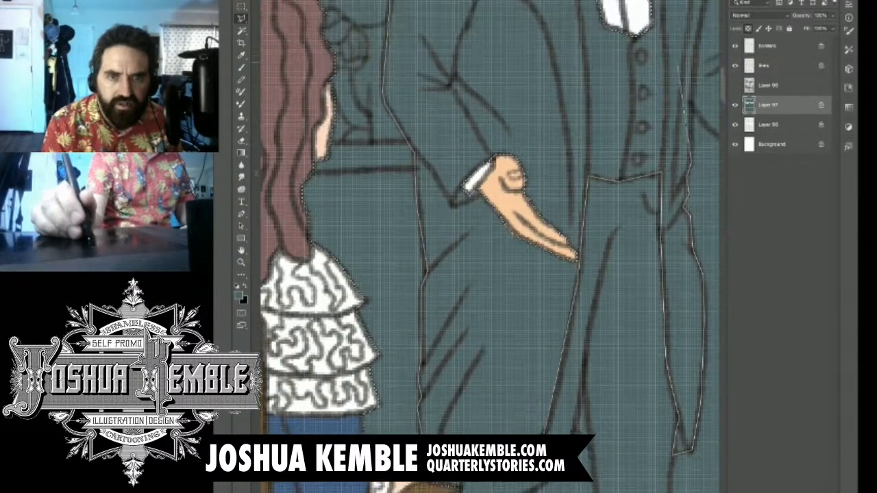
# Trace the far sleeve around the cuff and up to the shoulder and collar, closing the coat outline to add it to the protected areas.
pyautogui.moveTo(701, 122); pyautogui.dragTo(570, 122)
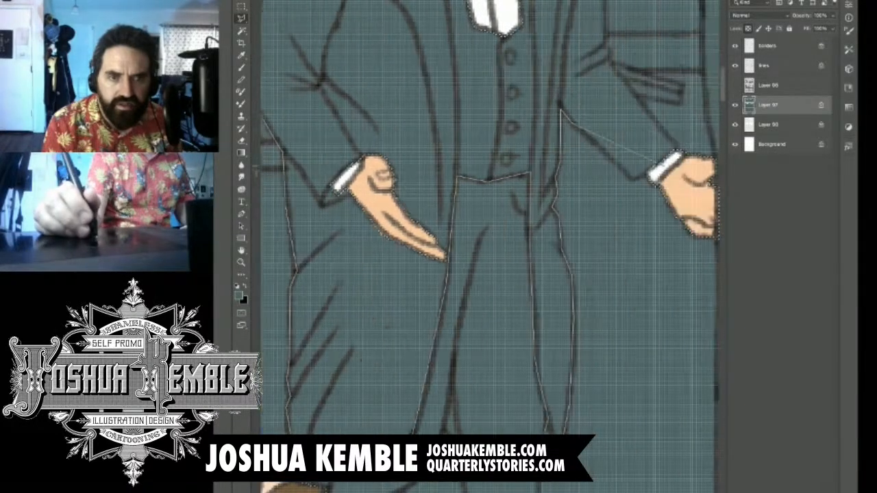
pyautogui.click(609, 156)
pyautogui.click(631, 179)
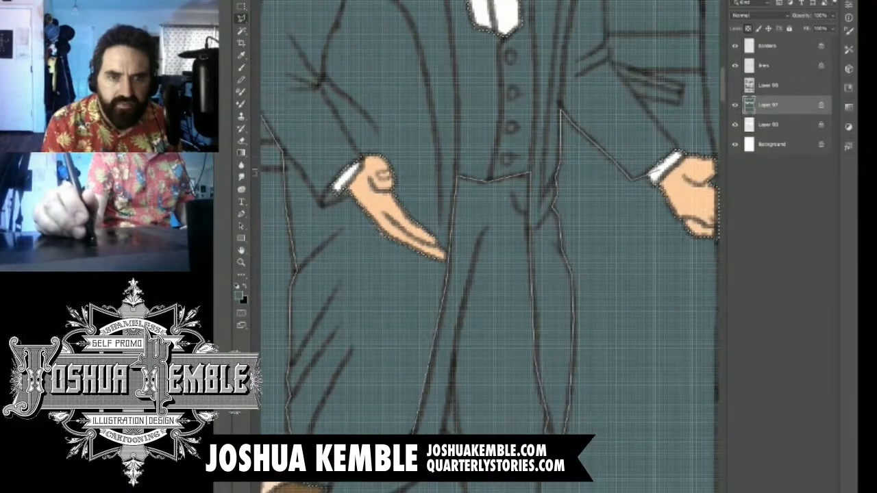
pyautogui.click(659, 170)
pyautogui.click(678, 151)
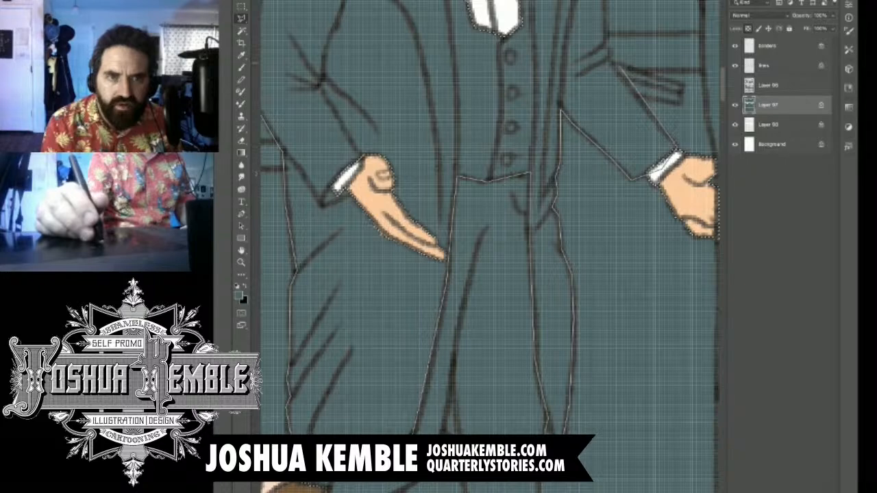
pyautogui.click(600, 46)
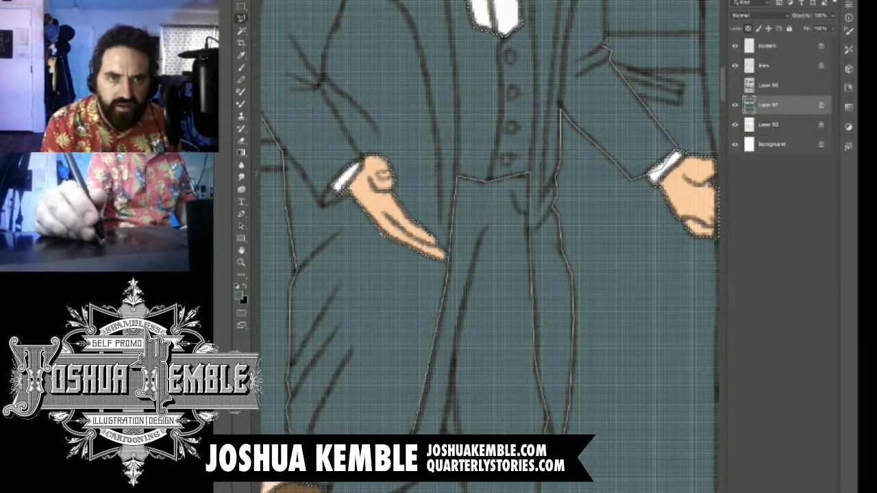
pyautogui.scroll(3, 490, 247)
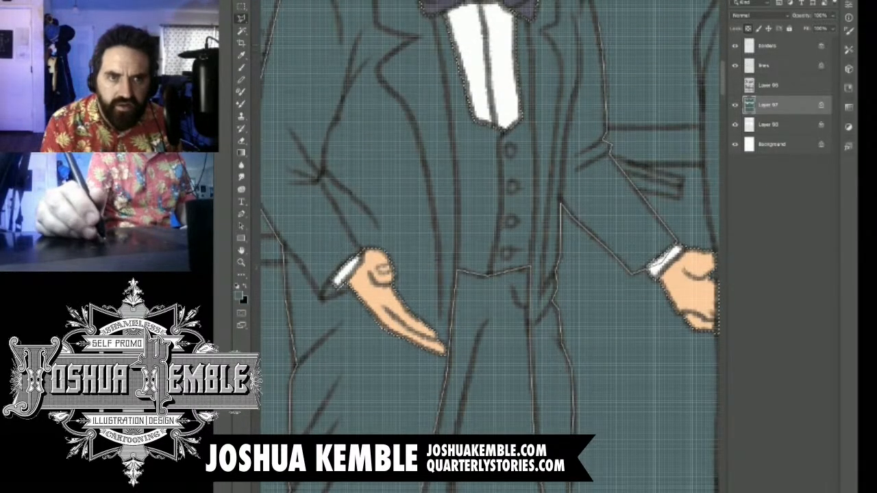
pyautogui.scroll(4, 490, 246)
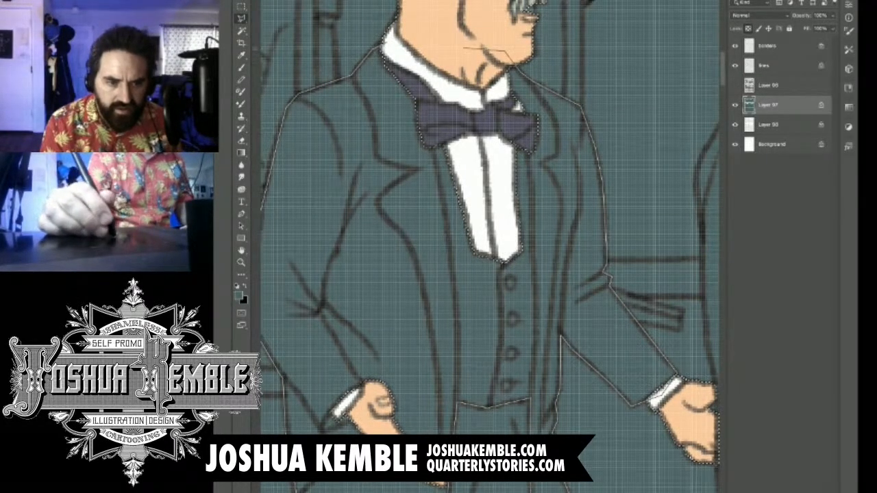
pyautogui.hotkey('ctrl', '-')
pyautogui.hotkey('ctrl', '-')
pyautogui.hotkey('ctrl', '-')
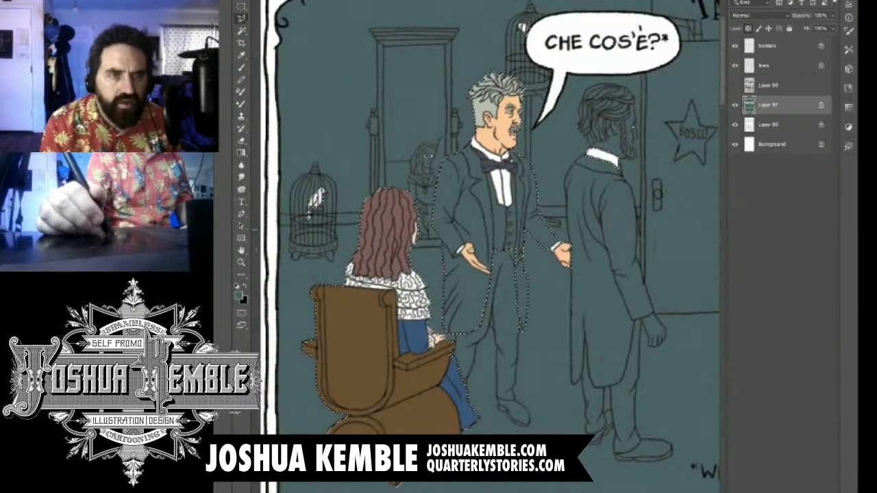
# Lasso the moustached man's front shoe, including its heel and sole, in the first panel to add it to the protected areas.
pyautogui.hotkey('ctrl', '+')
pyautogui.hotkey('ctrl', '+')
pyautogui.scroll(4, 489, 261)
pyautogui.scroll(-12, 490, 260)
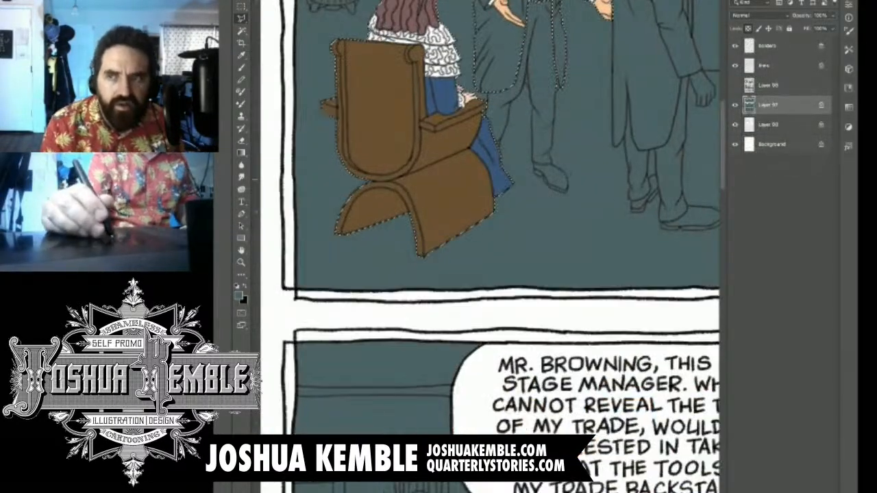
pyautogui.scroll(10, 542, 176)
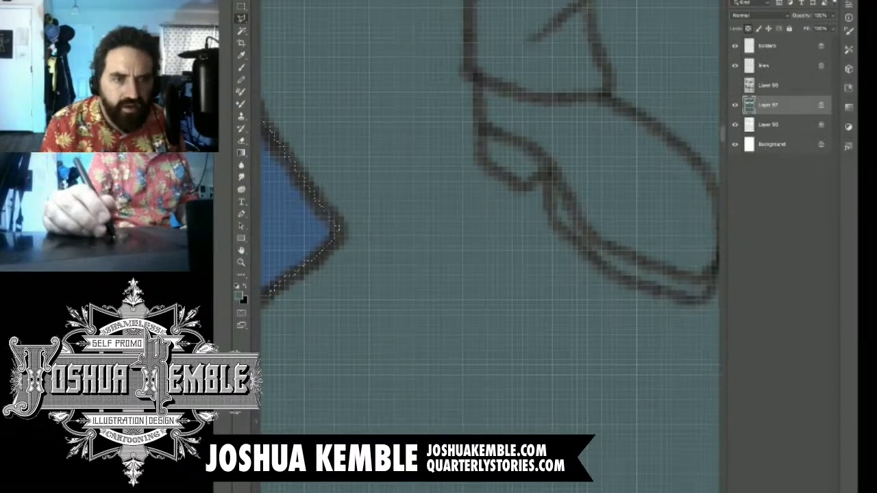
pyautogui.click(479, 165)
pyautogui.click(524, 187)
pyautogui.click(548, 172)
pyautogui.click(552, 214)
pyautogui.click(639, 279)
pyautogui.click(698, 299)
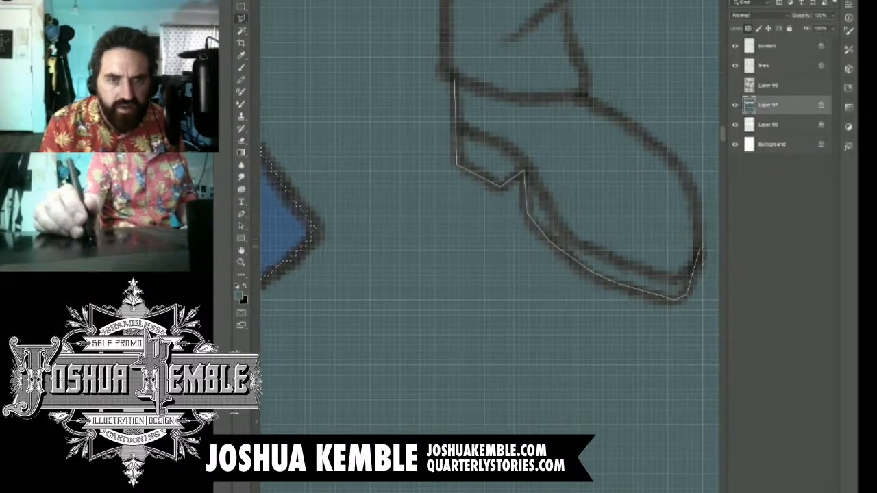
pyautogui.click(699, 250)
pyautogui.click(683, 166)
pyautogui.click(581, 94)
pyautogui.click(453, 79)
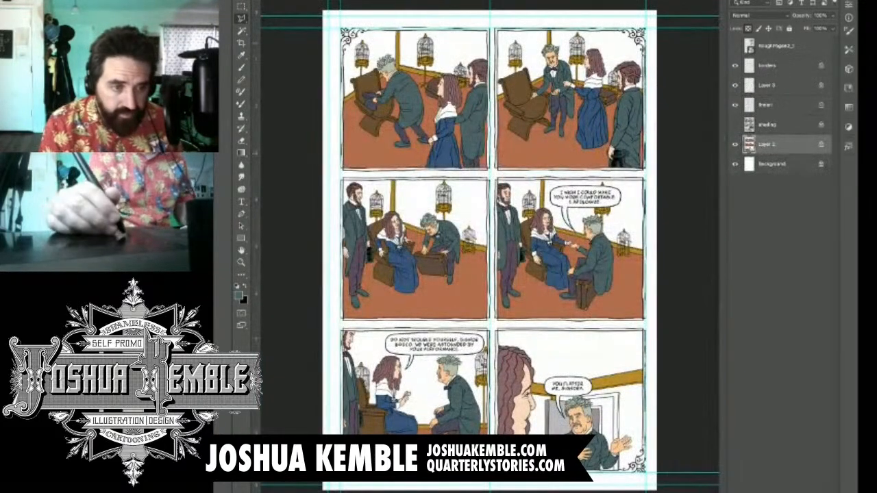
pyautogui.press('u')
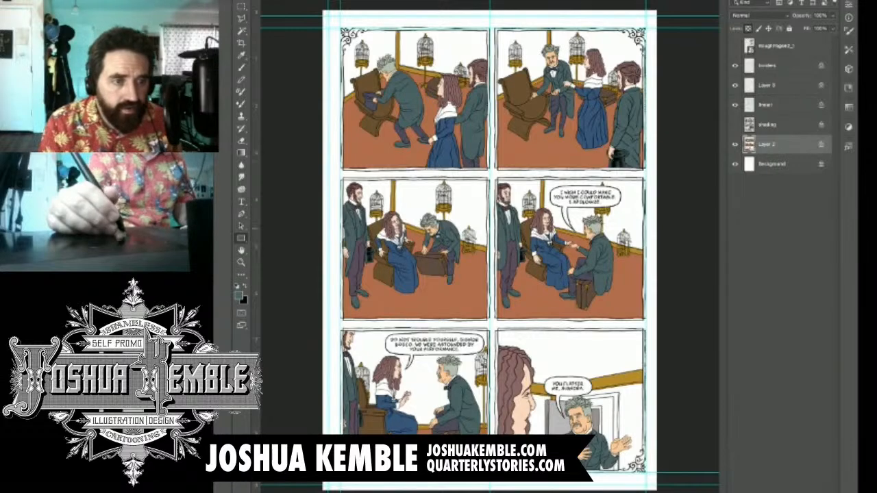
# Sample the trousers' dark purple from the coloured reference page and fill the unprotected area of the comic page with it.
pyautogui.press('i')
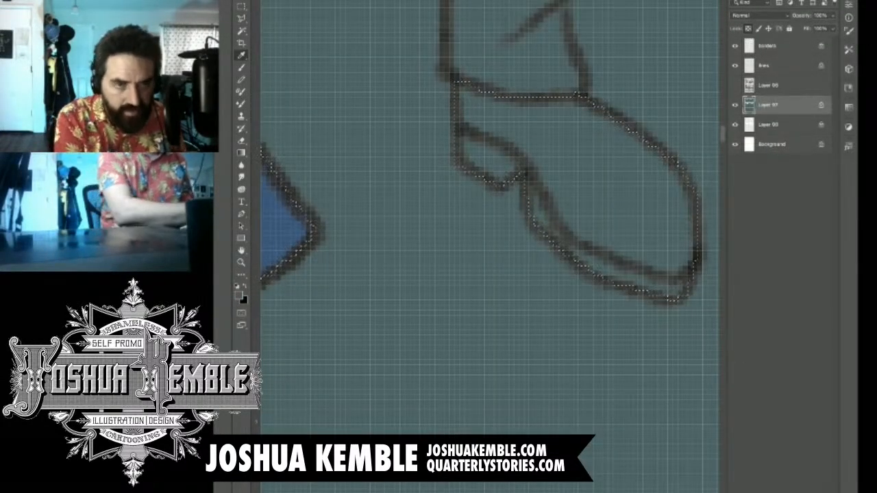
pyautogui.hotkey('alt', 'BackSpace')
# Sample the moustached man's teal coat colour and paint the small missed gaps at the far coat tail's tip and between his legs.
pyautogui.hotkey('ctrl', '-')
pyautogui.hotkey('ctrl', '-')
pyautogui.hotkey('ctrl', '-')
pyautogui.hotkey('ctrl', '-')
pyautogui.hotkey('ctrl', '-')
pyautogui.moveTo(521, 157); pyautogui.dragTo(450, 338)
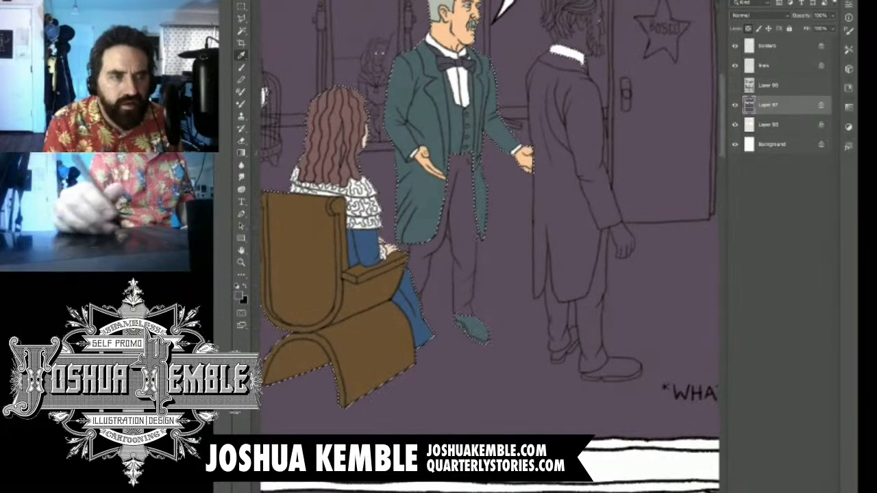
pyautogui.click(483, 207)
pyautogui.press('b')
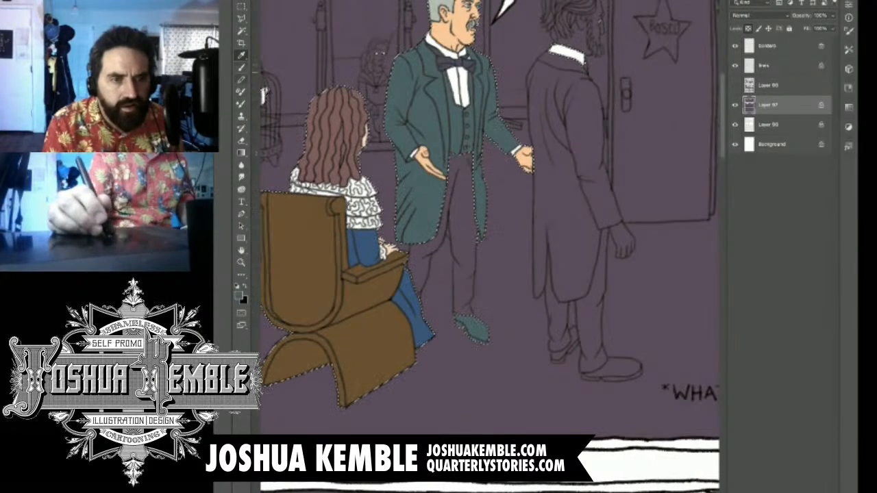
pyautogui.moveTo(445, 231); pyautogui.dragTo(528, 231)
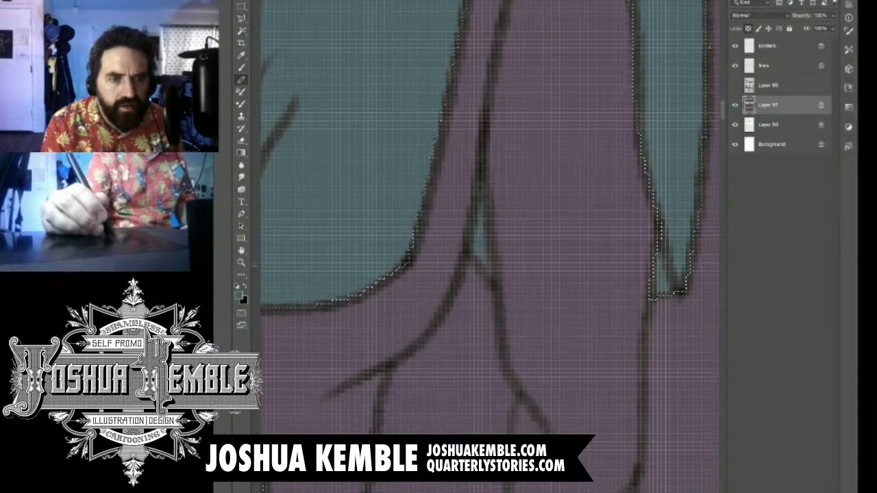
pyautogui.moveTo(526, 258); pyautogui.dragTo(457, 258)
# Lasso the moustached man's trousers around both legs, from the coat hem to the shoe, to add them to the protected areas.
pyautogui.press('l')
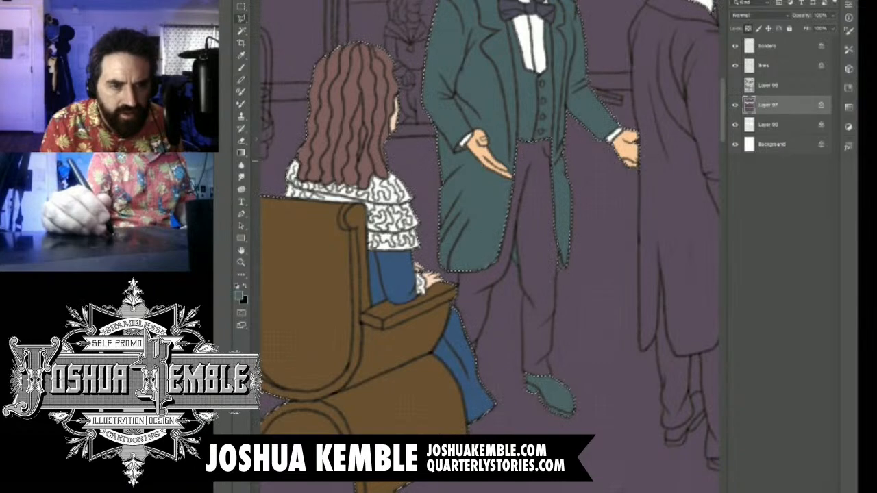
pyautogui.click(457, 293)
pyautogui.click(454, 311)
pyautogui.click(454, 335)
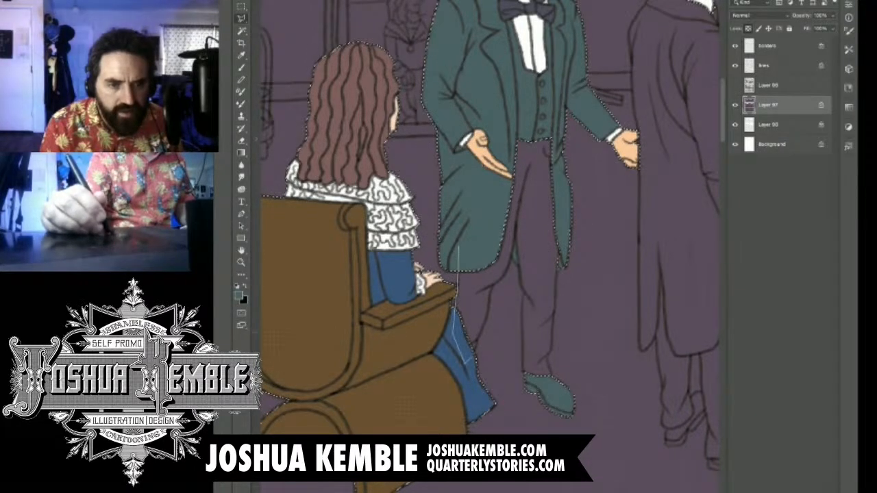
pyautogui.click(488, 312)
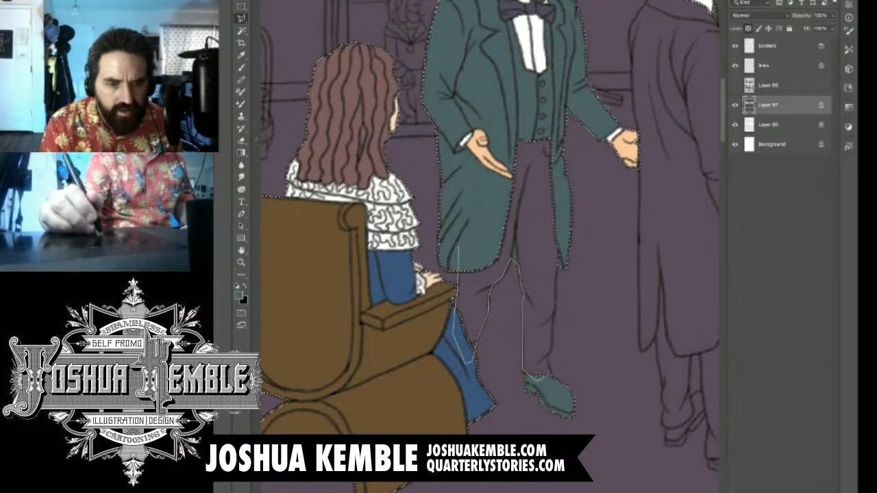
pyautogui.click(548, 359)
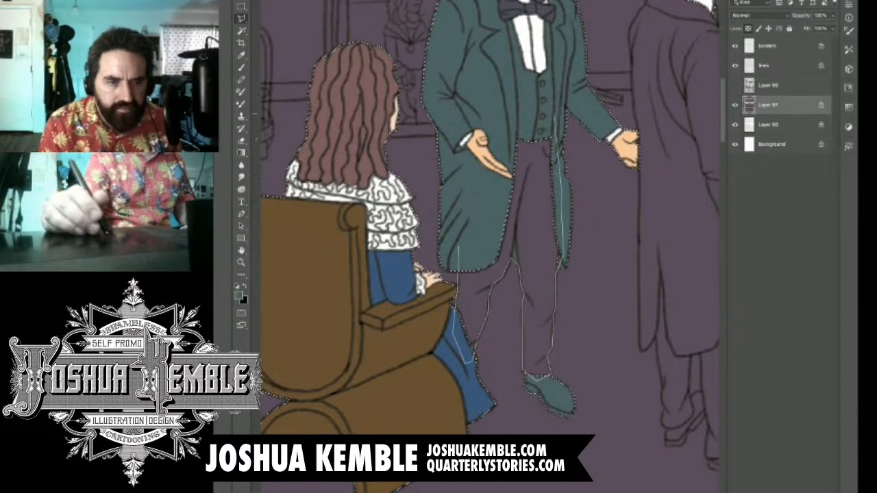
pyautogui.click(555, 113)
pyautogui.click(492, 148)
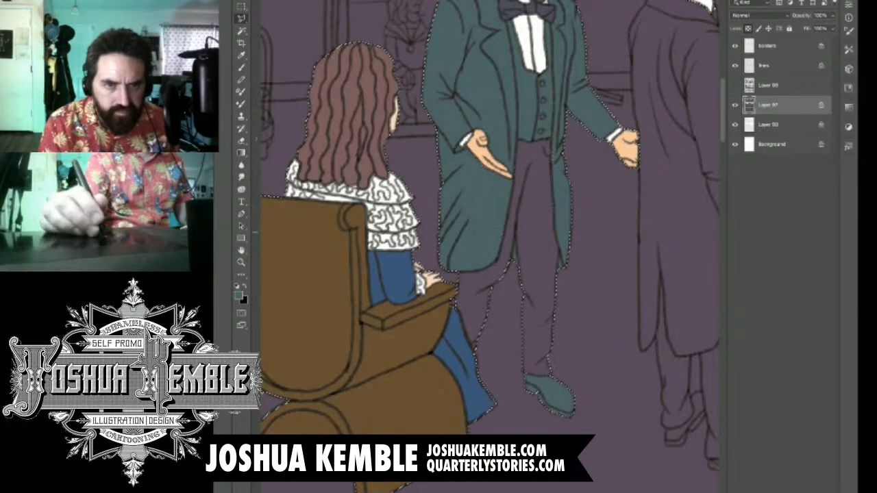
# Sample the skin tone from the moustached man's face and fill the unprotected area with it.
pyautogui.hotkey('ctrl', '-')
pyautogui.hotkey('ctrl', '-')
pyautogui.hotkey('ctrl', '-')
pyautogui.hotkey('ctrl', '-')
pyautogui.moveTo(492, 186); pyautogui.dragTo(375, 232)
pyautogui.moveTo(457, 192); pyautogui.dragTo(533, 191)
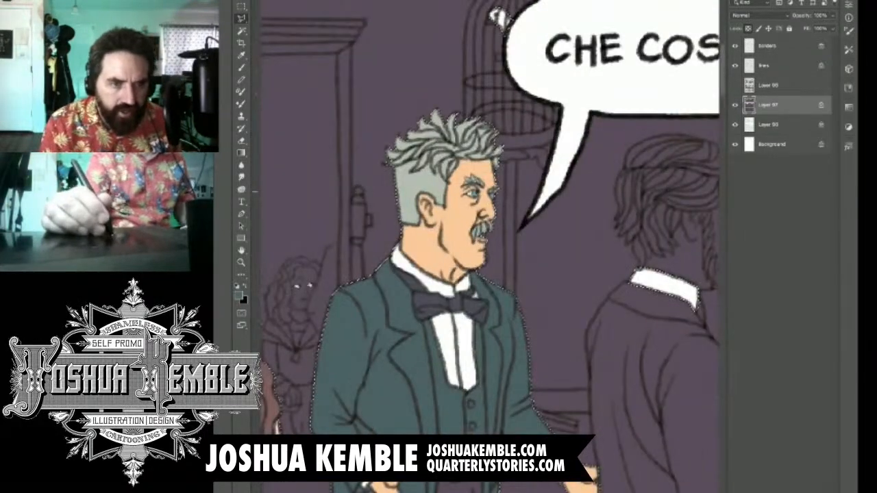
pyautogui.press('i')
pyautogui.click(457, 231)
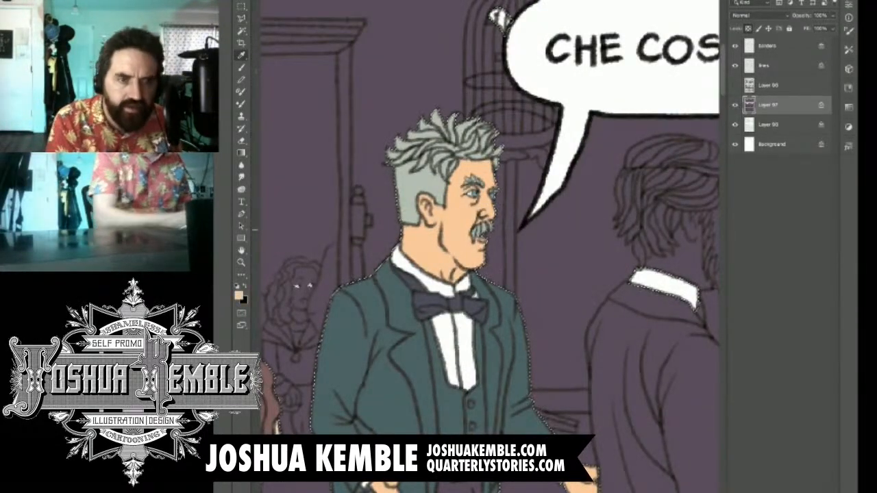
pyautogui.hotkey('alt', 'BackSpace')
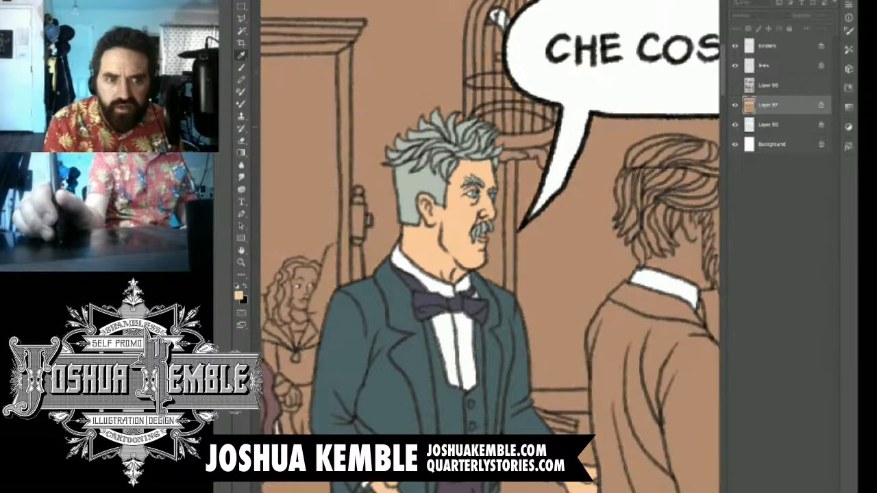
pyautogui.press('Return')
# Sample the bearded man's reddish-brown hair colour from the reference page and fill the comic page's unprotected area with it.
pyautogui.press('l')
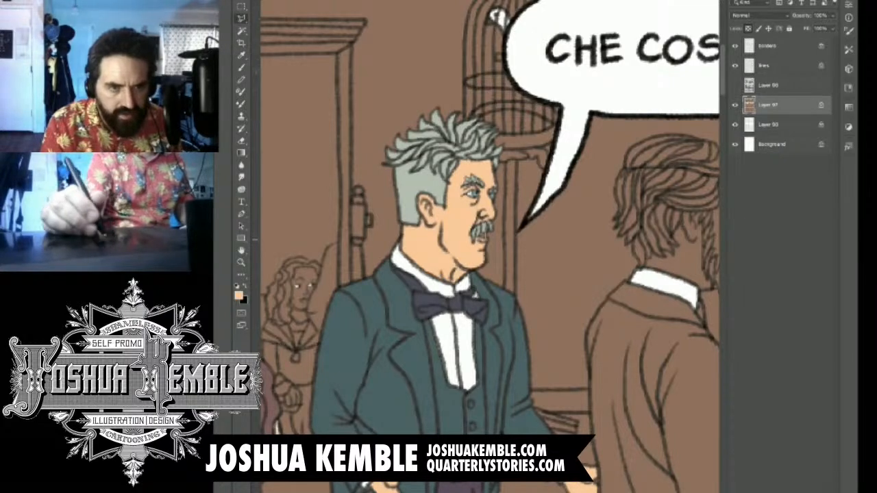
pyautogui.hotkey('ctrl', '-')
pyautogui.hotkey('ctrl', '-')
pyautogui.hotkey('ctrl', '-')
pyautogui.hotkey('ctrl', '-')
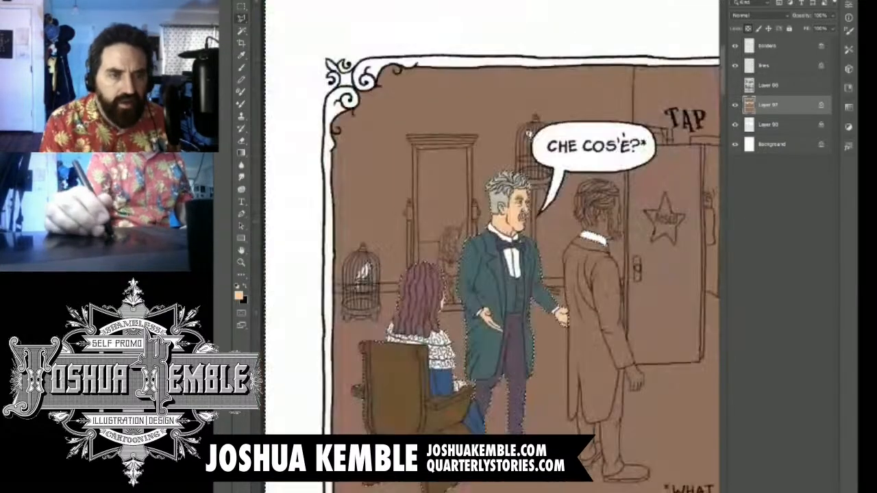
pyautogui.moveTo(562, 260); pyautogui.dragTo(459, 299)
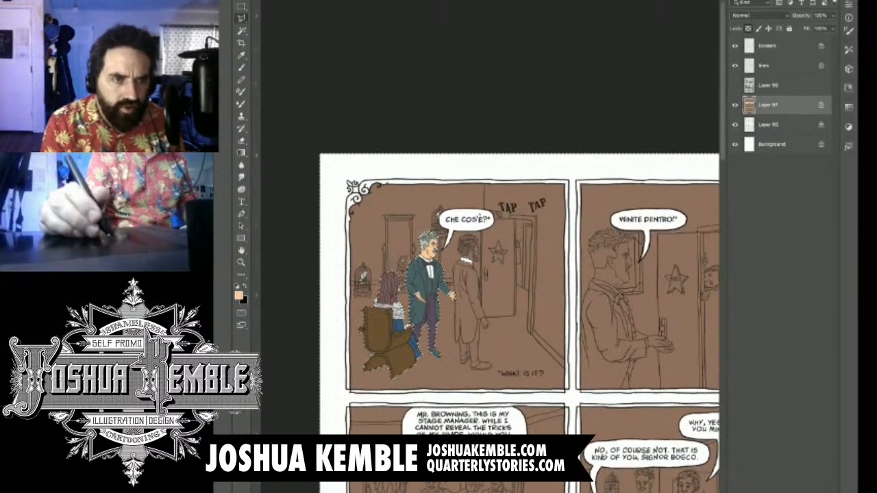
pyautogui.hotkey('ctrl', 'Tab')
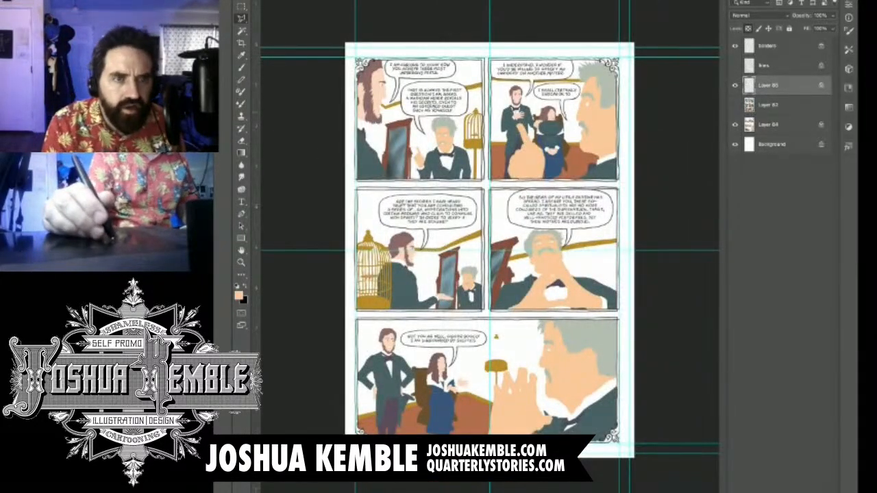
pyautogui.press('i')
pyautogui.click(370, 88)
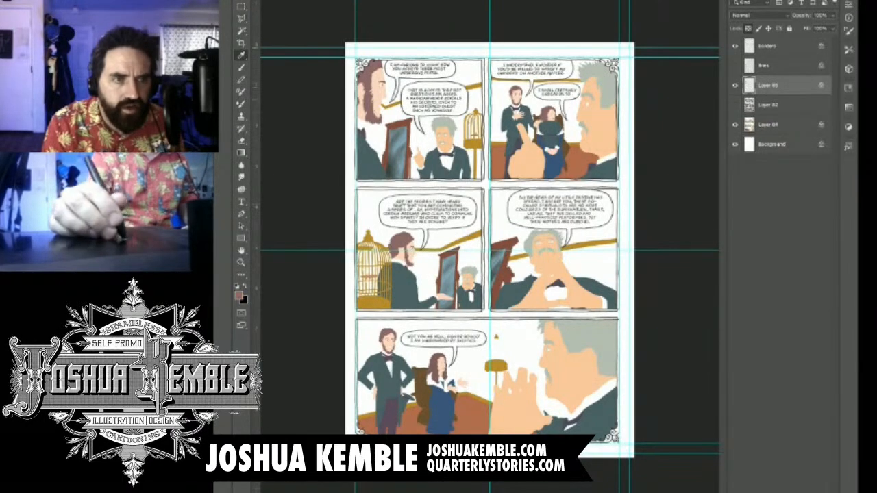
pyautogui.moveTo(374, 84); pyautogui.dragTo(438, 95)
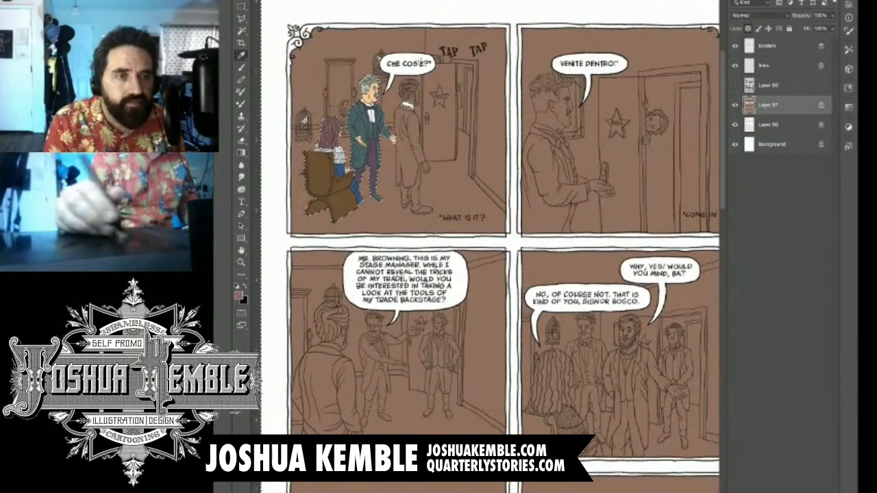
pyautogui.hotkey('alt', 'BackSpace')
# Start lassoing the bearded man's hair in the first panel at the nape above the collar, following the jagged lower strands forward.
pyautogui.press('l')
pyautogui.scroll(10, 409, 76)
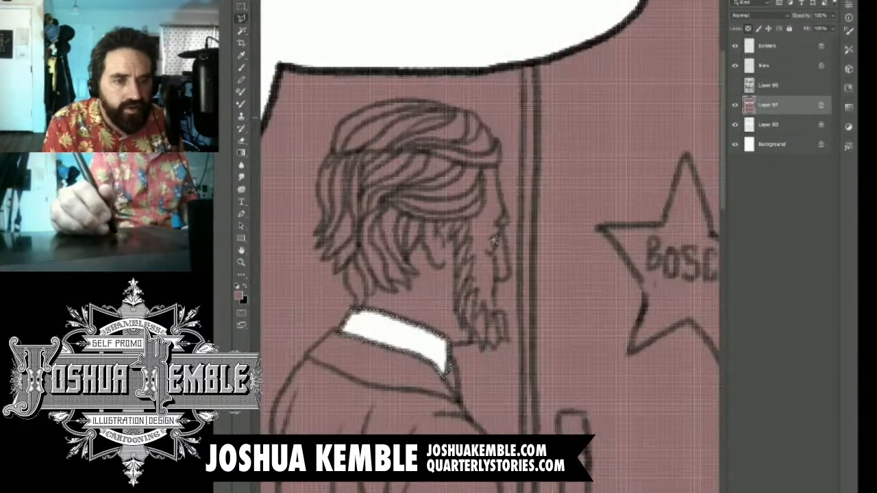
pyautogui.scroll(1, 494, 240)
pyautogui.moveTo(512, 244); pyautogui.dragTo(559, 223)
pyautogui.scroll(2, 558, 223)
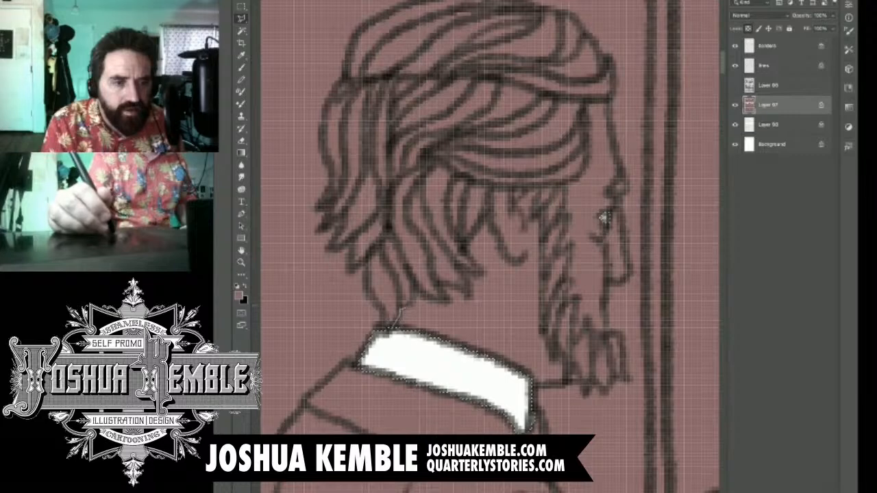
pyautogui.moveTo(414, 295); pyautogui.dragTo(449, 301)
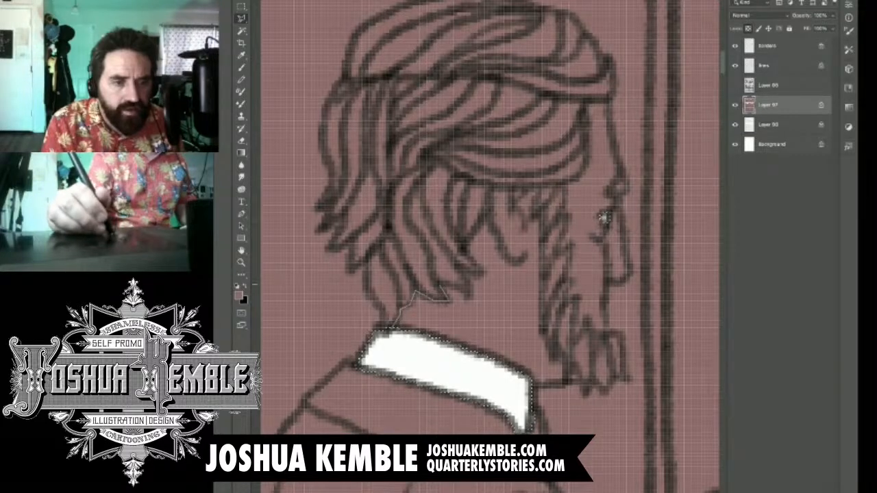
pyautogui.click(439, 283)
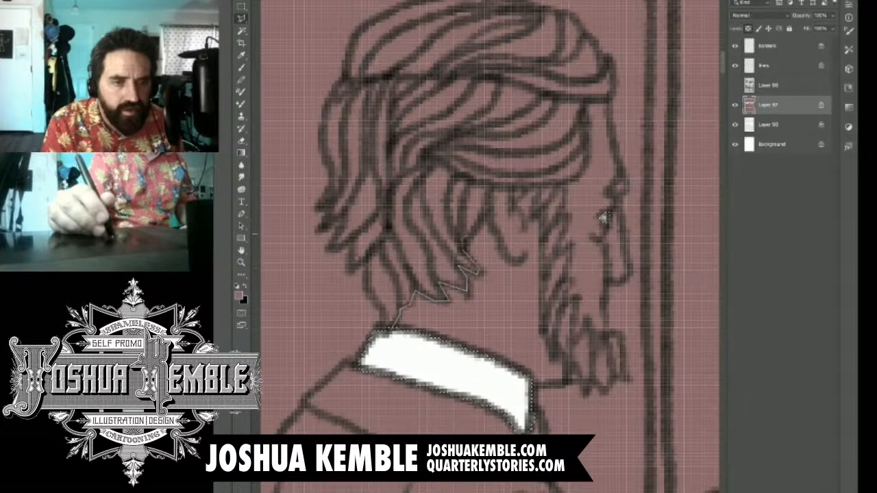
# Continue the hair outline over the ear and down the back edge of the sideburn to the underside of the beard.
pyautogui.click(519, 186)
pyautogui.click(542, 185)
pyautogui.click(532, 216)
pyautogui.click(542, 210)
pyautogui.click(544, 281)
pyautogui.click(546, 333)
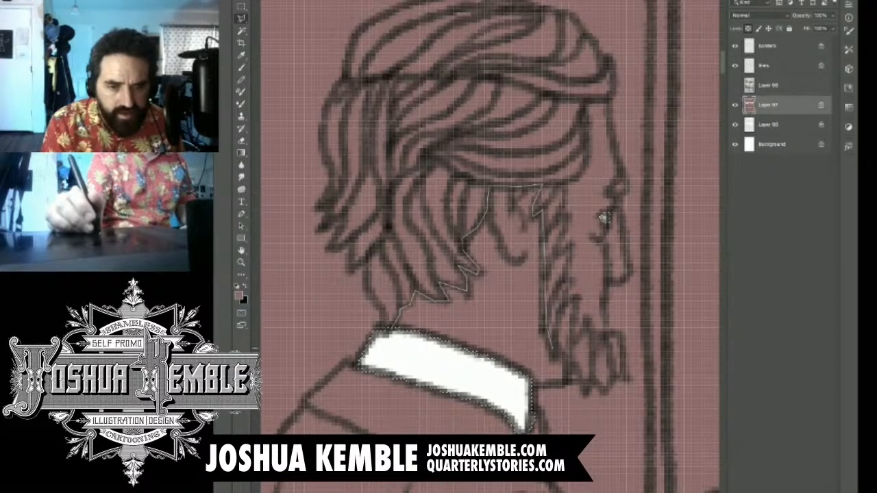
pyautogui.click(554, 348)
pyautogui.click(568, 379)
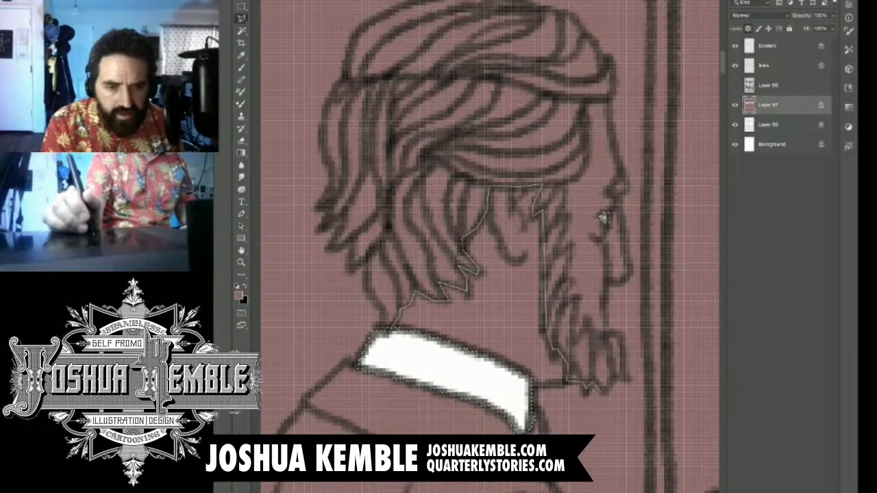
# Trace around the beard's tip, up its jagged front edge along the cheek and up to the hairline at the temple.
pyautogui.click(626, 377)
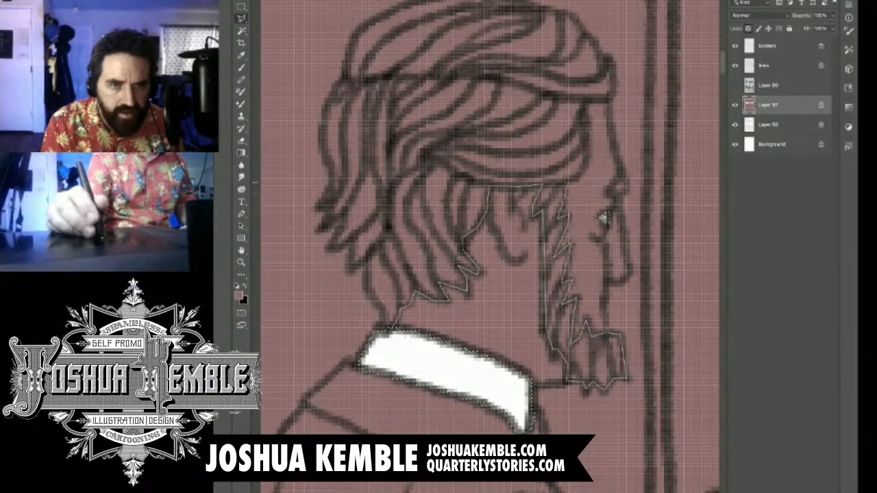
pyautogui.click(583, 169)
pyautogui.click(588, 159)
pyautogui.click(586, 103)
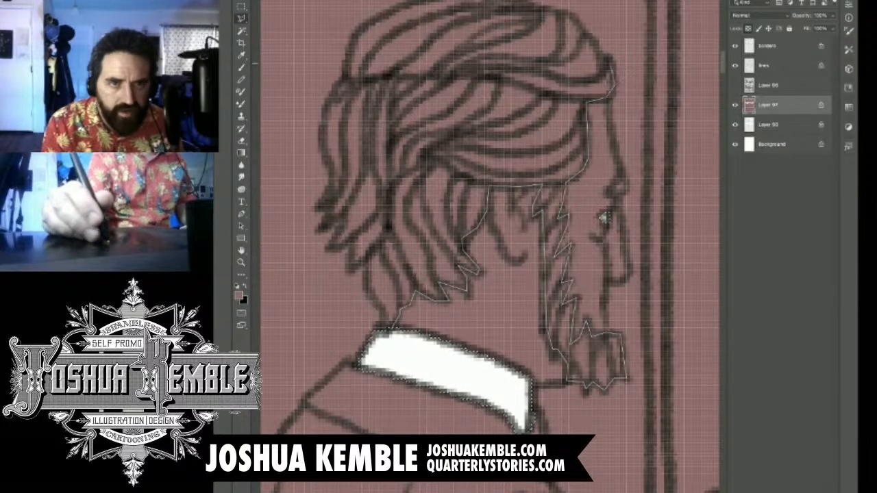
# Trace over the forelock and crown and down the back hair to the nape, closing the hair outline, and lasso the eyebrow.
pyautogui.click(592, 37)
pyautogui.click(573, 16)
pyautogui.click(538, 7)
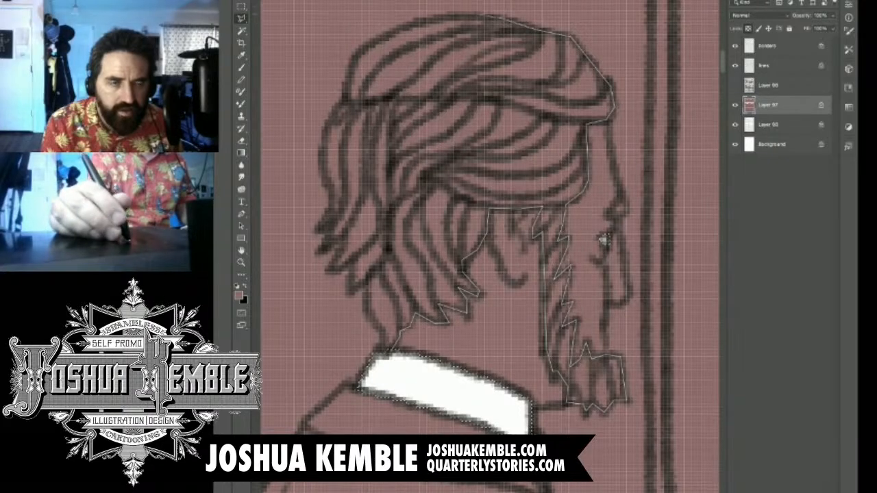
pyautogui.click(452, 14)
pyautogui.click(356, 53)
pyautogui.click(324, 126)
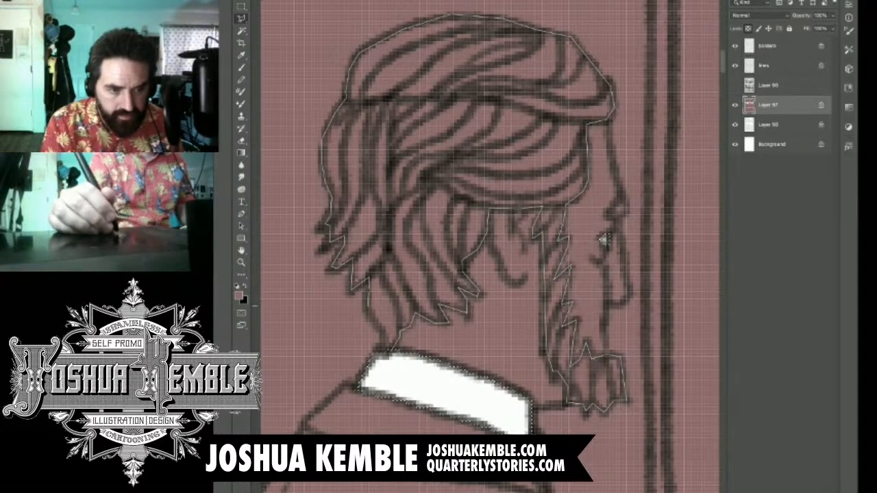
pyautogui.hotkey('ctrl', 'd')
pyautogui.hotkey('ctrl', 'z')
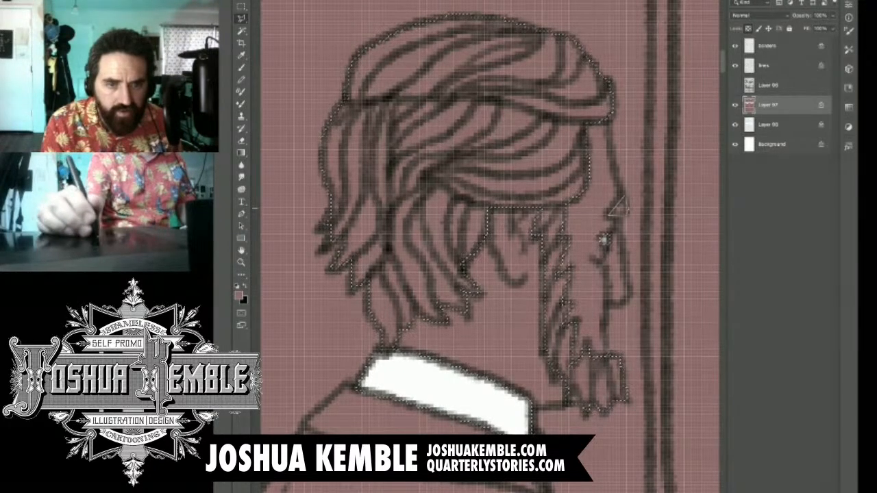
# Sample the dark teal of the bearded man's coat from the reference page and fill the comic page's unprotected area with it.
pyautogui.hotkey('ctrl', '-')
pyautogui.hotkey('ctrl', '-')
pyautogui.hotkey('ctrl', '-')
pyautogui.hotkey('ctrl', '-')
pyautogui.hotkey('ctrl', '-')
pyautogui.hotkey('ctrl', '-')
pyautogui.moveTo(582, 217); pyautogui.dragTo(472, 238)
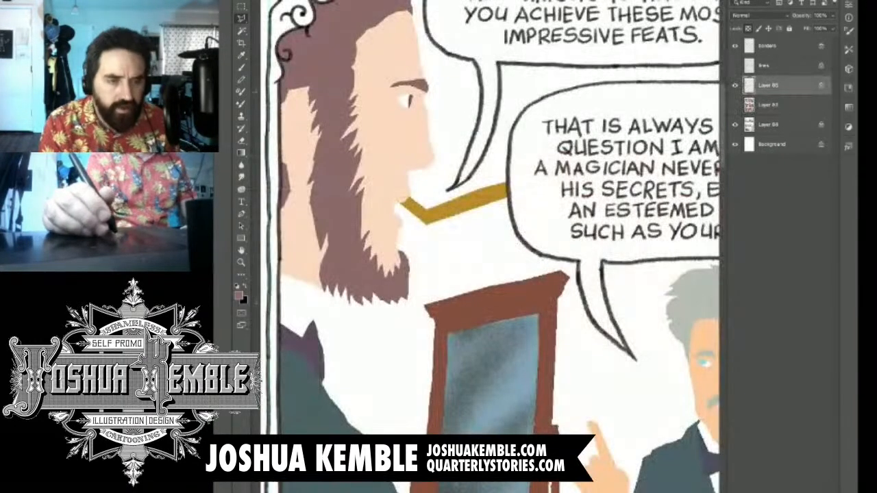
pyautogui.press('i')
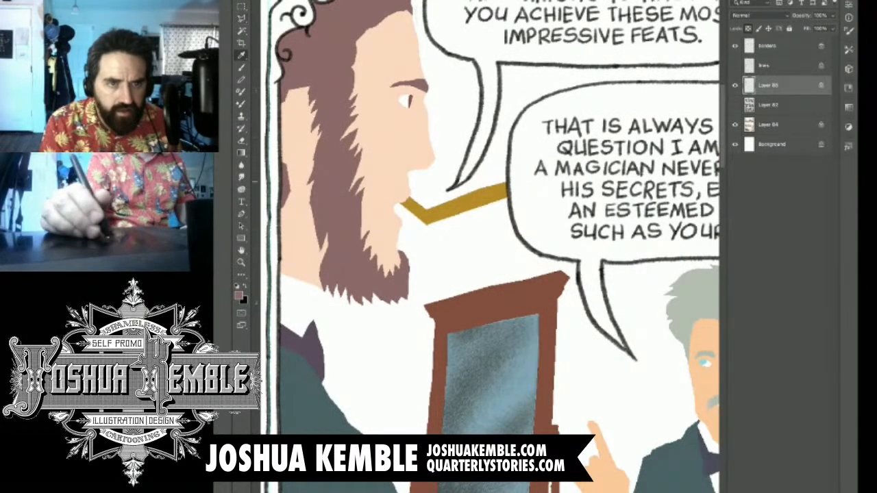
pyautogui.hotkey('ctrl', '0')
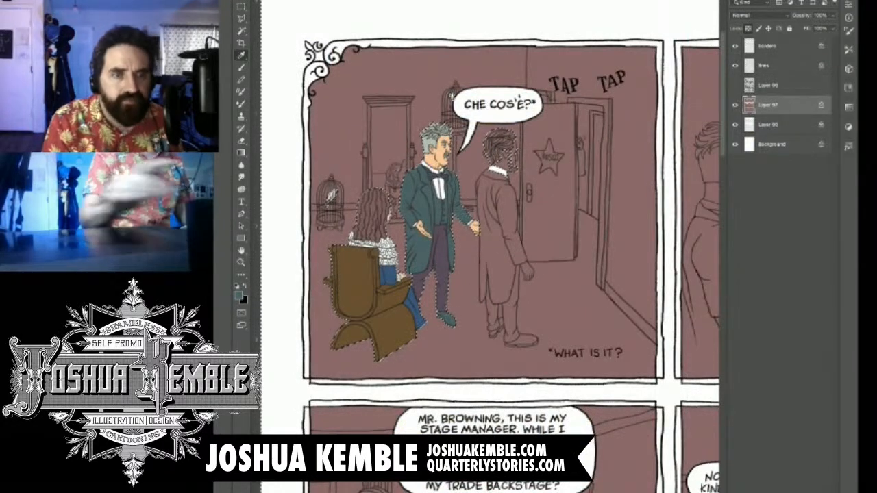
pyautogui.hotkey('alt', 'BackSpace')
# Start lassoing the bearded man's coat from the collar over the shoulder, down the sleeve and across the cuff.
pyautogui.press('l')
pyautogui.scroll(8, 496, 213)
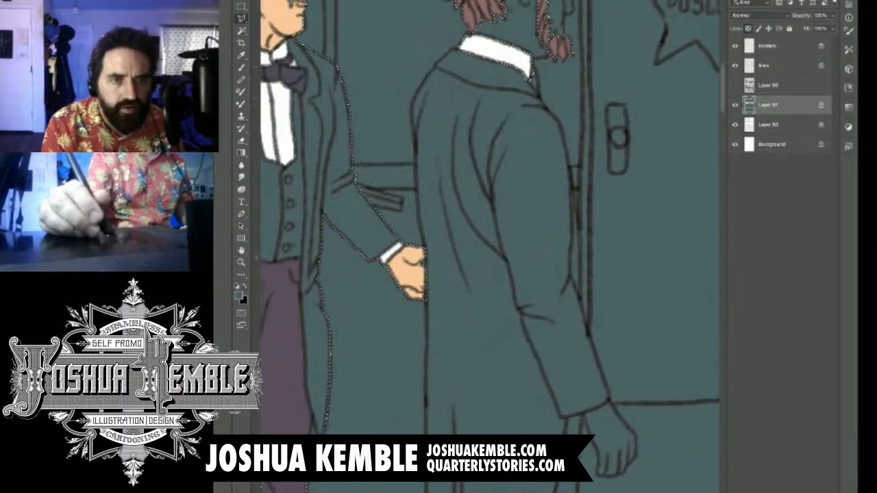
pyautogui.moveTo(531, 75)
pyautogui.mouseDown()
pyautogui.moveTo(574, 172)
pyautogui.moveTo(584, 312)
pyautogui.moveTo(610, 394)
pyautogui.moveTo(567, 422)
pyautogui.mouseUp()
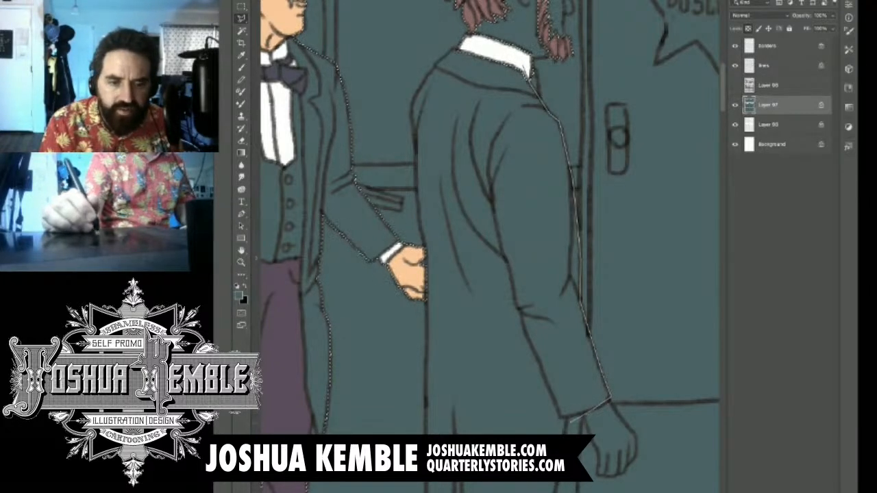
pyautogui.click(564, 417)
# Continue the coat outline down the front skirt, along the hem, around the back vent and to the tail's lower tip.
pyautogui.scroll(-5, 558, 452)
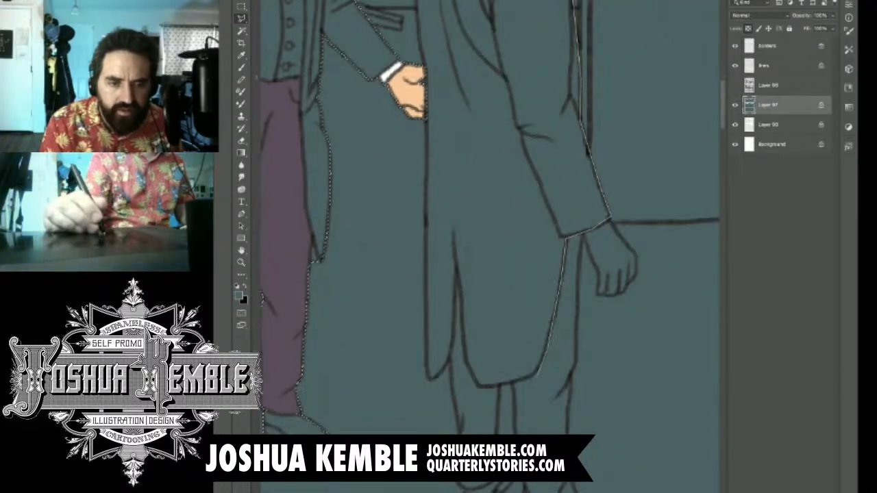
pyautogui.moveTo(537, 374)
pyautogui.mouseDown()
pyautogui.moveTo(478, 388)
pyautogui.moveTo(454, 271)
pyautogui.mouseUp()
pyautogui.click(456, 271)
pyautogui.click(453, 340)
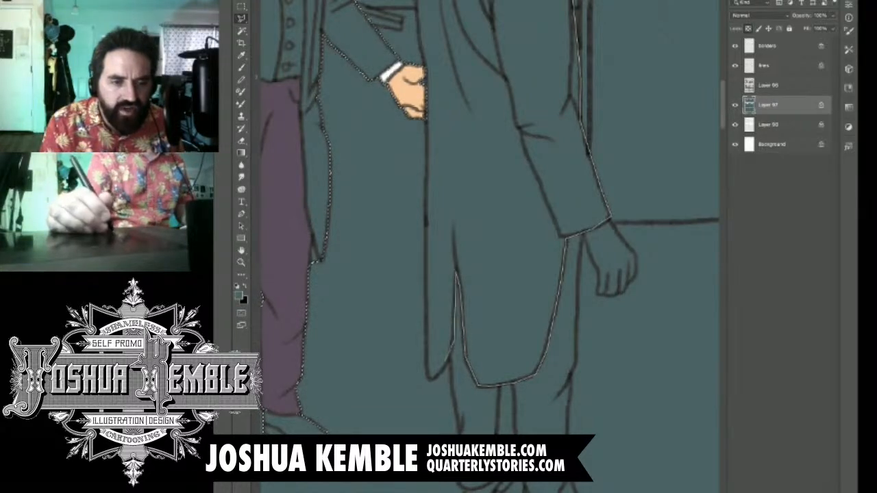
pyautogui.click(448, 363)
pyautogui.click(430, 380)
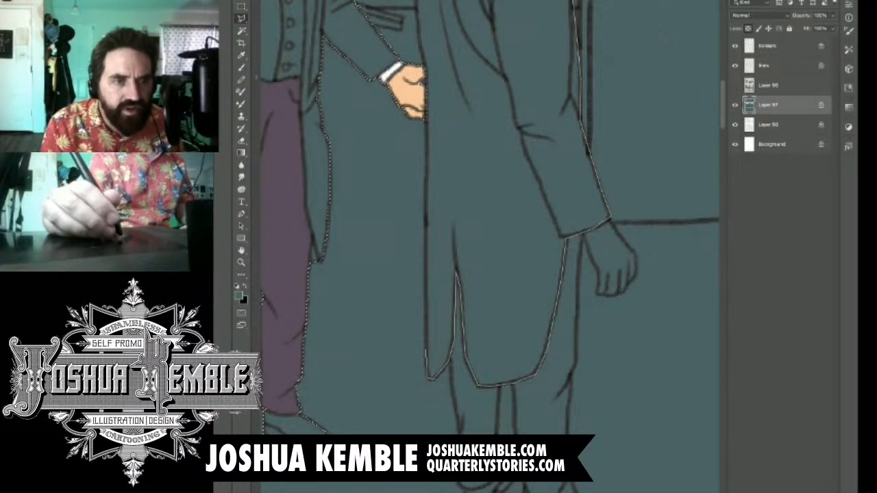
# Trace up the coat's back edge past the other man's hand to the shoulder and collar, closing the coat outline.
pyautogui.click(425, 331)
pyautogui.click(426, 121)
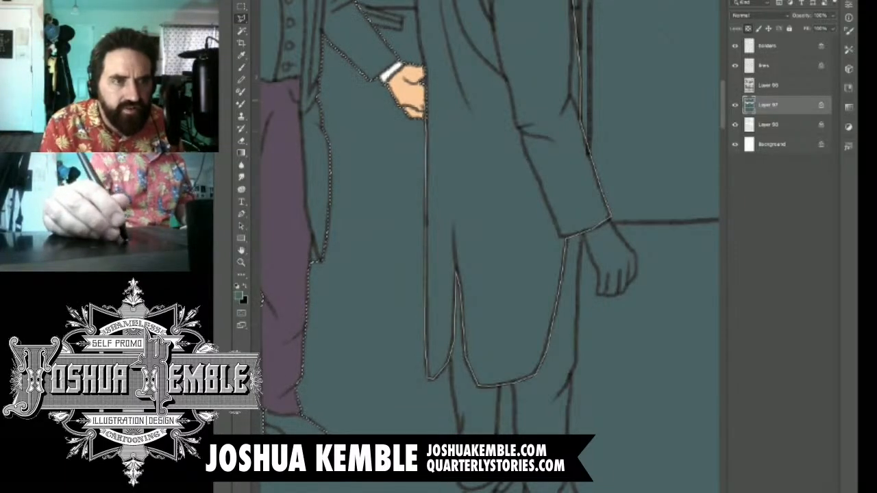
pyautogui.moveTo(425, 81); pyautogui.dragTo(425, 244)
pyautogui.click(416, 123)
pyautogui.click(412, 86)
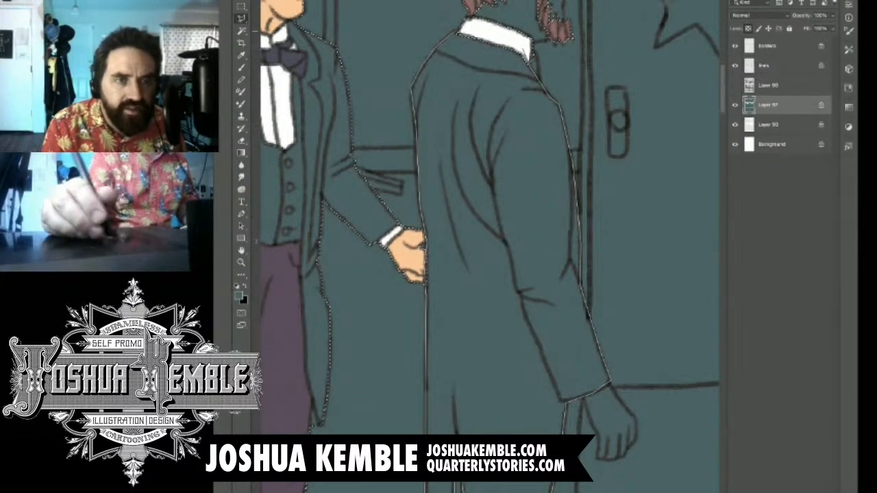
pyautogui.press('Return')
# Lasso the bearded man's rear shoe, following the trouser hem and the sole.
pyautogui.moveTo(480, 199); pyautogui.dragTo(476, 139)
pyautogui.moveTo(480, 343); pyautogui.dragTo(441, 89)
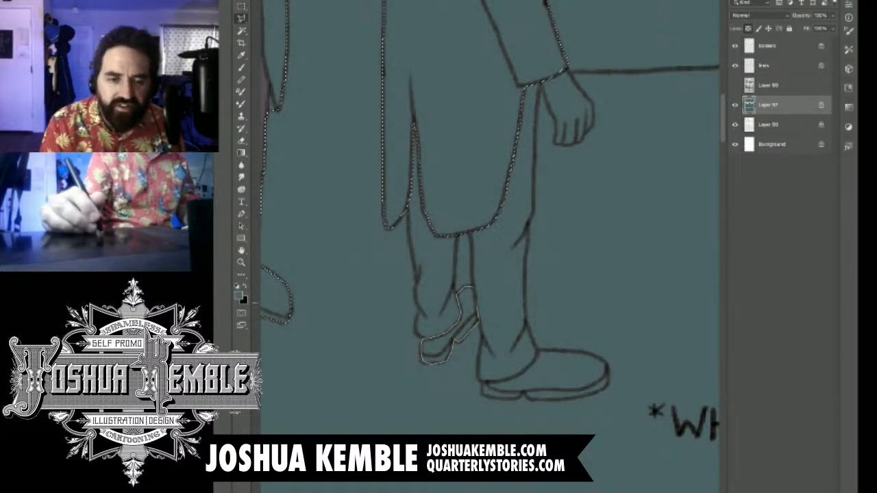
pyautogui.click(421, 340)
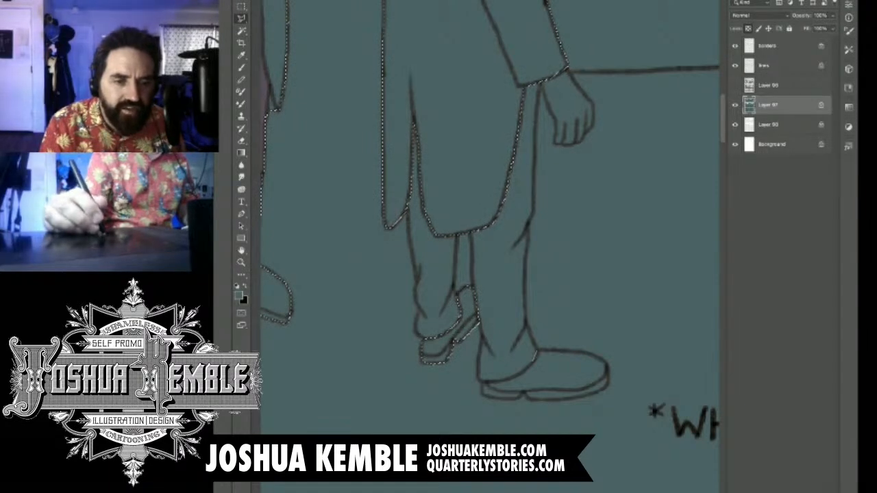
# Outline the bearded man's front shoe along the trouser hem, around the heel and along the sole.
pyautogui.click(537, 356)
pyautogui.click(525, 371)
pyautogui.click(513, 376)
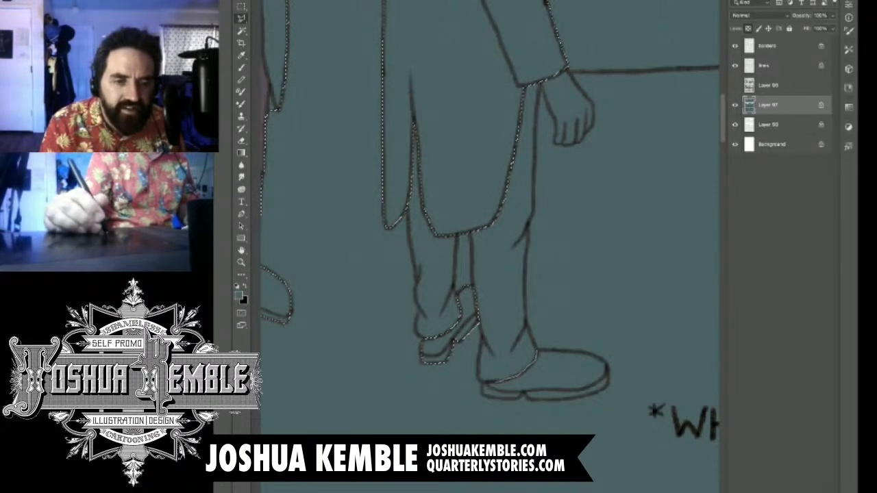
pyautogui.click(484, 381)
pyautogui.click(483, 396)
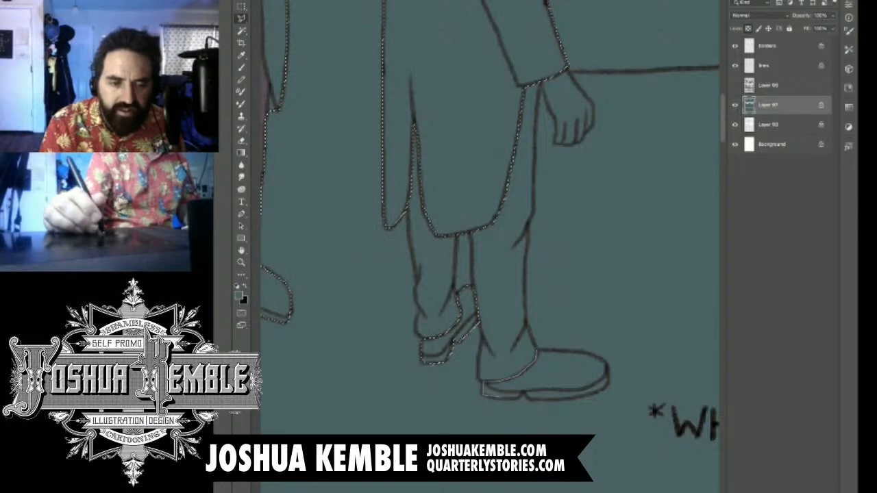
pyautogui.click(517, 399)
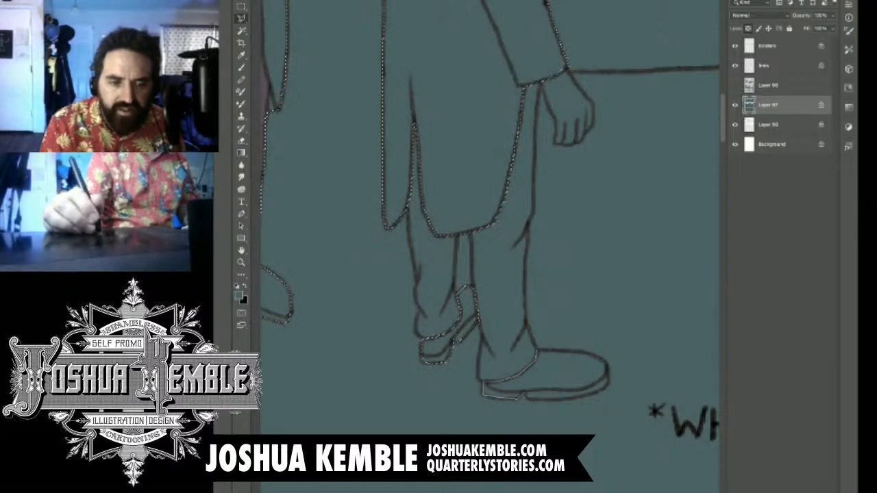
pyautogui.click(525, 392)
pyautogui.click(529, 398)
pyautogui.click(567, 399)
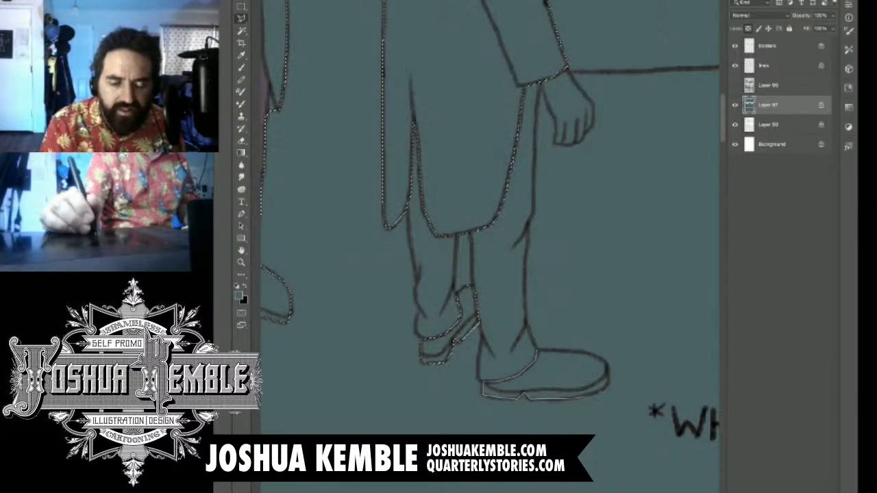
# Trace around the front shoe's toe and back over its upper to the ankle, closing the shoe outline.
pyautogui.click(589, 394)
pyautogui.click(606, 387)
pyautogui.click(608, 375)
pyautogui.click(606, 363)
pyautogui.click(599, 357)
pyautogui.click(569, 352)
pyautogui.click(537, 351)
# Sample the dark purple trouser colour and fill the comic page's unprotected area with it.
pyautogui.hotkey('ctrl', '-')
pyautogui.hotkey('ctrl', '-')
pyautogui.hotkey('ctrl', '-')
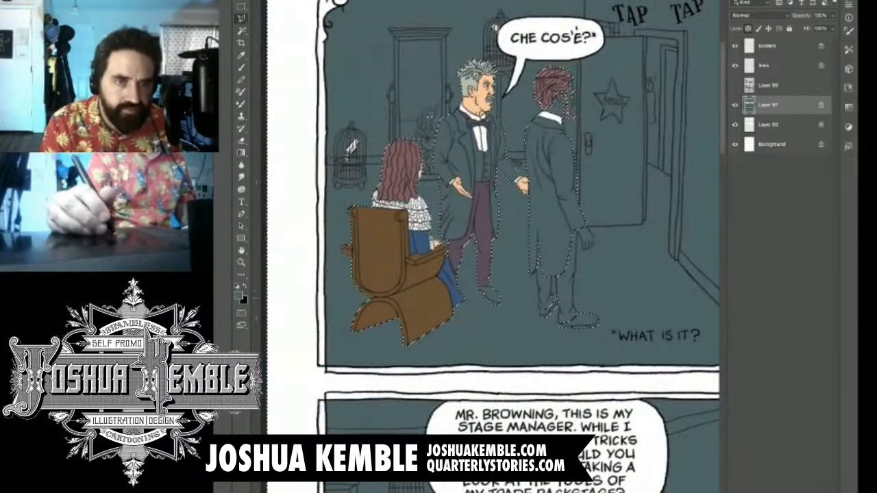
pyautogui.press('i')
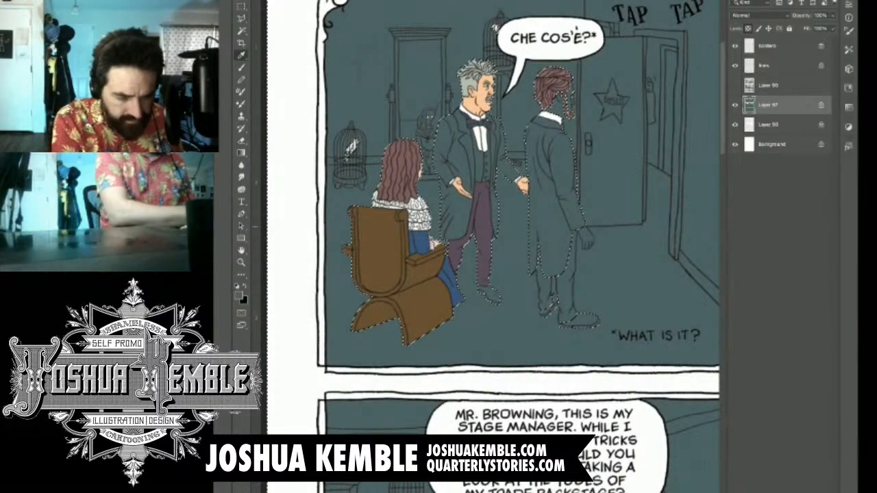
pyautogui.hotkey('alt', 'BackSpace')
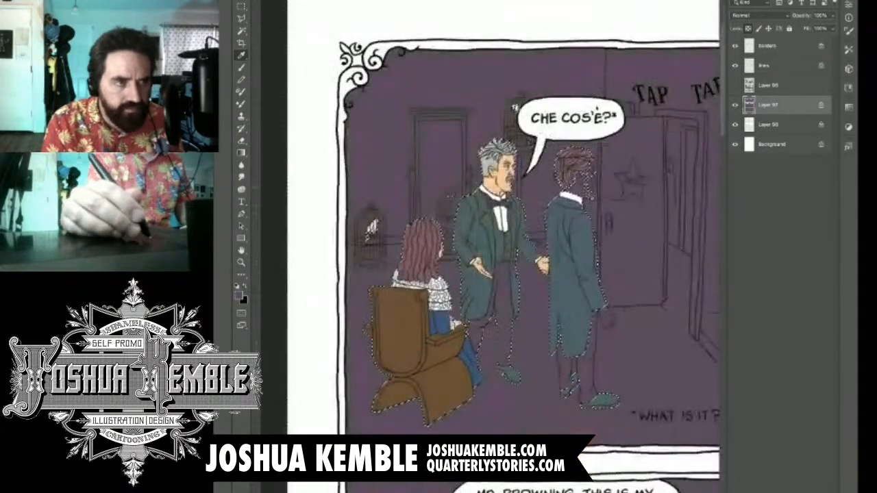
# Lasso both of the bearded man's trouser legs between the coat hem and the shoes to protect their purple.
pyautogui.moveTo(548, 260); pyautogui.dragTo(447, 215)
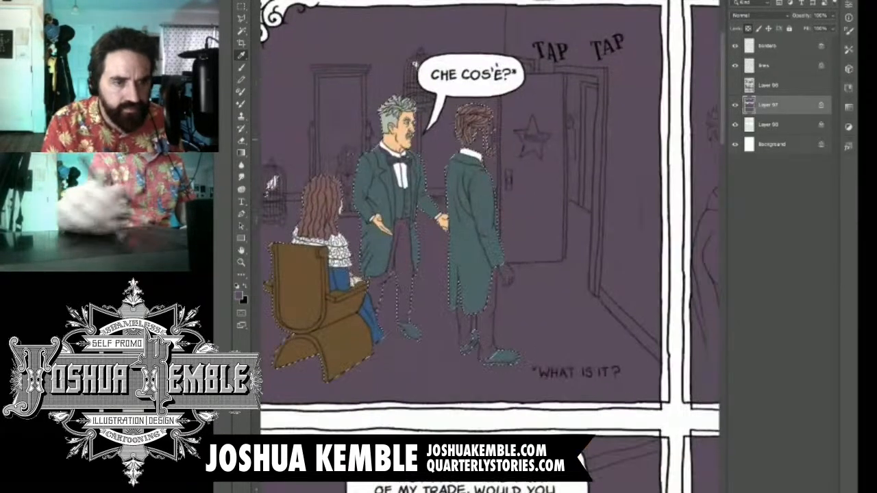
pyautogui.press('l')
pyautogui.moveTo(450, 313); pyautogui.dragTo(521, 314)
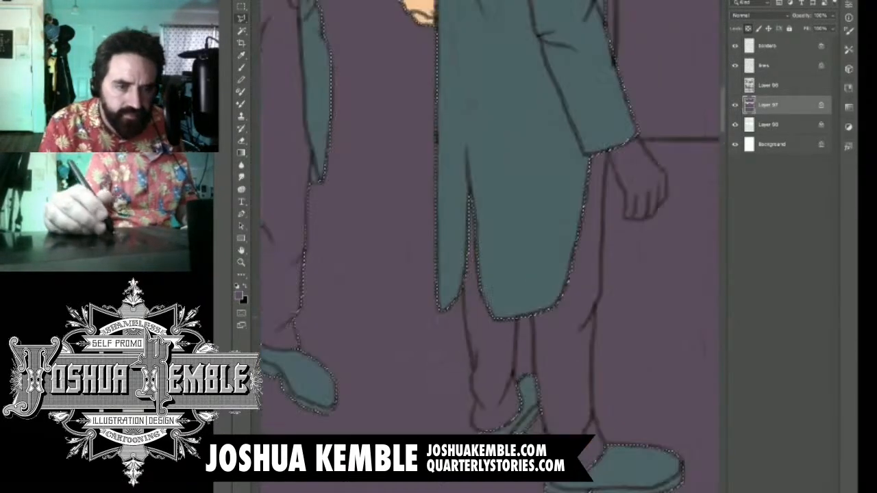
pyautogui.moveTo(468, 197)
pyautogui.mouseDown()
pyautogui.moveTo(462, 309)
pyautogui.moveTo(472, 430)
pyautogui.moveTo(524, 411)
pyautogui.moveTo(514, 361)
pyautogui.moveTo(519, 305)
pyautogui.moveTo(531, 330)
pyautogui.moveTo(533, 387)
pyautogui.moveTo(556, 486)
pyautogui.moveTo(606, 480)
pyautogui.moveTo(590, 361)
pyautogui.moveTo(607, 153)
pyautogui.moveTo(586, 134)
pyautogui.moveTo(508, 159)
pyautogui.moveTo(507, 171)
pyautogui.moveTo(474, 163)
pyautogui.mouseUp()
pyautogui.hotkey('ctrl', '-')
pyautogui.hotkey('ctrl', '-')
pyautogui.moveTo(562, 206); pyautogui.dragTo(478, 301)
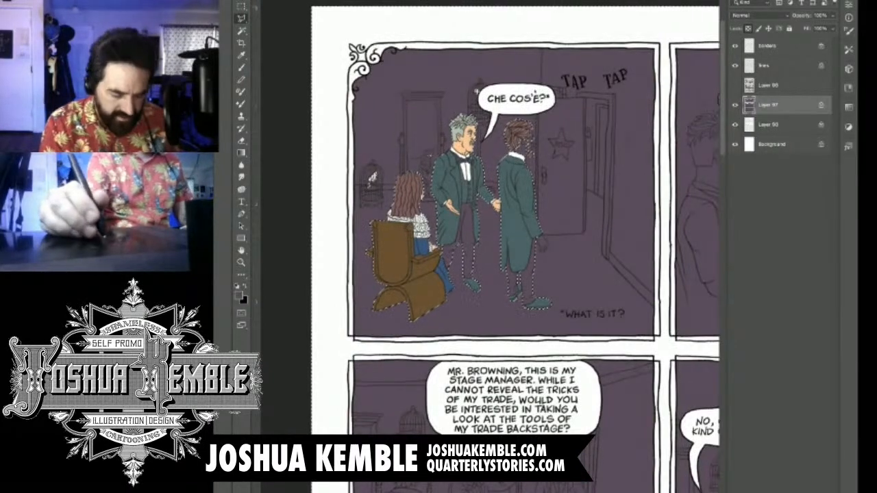
# Sample the bearded man's pale skin tone from the reference page and fill the comic page's unprotected area with it.
pyautogui.hotkey('ctrl', 'Tab')
pyautogui.press('i')
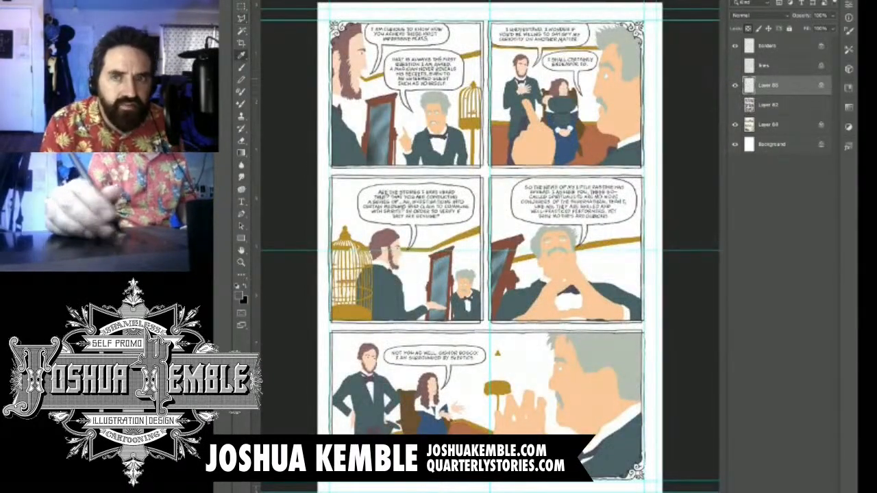
pyautogui.click(361, 54)
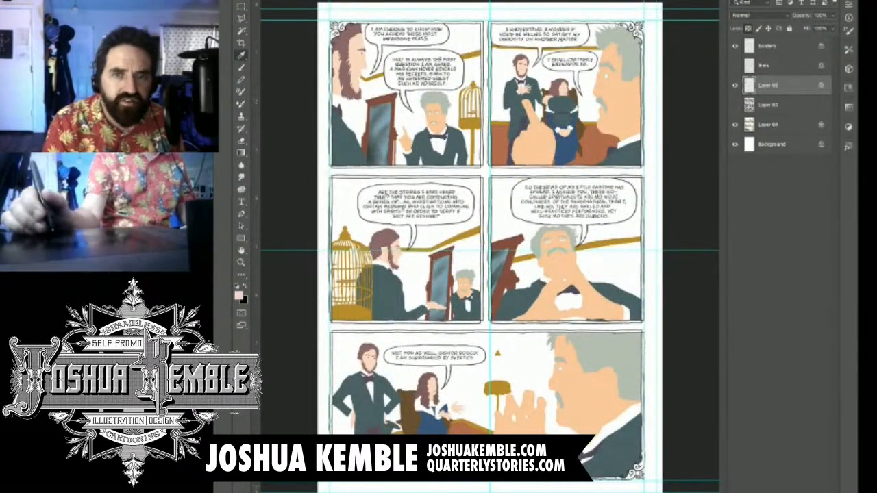
pyautogui.hotkey('ctrl', 'Tab')
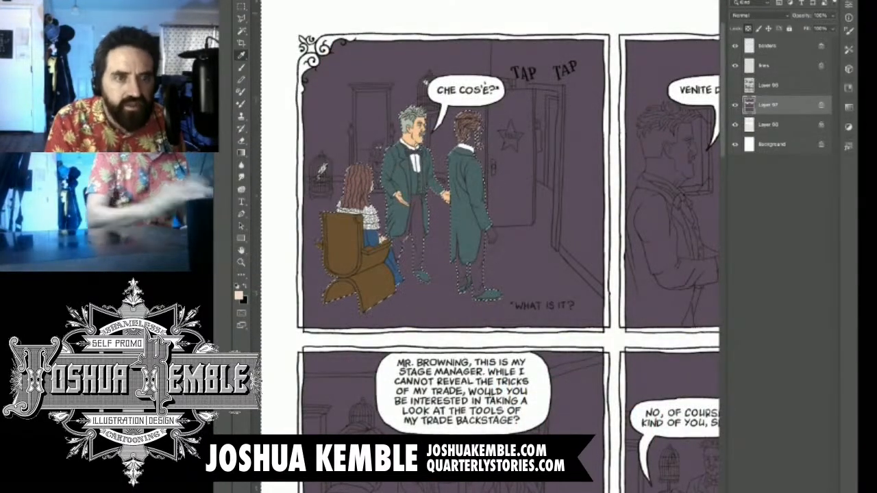
pyautogui.hotkey('alt', 'BackSpace')
# Lasso the bearded man's neck, ear, face and lowered hand to protect their skin tone.
pyautogui.press('l')
pyautogui.moveTo(486, 131); pyautogui.dragTo(558, 130)
pyautogui.moveTo(486, 158); pyautogui.dragTo(536, 175)
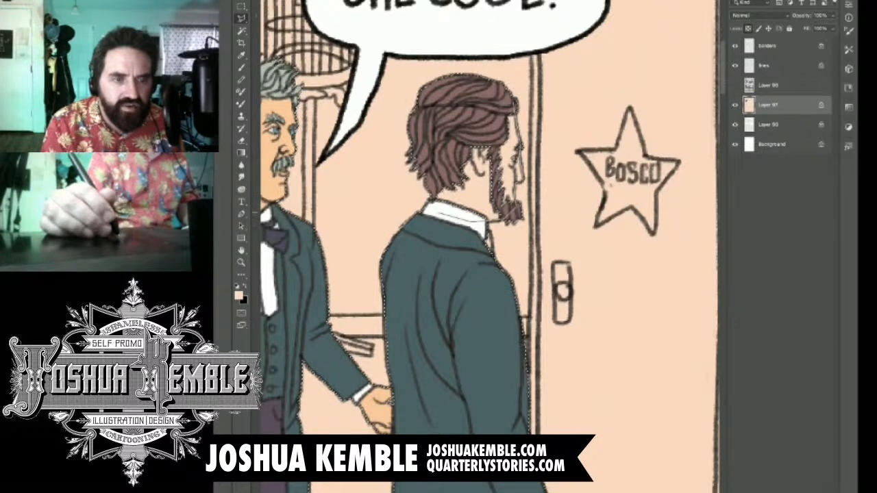
pyautogui.click(432, 200)
pyautogui.click(456, 127)
pyautogui.click(485, 92)
pyautogui.click(514, 104)
pyautogui.moveTo(506, 432)
pyautogui.mouseDown()
pyautogui.moveTo(490, 59)
pyautogui.moveTo(474, 56)
pyautogui.mouseUp()
pyautogui.moveTo(535, 165); pyautogui.dragTo(576, 167)
# Pick the dark purple again and fill the comic page's unprotected area with it.
pyautogui.click(501, 128)
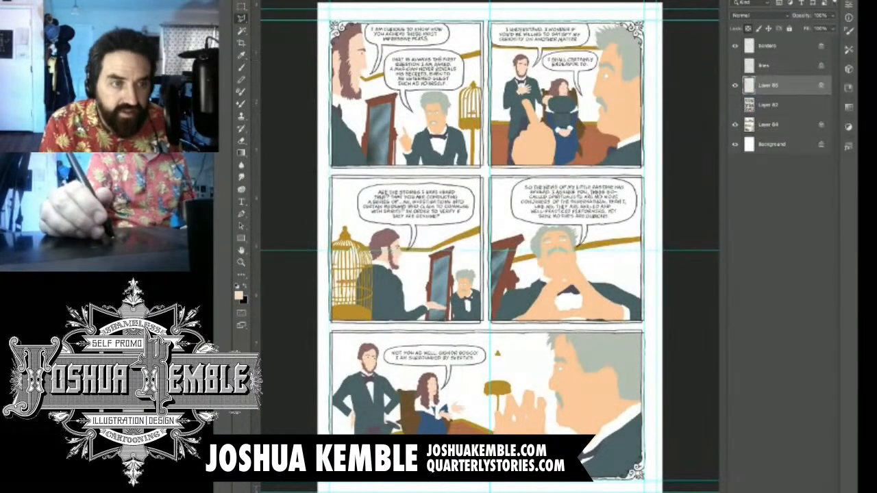
pyautogui.press('i')
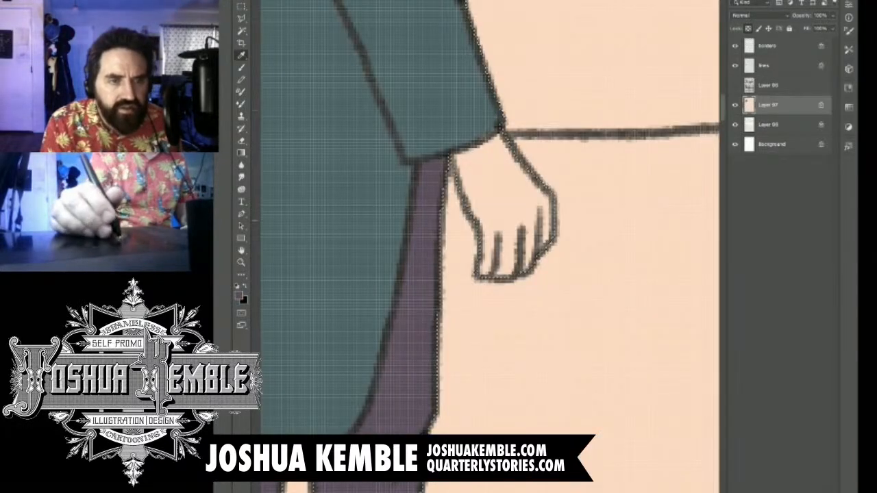
pyautogui.scroll(10, 490, 233)
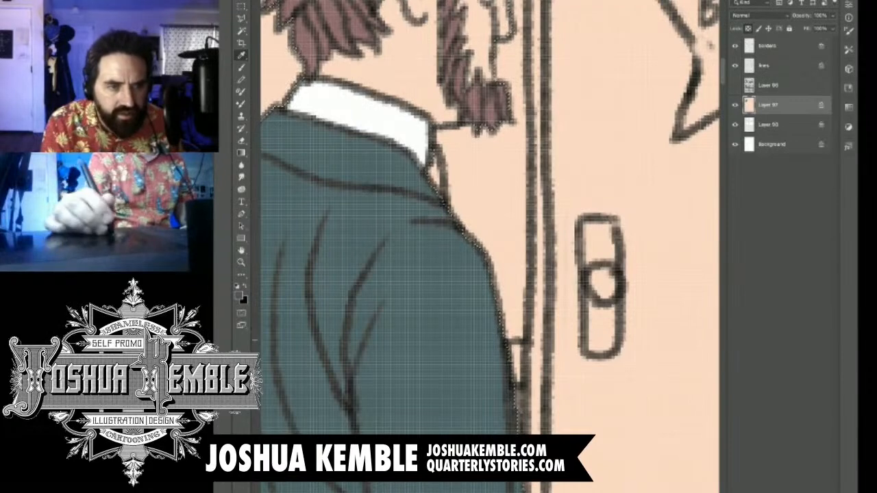
pyautogui.hotkey('alt', 'BackSpace')
pyautogui.scroll(-10, 565, 274)
pyautogui.scroll(1, 583, 278)
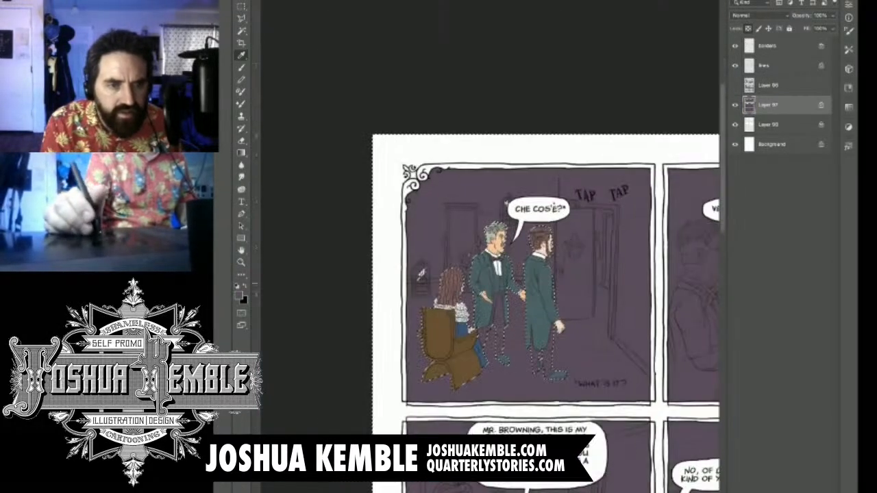
pyautogui.scroll(1, 575, 267)
pyautogui.scroll(1, 569, 278)
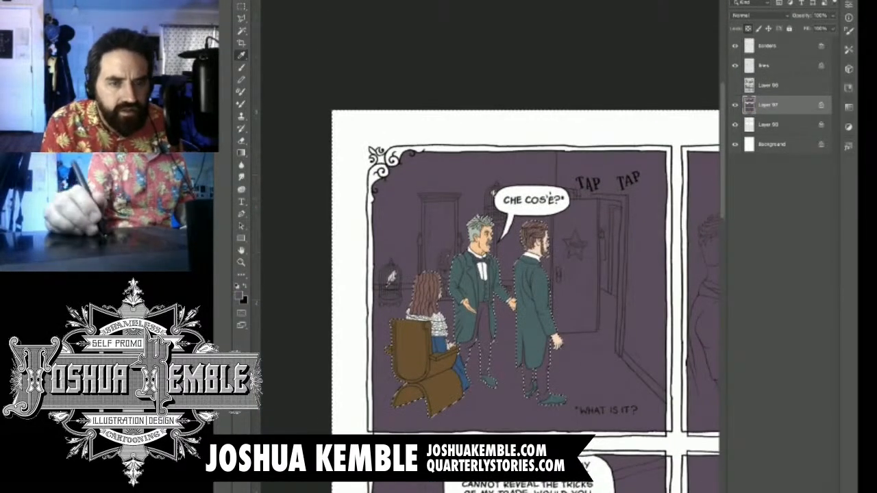
# Sample the dark bow tie colour from the reference page and compare it with the other coloured page.
pyautogui.scroll(8, 539, 235)
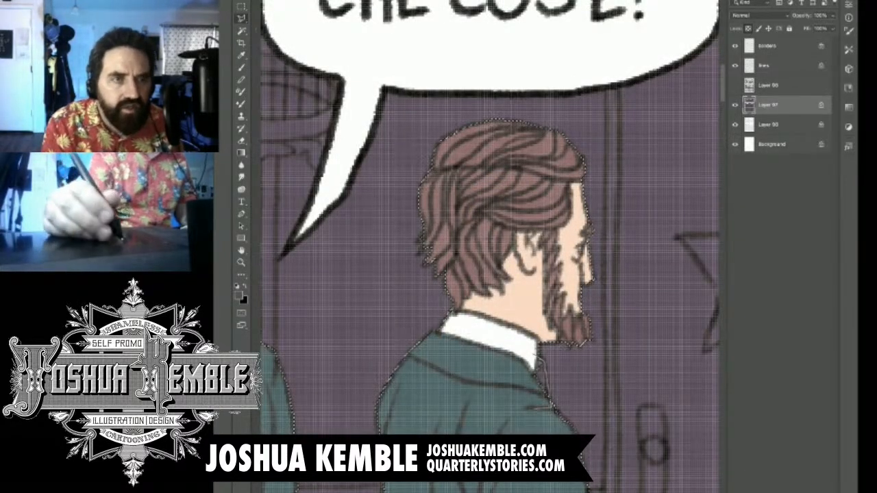
pyautogui.hotkey('ctrl', 'Tab')
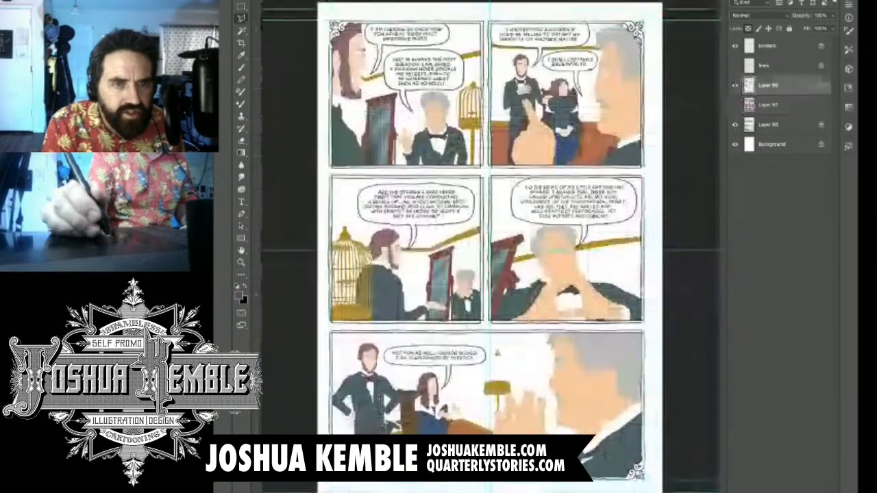
pyautogui.scroll(6, 513, 122)
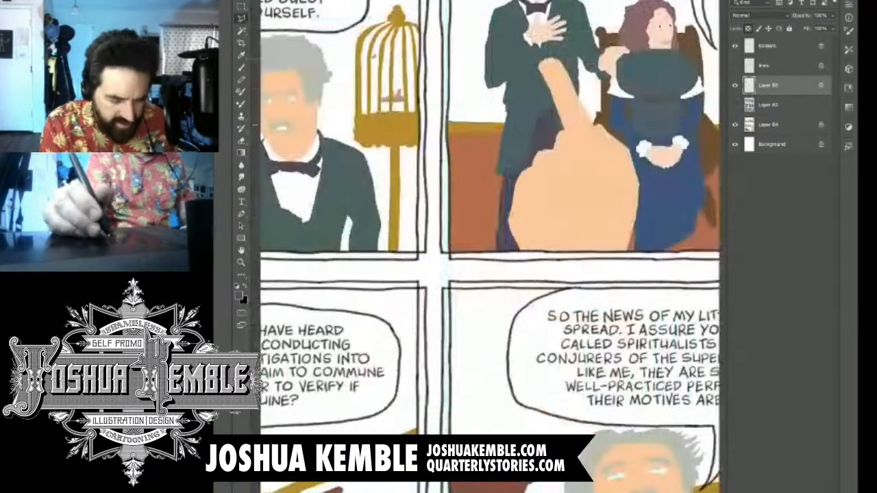
pyautogui.press('i')
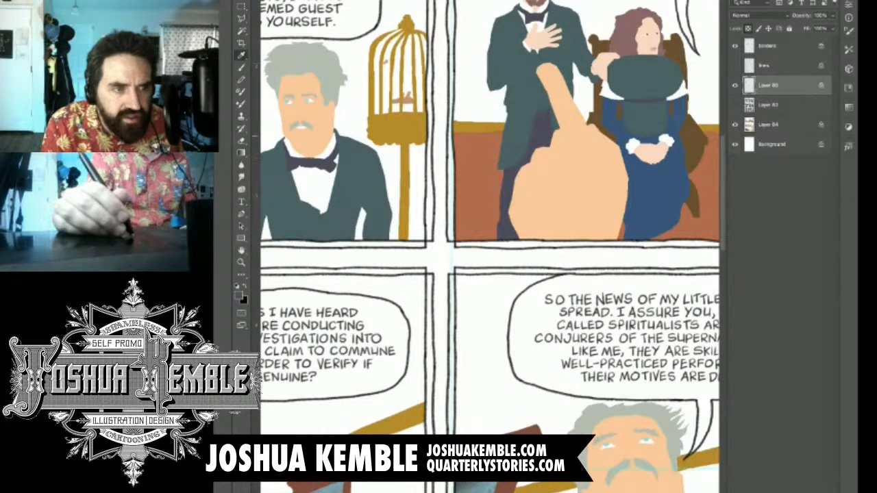
pyautogui.click(313, 161)
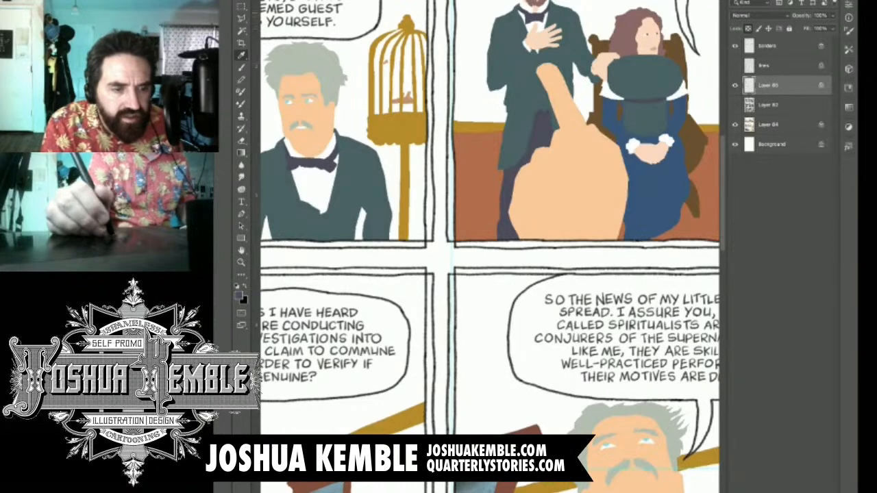
pyautogui.moveTo(439, 411); pyautogui.dragTo(550, 82)
pyautogui.moveTo(439, 343); pyautogui.dragTo(532, 135)
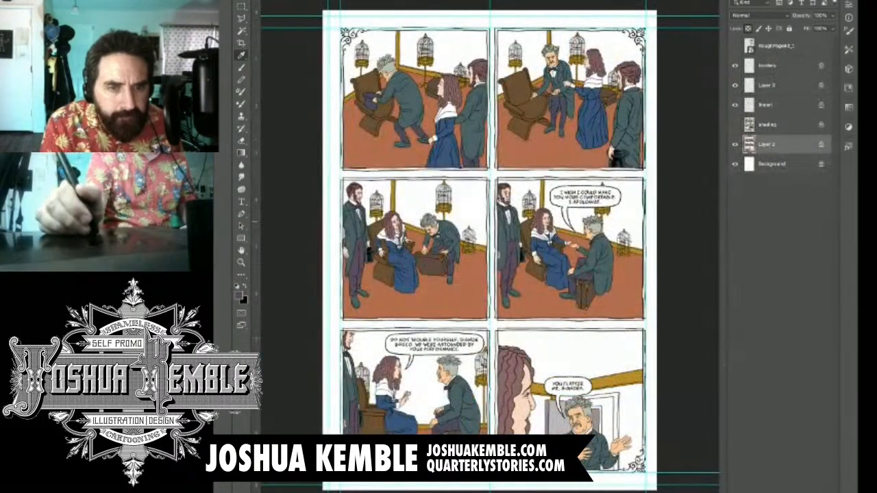
pyautogui.scroll(5, 557, 234)
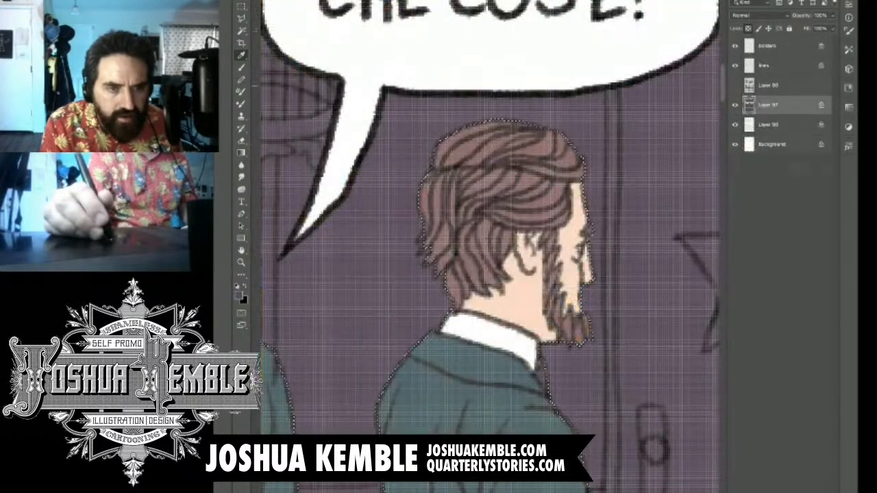
# Check the trouser colours on the coloured reference page and restore the protection around both men's trousers in the first panel.
pyautogui.scroll(-5, 586, 93)
pyautogui.scroll(2, 585, 93)
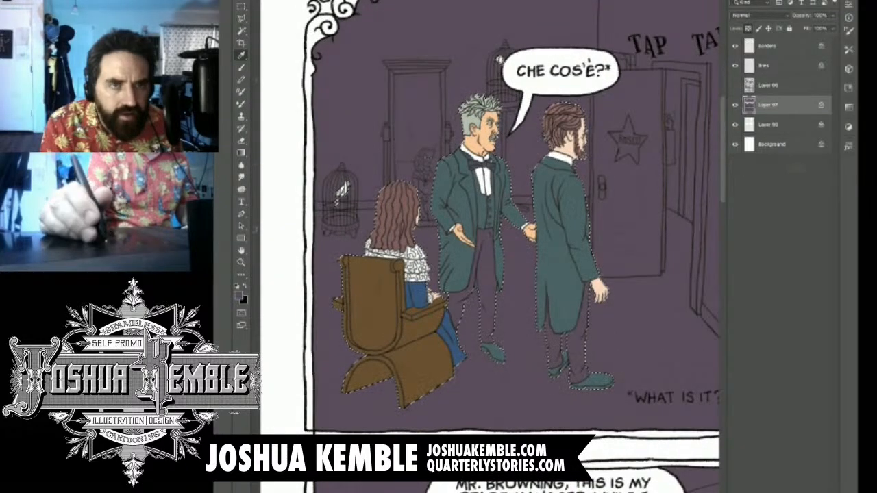
pyautogui.hotkey('ctrl', 'Tab')
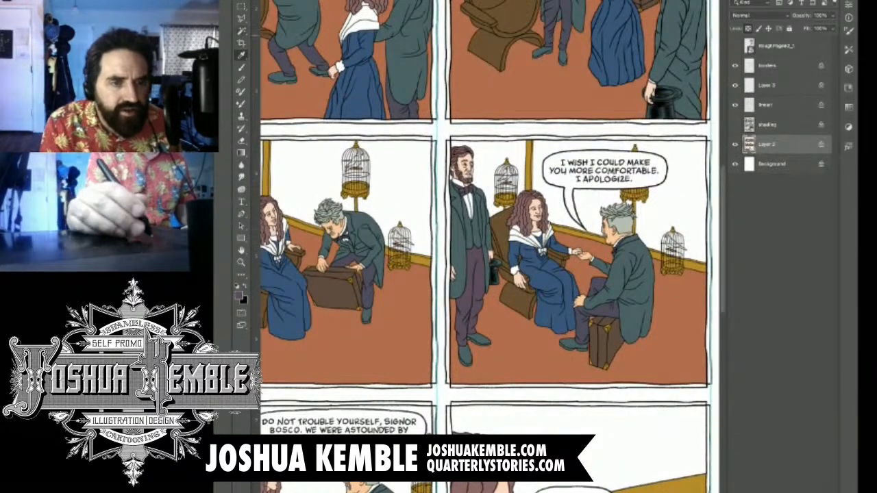
pyautogui.hotkey('ctrl', 'Tab')
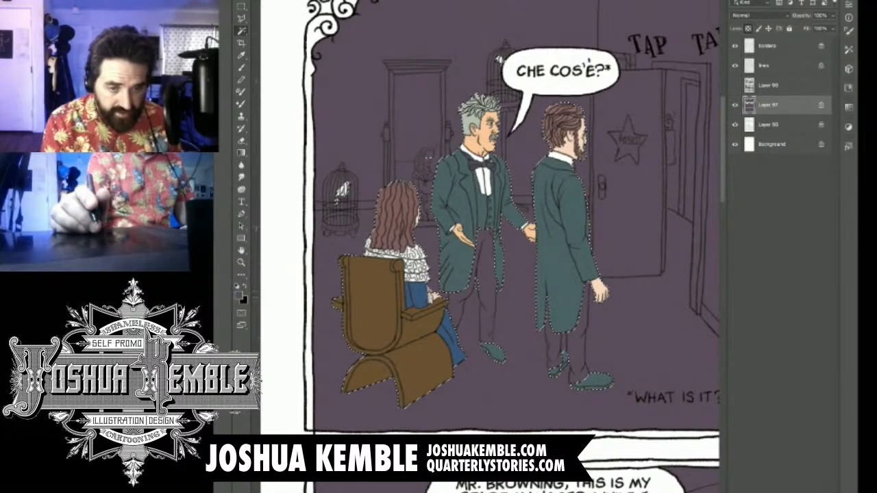
pyautogui.click(558, 346)
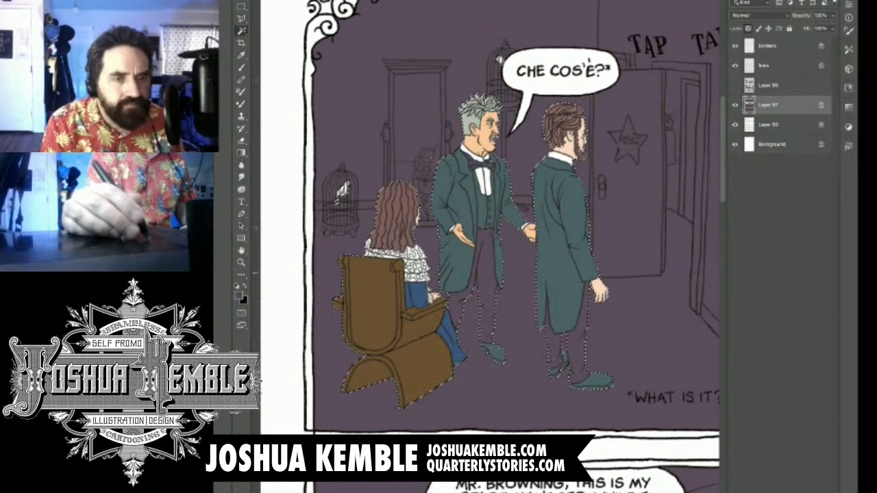
# Release the grey-haired man's trousers from protection and fill the unprotected area with the sampled dark bow tie colour.
pyautogui.hotkey('ctrl', '+')
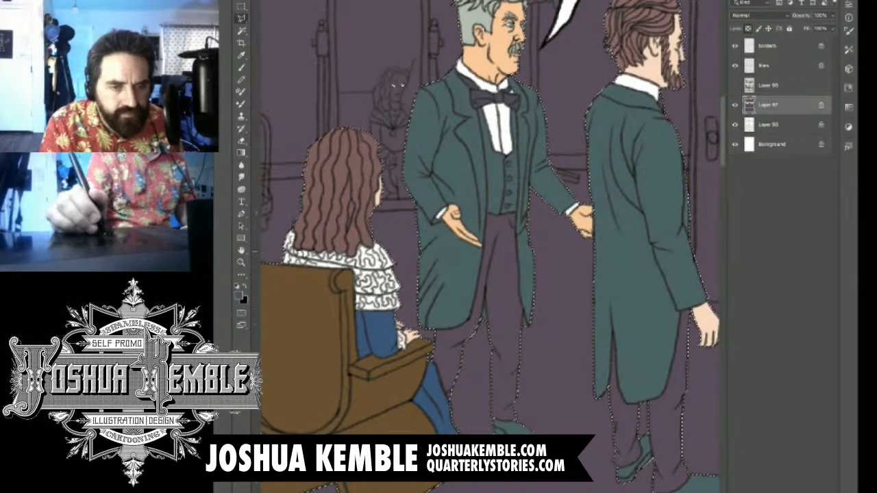
pyautogui.moveTo(522, 346)
pyautogui.mouseDown()
pyautogui.moveTo(528, 219)
pyautogui.moveTo(510, 202)
pyautogui.moveTo(464, 220)
pyautogui.moveTo(422, 324)
pyautogui.moveTo(426, 358)
pyautogui.moveTo(469, 430)
pyautogui.moveTo(500, 433)
pyautogui.moveTo(542, 397)
pyautogui.moveTo(523, 344)
pyautogui.mouseUp()
pyautogui.press('w')
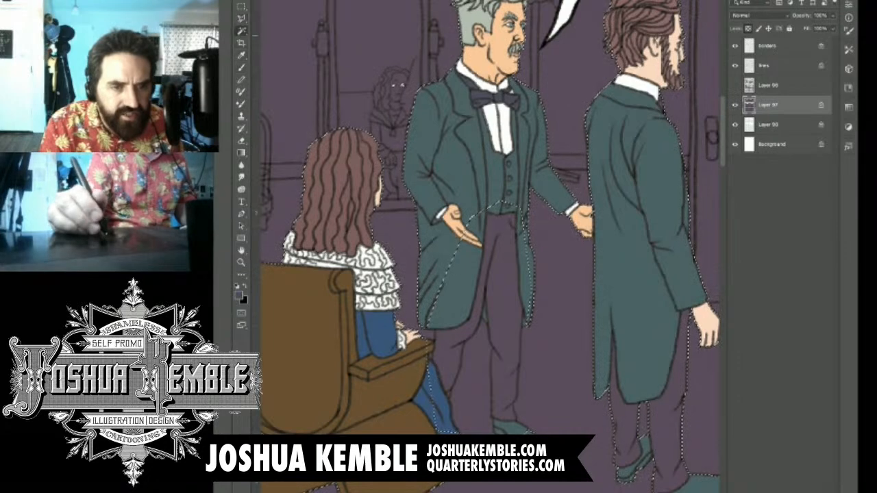
pyautogui.keyDown('alt'); pyautogui.click(455, 256); pyautogui.keyUp('alt')
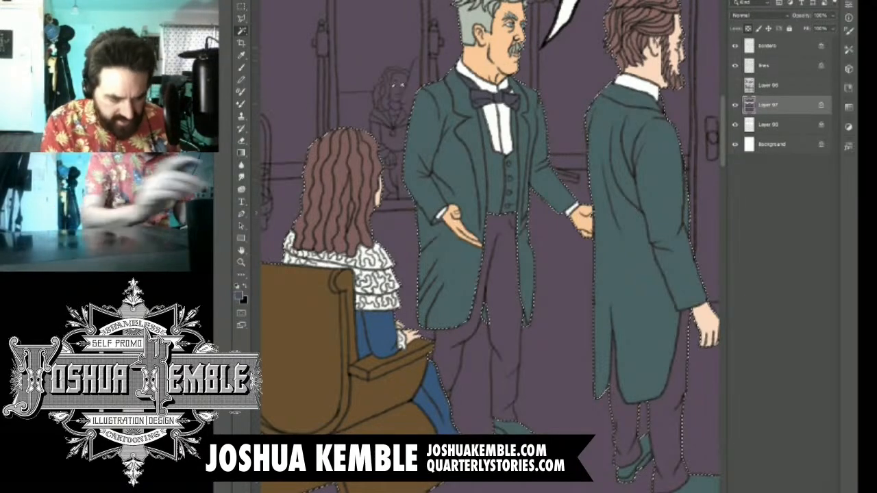
pyautogui.hotkey('alt', 'BackSpace')
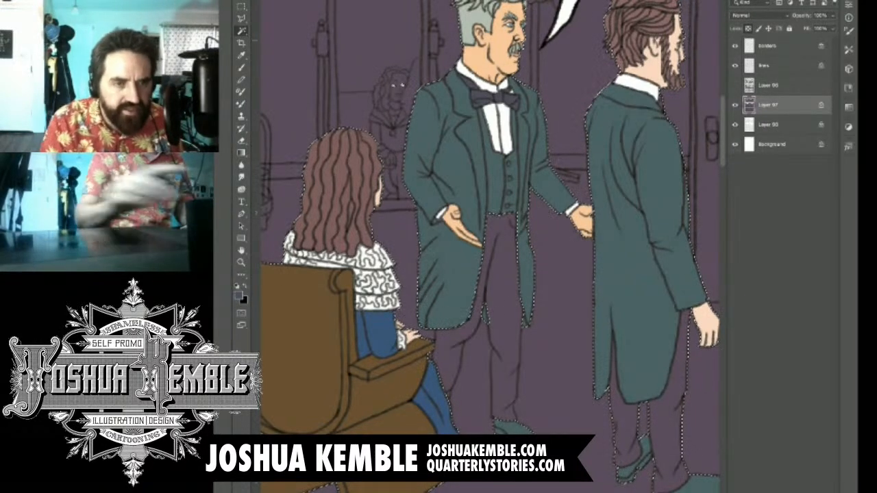
pyautogui.press('i')
pyautogui.press('w')
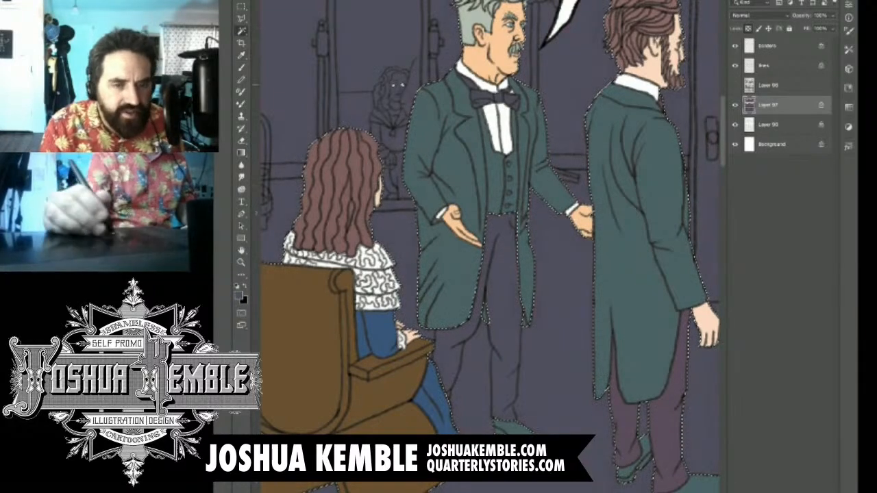
# Lasso the grey-haired man's trousers in the first panel to protect their dark fill.
pyautogui.click(241, 19)
pyautogui.click(438, 260)
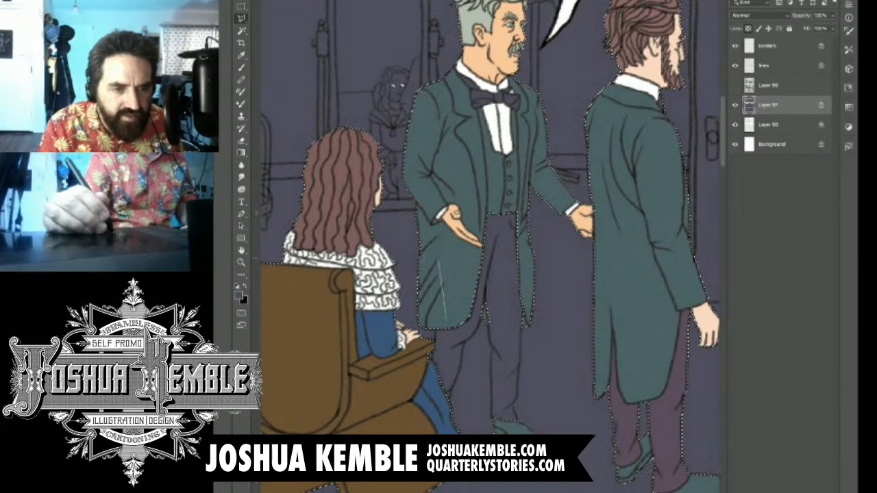
pyautogui.click(436, 341)
pyautogui.click(430, 372)
pyautogui.click(439, 406)
pyautogui.click(447, 407)
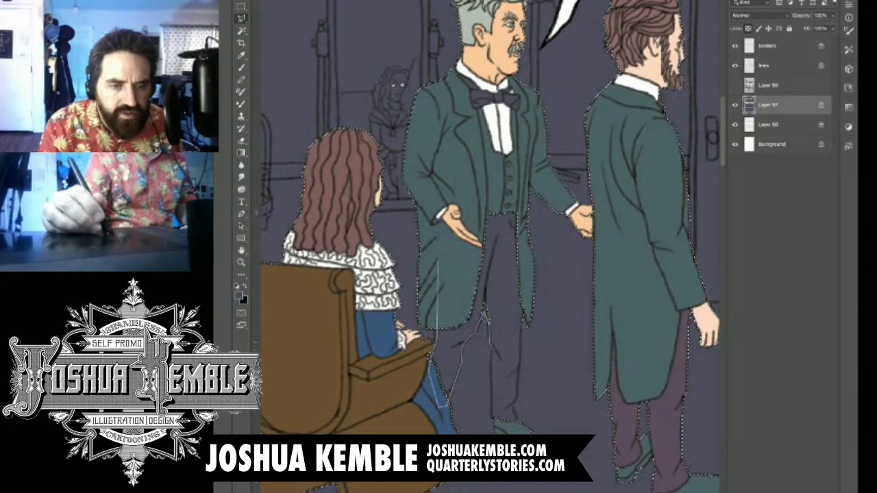
pyautogui.click(491, 353)
pyautogui.click(492, 415)
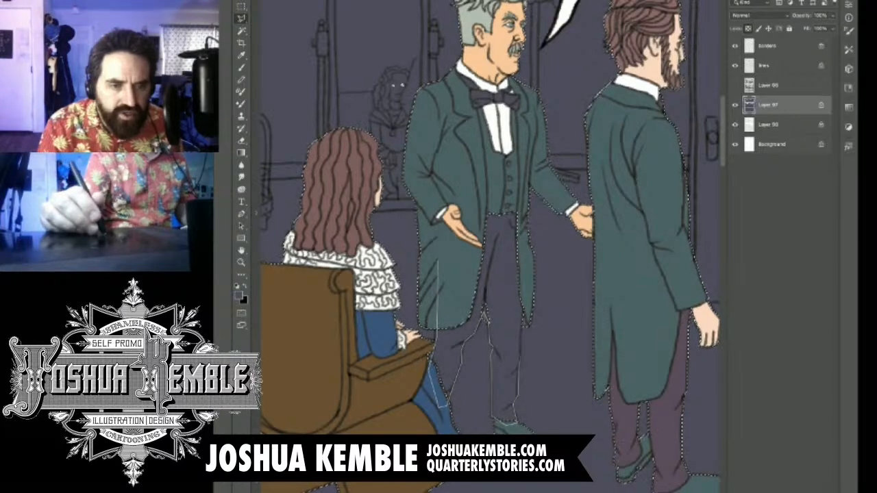
pyautogui.click(526, 315)
pyautogui.click(531, 263)
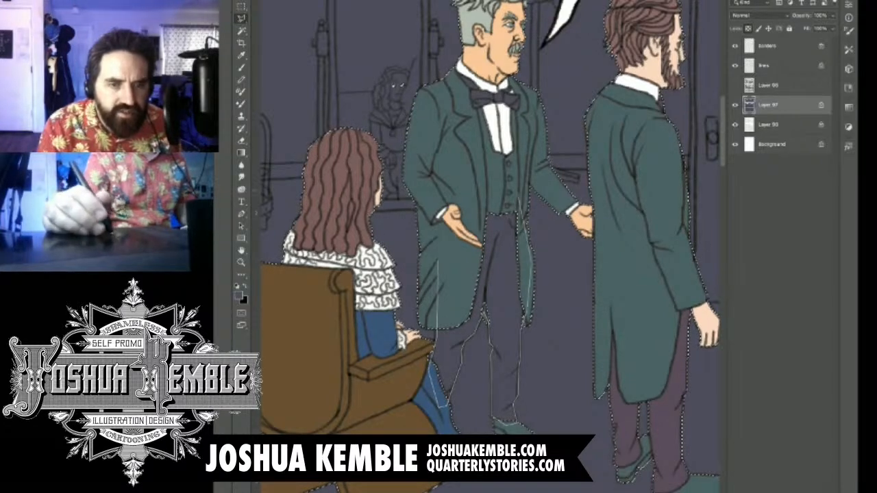
pyautogui.click(509, 185)
pyautogui.press('Escape')
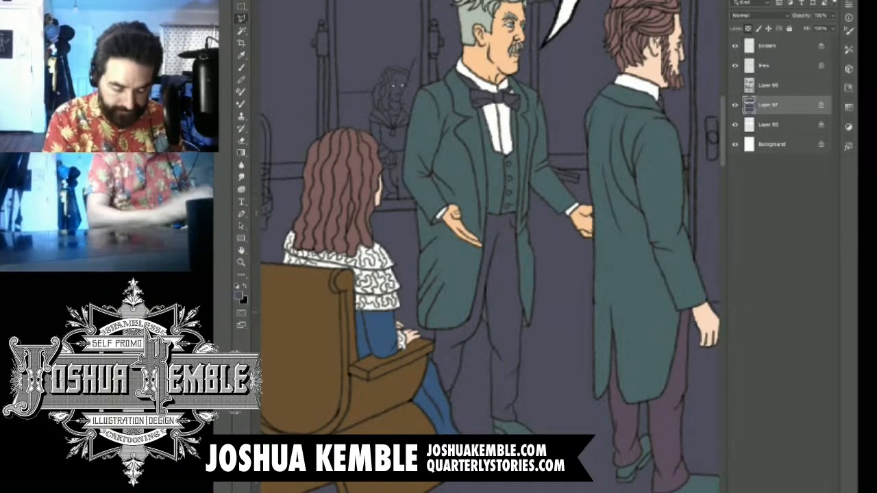
pyautogui.hotkey('ctrl', 'z')
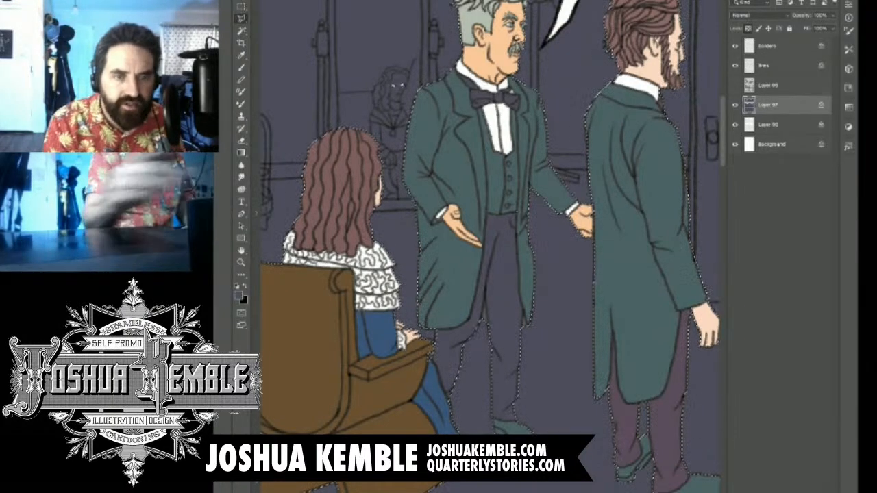
# Compare the comic page with the full view of the flat-coloured reference page.
pyautogui.hotkey('ctrl', '-')
pyautogui.hotkey('ctrl', '-')
pyautogui.hotkey('ctrl', '-')
pyautogui.hotkey('ctrl', '-')
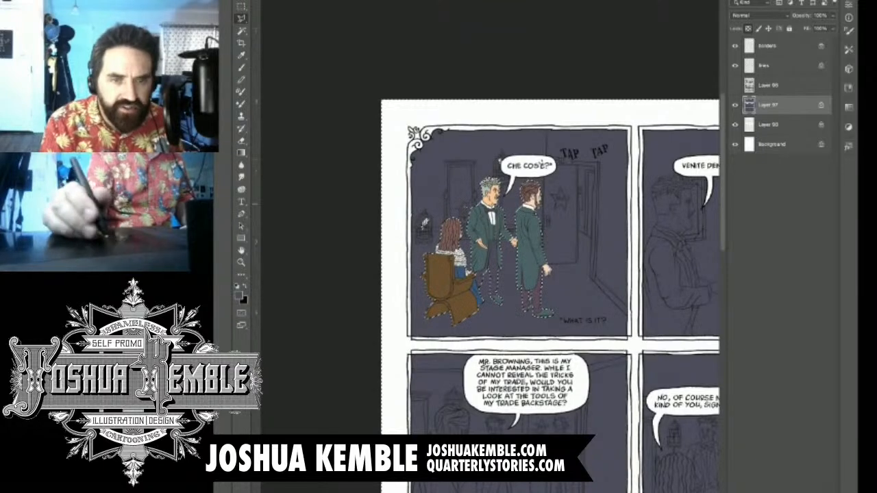
pyautogui.hotkey('ctrl', 'Tab')
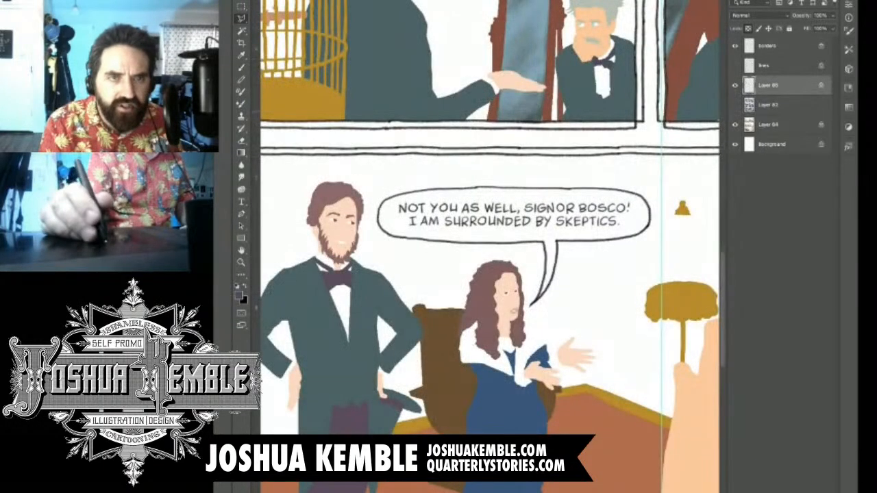
pyautogui.hotkey('ctrl', '0')
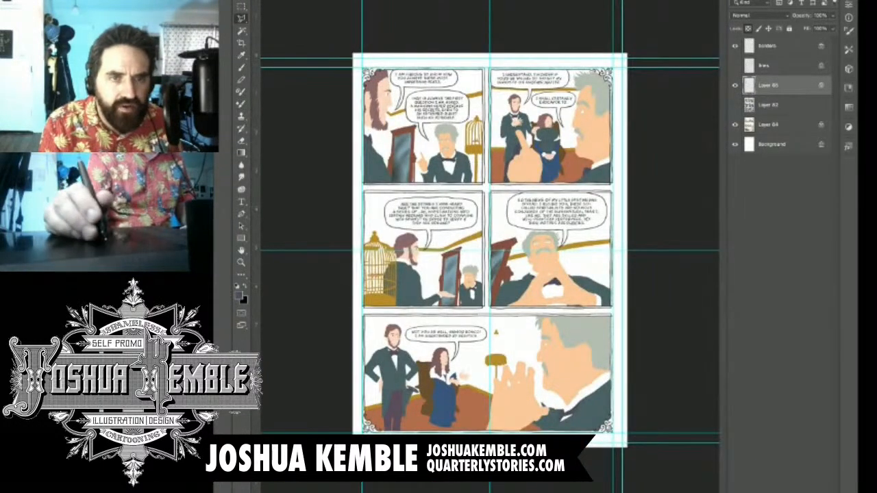
pyautogui.hotkey('ctrl', 'Tab')
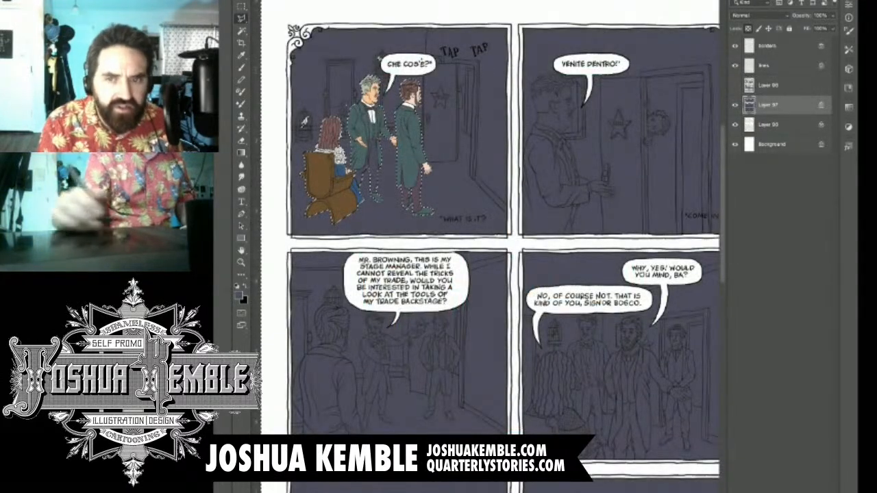
pyautogui.hotkey('ctrl', 'd')
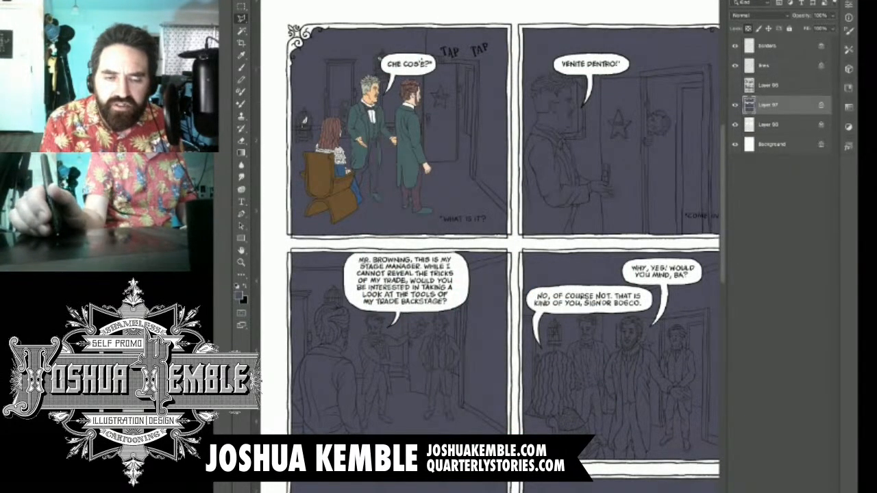
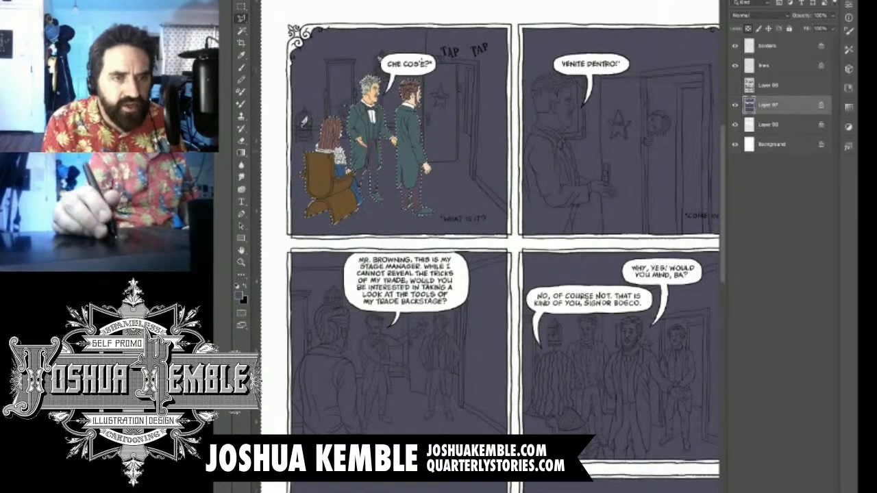
# Sample a peach skin tone from the figures in the first panel and fill the unprotected area with it.
pyautogui.hotkey('ctrl', '+')
pyautogui.hotkey('ctrl', '+')
pyautogui.moveTo(429, 151); pyautogui.dragTo(498, 192)
pyautogui.press('i')
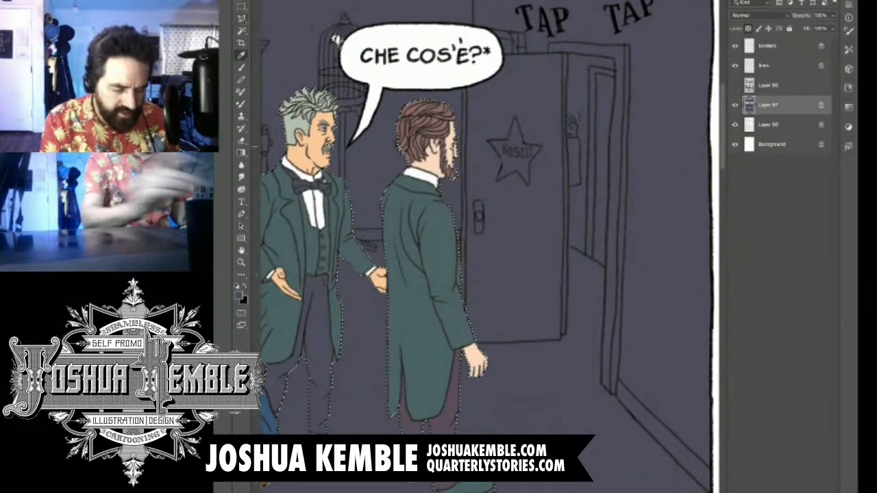
pyautogui.click(474, 361)
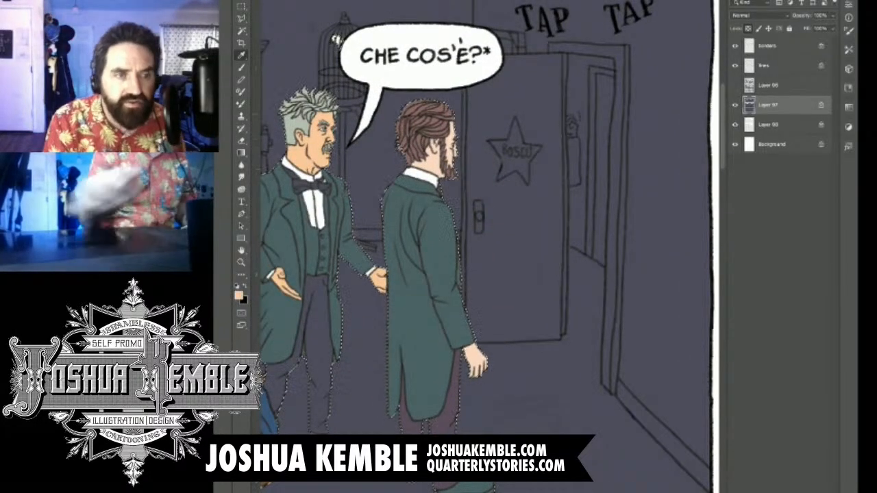
pyautogui.hotkey('alt', 'BackSpace')
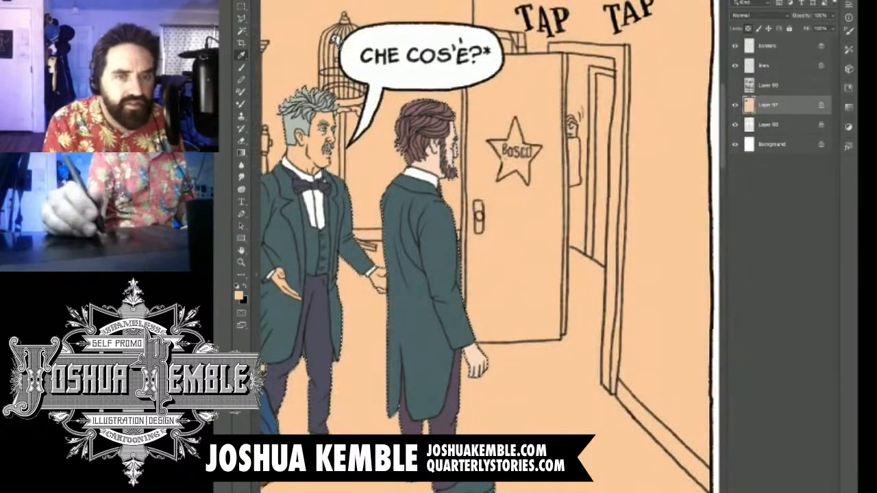
# Lasso the knocking hand beside the door with the star to protect its skin tone.
pyautogui.click(241, 18)
pyautogui.scroll(5, 571, 115)
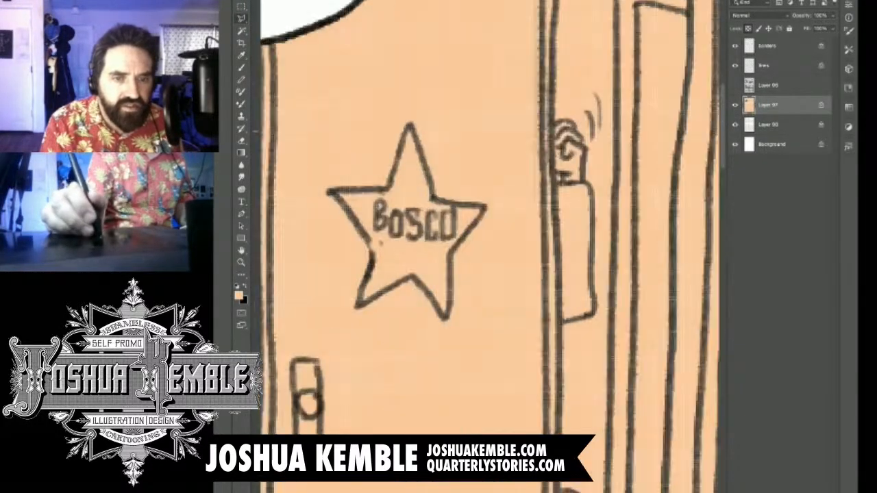
pyautogui.scroll(2, 574, 118)
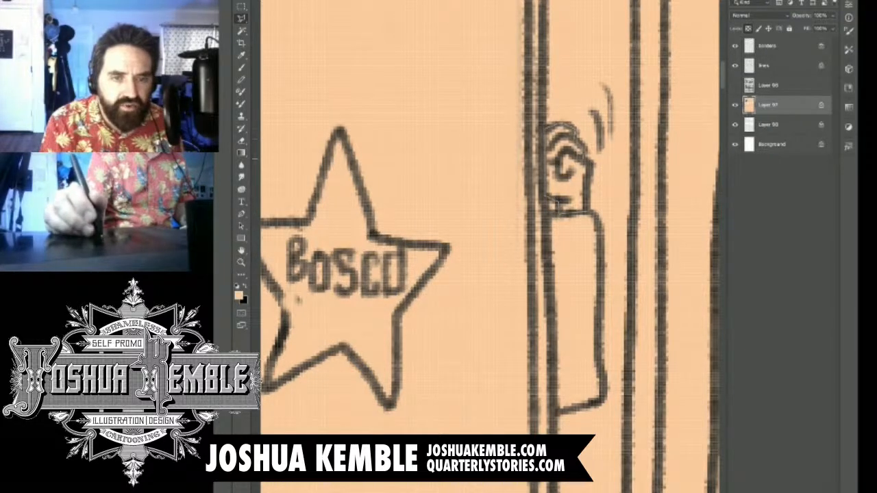
pyautogui.press('Return')
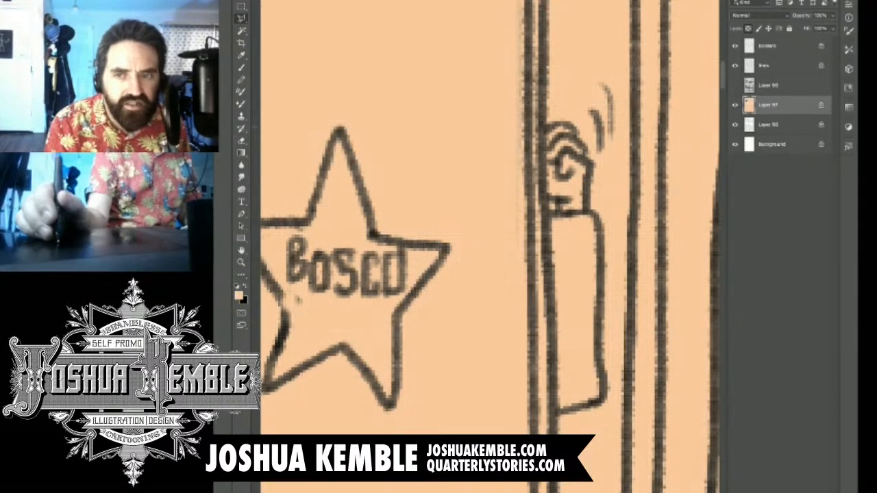
# Fill the unprotected area with a muted brown and lasso the sleeve below the knocking hand to protect it.
pyautogui.press('i')
pyautogui.hotkey('ctrl', 'z')
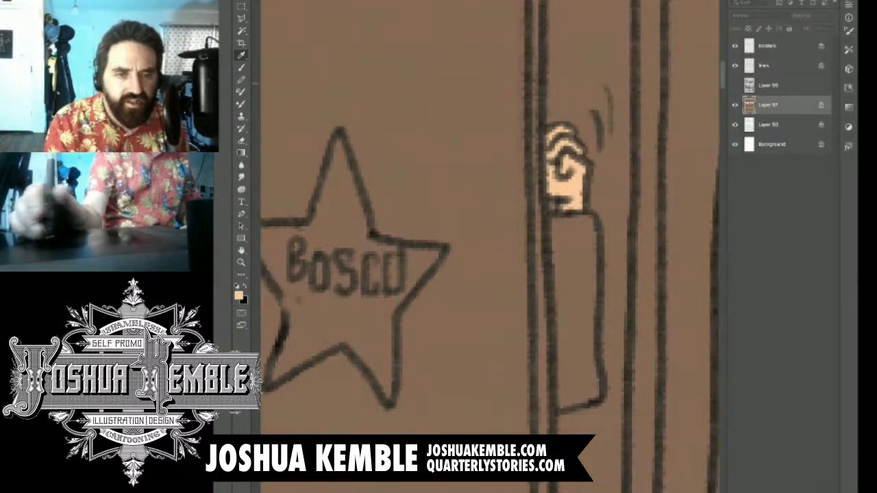
pyautogui.press('l')
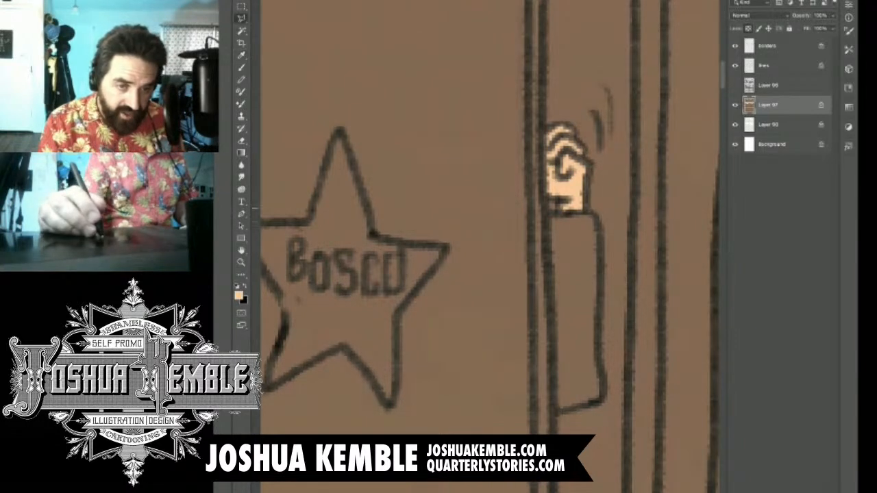
pyautogui.moveTo(588, 213)
pyautogui.mouseDown()
pyautogui.moveTo(551, 214)
pyautogui.moveTo(544, 384)
pyautogui.moveTo(553, 415)
pyautogui.moveTo(600, 398)
pyautogui.moveTo(588, 213)
pyautogui.mouseUp()
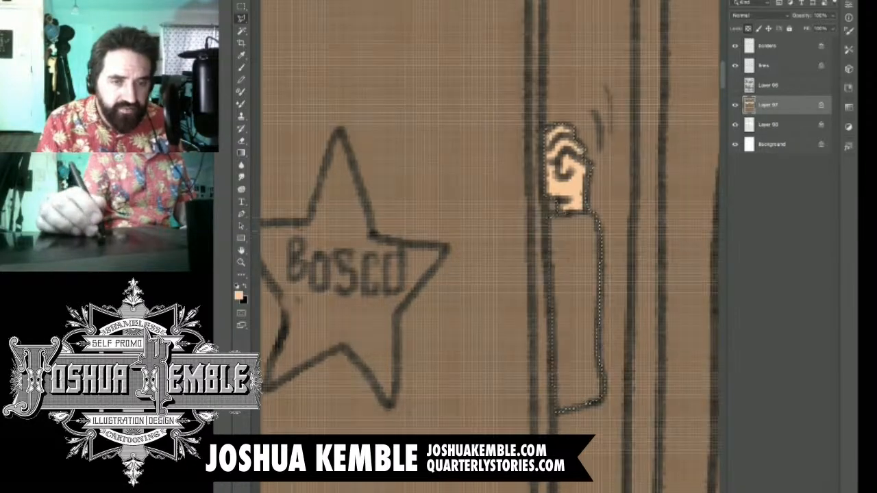
# Sample the seated woman's reddish-brown hair colour and fill the comic page's unprotected area with it.
pyautogui.scroll(-8, 632, 228)
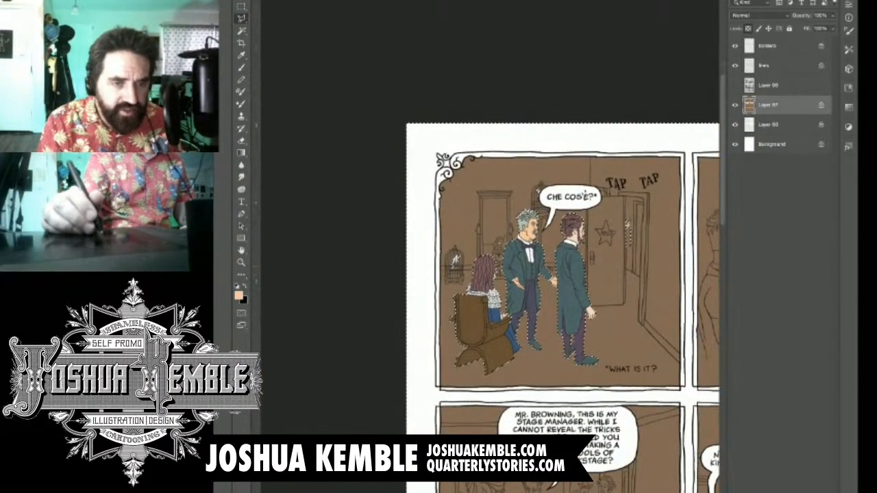
pyautogui.scroll(6, 502, 257)
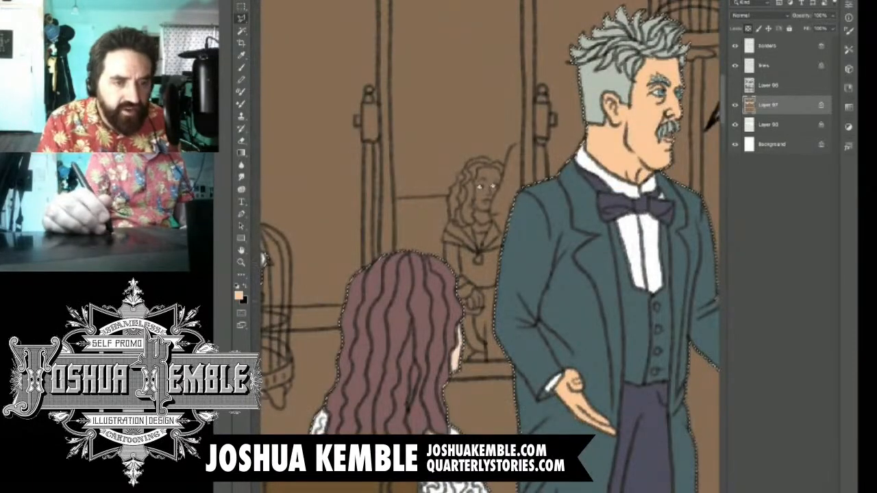
pyautogui.press('i')
pyautogui.click(456, 305)
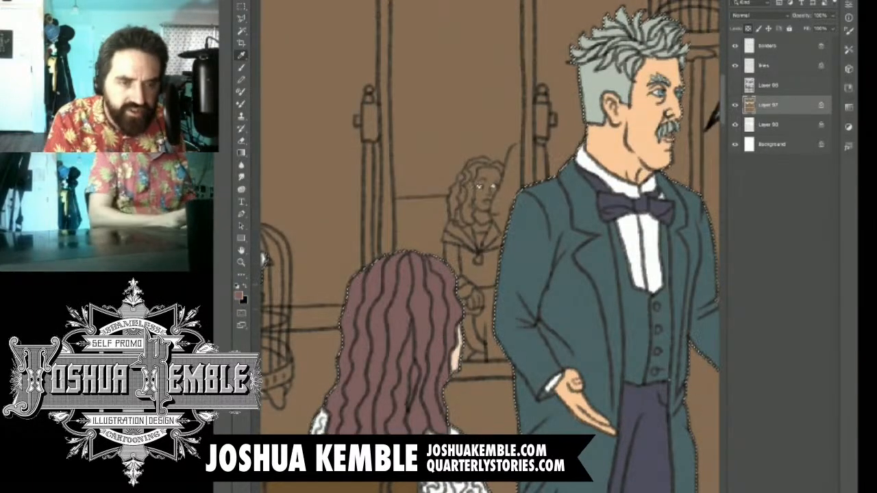
pyautogui.hotkey('alt', 'BackSpace')
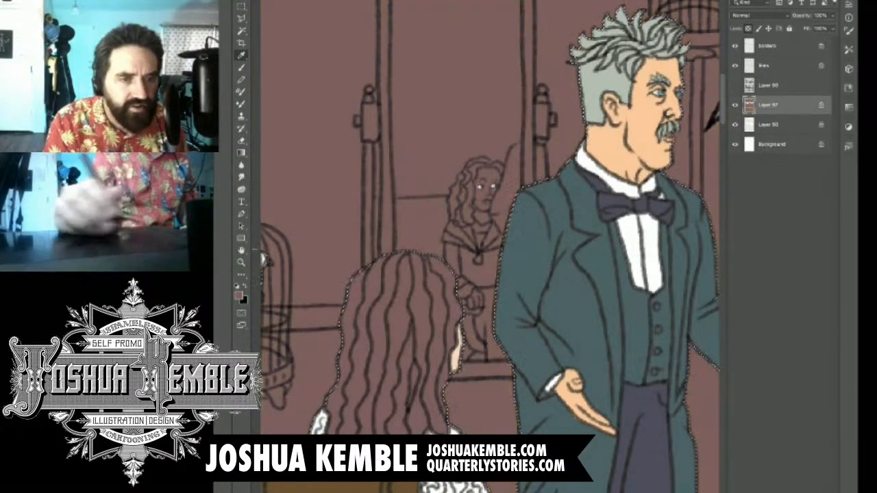
# Lasso the hair of the woman's mirror reflection to protect it, and fill the unprotected area with the man's dark teal coat colour.
pyautogui.press('l')
pyautogui.scroll(2, 487, 180)
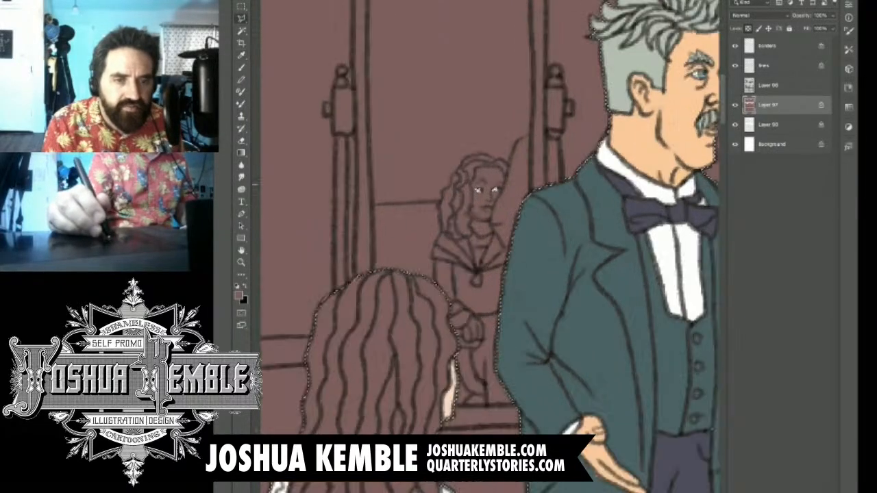
pyautogui.scroll(4, 486, 175)
pyautogui.moveTo(530, 181)
pyautogui.mouseDown()
pyautogui.moveTo(522, 163)
pyautogui.moveTo(466, 159)
pyautogui.moveTo(452, 195)
pyautogui.moveTo(459, 217)
pyautogui.moveTo(448, 275)
pyautogui.mouseUp()
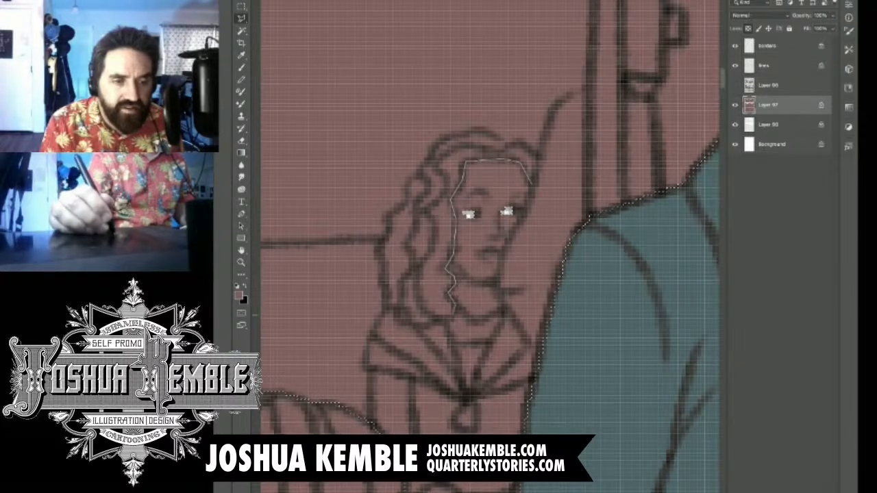
pyautogui.moveTo(432, 319)
pyautogui.mouseDown()
pyautogui.moveTo(395, 322)
pyautogui.moveTo(385, 305)
pyautogui.moveTo(378, 247)
pyautogui.moveTo(431, 148)
pyautogui.moveTo(483, 131)
pyautogui.moveTo(526, 146)
pyautogui.moveTo(538, 166)
pyautogui.moveTo(533, 184)
pyautogui.mouseUp()
pyautogui.scroll(-3, 565, 218)
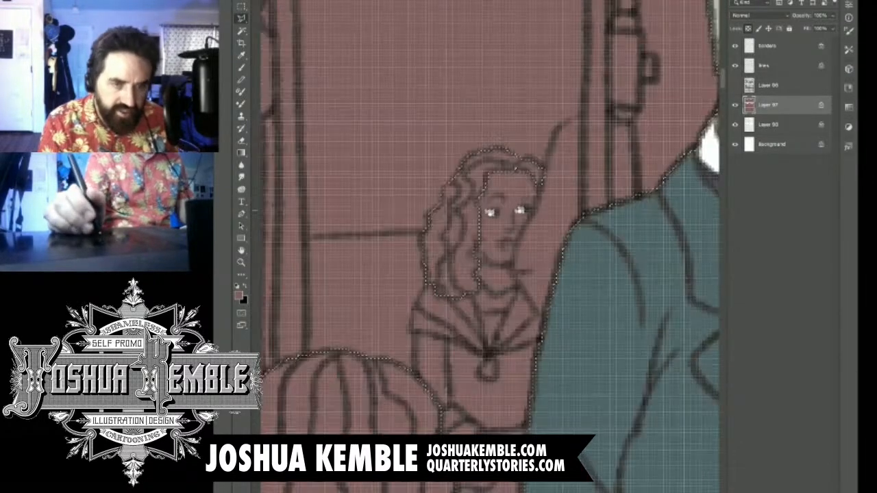
pyautogui.press('i')
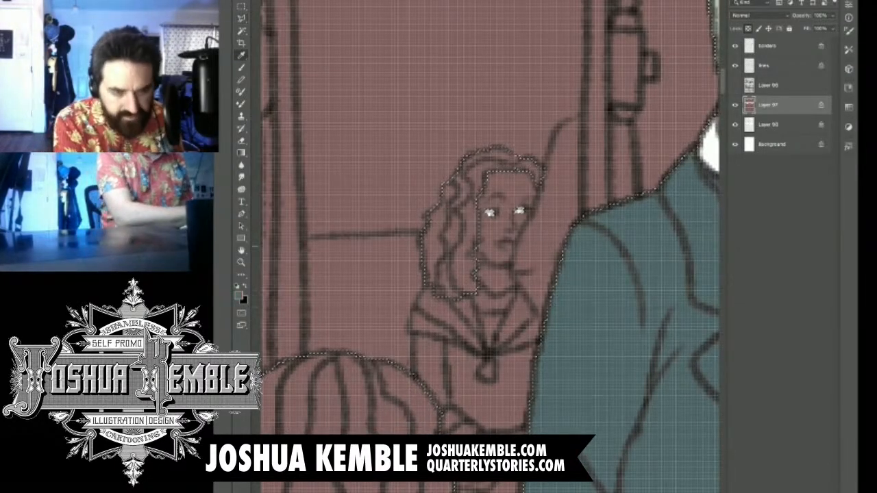
pyautogui.hotkey('alt', 'BackSpace')
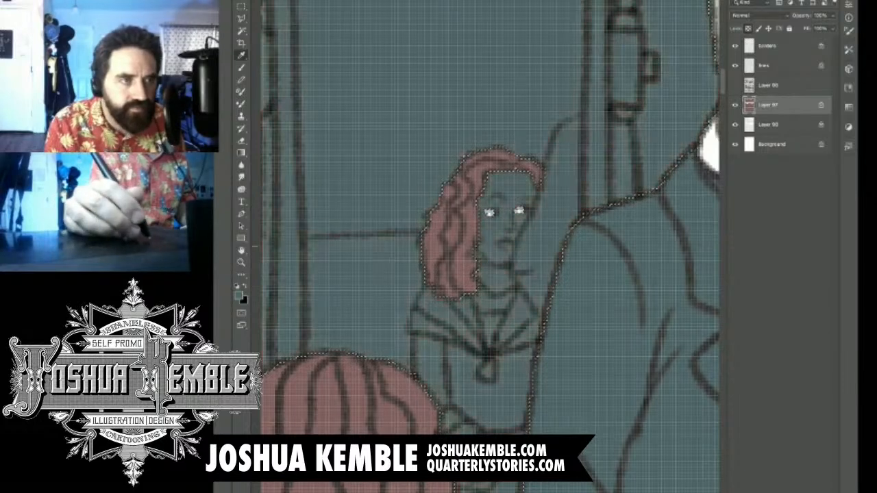
# Lasso the man's reflected coat between the reflected woman's face and the mirror frame to protect its teal colour.
pyautogui.press('l')
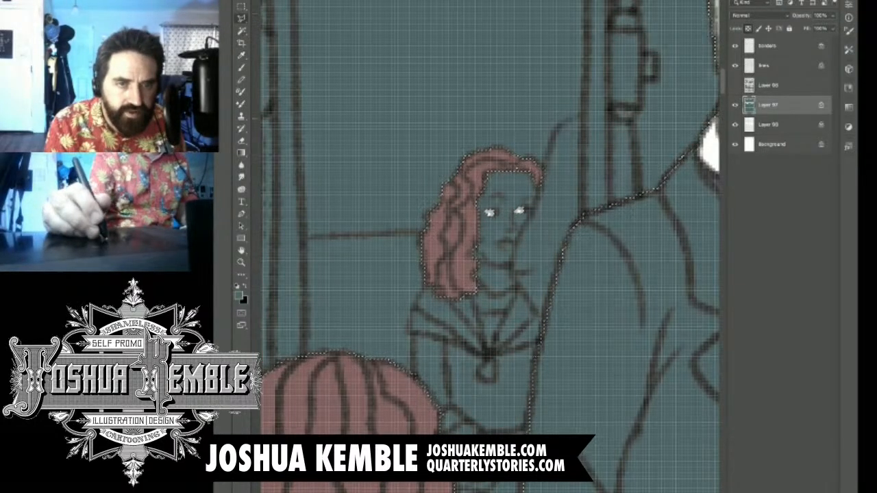
pyautogui.click(560, 124)
pyautogui.click(545, 174)
pyautogui.click(534, 214)
pyautogui.click(518, 239)
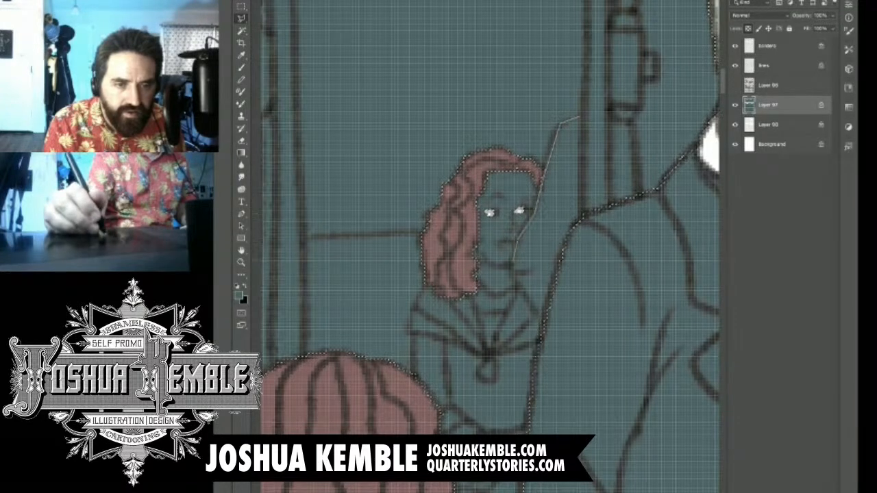
pyautogui.click(513, 269)
pyautogui.click(545, 321)
pyautogui.click(569, 314)
pyautogui.click(580, 117)
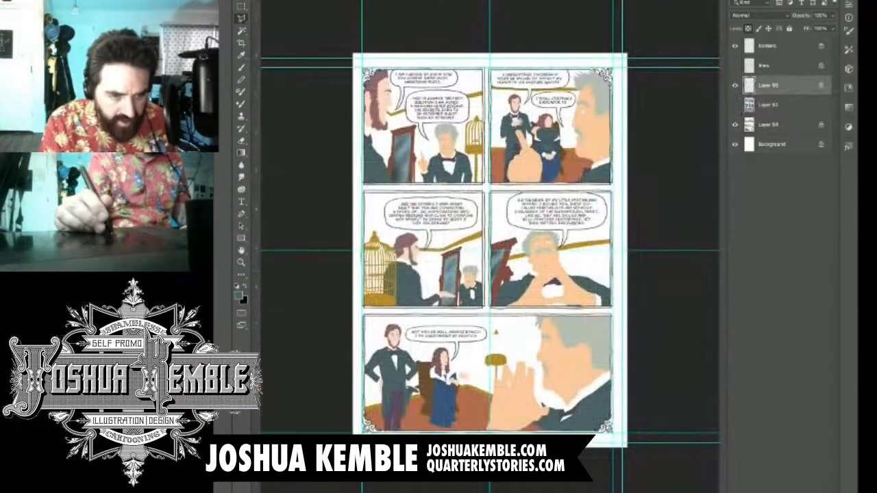
# Sample a pinkish-beige tone from a face on the coloured reference page and fill the unprotected area with it.
pyautogui.press('i')
pyautogui.scroll(5, 447, 361)
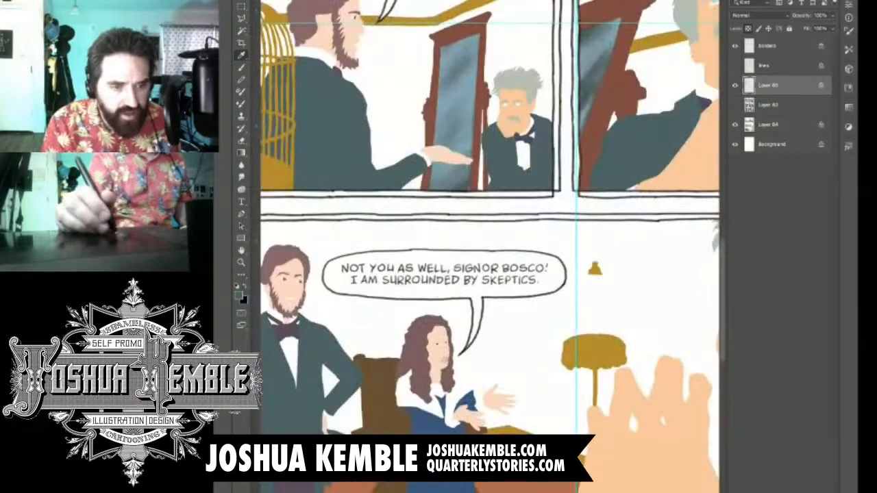
pyautogui.click(294, 282)
pyautogui.scroll(6, 426, 377)
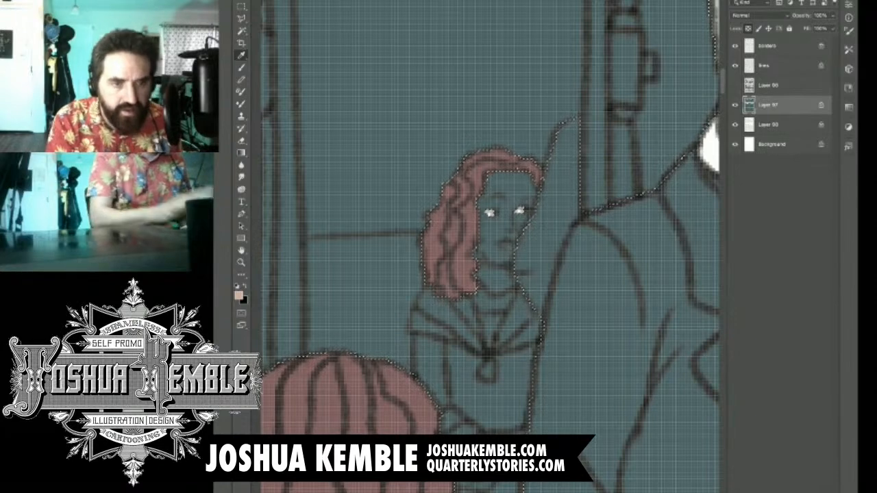
pyautogui.hotkey('alt', 'BackSpace')
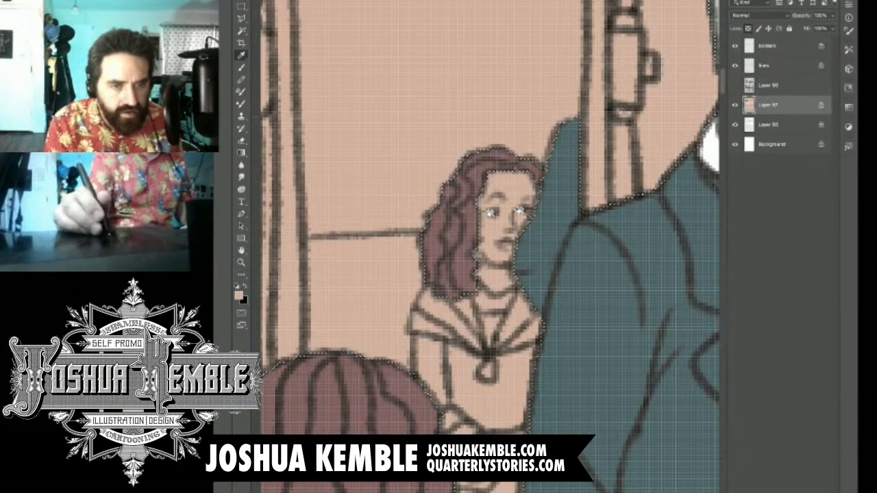
# Lasso the reflected woman's lower lip to protect it, and fill the unprotected area with the brown sampled from the reference page's eye.
pyautogui.click(241, 18)
pyautogui.moveTo(510, 249)
pyautogui.mouseDown()
pyautogui.moveTo(567, 239)
pyautogui.moveTo(496, 250)
pyautogui.moveTo(477, 238)
pyautogui.mouseUp()
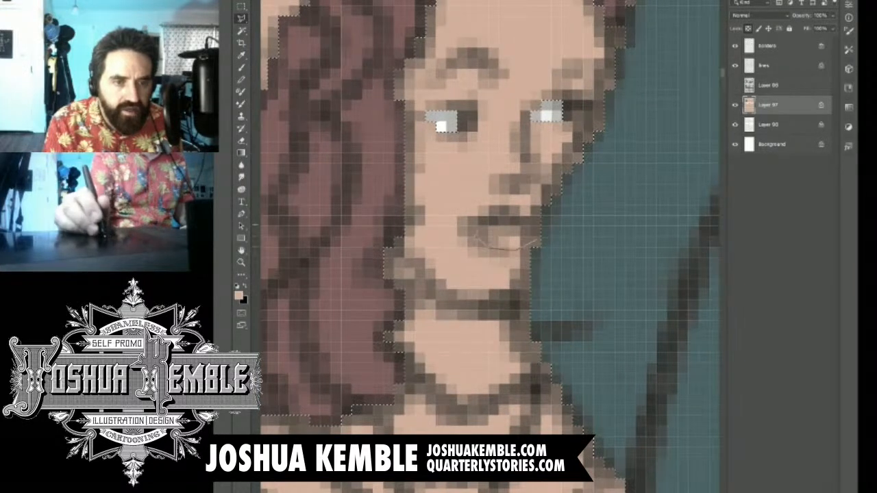
pyautogui.hotkey('ctrl', '-')
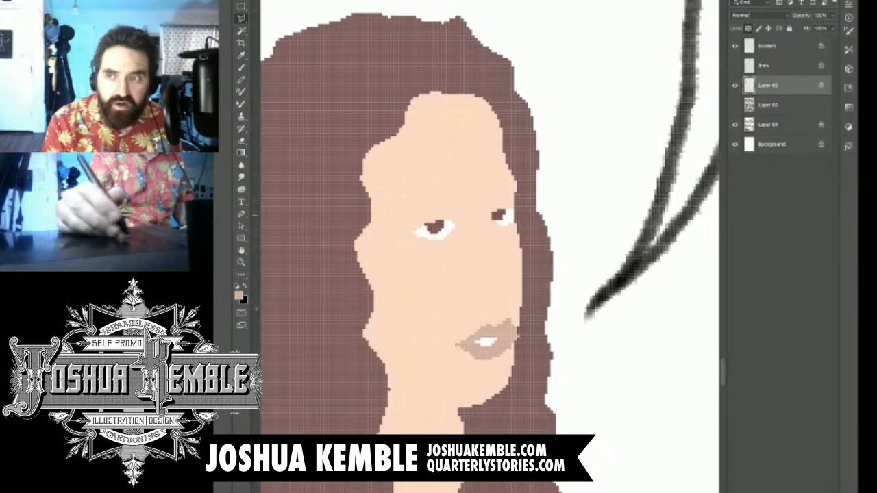
pyautogui.press('i')
pyautogui.click(501, 215)
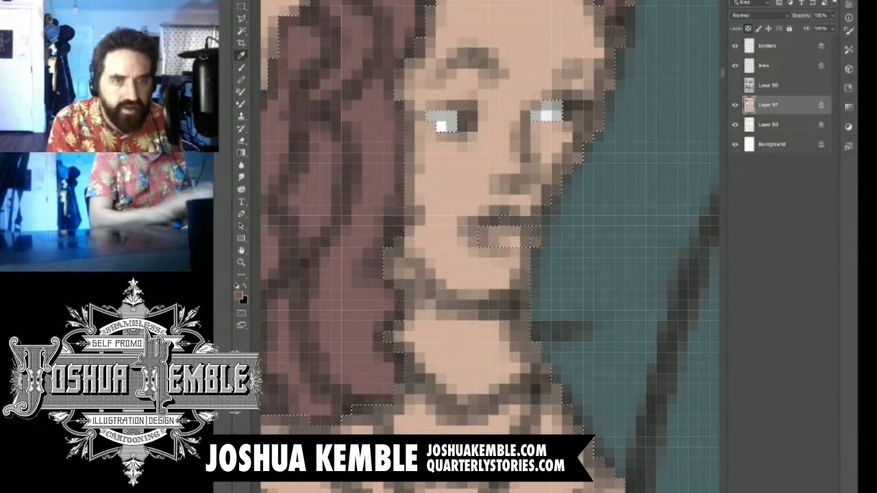
pyautogui.hotkey('alt', 'BackSpace')
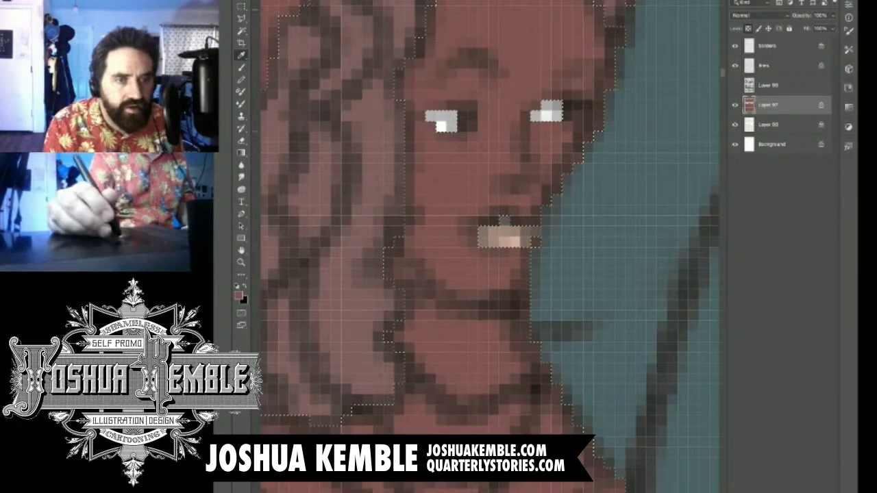
# Lasso the irises of both of the reflected woman's eyes to protect their brown colour.
pyautogui.press('l')
pyautogui.moveTo(447, 114)
pyautogui.mouseDown()
pyautogui.moveTo(478, 116)
pyautogui.moveTo(454, 130)
pyautogui.moveTo(446, 115)
pyautogui.mouseUp()
pyautogui.hotkey('alt', 'BackSpace')
pyautogui.moveTo(563, 103); pyautogui.dragTo(580, 113)
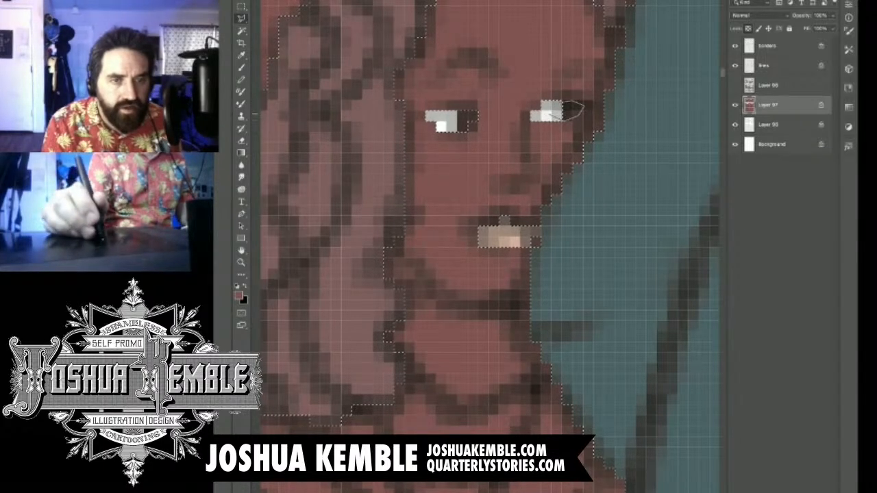
# Sample the light skin tone from the seated woman's cheek and fill the unprotected area with it.
pyautogui.hotkey('ctrl', '-')
pyautogui.hotkey('ctrl', '-')
pyautogui.hotkey('ctrl', '-')
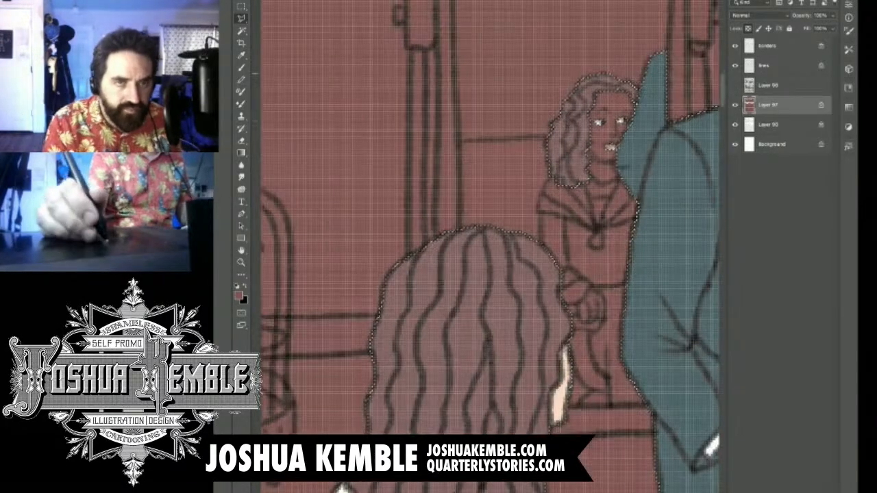
pyautogui.hotkey('ctrl', '-')
pyautogui.hotkey('ctrl', '-')
pyautogui.hotkey('ctrl', 'Tab')
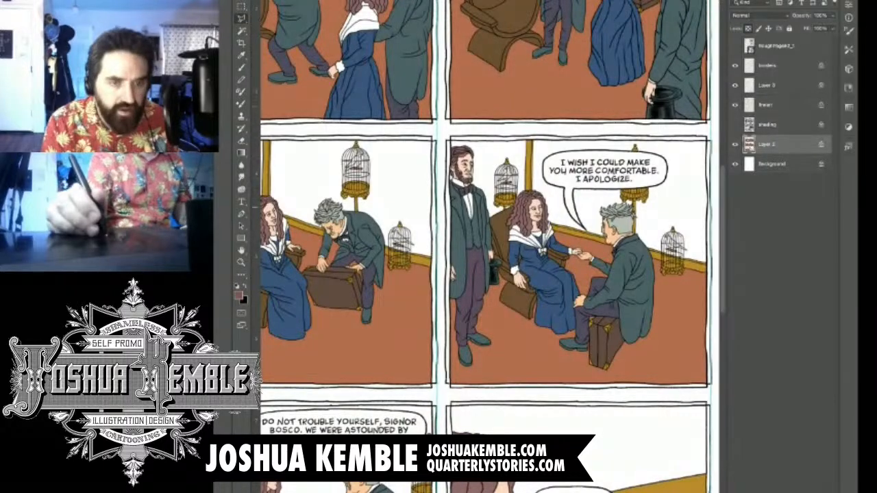
pyautogui.hotkey('ctrl', 'Tab')
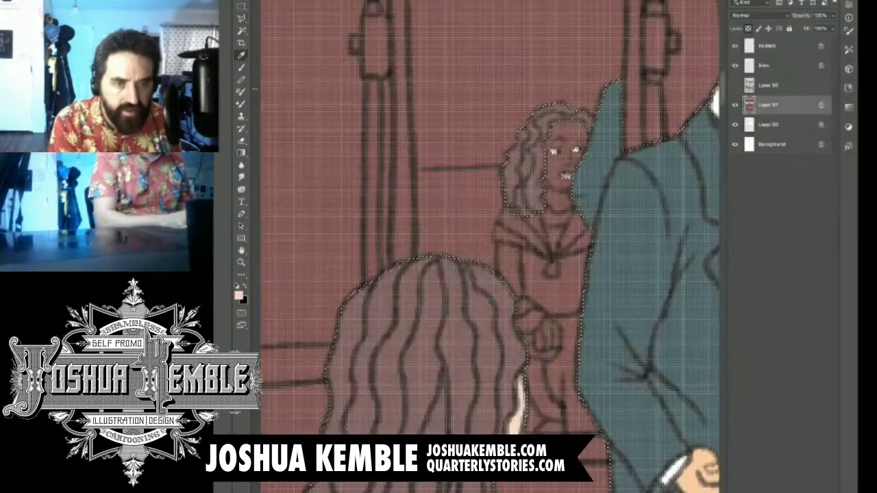
pyautogui.click(518, 409)
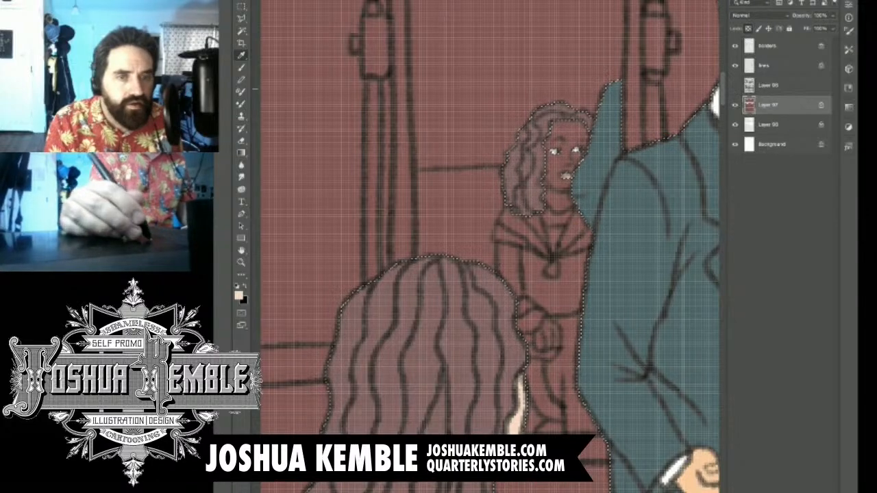
pyautogui.hotkey('alt', 'BackSpace')
# Lasso the reflected woman's face and neck to protect their skin tone.
pyautogui.press('l')
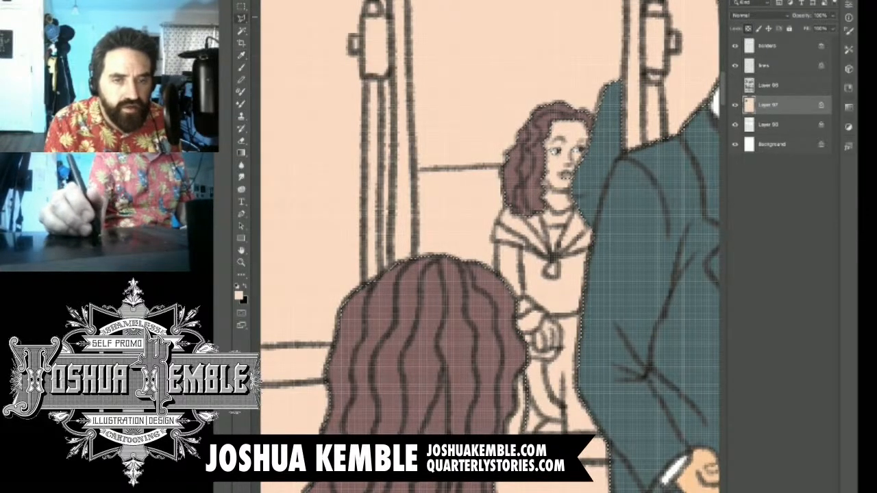
pyautogui.scroll(1, 524, 168)
pyautogui.scroll(1, 568, 174)
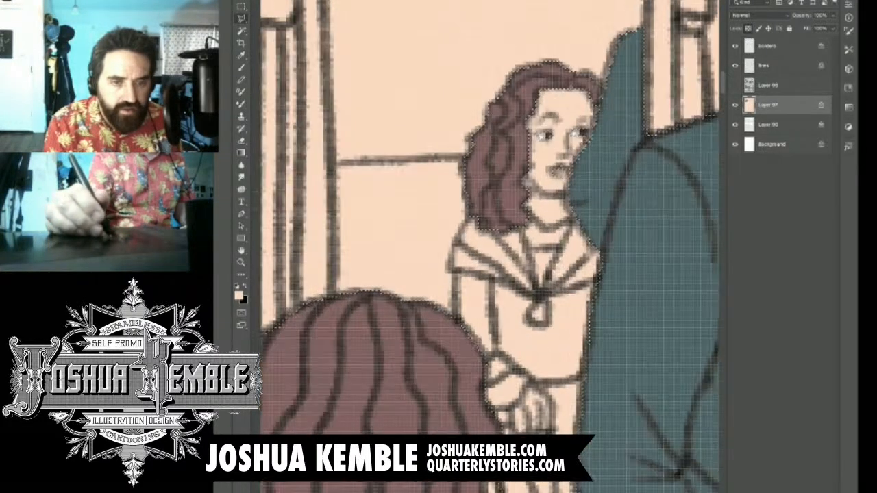
pyautogui.moveTo(589, 207)
pyautogui.mouseDown()
pyautogui.moveTo(550, 226)
pyautogui.moveTo(508, 198)
pyautogui.moveTo(507, 93)
pyautogui.moveTo(548, 78)
pyautogui.moveTo(591, 85)
pyautogui.moveTo(593, 99)
pyautogui.mouseUp()
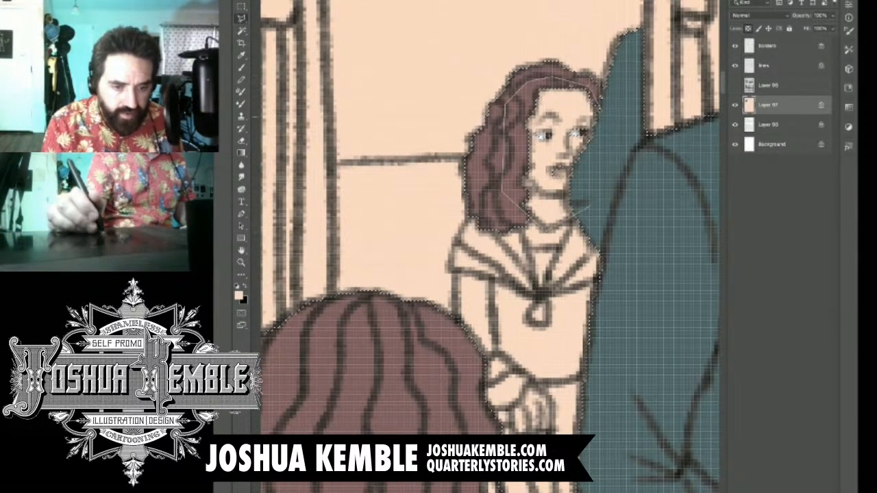
pyautogui.doubleClick(608, 120)
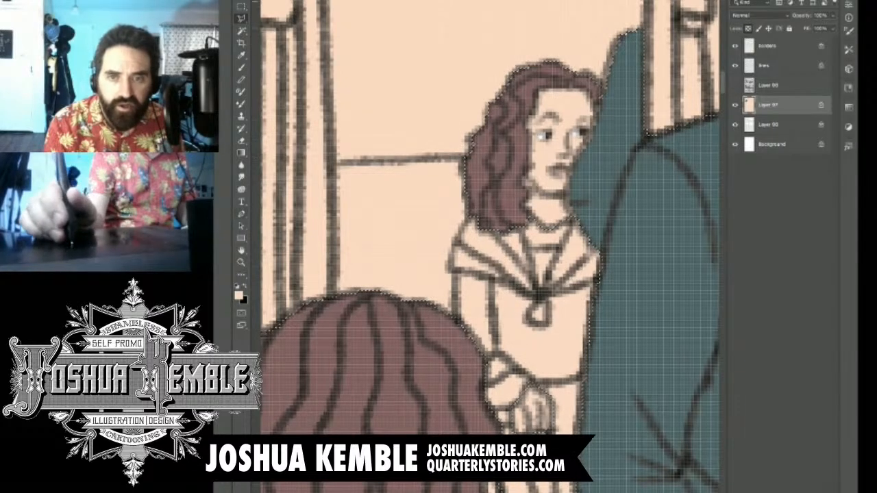
# Set the foreground colour to white and fill the unprotected area with it.
pyautogui.press('F6')
pyautogui.press('d')
pyautogui.press('x')
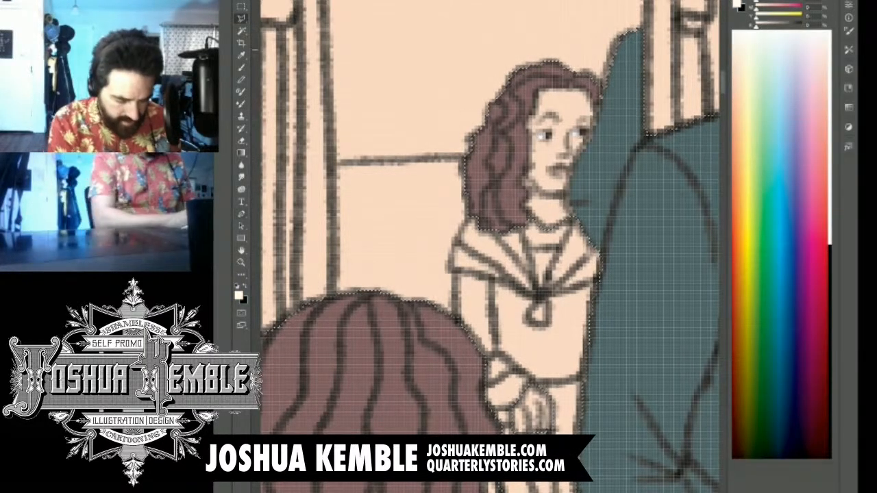
pyautogui.press('F7')
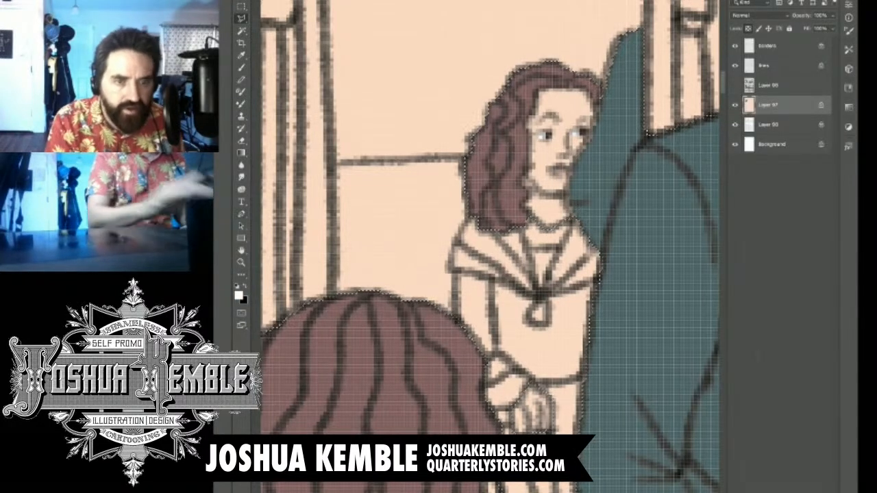
pyautogui.hotkey('alt', 'BackSpace')
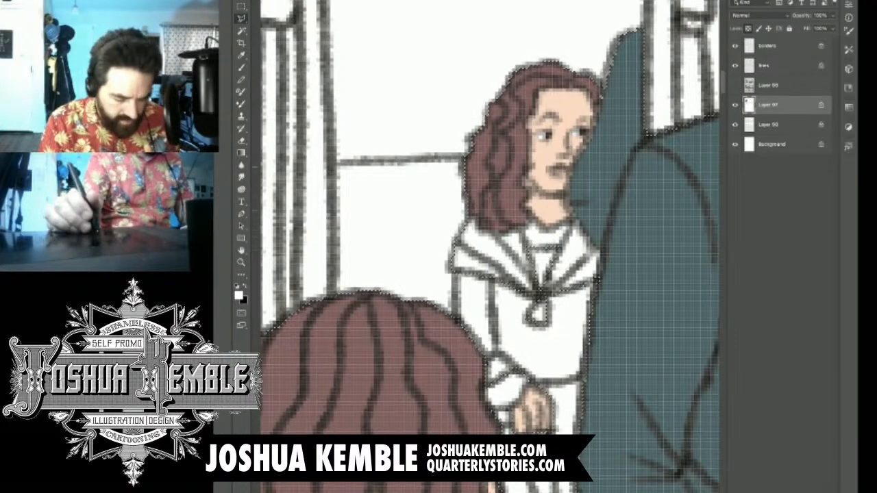
# Sample the blue of the seated woman's dress and fill the unprotected area with it.
pyautogui.scroll(-5, 608, 210)
pyautogui.press('i')
pyautogui.click(585, 465)
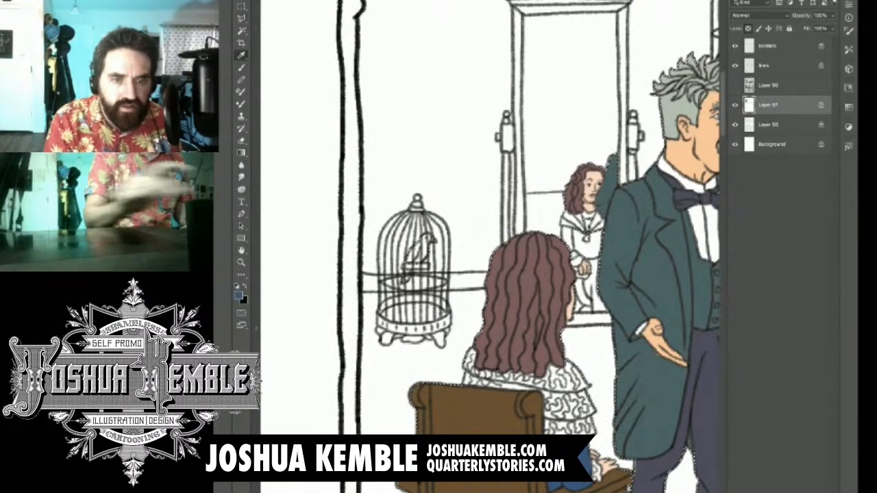
pyautogui.hotkey('alt', 'BackSpace')
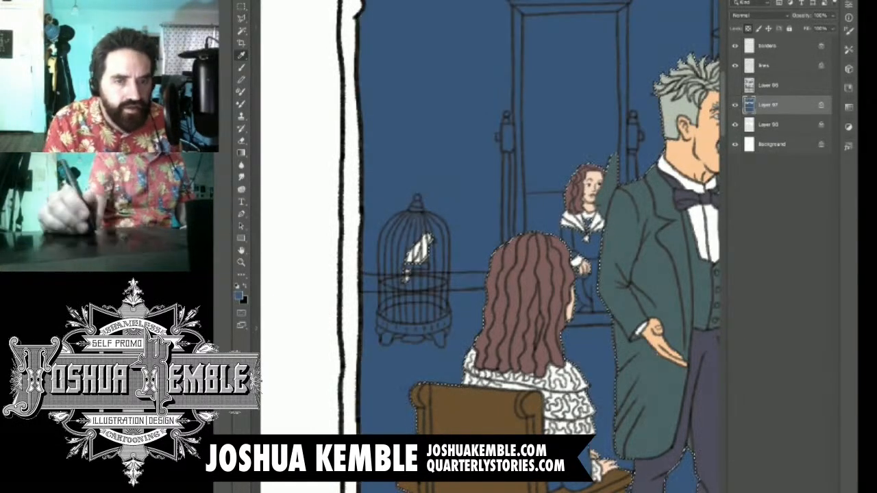
# Lasso the blue dress of the girl reflected in the mirror to exclude it from the active selection.
pyautogui.press('l')
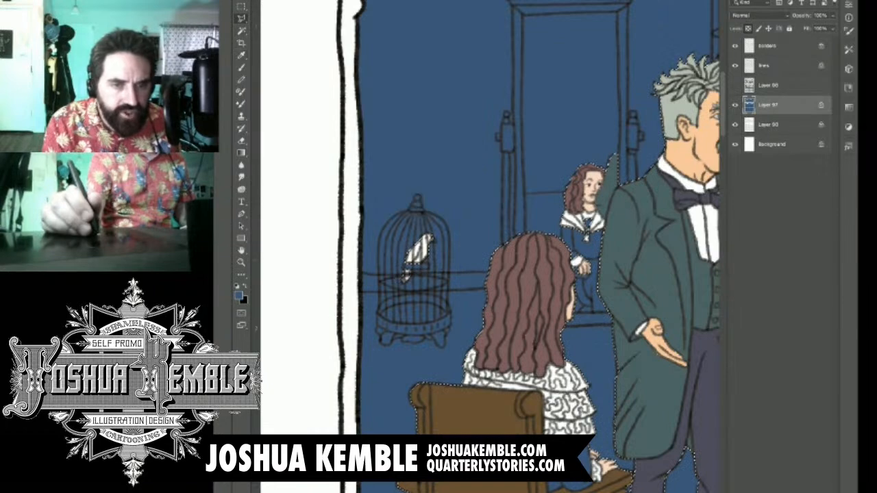
pyautogui.keyDown('super'); pyautogui.click(608, 209); pyautogui.keyUp('super')
pyautogui.keyDown('super'); pyautogui.click(615, 209); pyautogui.keyUp('super')
pyautogui.moveTo(619, 224)
pyautogui.mouseDown()
pyautogui.moveTo(578, 204)
pyautogui.moveTo(557, 132)
pyautogui.moveTo(508, 283)
pyautogui.moveTo(510, 324)
pyautogui.moveTo(542, 304)
pyautogui.moveTo(560, 348)
pyautogui.moveTo(568, 423)
pyautogui.moveTo(639, 426)
pyautogui.moveTo(649, 347)
pyautogui.mouseUp()
pyautogui.scroll(-5, 654, 359)
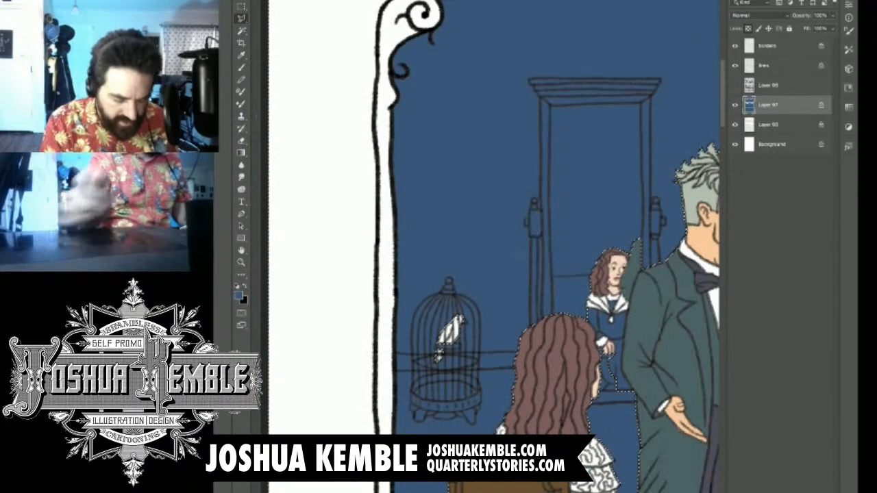
# Sample the armchair's brown and fill the remaining selection with it.
pyautogui.press('i')
pyautogui.click(527, 488)
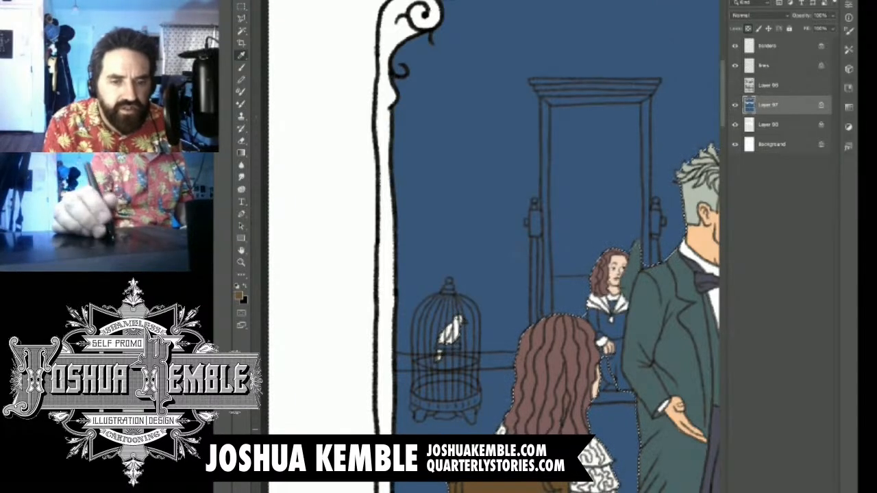
pyautogui.moveTo(521, 342); pyautogui.dragTo(524, 206)
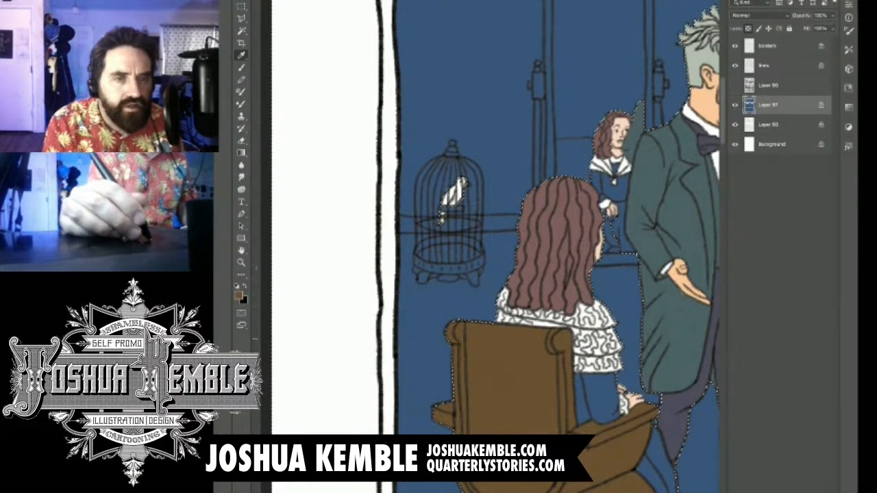
pyautogui.hotkey('alt', 'BackSpace')
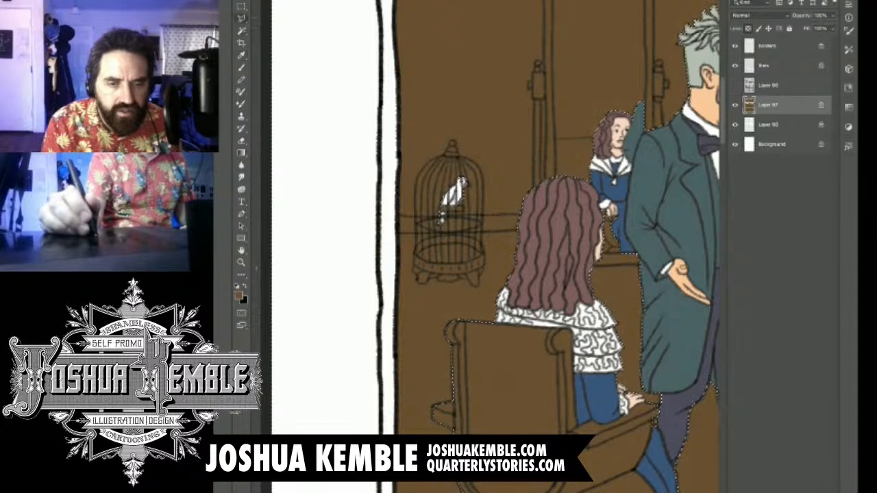
# Lasso the brown chair reflected beside the girl in the mirror to exclude it from the active selection.
pyautogui.press('l')
pyautogui.hotkey('ctrl', '+')
pyautogui.hotkey('ctrl', '+')
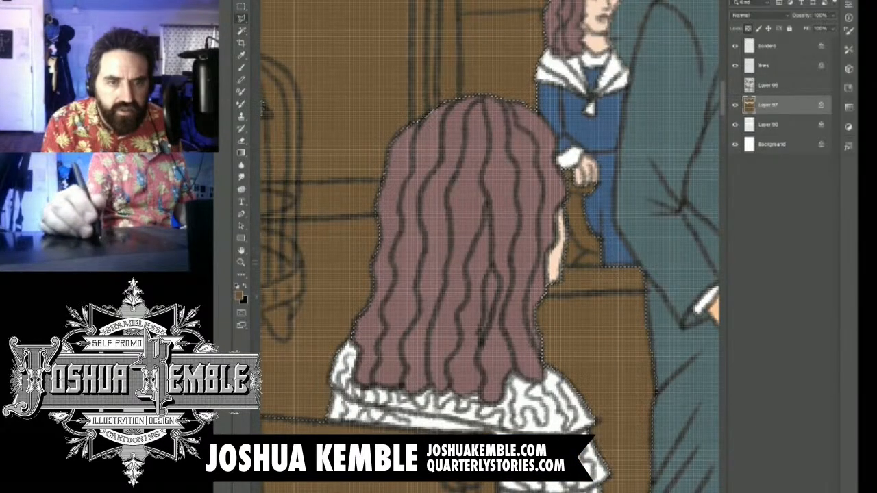
pyautogui.moveTo(519, 167); pyautogui.dragTo(529, 259)
pyautogui.moveTo(514, 144)
pyautogui.mouseDown()
pyautogui.moveTo(614, 161)
pyautogui.moveTo(621, 205)
pyautogui.mouseUp()
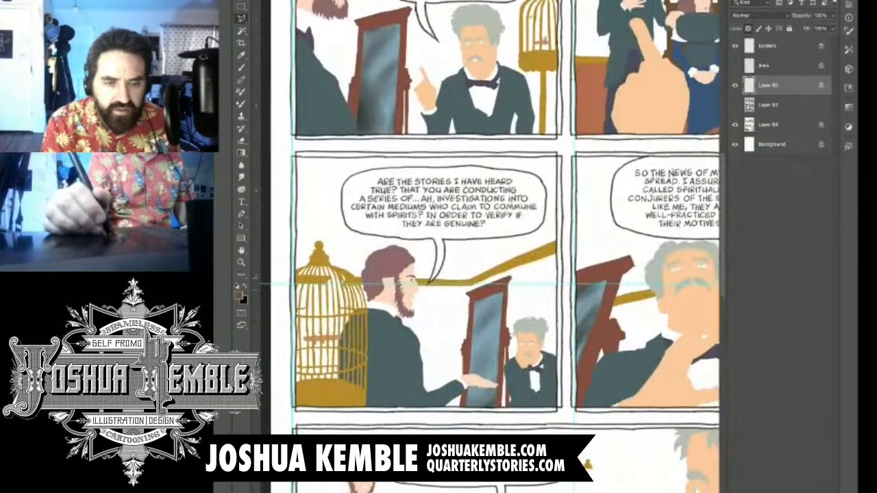
# Hide the borders and mirror shading layer in the reference page, and fill the comic page's selection with the light blue sampled from its mirror glass.
pyautogui.scroll(5, 478, 303)
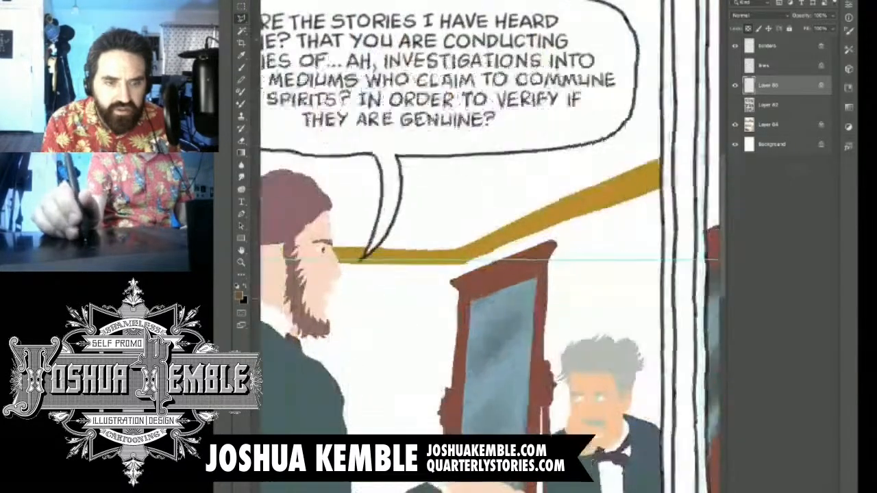
pyautogui.click(735, 124)
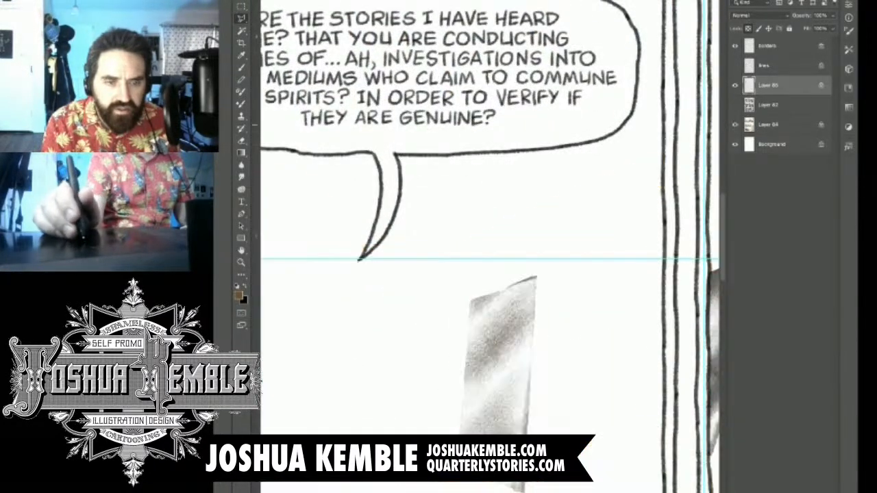
pyautogui.click(735, 125)
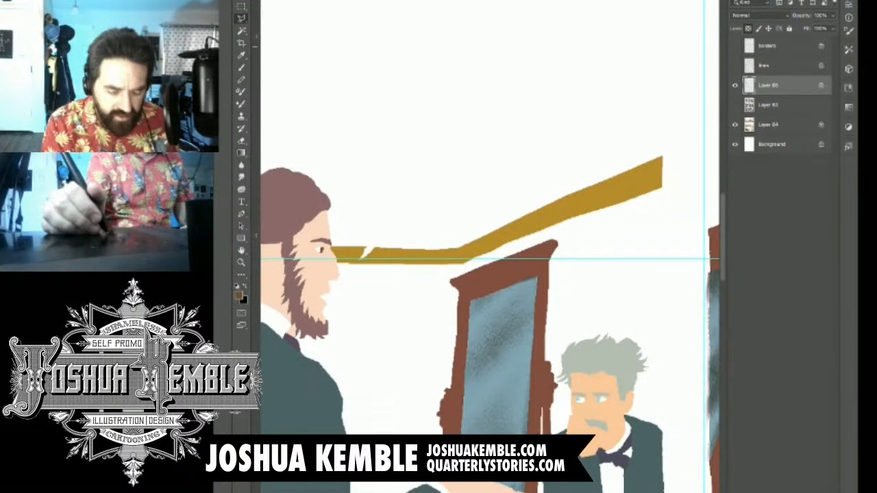
pyautogui.click(734, 85)
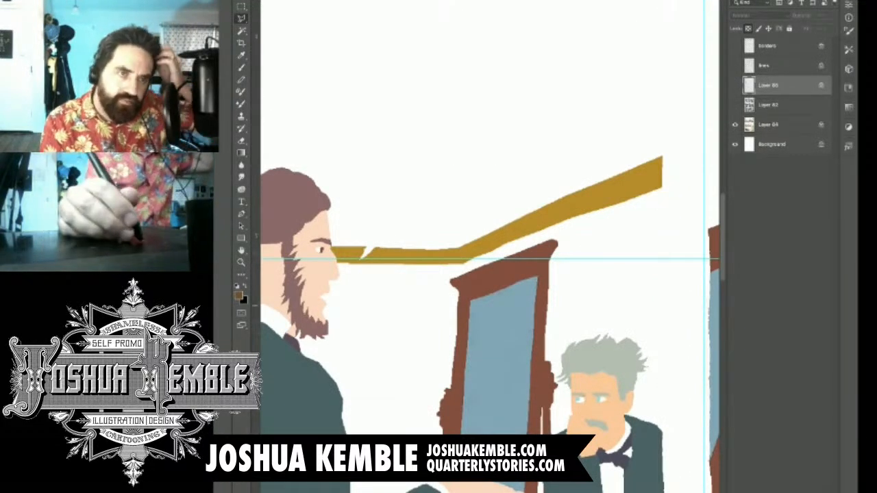
pyautogui.press('i')
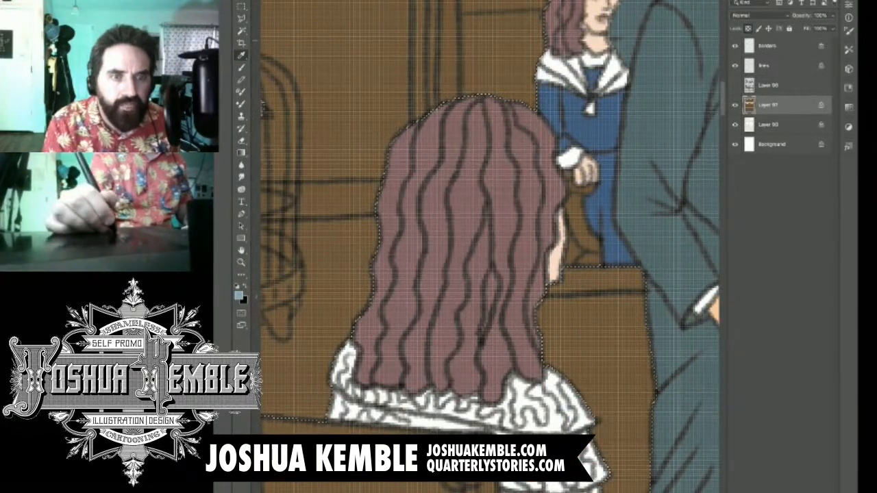
pyautogui.hotkey('alt', 'BackSpace')
# Outline the mirror glass along its inner frame with the Polygonal Lasso and exclude it from the selection.
pyautogui.moveTo(466, 137); pyautogui.dragTo(517, 394)
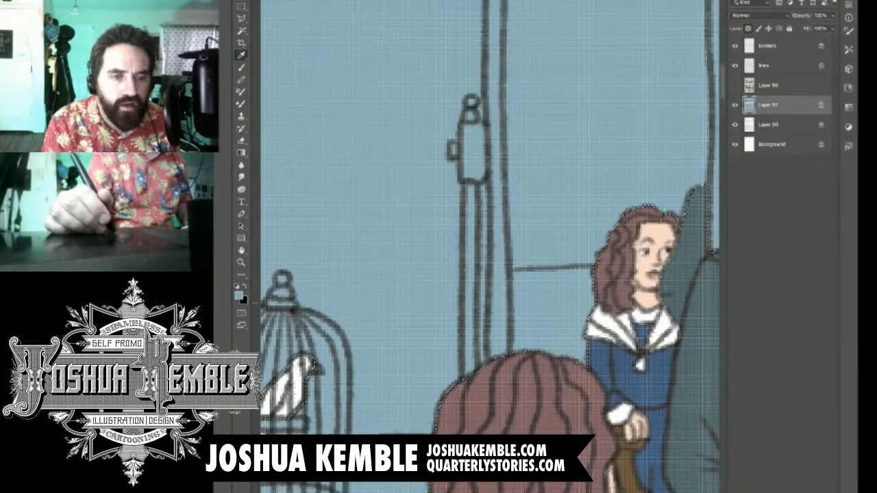
pyautogui.moveTo(548, 195); pyautogui.dragTo(417, 333)
pyautogui.hotkey('ctrl', '-')
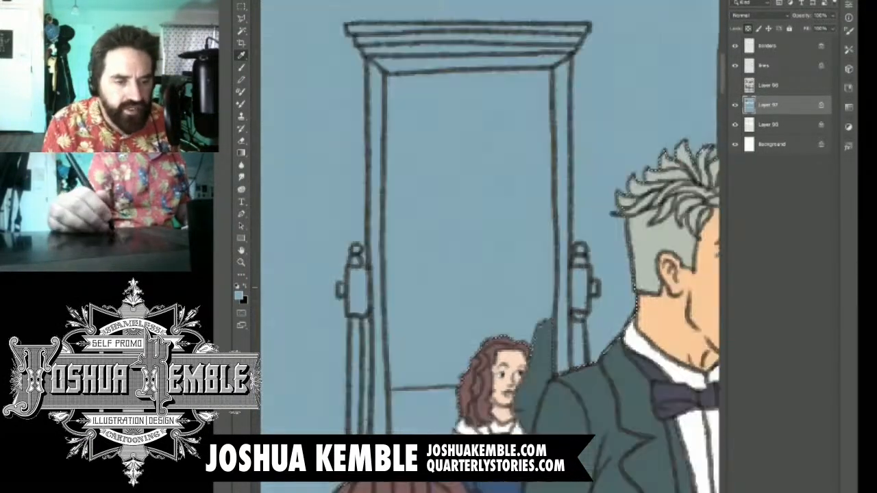
pyautogui.click(241, 19)
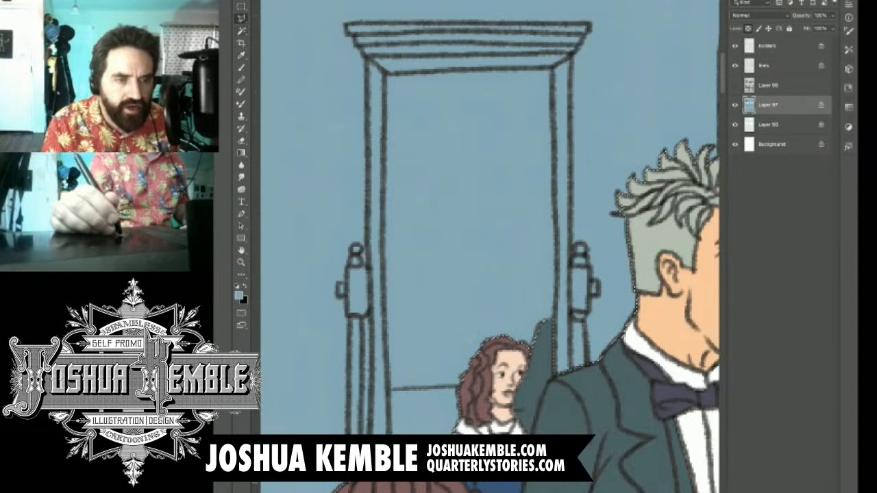
pyautogui.click(390, 438)
pyautogui.click(384, 253)
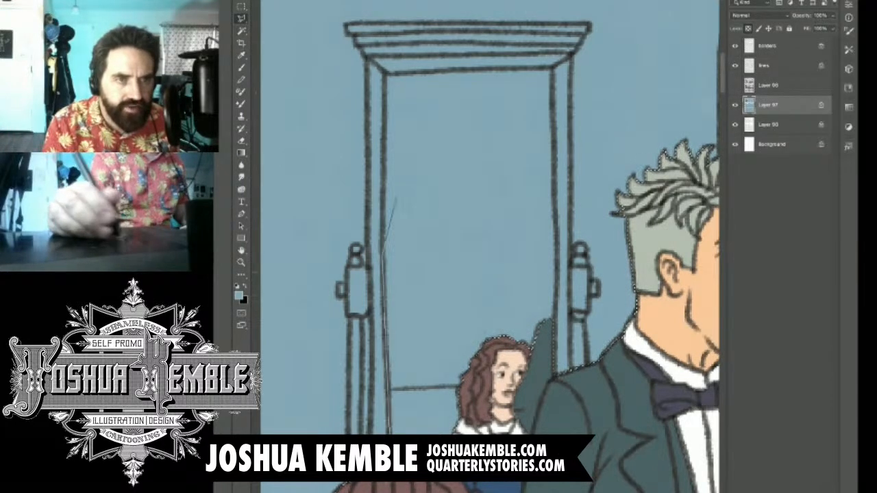
pyautogui.click(384, 72)
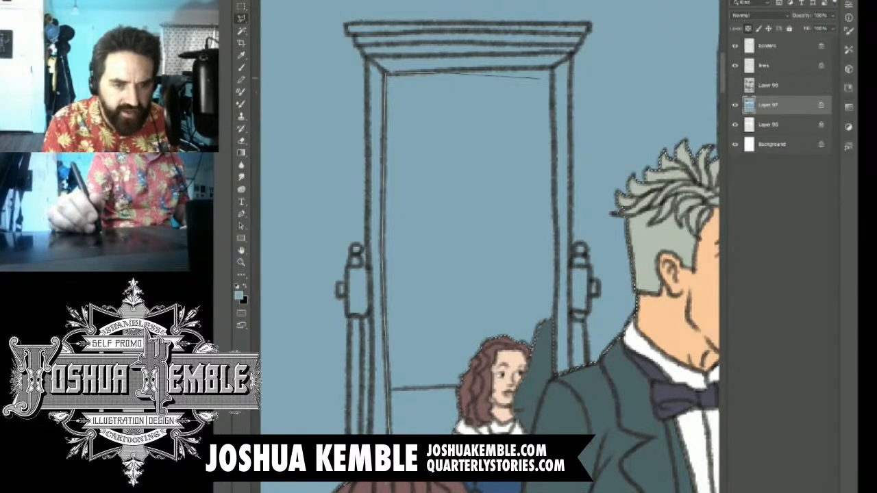
pyautogui.click(553, 68)
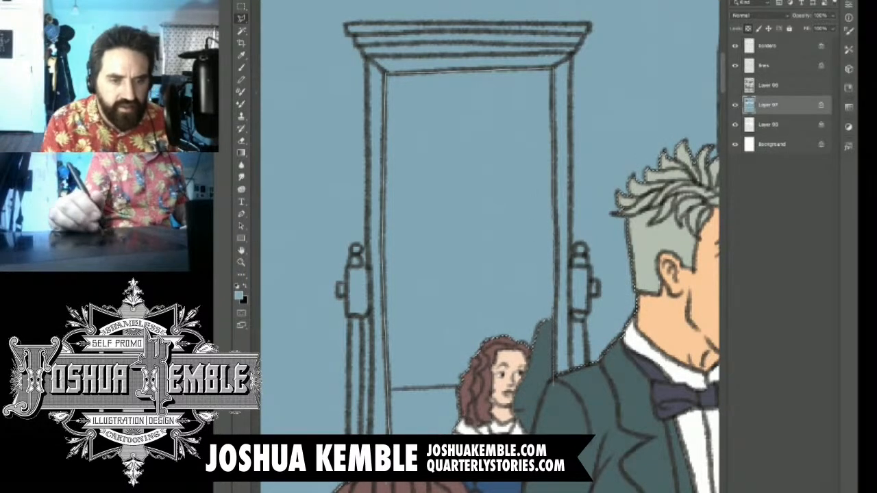
pyautogui.click(555, 384)
pyautogui.click(512, 485)
pyautogui.click(388, 486)
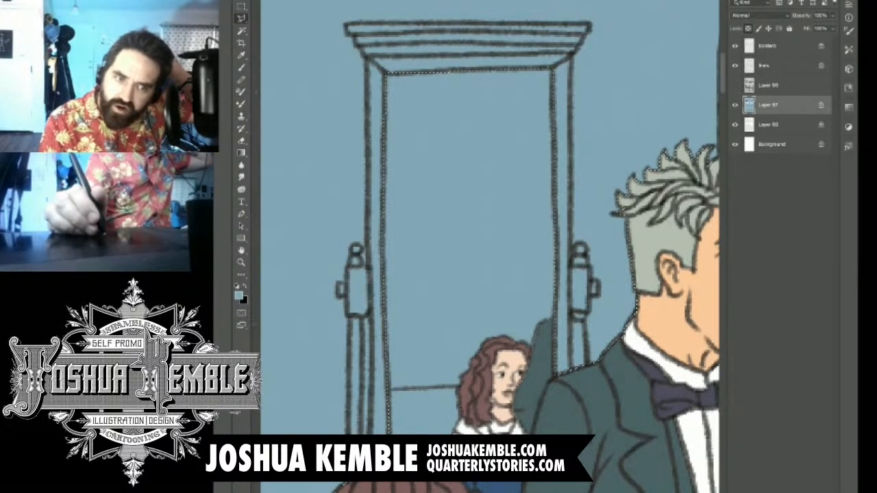
# Sample the mirror frame's reddish brown from the reference page and fill the comic page's remaining selection with it.
pyautogui.hotkey('ctrl', 'Tab')
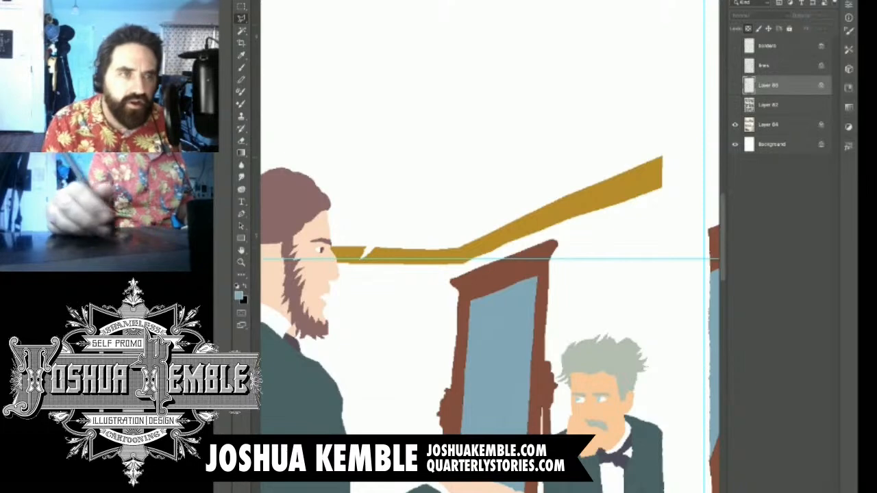
pyautogui.press('i')
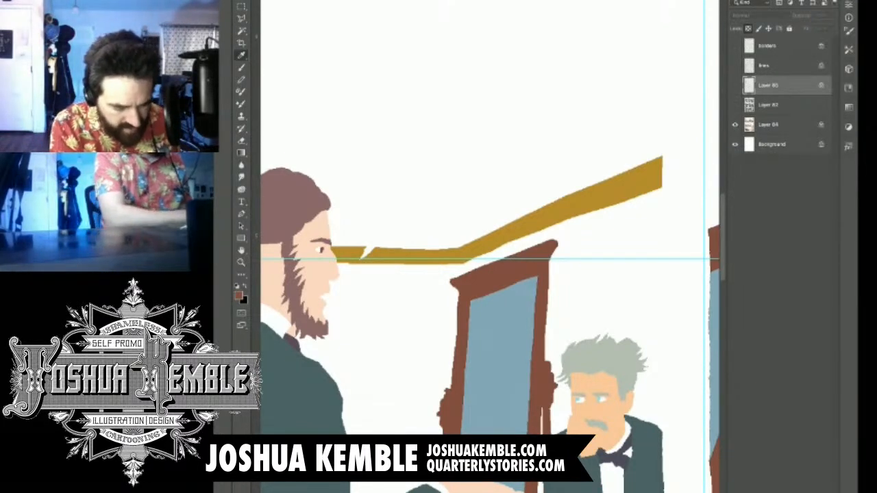
pyautogui.hotkey('ctrl', 'Tab')
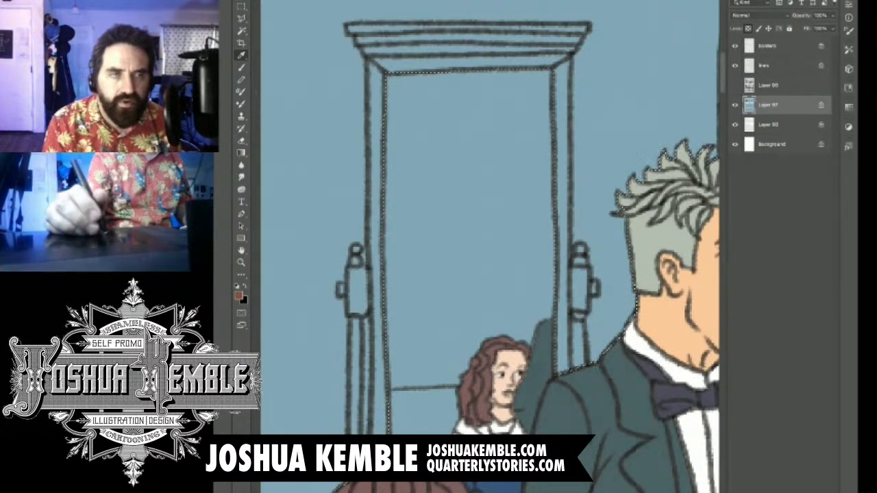
pyautogui.hotkey('alt', 'BackSpace')
# Outline the mirror's left support post, bracket and knob with the Polygonal Lasso and exclude them from the selection.
pyautogui.moveTo(445, 223); pyautogui.dragTo(490, 202)
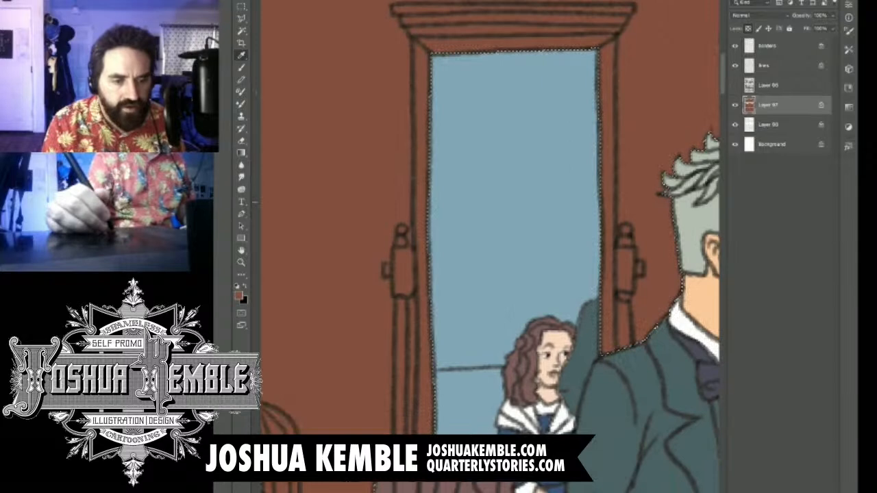
pyautogui.press('l')
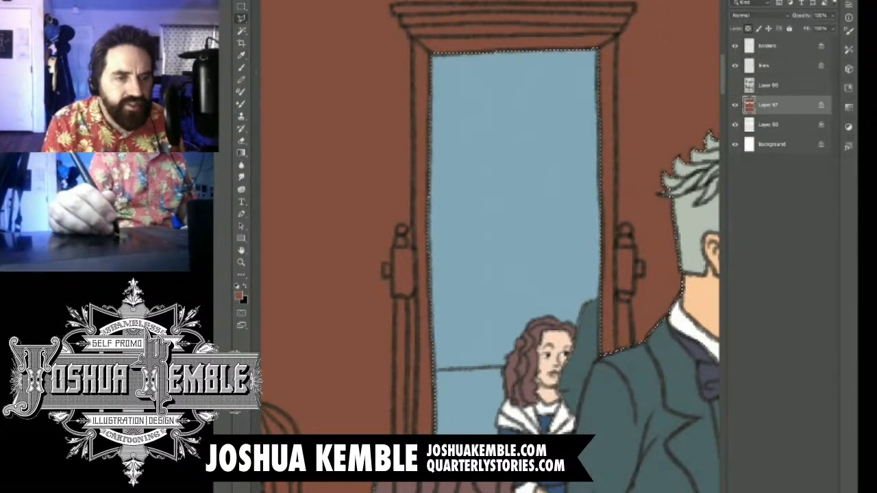
pyautogui.click(393, 436)
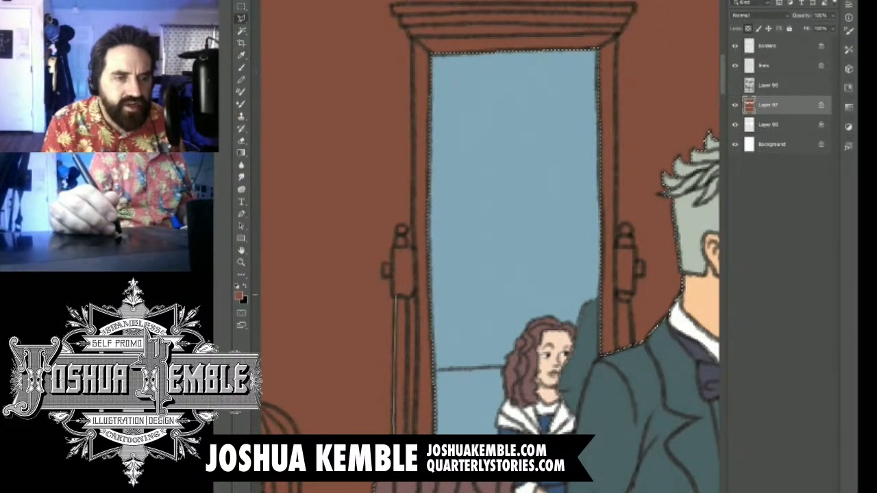
pyautogui.click(395, 296)
pyautogui.click(381, 276)
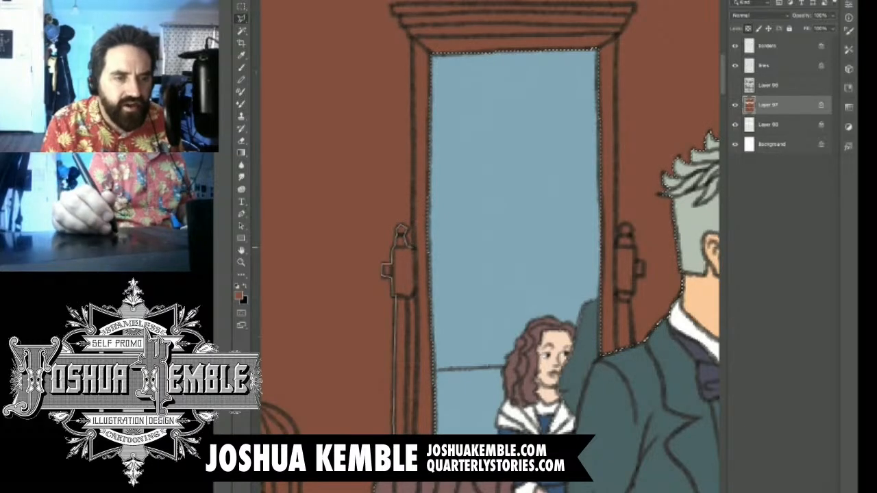
pyautogui.scroll(1, 410, 248)
pyautogui.click(414, 257)
pyautogui.click(415, 301)
pyautogui.click(408, 310)
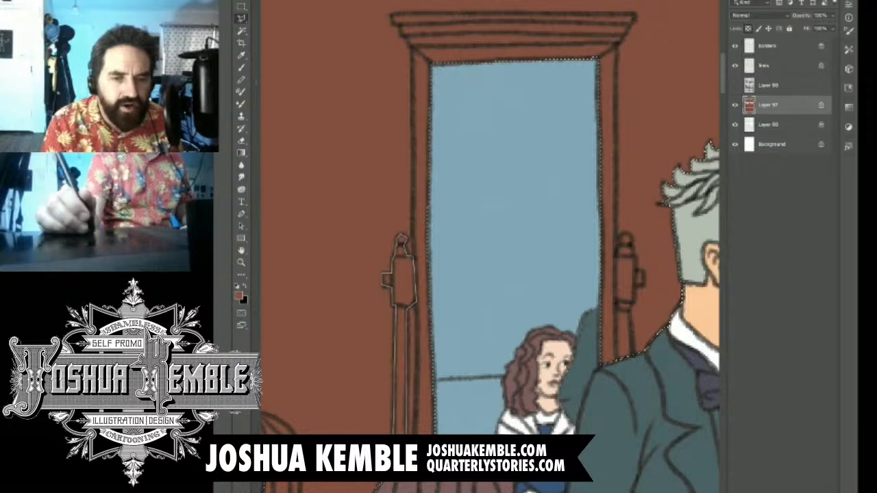
pyautogui.press('Return')
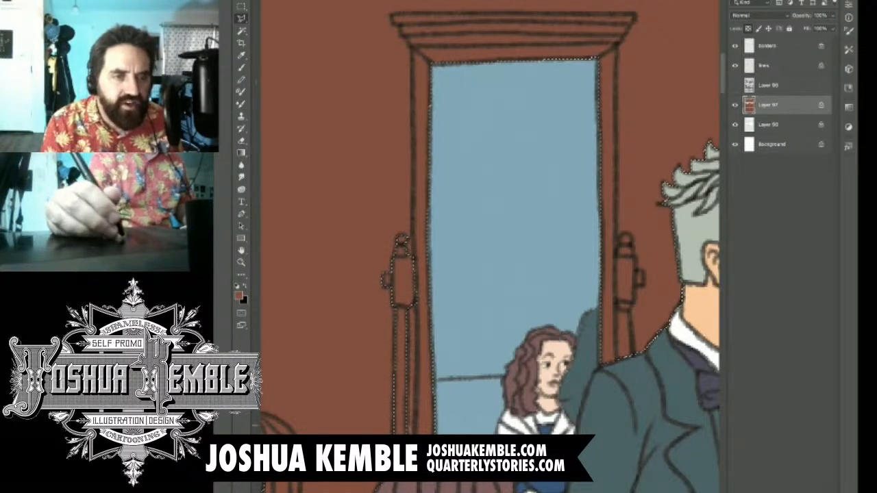
# Exclude the mirror's outer frame, top moulding and right support post from the selection by tracing their outlines.
pyautogui.click(414, 303)
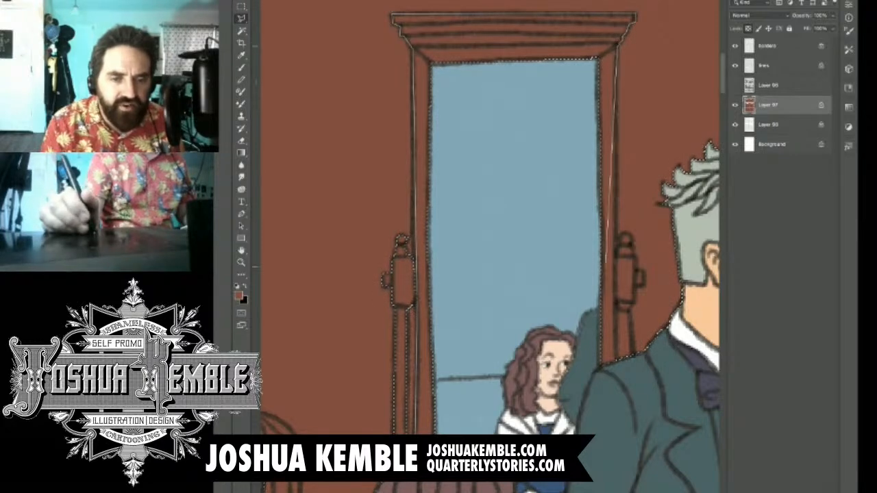
pyautogui.click(615, 257)
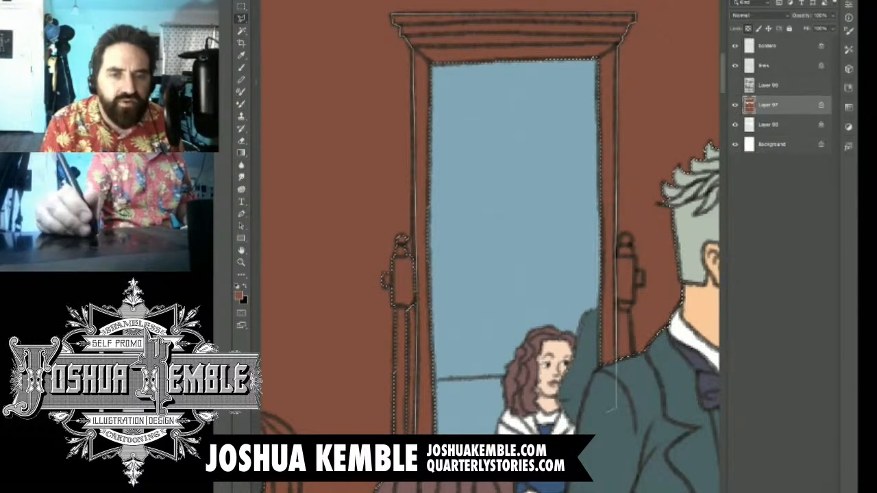
pyautogui.press('Return')
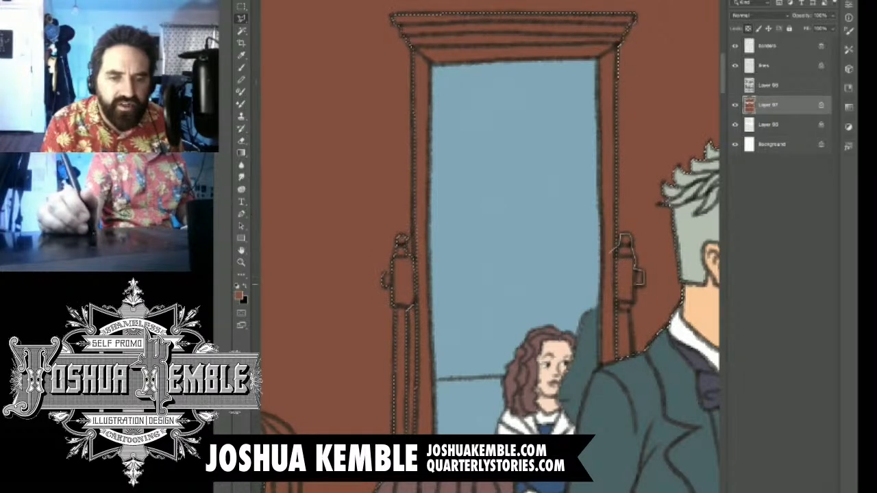
pyautogui.moveTo(625, 301)
pyautogui.mouseDown()
pyautogui.moveTo(630, 374)
pyautogui.moveTo(584, 396)
pyautogui.moveTo(582, 339)
pyautogui.mouseUp()
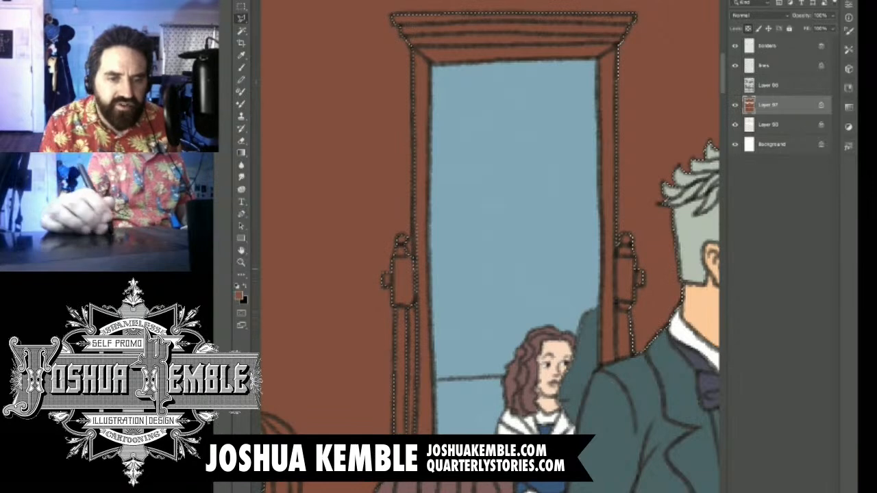
# Sample the bird perch's tan from the reference page and fill the comic page's remaining selection with it.
pyautogui.hotkey('ctrl', '-')
pyautogui.hotkey('ctrl', '-')
pyautogui.hotkey('ctrl', '-')
pyautogui.hotkey('ctrl', '+')
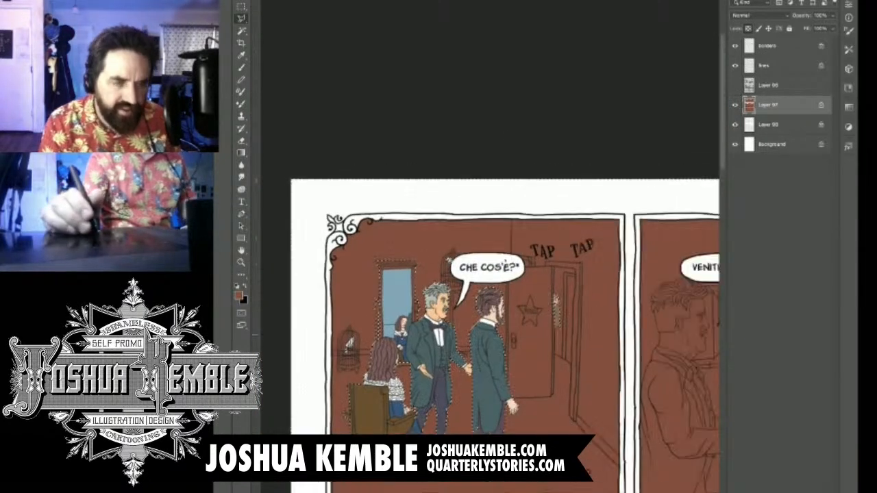
pyautogui.hscroll(1, 490, 335)
pyautogui.press('i')
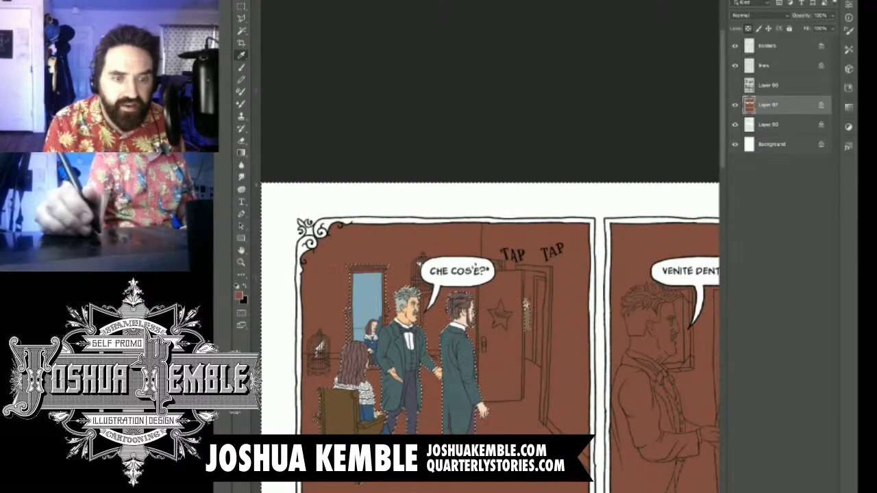
pyautogui.hotkey('ctrl', 'Tab')
pyautogui.moveTo(411, 308); pyautogui.dragTo(689, 226)
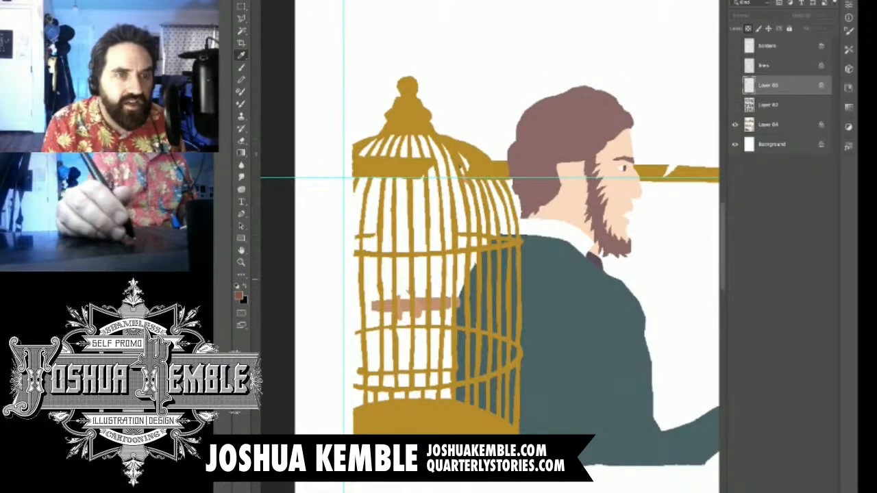
pyautogui.hotkey('ctrl', 'Tab')
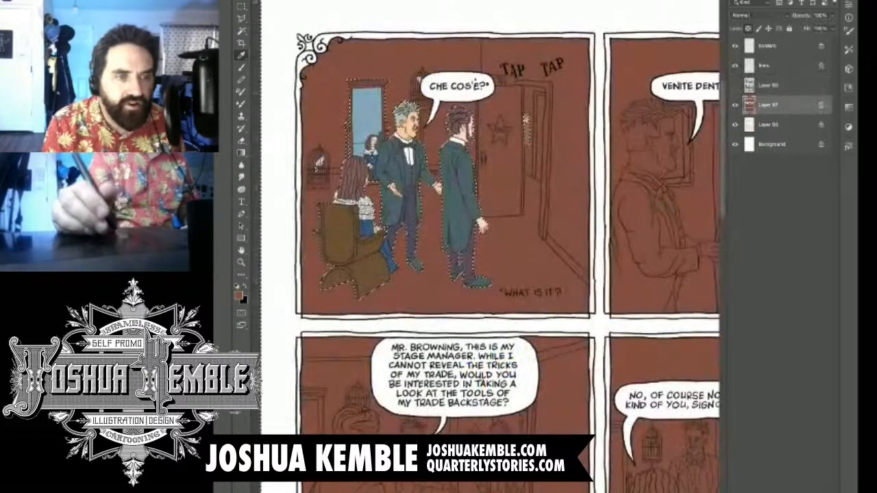
pyautogui.hotkey('ctrl', 'Tab')
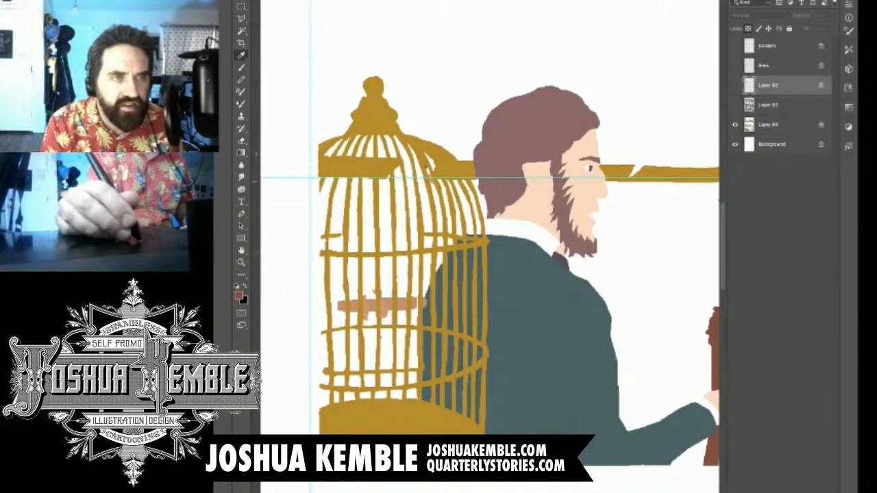
pyautogui.click(381, 303)
pyautogui.hotkey('ctrl', 'Tab')
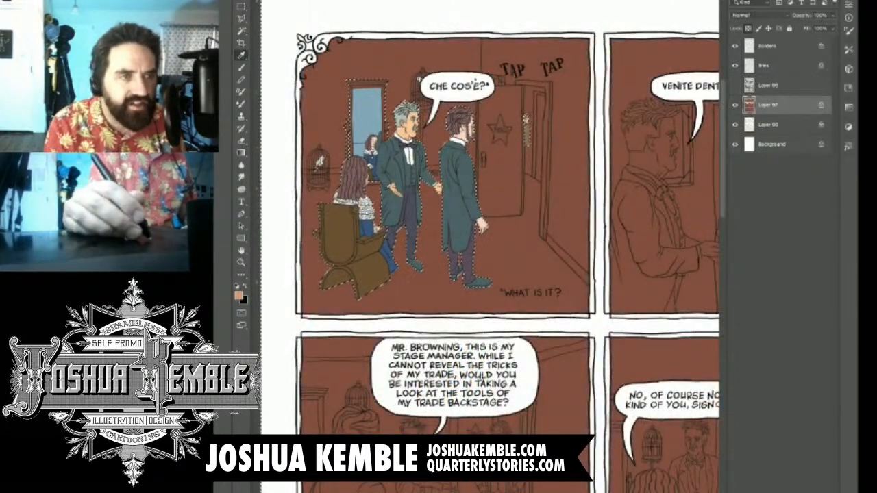
pyautogui.hotkey('alt', 'BackSpace')
# Resample the perch's pinkish tan from the reference page and refill the remaining selection with it.
pyautogui.press('l')
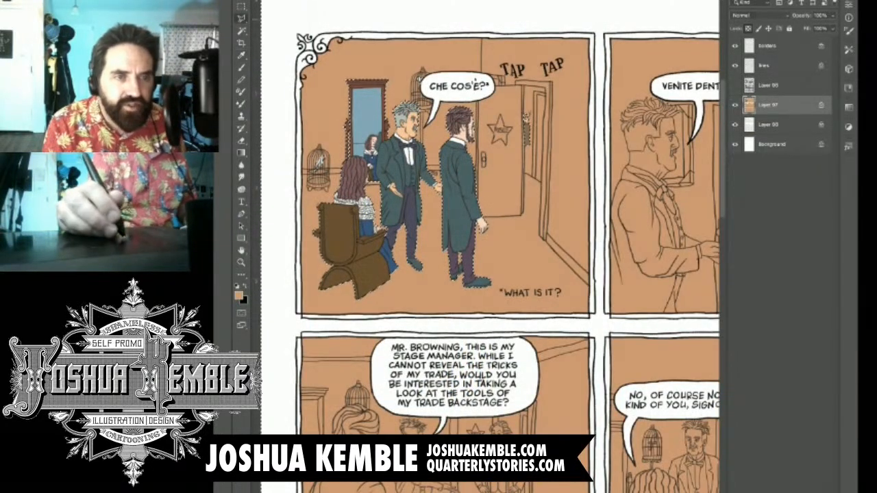
pyautogui.moveTo(418, 76); pyautogui.dragTo(479, 76)
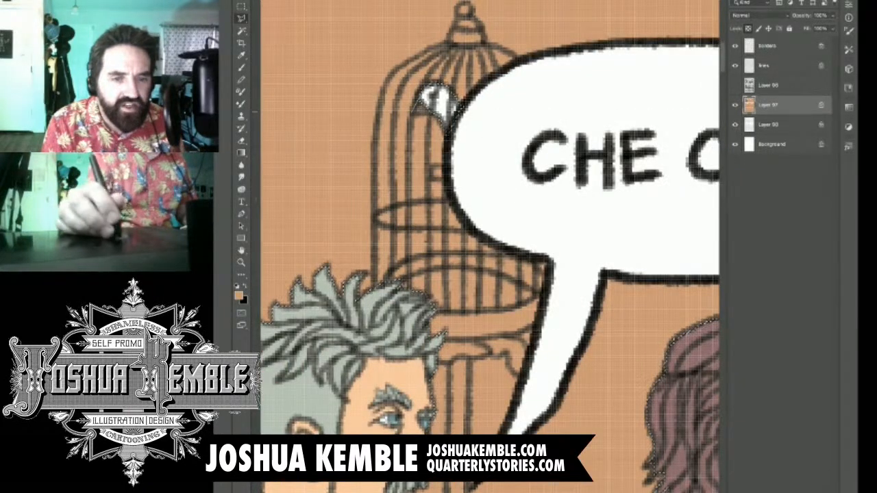
pyautogui.moveTo(274, 312); pyautogui.dragTo(706, 141)
pyautogui.moveTo(274, 397); pyautogui.dragTo(617, 146)
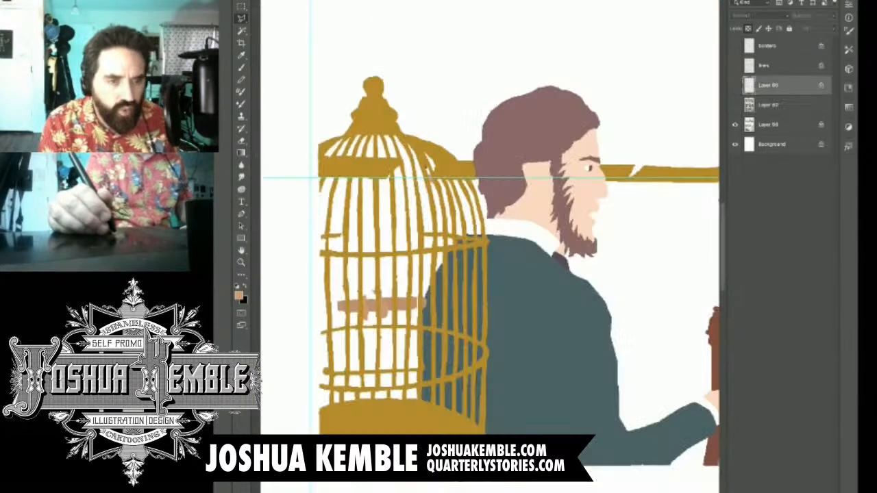
pyautogui.press('i')
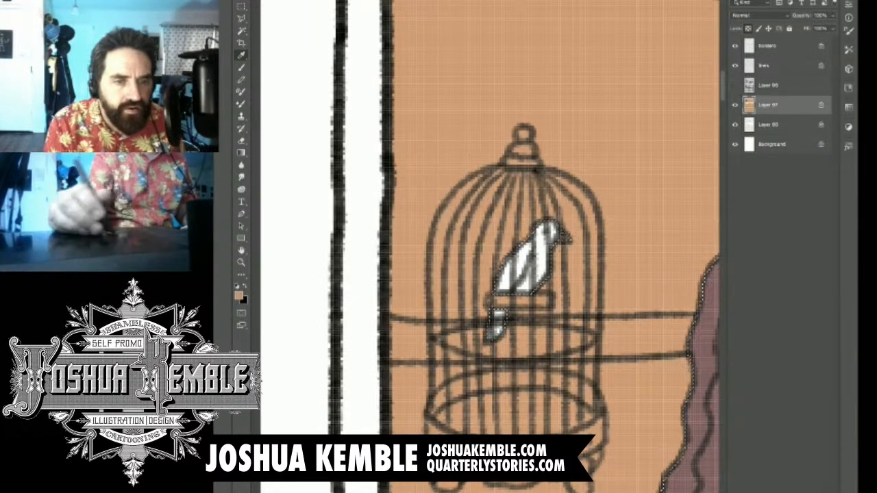
# Outline the bird perches in both birdcages of the first panel with the Polygonal Lasso and exclude them from the selection.
pyautogui.press('l')
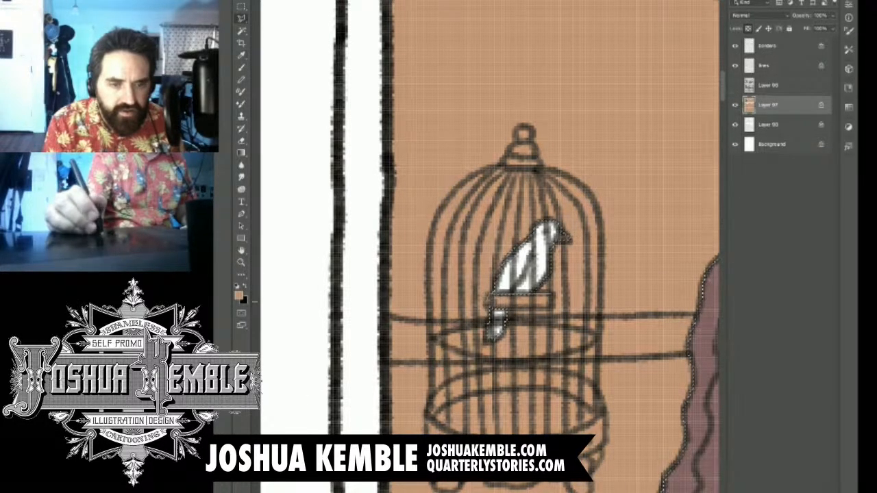
pyautogui.moveTo(672, 302); pyautogui.dragTo(274, 308)
pyautogui.moveTo(671, 274); pyautogui.dragTo(294, 302)
pyautogui.moveTo(616, 212); pyautogui.dragTo(352, 349)
pyautogui.moveTo(281, 178); pyautogui.dragTo(694, 332)
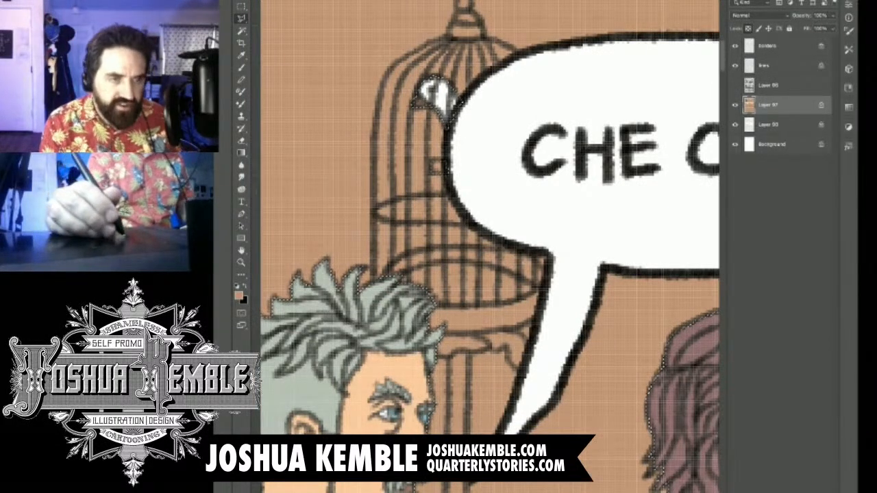
# Sample the birdcage's gold from the reference page and fill the comic page's remaining selection with it.
pyautogui.hotkey('ctrl', 'Tab')
pyautogui.press('i')
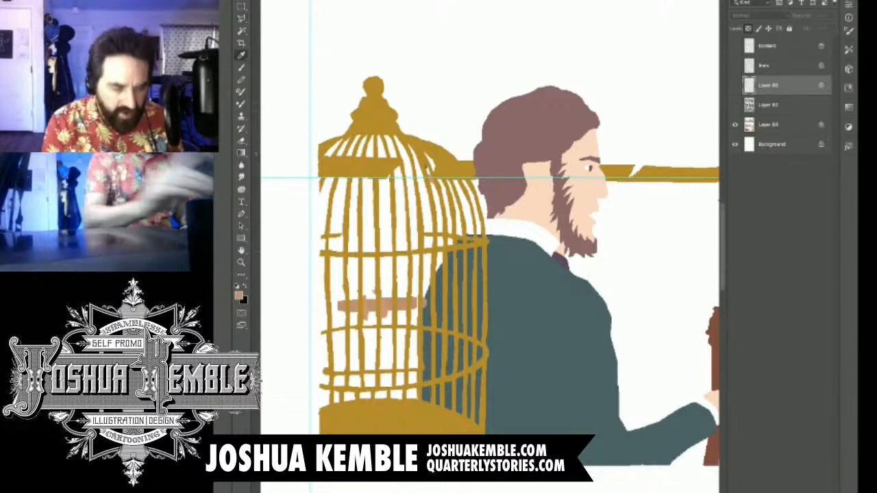
pyautogui.hotkey('ctrl', 'Tab')
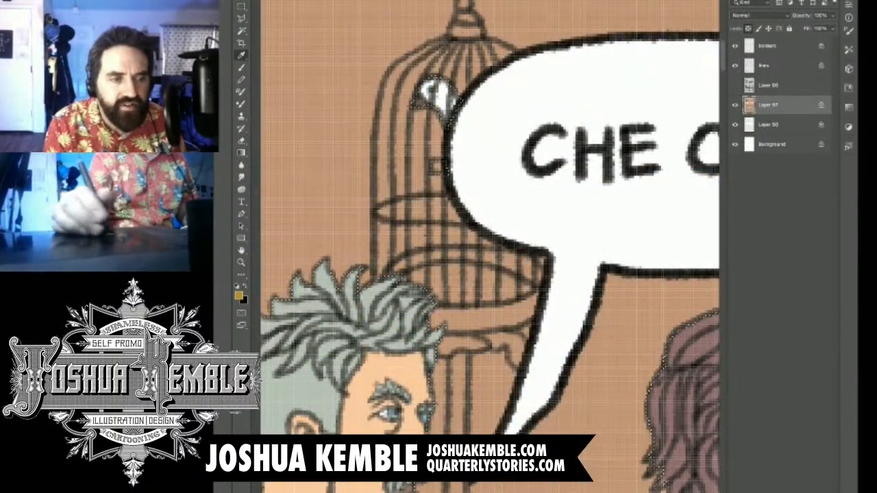
pyautogui.hotkey('alt', 'BackSpace')
# Outline the left birdcage's base, feet and top finial with the Polygonal Lasso and exclude them from the selection.
pyautogui.moveTo(480, 424); pyautogui.dragTo(438, 68)
pyautogui.moveTo(301, 411); pyautogui.dragTo(714, 100)
pyautogui.moveTo(548, 308); pyautogui.dragTo(543, 215)
pyautogui.press('l')
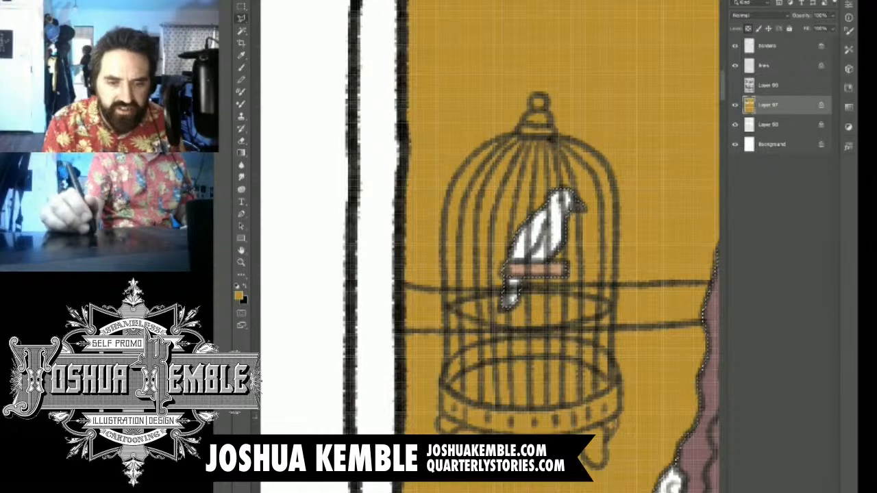
pyautogui.moveTo(619, 375)
pyautogui.mouseDown()
pyautogui.moveTo(586, 342)
pyautogui.moveTo(504, 336)
pyautogui.mouseUp()
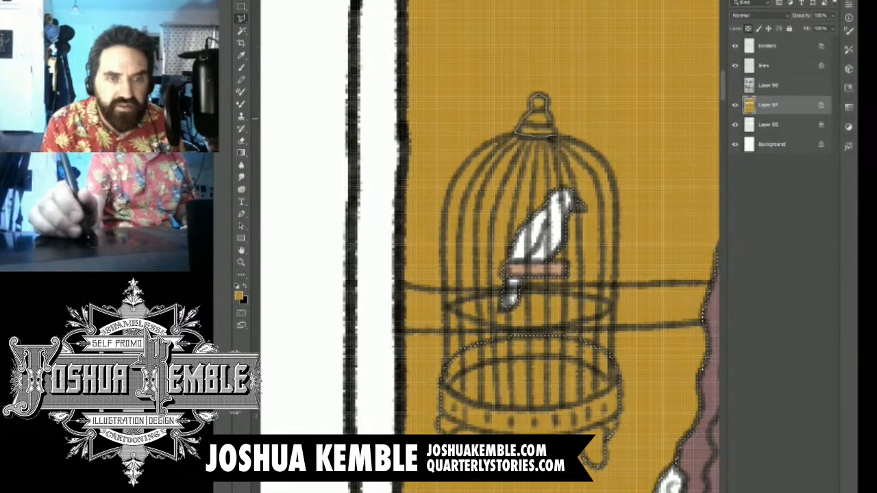
# Trace the finial, base and stand of the birdcage behind the speech balloon and exclude them from the selection.
pyautogui.hscroll(10, 490, 247)
pyautogui.scroll(10, 489, 246)
pyautogui.moveTo(489, 247); pyautogui.dragTo(491, 243)
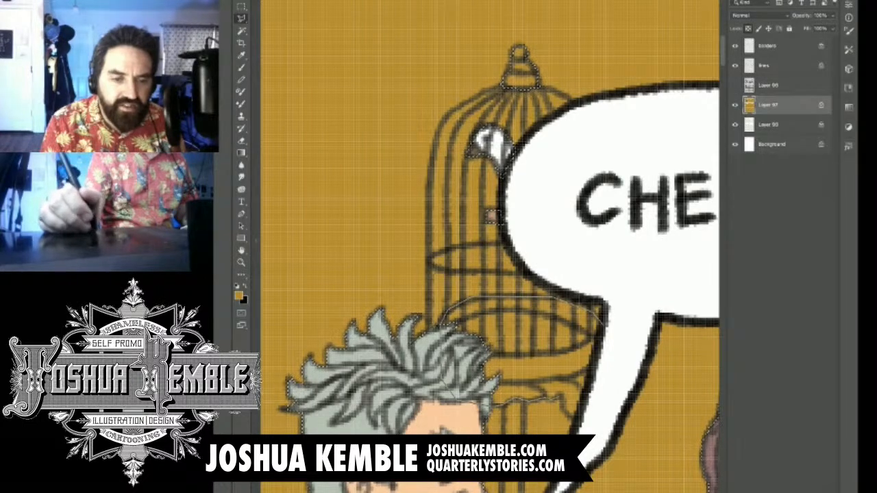
pyautogui.click(581, 426)
pyautogui.click(608, 391)
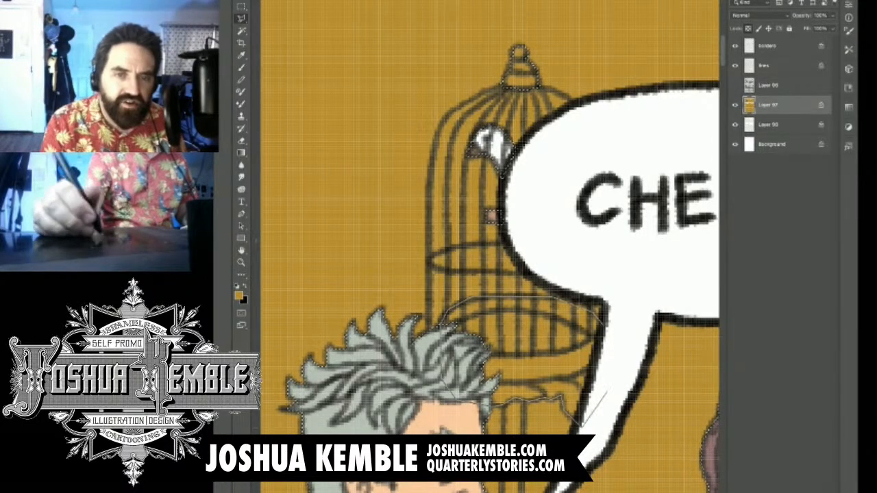
pyautogui.click(605, 327)
pyautogui.moveTo(603, 357); pyautogui.dragTo(616, 182)
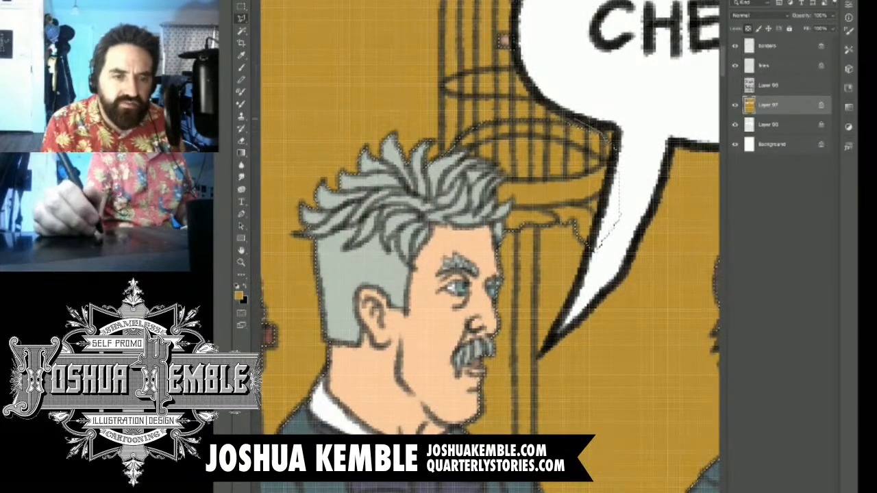
pyautogui.moveTo(559, 161); pyautogui.dragTo(562, 171)
pyautogui.moveTo(559, 238); pyautogui.dragTo(568, 96)
pyautogui.moveTo(526, 74)
pyautogui.mouseDown()
pyautogui.moveTo(522, 346)
pyautogui.moveTo(543, 352)
pyautogui.moveTo(544, 62)
pyautogui.moveTo(527, 72)
pyautogui.mouseUp()
pyautogui.moveTo(626, 137); pyautogui.dragTo(536, 141)
# Examine the flat colours of the birdcages, stand and wall trim on the reference page against the comic page's first panel.
pyautogui.moveTo(616, 199); pyautogui.dragTo(468, 274)
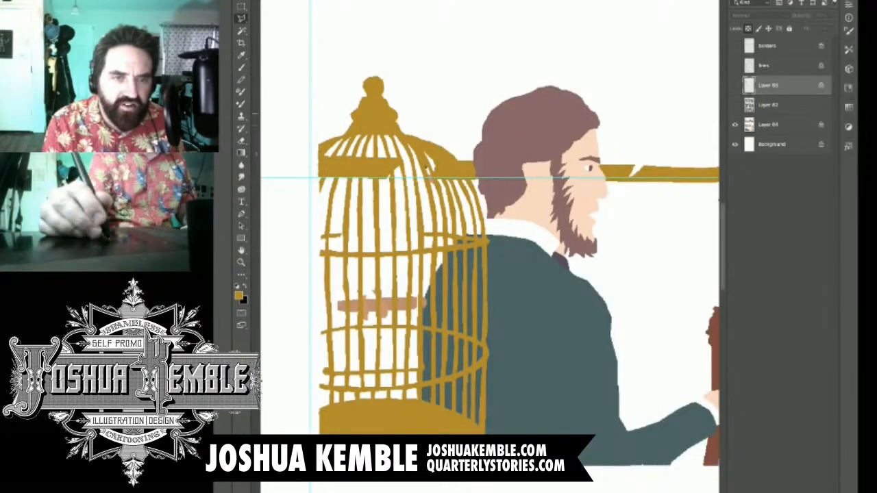
pyautogui.moveTo(614, 113); pyautogui.dragTo(545, 115)
pyautogui.moveTo(651, 281); pyautogui.dragTo(307, 46)
pyautogui.moveTo(480, 274); pyautogui.dragTo(460, 150)
pyautogui.moveTo(415, 41); pyautogui.dragTo(467, 419)
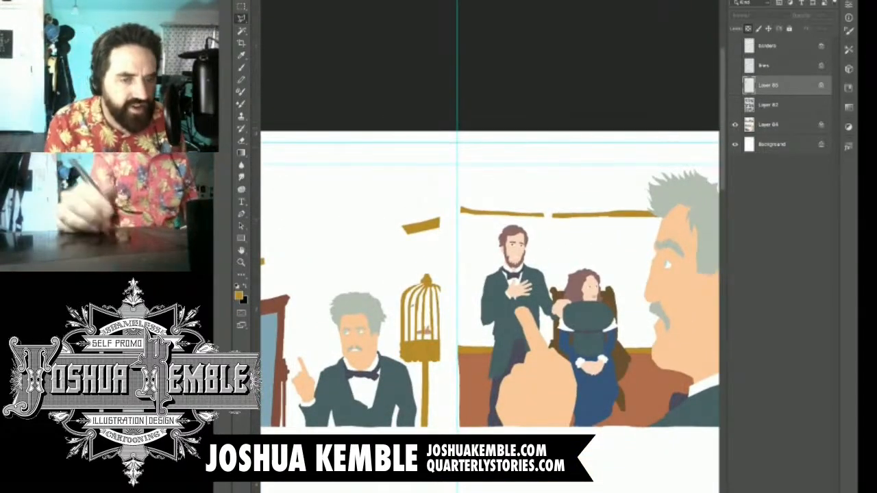
pyautogui.press('i')
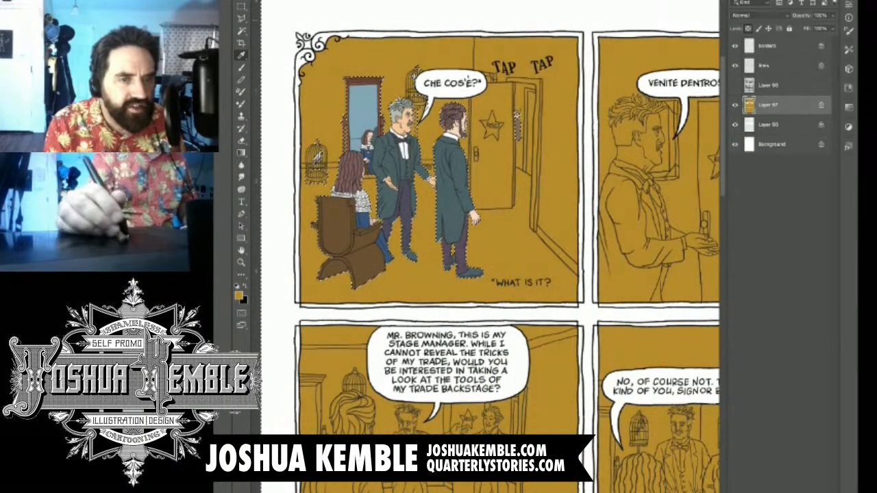
pyautogui.press('l')
pyautogui.moveTo(363, 157); pyautogui.dragTo(422, 159)
pyautogui.moveTo(402, 224); pyautogui.dragTo(492, 215)
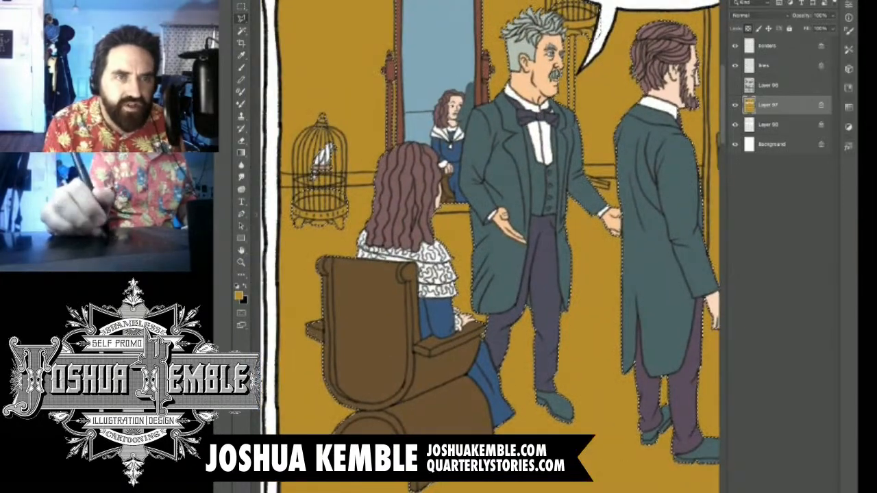
# Check the door, star and wall trim colours on the other coloured pages, hiding the finished page's shading layer to see the flats.
pyautogui.hotkey('ctrl', 'Tab')
pyautogui.moveTo(561, 171); pyautogui.dragTo(421, 387)
pyautogui.moveTo(384, 445); pyautogui.dragTo(511, 204)
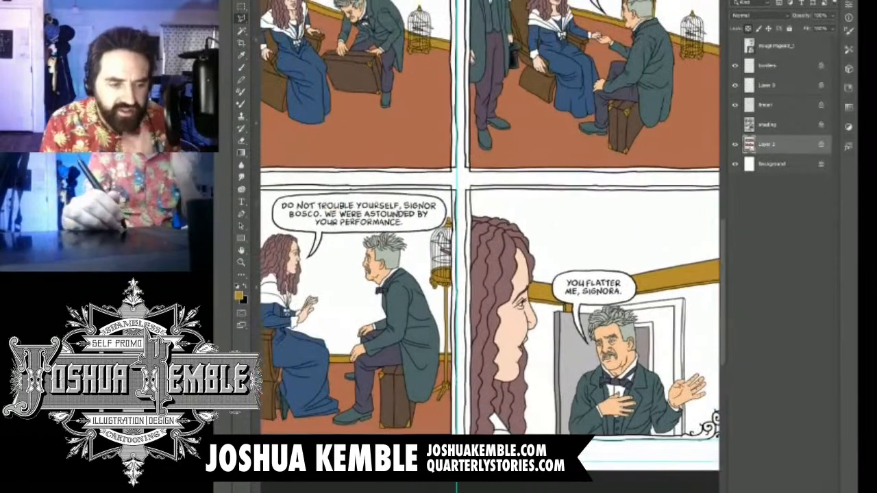
pyautogui.hotkey('ctrl', 'Tab')
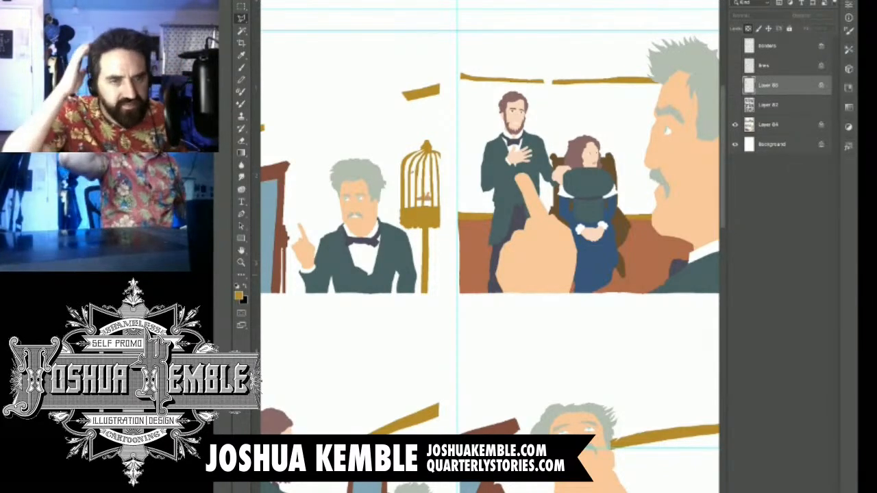
pyautogui.hotkey('ctrl', 'Tab')
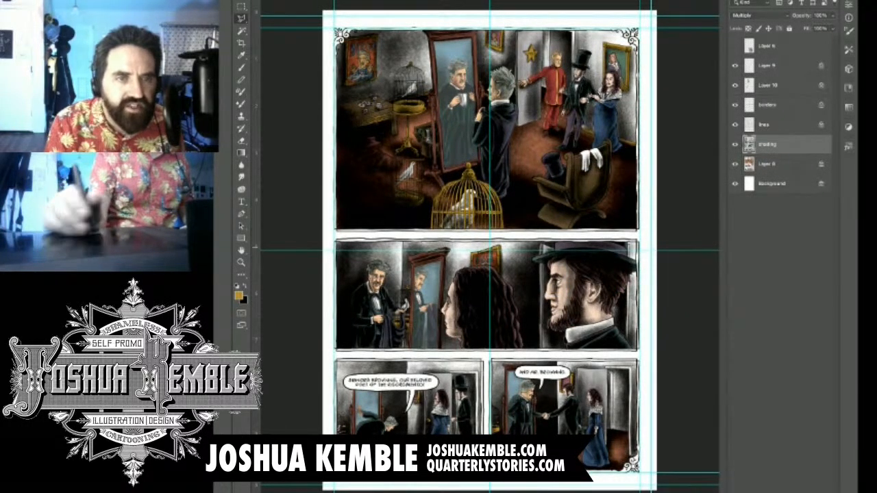
pyautogui.click(735, 144)
pyautogui.click(735, 145)
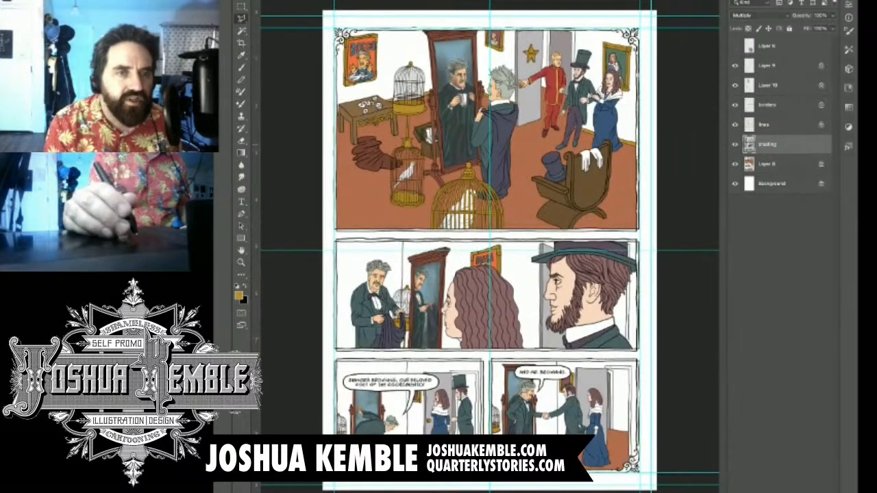
# Return to the comic page, outline the BOSCO star on the door with the Polygonal Lasso and exclude it from the selection.
pyautogui.hotkey('ctrl', 'Tab')
pyautogui.moveTo(582, 178); pyautogui.dragTo(389, 315)
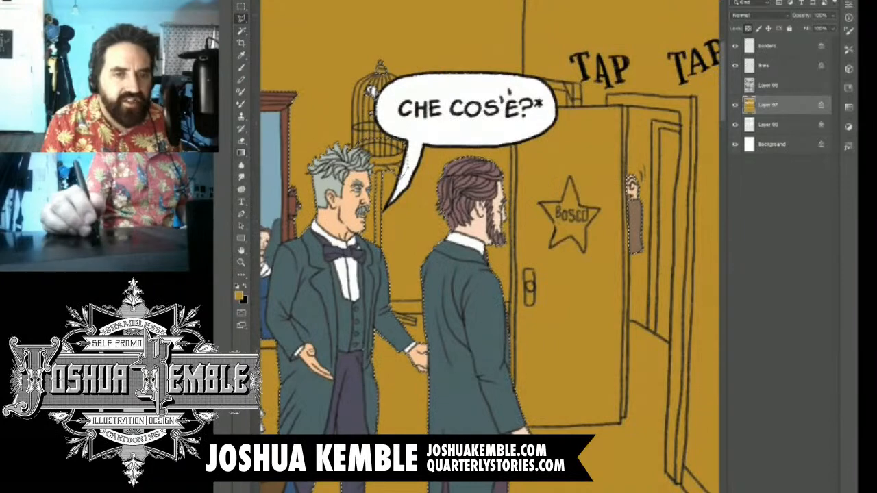
pyautogui.moveTo(566, 223); pyautogui.dragTo(630, 225)
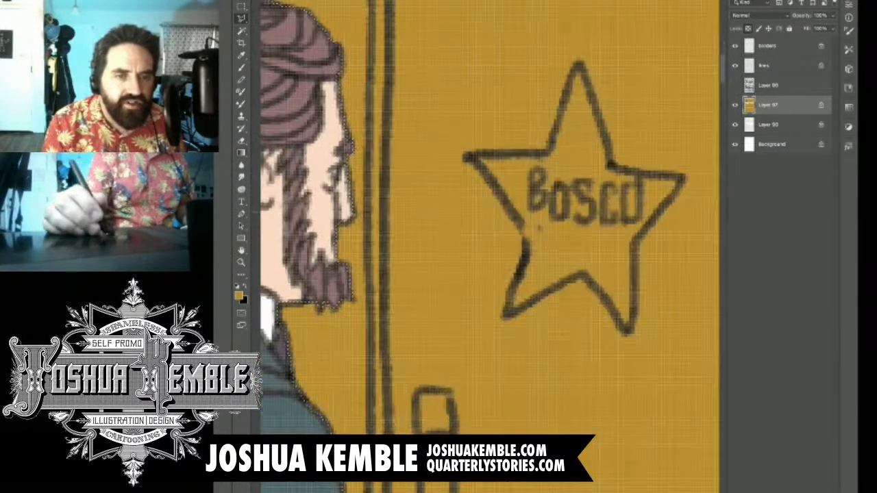
pyautogui.click(474, 157)
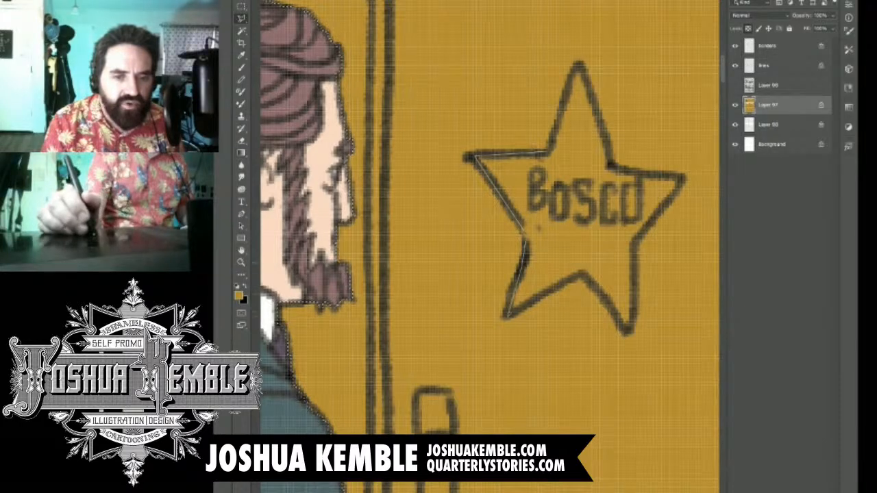
pyautogui.click(582, 275)
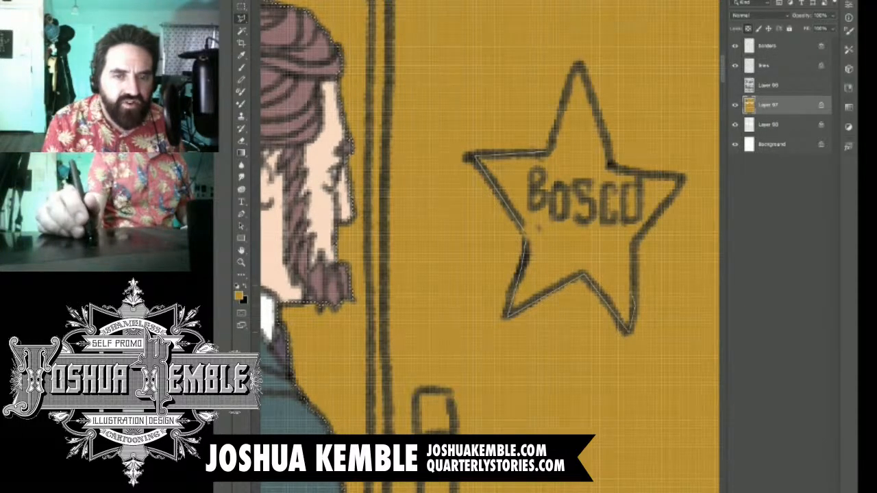
pyautogui.click(636, 241)
pyautogui.click(609, 164)
pyautogui.click(579, 63)
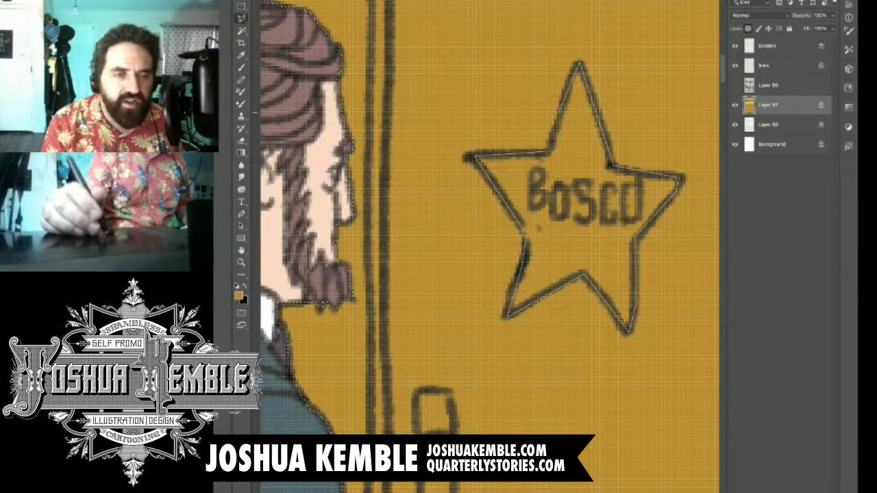
pyautogui.click(550, 151)
# Outline the door's handle plate below the star and exclude it from the selection.
pyautogui.moveTo(507, 402)
pyautogui.mouseDown()
pyautogui.moveTo(526, 229)
pyautogui.moveTo(549, 181)
pyautogui.mouseUp()
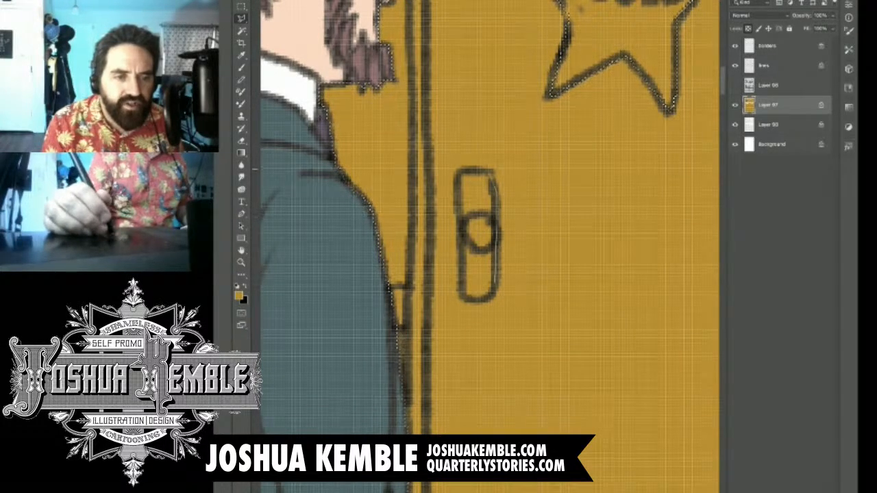
pyautogui.click(458, 181)
pyautogui.click(463, 299)
pyautogui.click(494, 187)
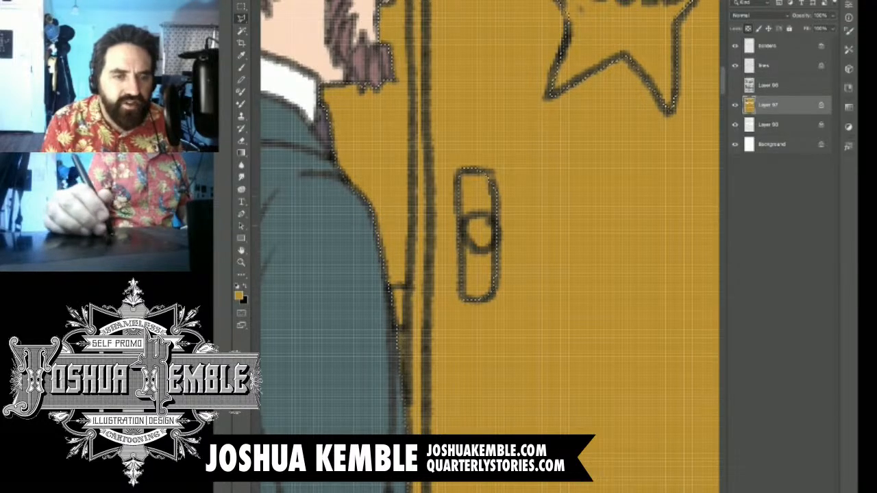
# Outline the wall trim between the two standing men and behind the birdcage, and exclude it from the selection.
pyautogui.scroll(-5, 590, 184)
pyautogui.scroll(3, 589, 184)
pyautogui.moveTo(315, 236); pyautogui.dragTo(571, 222)
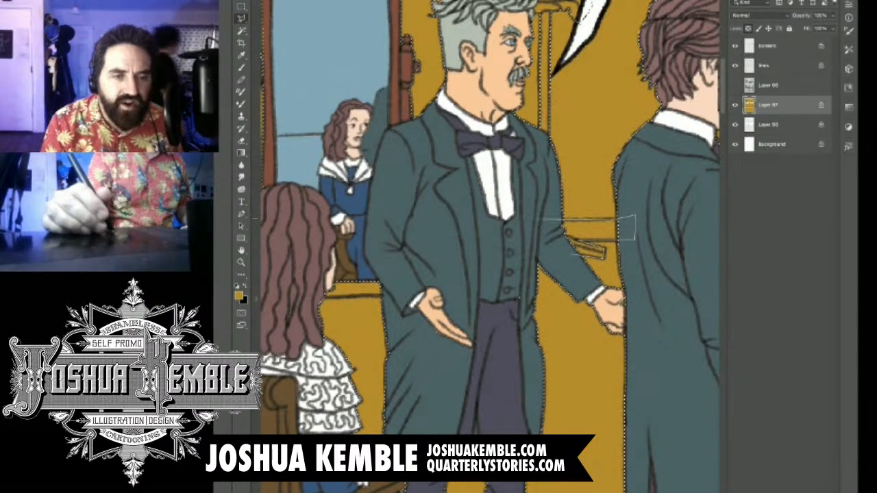
pyautogui.moveTo(493, 229); pyautogui.dragTo(850, 225)
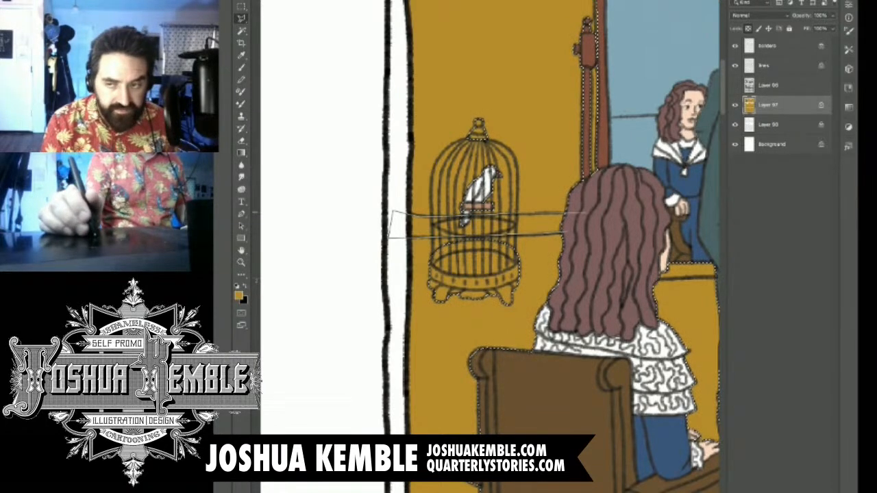
# Outline the baseboard running from the door frame to the first panel's border with the Polygonal Lasso and exclude it from the selection.
pyautogui.hotkey('ctrl', '0')
pyautogui.moveTo(644, 274); pyautogui.dragTo(365, 262)
pyautogui.moveTo(518, 277); pyautogui.dragTo(593, 277)
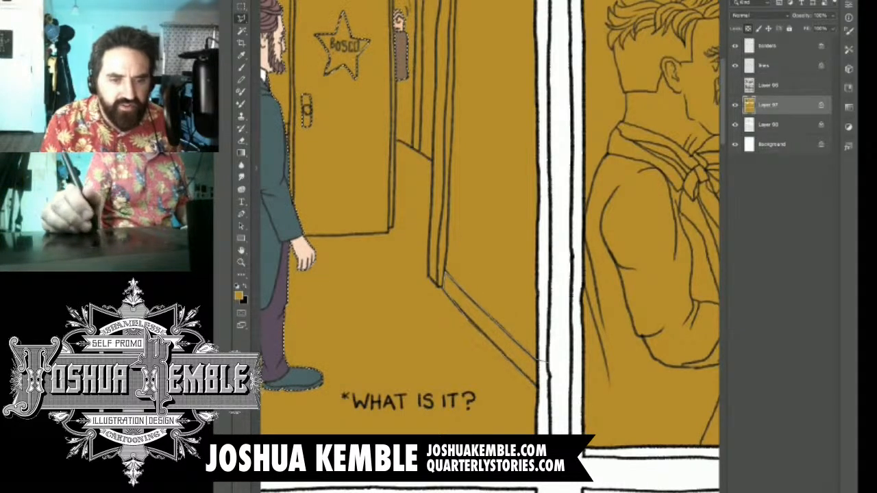
pyautogui.click(550, 396)
pyautogui.click(559, 380)
pyautogui.click(548, 363)
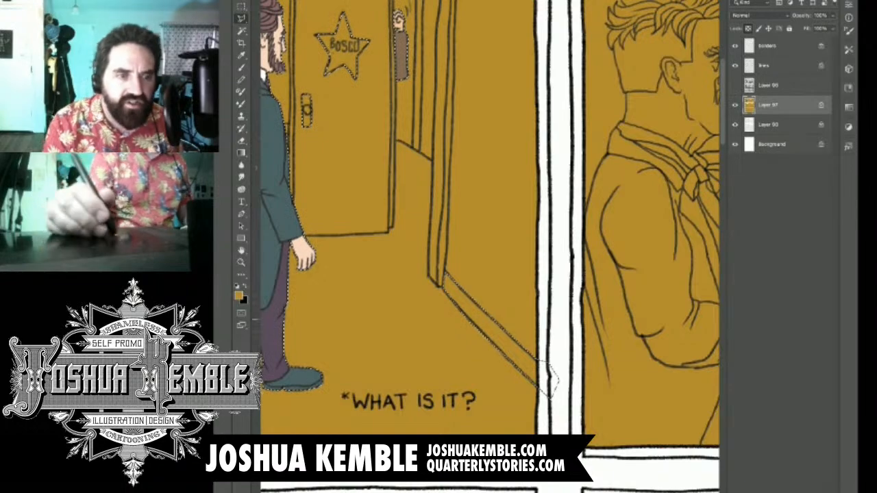
# Sample the reddish brown of the mirror's frame and fill the remaining selection with it.
pyautogui.hotkey('ctrl', '-')
pyautogui.hotkey('ctrl', '-')
pyautogui.hotkey('ctrl', '-')
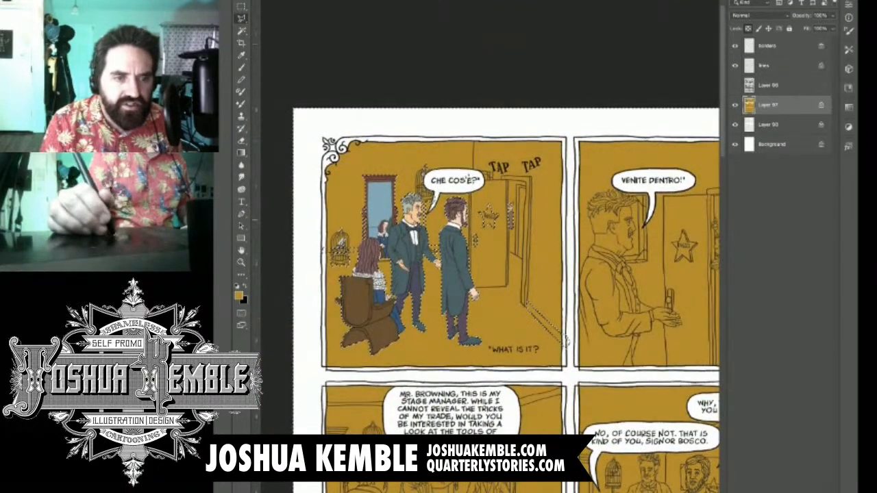
pyautogui.scroll(3, 364, 263)
pyautogui.moveTo(365, 263); pyautogui.dragTo(409, 263)
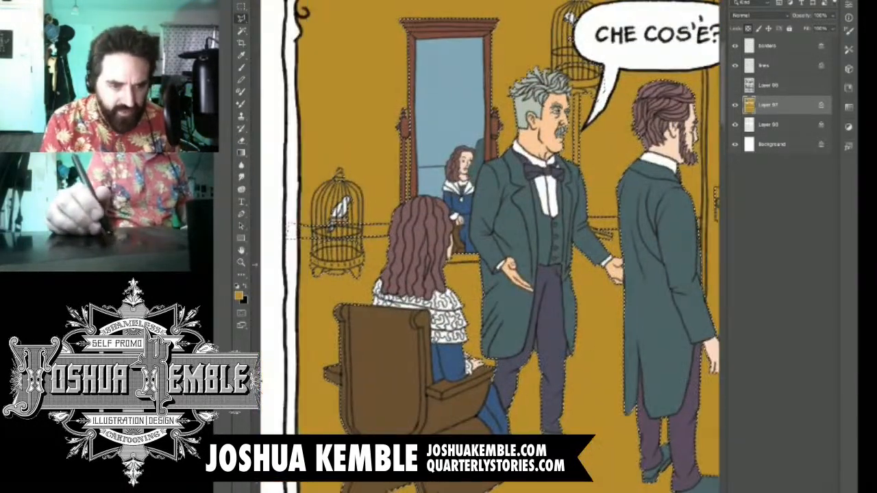
pyautogui.moveTo(445, 184); pyautogui.dragTo(446, 202)
pyautogui.hotkey('ctrl', '+')
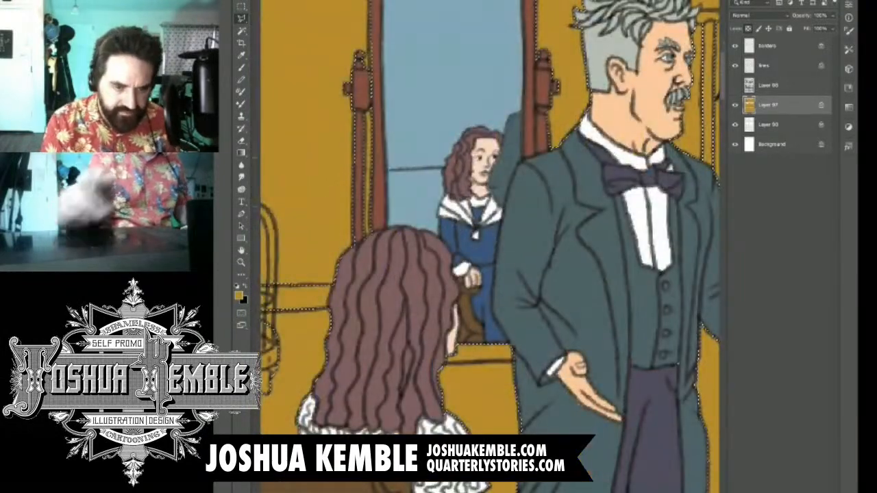
pyautogui.press('i')
pyautogui.click(378, 138)
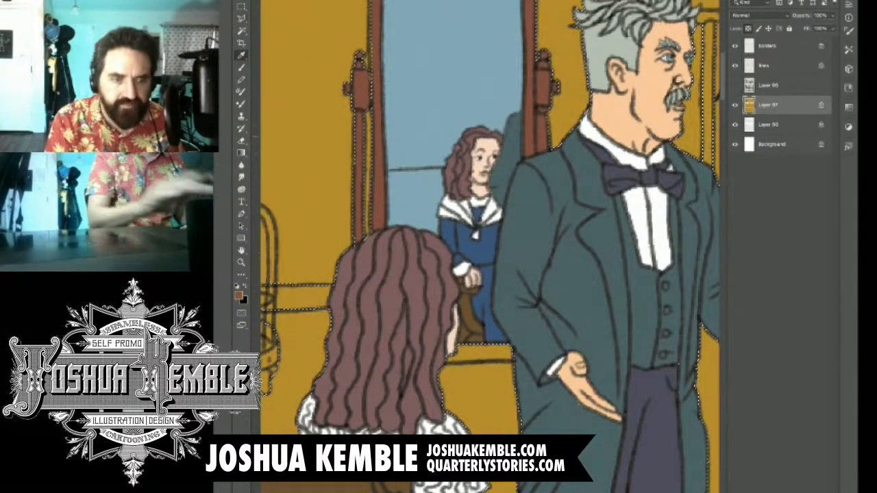
pyautogui.hotkey('alt', 'BackSpace')
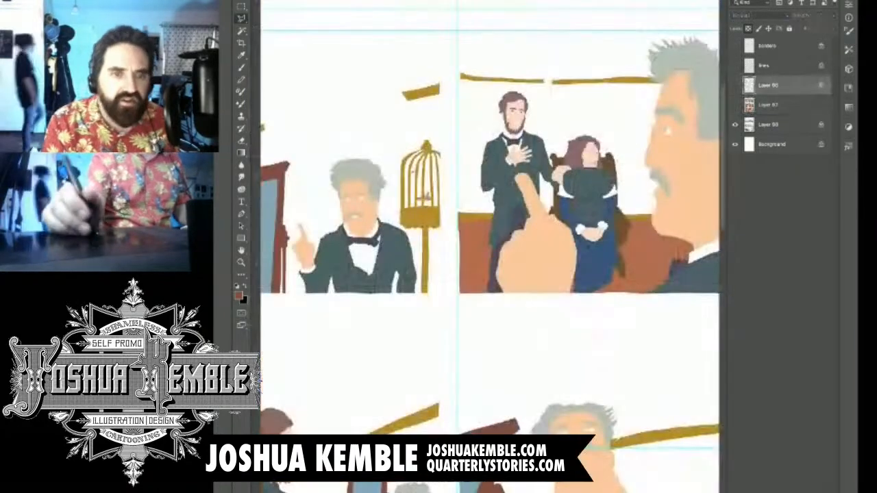
# Sample the terracotta floor colour from the reference page and fill the comic page's remaining selection with it.
pyautogui.press('i')
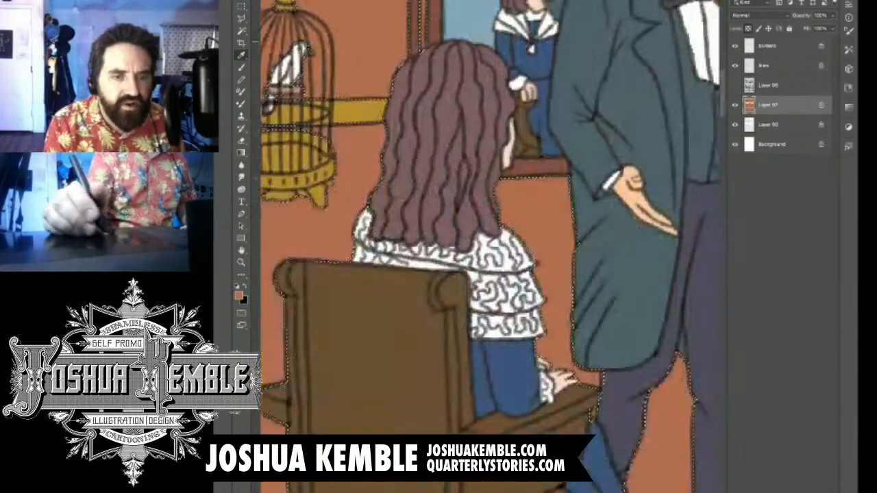
pyautogui.moveTo(538, 263); pyautogui.dragTo(545, 240)
pyautogui.hotkey('ctrl', '-')
pyautogui.moveTo(644, 260); pyautogui.dragTo(227, 252)
pyautogui.press('m')
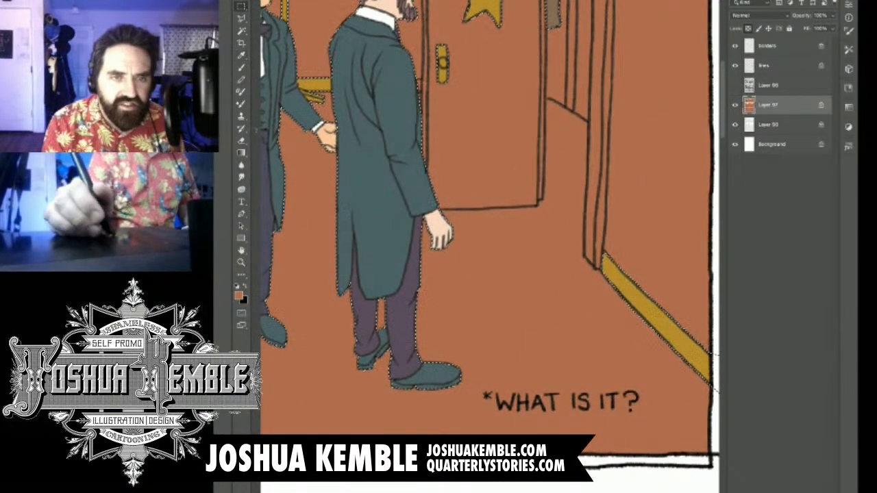
# Compare the floor, wall and door colours on the other coloured pages, with the finished page's shading layer hidden.
pyautogui.hotkey('ctrl', 'Tab')
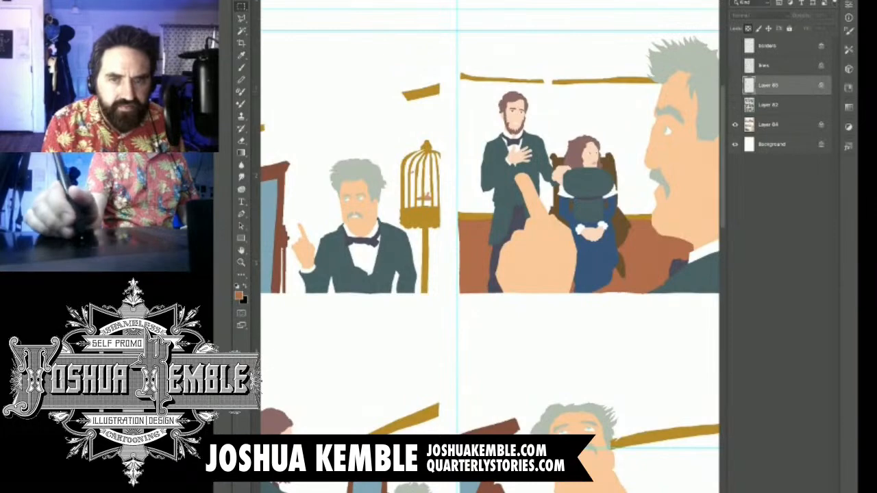
pyautogui.hotkey('ctrl', 'Tab')
pyautogui.click(735, 145)
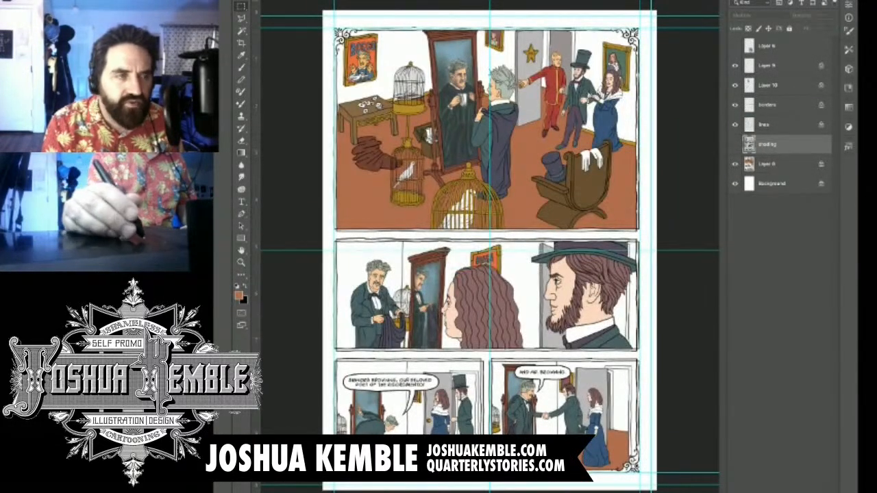
pyautogui.hotkey('ctrl', 'Tab')
pyautogui.press('l')
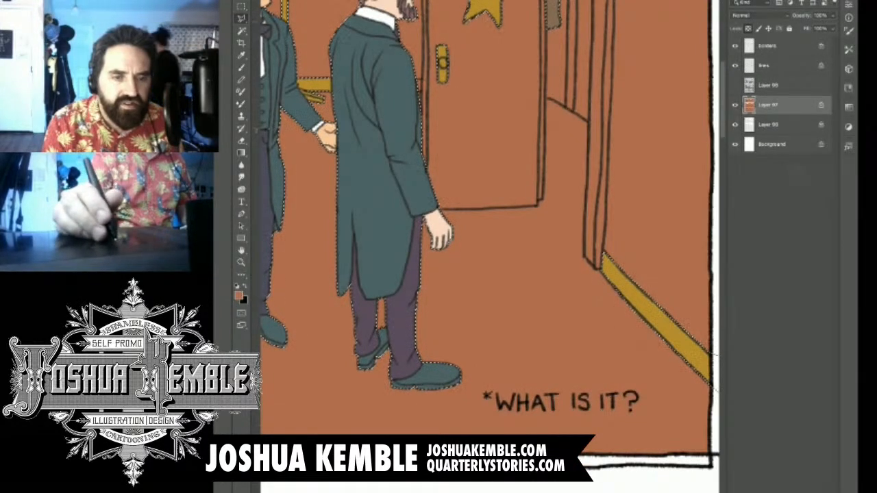
pyautogui.hotkey('ctrl', 'Tab')
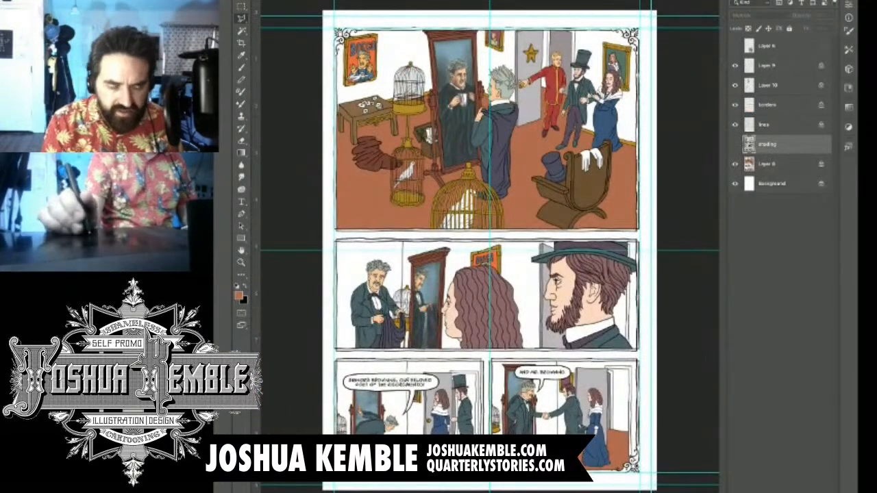
# Trace the floor's upper edge in the first panel along the baseboard, the door frame and the door's lower edge.
pyautogui.hotkey('ctrl', 'Tab')
pyautogui.moveTo(699, 376); pyautogui.dragTo(578, 294)
pyautogui.scroll(3, 582, 294)
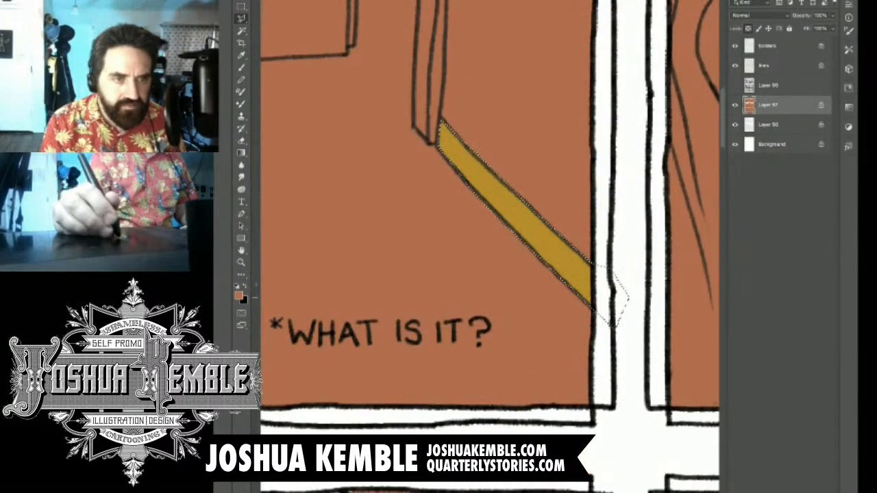
pyautogui.keyDown('alt'); pyautogui.click(614, 306); pyautogui.keyUp('alt')
pyautogui.click(438, 147)
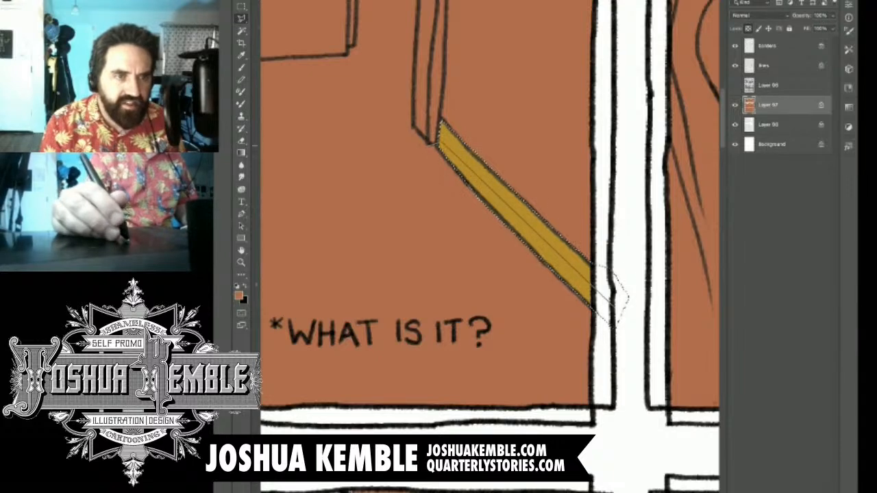
pyautogui.scroll(3, 489, 218)
pyautogui.click(420, 53)
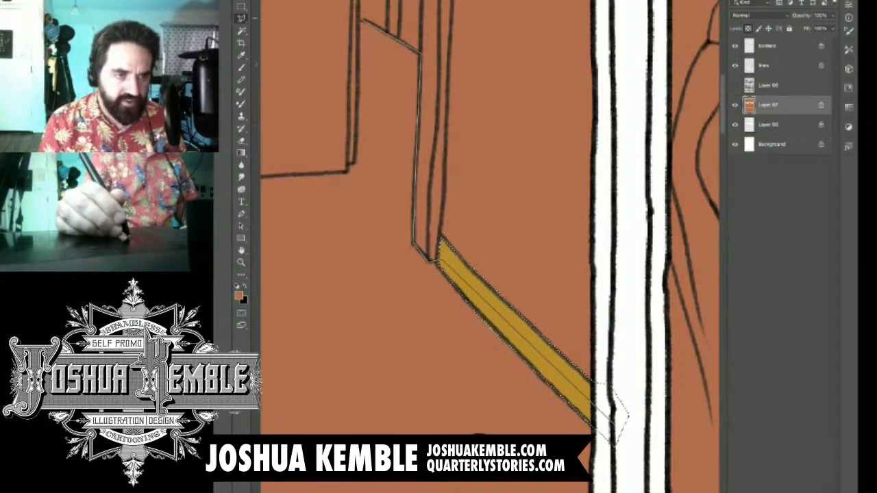
pyautogui.click(361, 19)
pyautogui.click(354, 163)
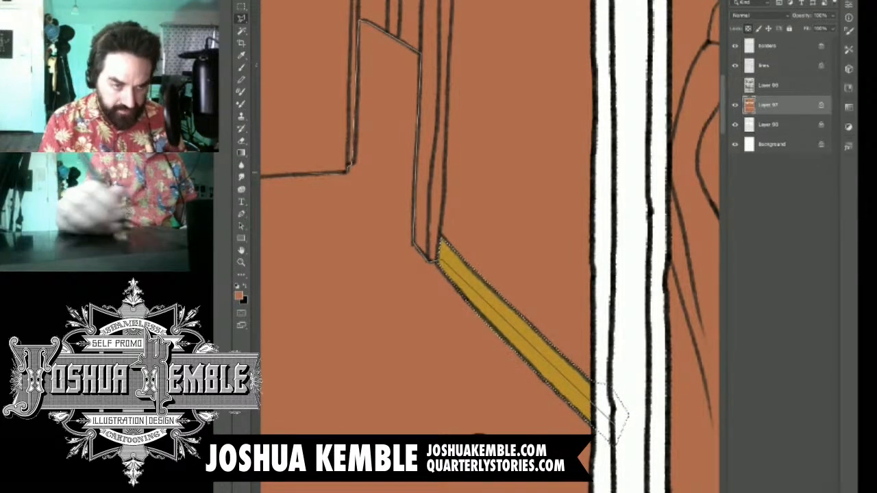
# Continue the floor outline across the figures to the panel's outer border, close it below the panel and exclude the floor from the selection.
pyautogui.hscroll(-5, 322, 172)
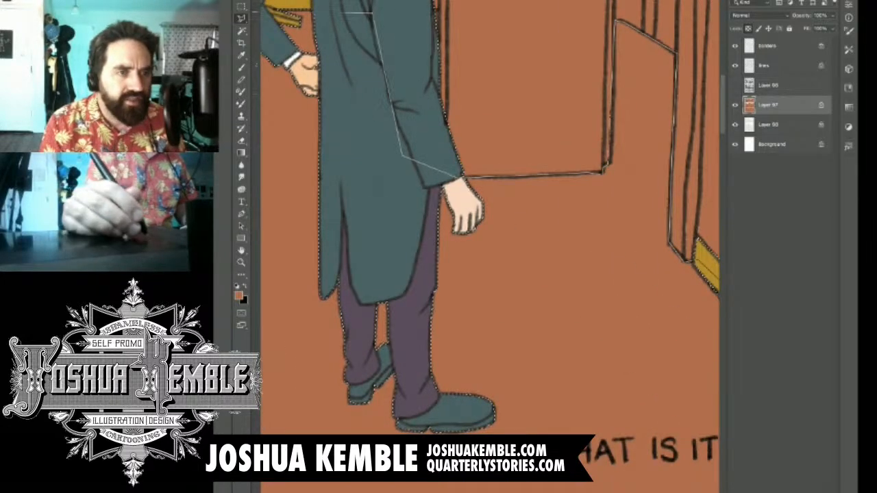
pyautogui.scroll(2, 490, 220)
pyautogui.hscroll(-5, 463, 263)
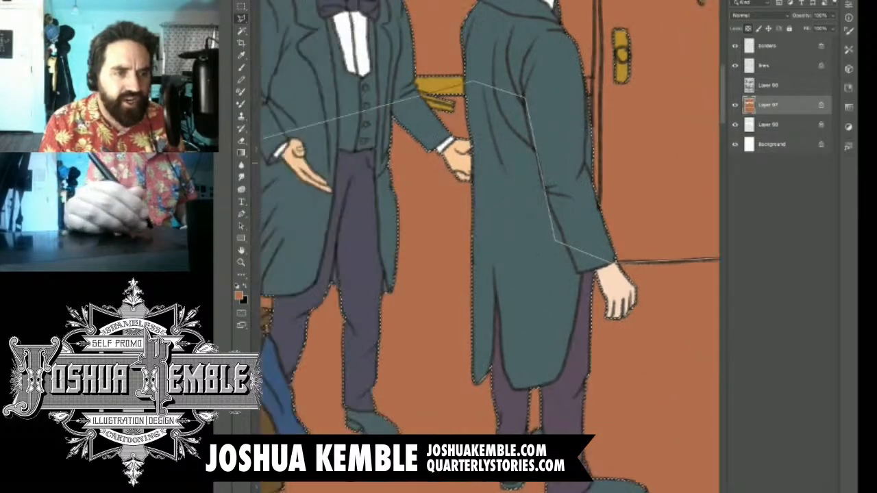
pyautogui.hscroll(-4, 490, 246)
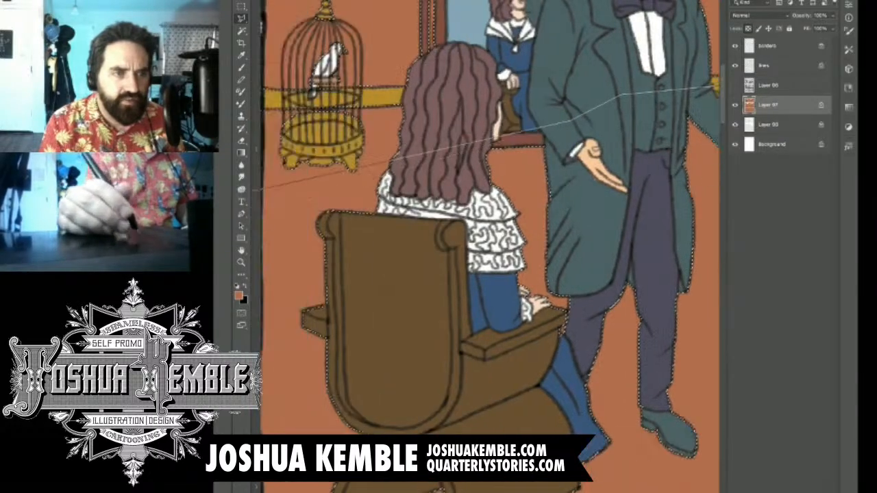
pyautogui.hscroll(-8, 263, 180)
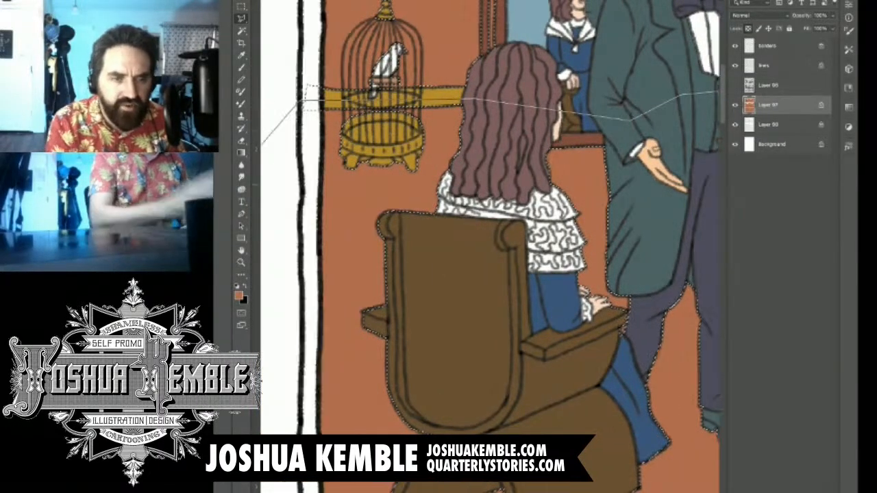
pyautogui.hotkey('ctrl', '0')
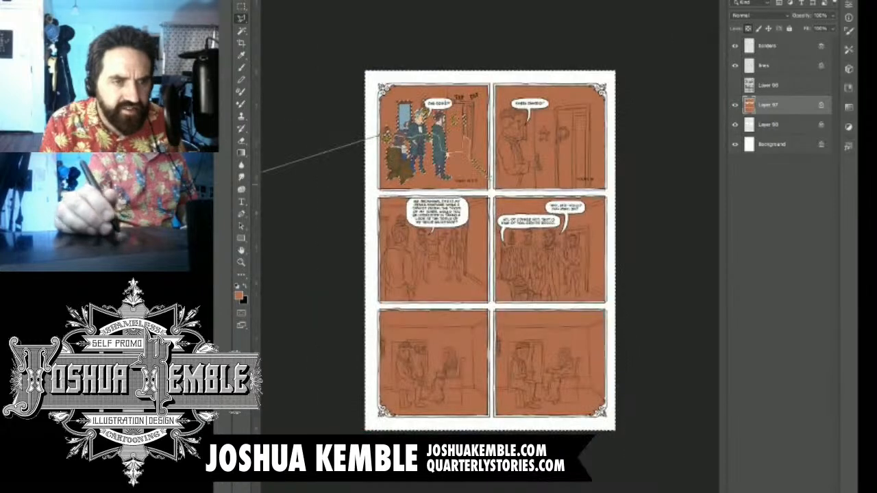
pyautogui.hotkey('ctrl', '+')
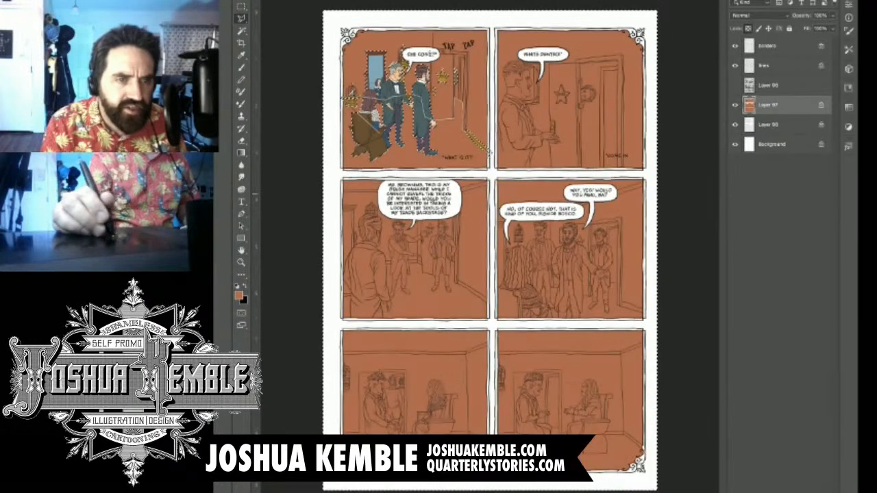
pyautogui.click(334, 172)
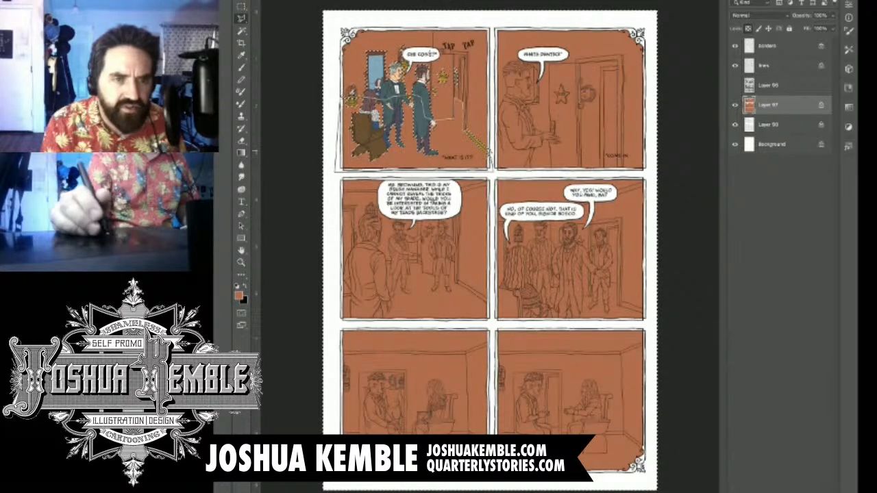
pyautogui.hotkey('ctrl', 'd')
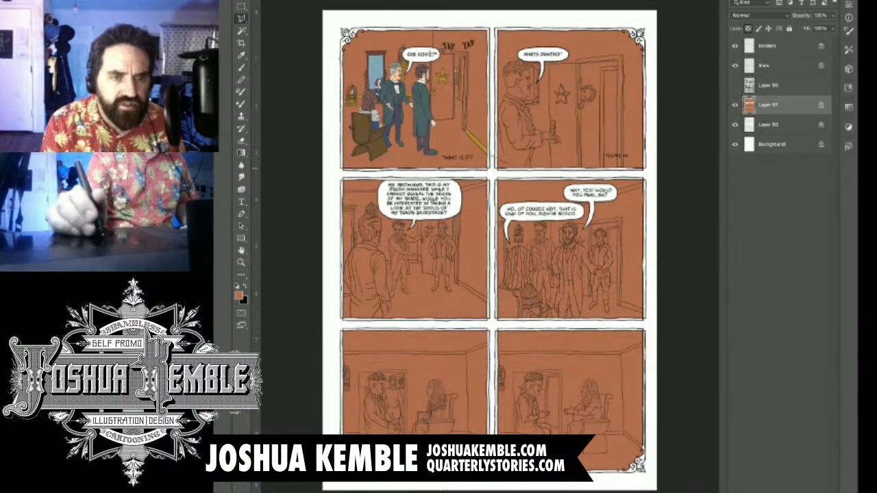
pyautogui.hotkey('ctrl', 'z')
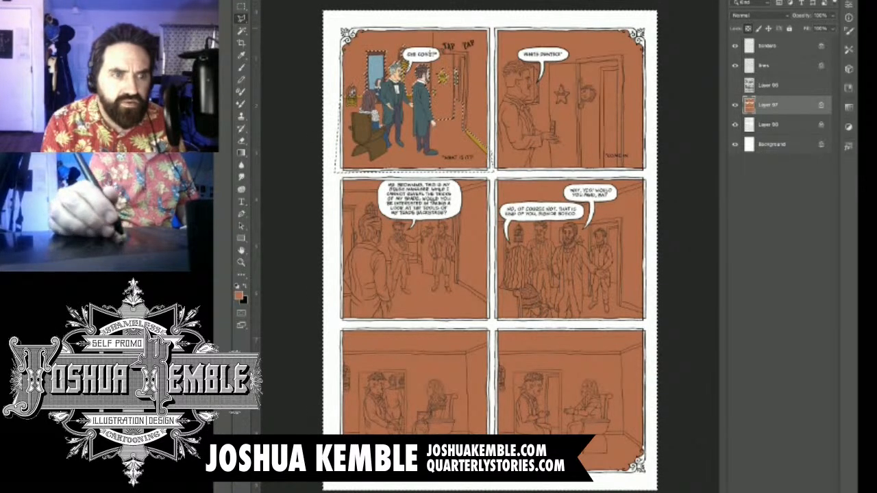
# Examine the wall, trim and furnishing colours in the panels of the other coloured pages.
pyautogui.hotkey('ctrl', 'Tab')
pyautogui.moveTo(506, 465)
pyautogui.mouseDown()
pyautogui.moveTo(521, 250)
pyautogui.moveTo(461, 78)
pyautogui.moveTo(396, 23)
pyautogui.moveTo(291, 104)
pyautogui.mouseUp()
pyautogui.hotkey('ctrl', 'Tab')
pyautogui.moveTo(548, 246); pyautogui.dragTo(353, 277)
pyautogui.moveTo(411, 198); pyautogui.dragTo(625, 426)
pyautogui.moveTo(582, 206); pyautogui.dragTo(315, 334)
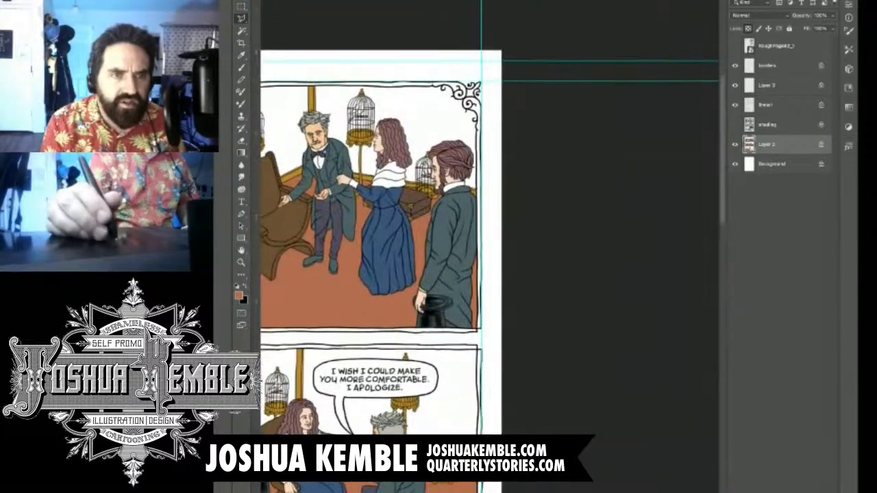
# Sample the gold from the finished page's first panel and fill the comic page's remaining selection with it.
pyautogui.hotkey('ctrl', 'Tab')
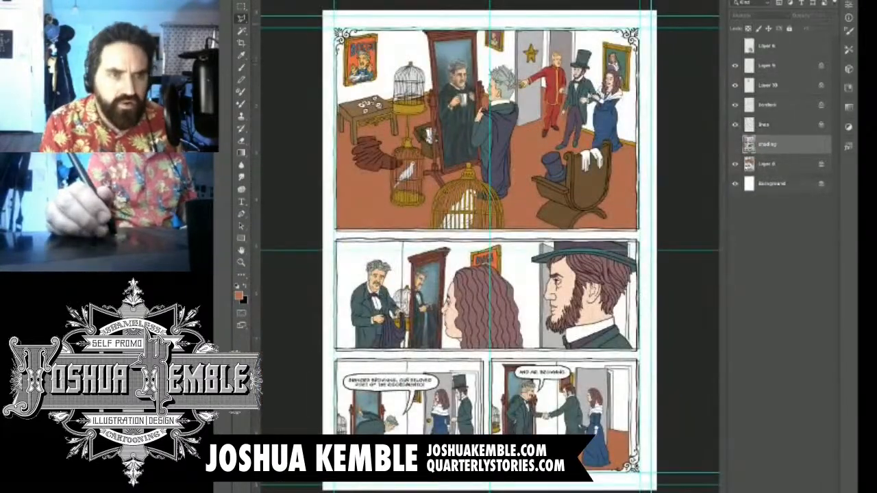
pyautogui.moveTo(506, 31); pyautogui.dragTo(602, 34)
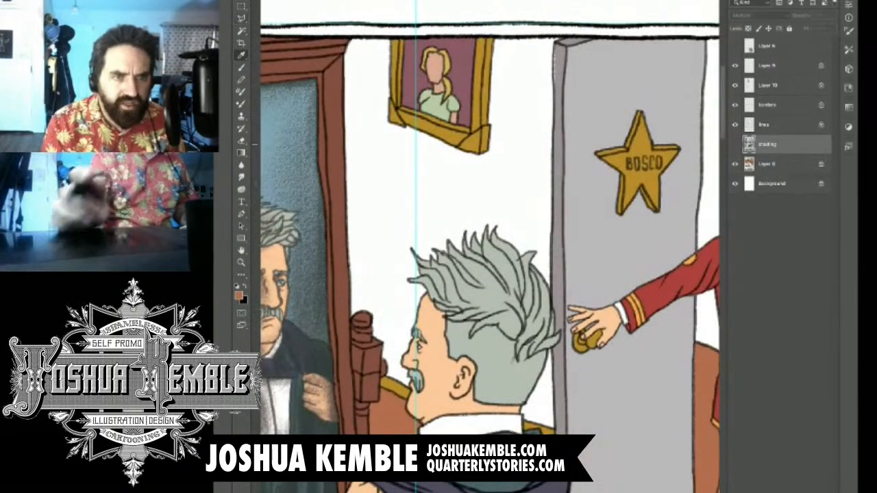
pyautogui.hotkey('ctrl', 'Tab')
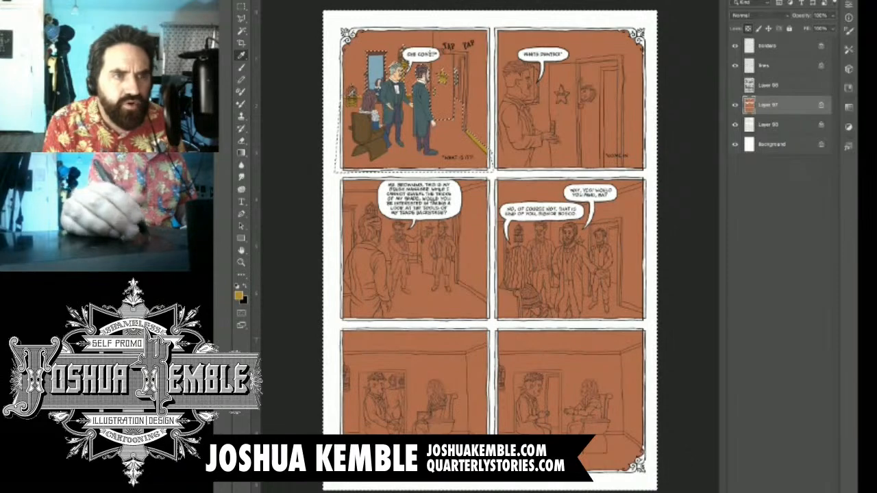
pyautogui.hotkey('alt', 'BackSpace')
# Outline the visible corner of the picture frame beside the first panel's speech bubble and exclude it from the selection.
pyautogui.press('l')
pyautogui.moveTo(452, 50); pyautogui.dragTo(548, 49)
pyautogui.moveTo(452, 205); pyautogui.dragTo(611, 212)
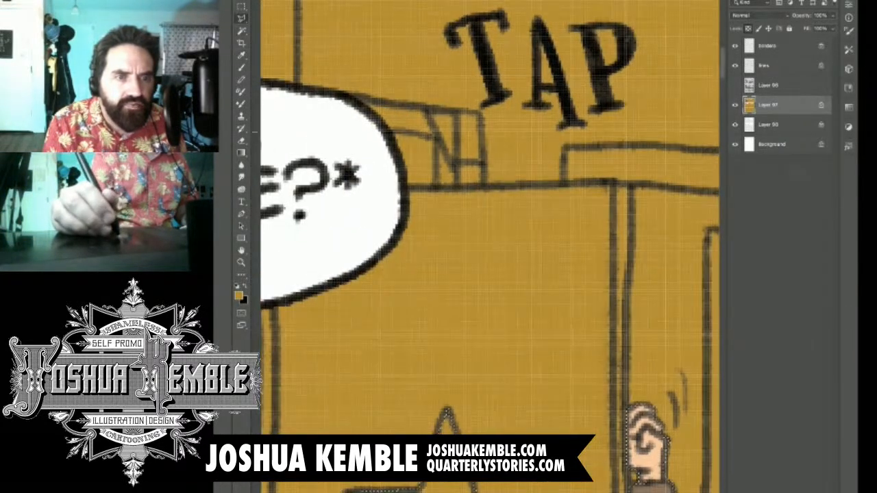
pyautogui.moveTo(433, 137)
pyautogui.mouseDown()
pyautogui.moveTo(436, 185)
pyautogui.moveTo(478, 186)
pyautogui.mouseUp()
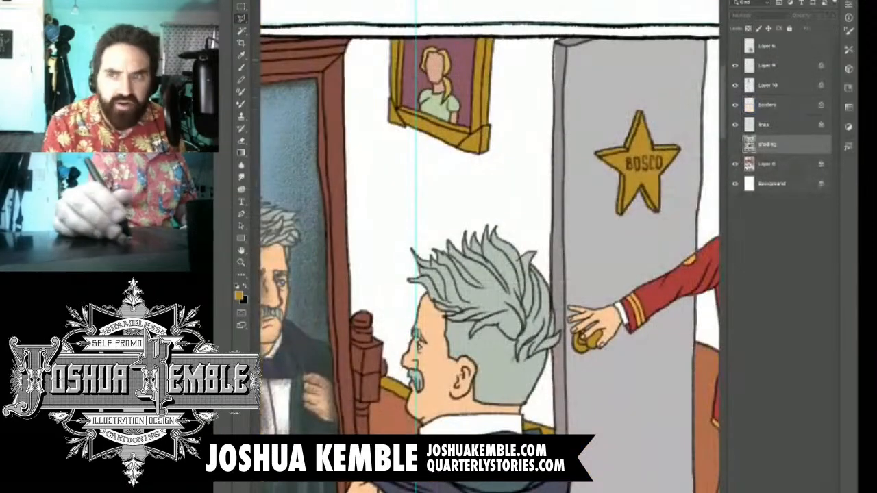
# Fill the remaining selection with the mauve sampled from the finished page's portrait background, and exclude the first panel's picture interior.
pyautogui.press('i')
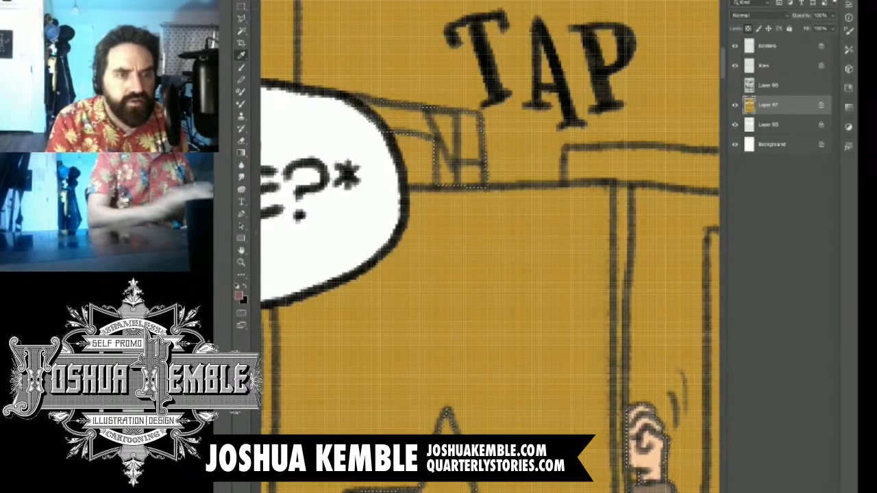
pyautogui.hotkey('alt', 'BackSpace')
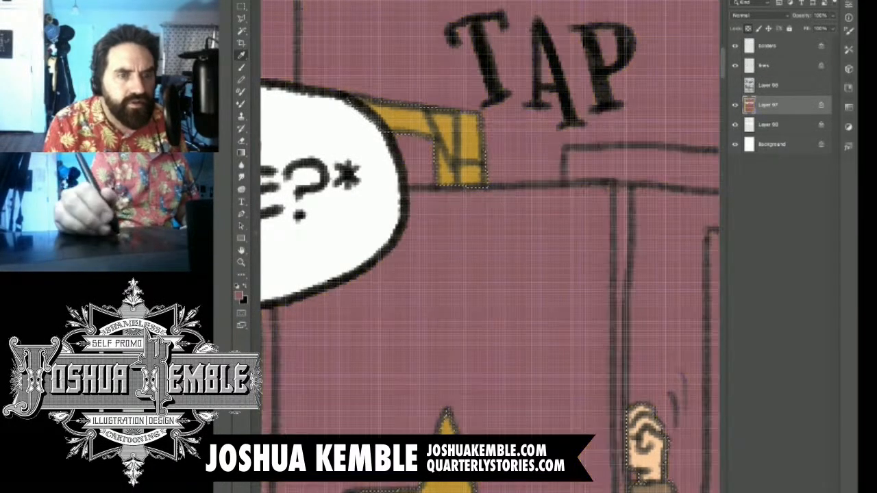
pyautogui.press('l')
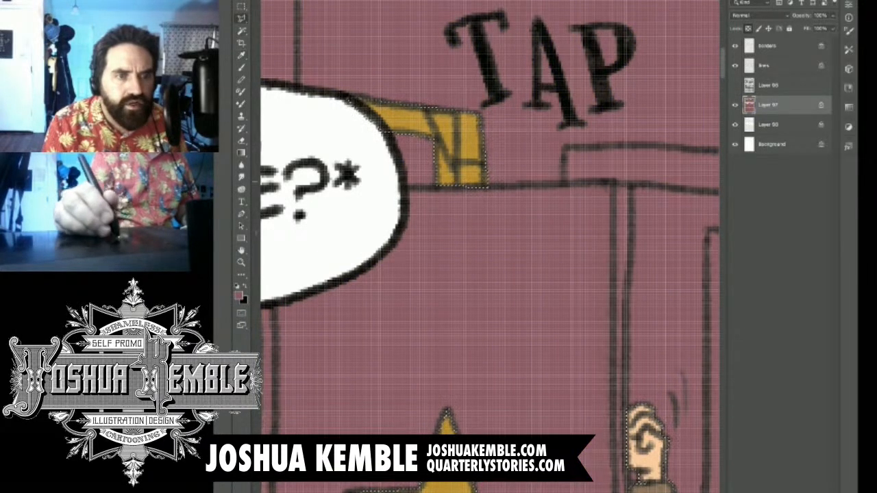
pyautogui.doubleClick(459, 133)
# Sample the light grey of the door on the finished page and fill the comic page's remaining selection with it.
pyautogui.hotkey('ctrl', '-')
pyautogui.hotkey('ctrl', '-')
pyautogui.hotkey('ctrl', '-')
pyautogui.hotkey('ctrl', '-')
pyautogui.hotkey('ctrl', '-')
pyautogui.hotkey('ctrl', '-')
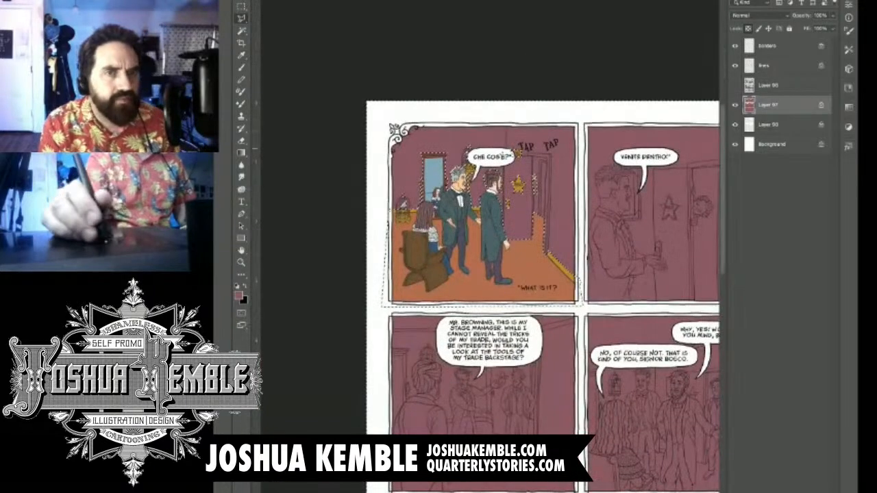
pyautogui.moveTo(527, 205); pyautogui.dragTo(421, 244)
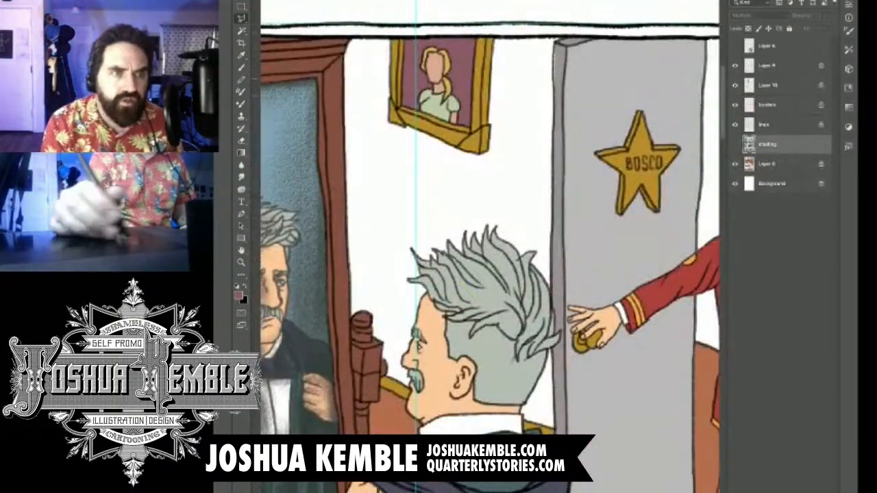
pyautogui.press('i')
pyautogui.click(616, 88)
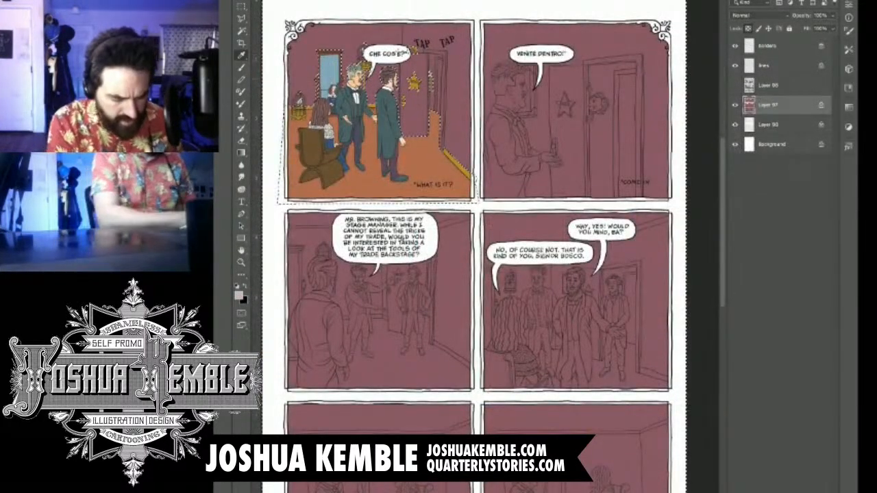
pyautogui.scroll(4, 414, 56)
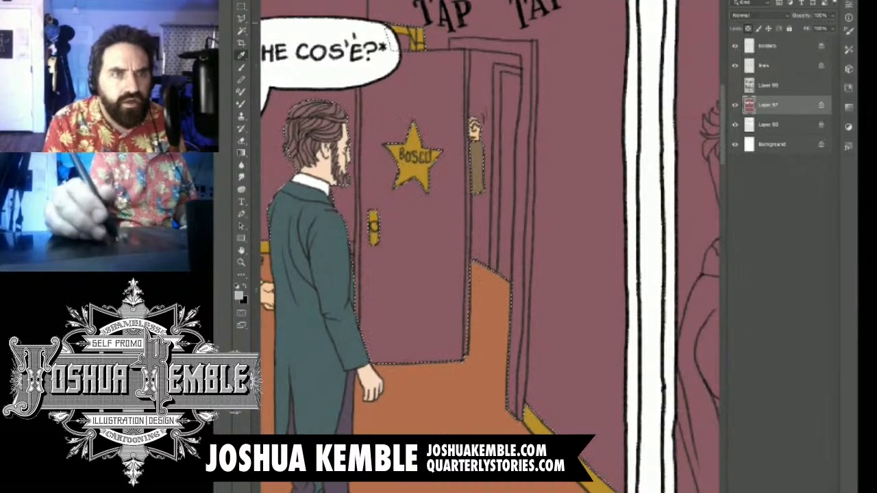
pyautogui.scroll(3, 490, 246)
pyautogui.hotkey('alt', 'BackSpace')
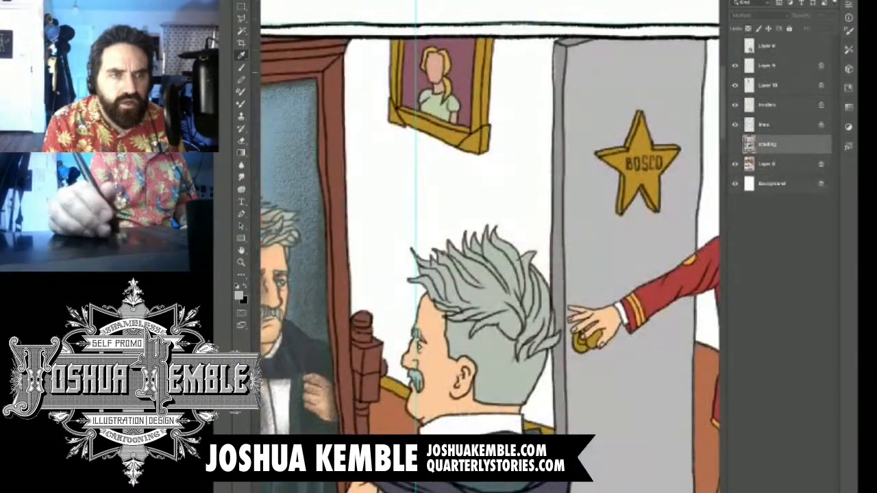
# Outline the face of the star-marked door in the first panel, behind the bearded man, and exclude it from the selection.
pyautogui.moveTo(658, 274); pyautogui.dragTo(292, 258)
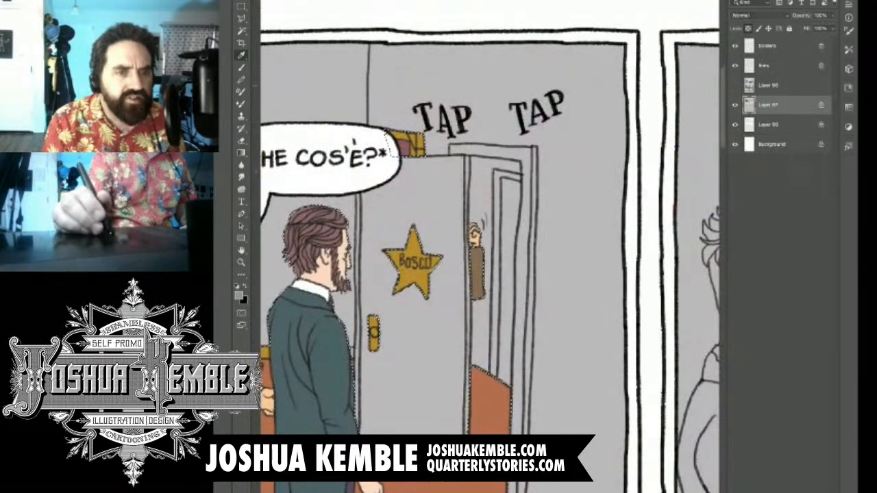
pyautogui.press('l')
pyautogui.moveTo(467, 241); pyautogui.dragTo(507, 241)
pyautogui.moveTo(425, 288); pyautogui.dragTo(555, 194)
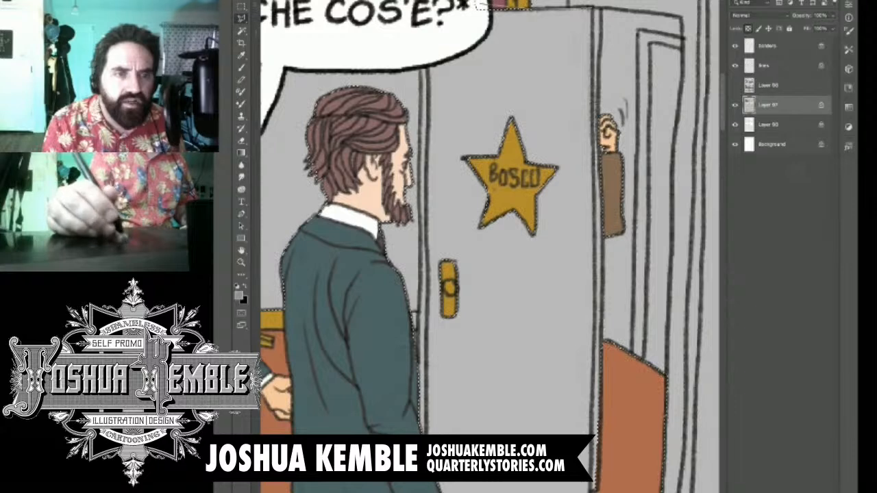
pyautogui.click(429, 50)
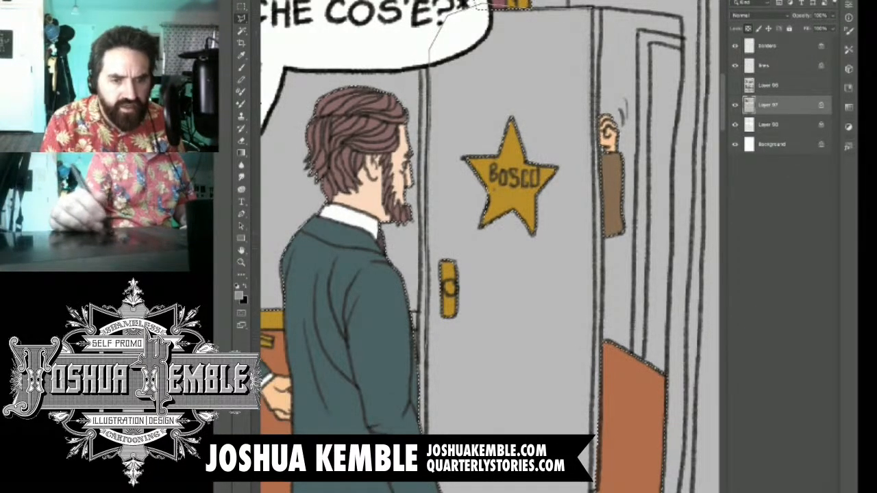
pyautogui.scroll(-3, 426, 411)
pyautogui.click(426, 427)
pyautogui.click(617, 434)
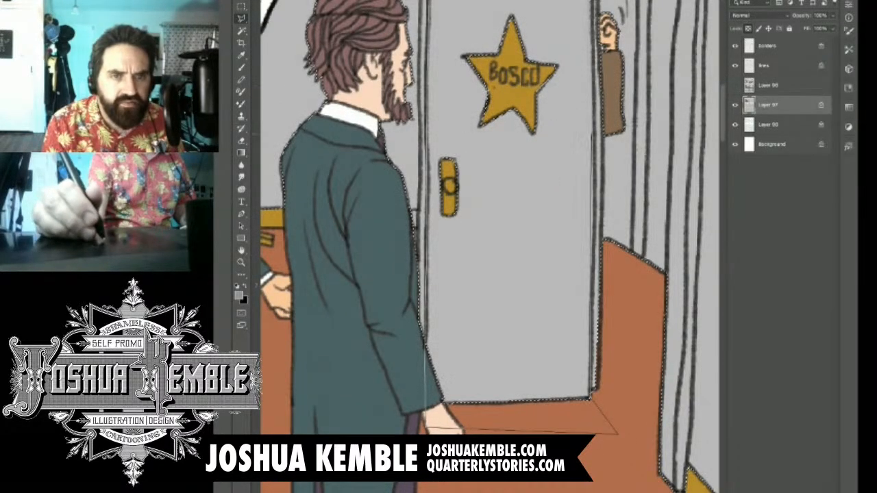
pyautogui.scroll(3, 487, 246)
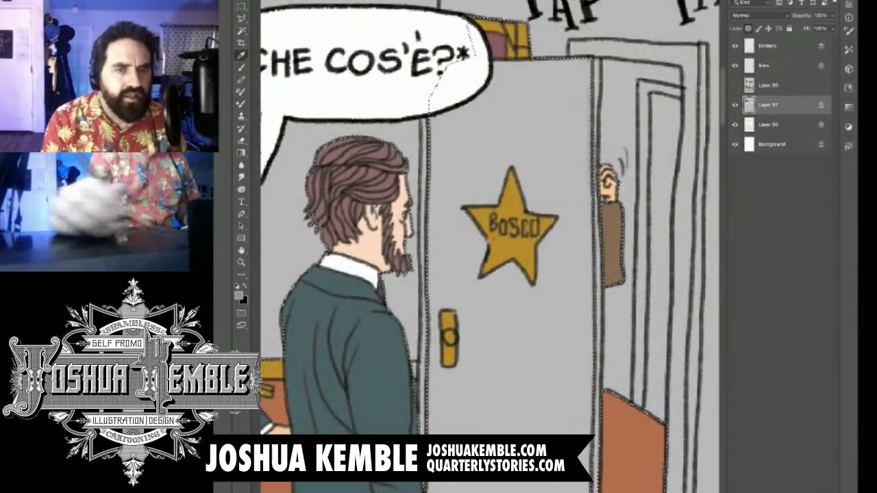
# Fill the remaining selection with a darker warm grey and exclude the narrow inner panel seen through the doorway.
pyautogui.hotkey('alt', 'BackSpace')
pyautogui.moveTo(480, 246); pyautogui.dragTo(384, 199)
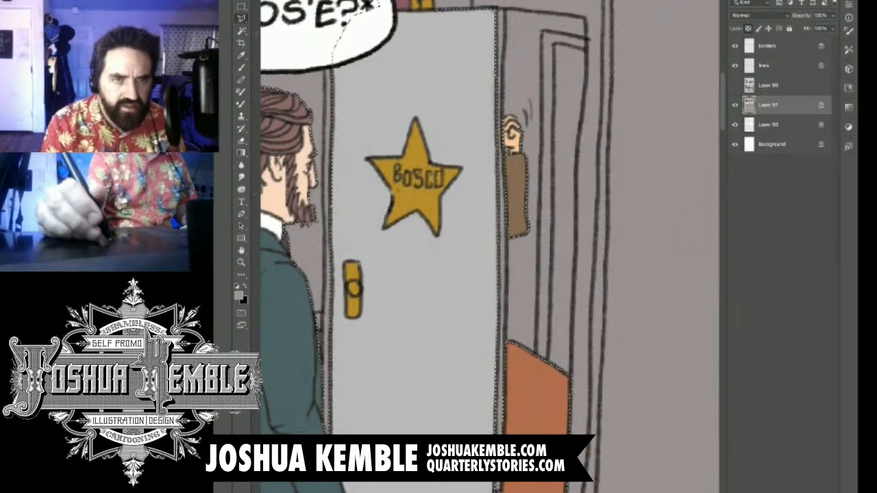
pyautogui.moveTo(553, 44); pyautogui.dragTo(548, 357)
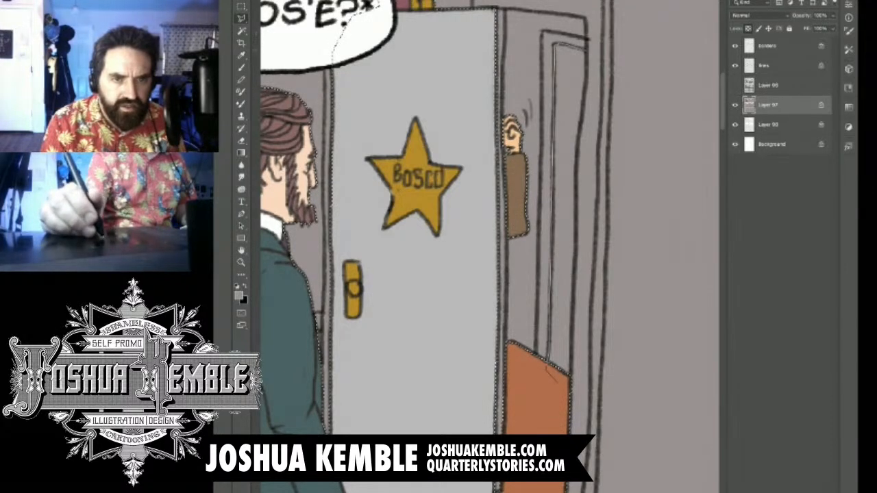
pyautogui.click(577, 173)
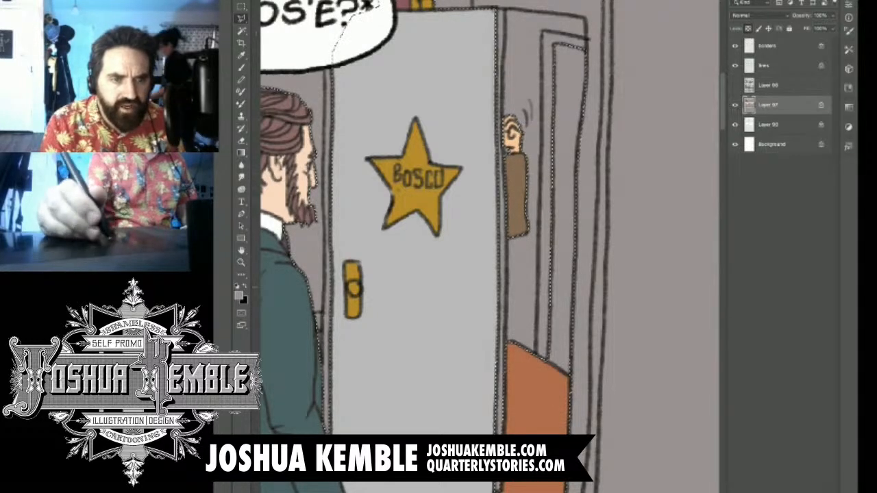
# Check the doorway colours on the finished page, then outline the door's thin side edge beside the bearded man and exclude it.
pyautogui.scroll(-5, 595, 288)
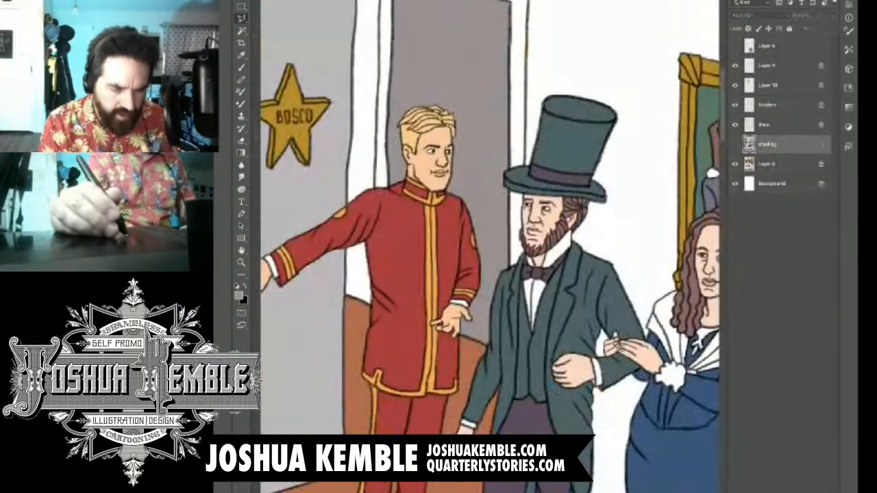
pyautogui.moveTo(425, 253); pyautogui.dragTo(554, 242)
pyautogui.press('i')
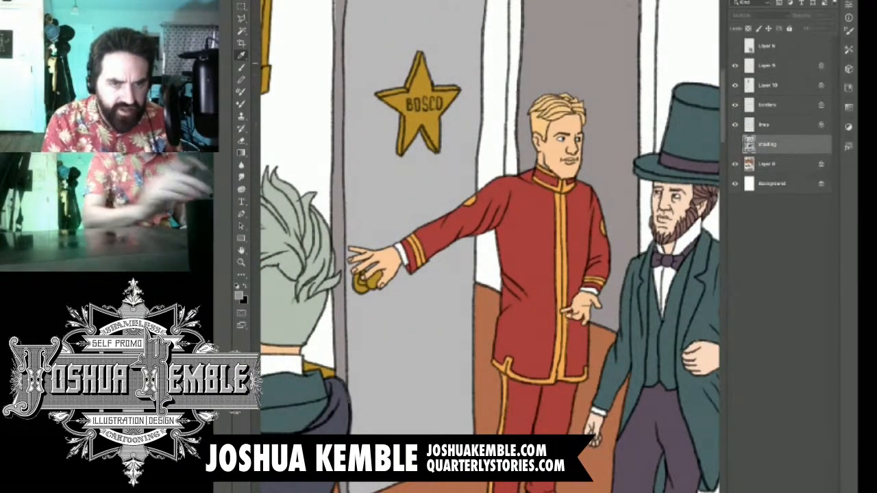
pyautogui.hotkey('ctrl', 'Tab')
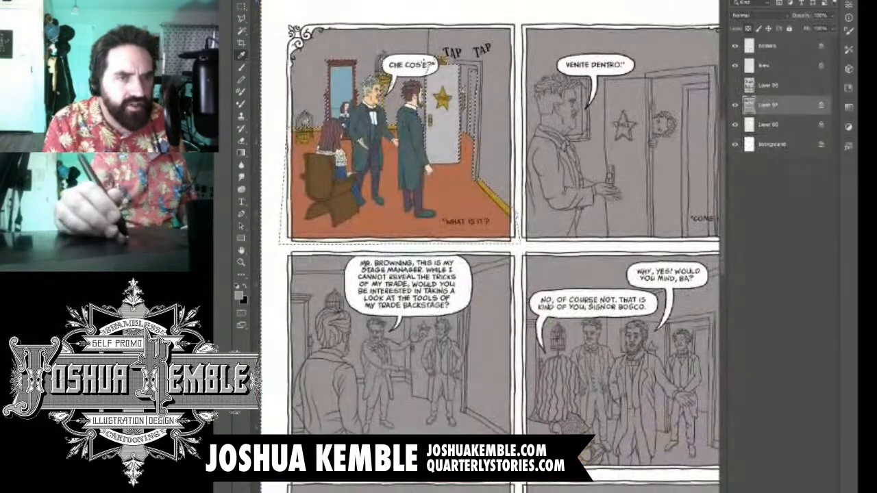
pyautogui.press('l')
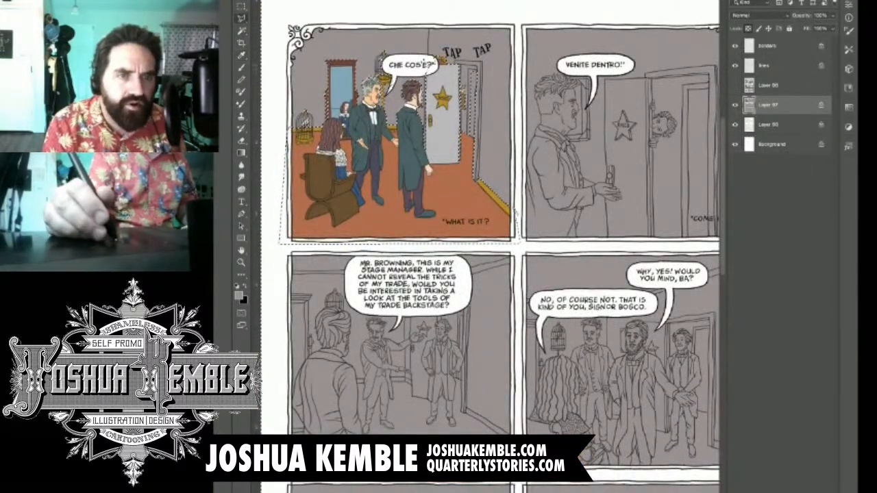
pyautogui.scroll(8, 405, 66)
pyautogui.moveTo(507, 274); pyautogui.dragTo(491, 206)
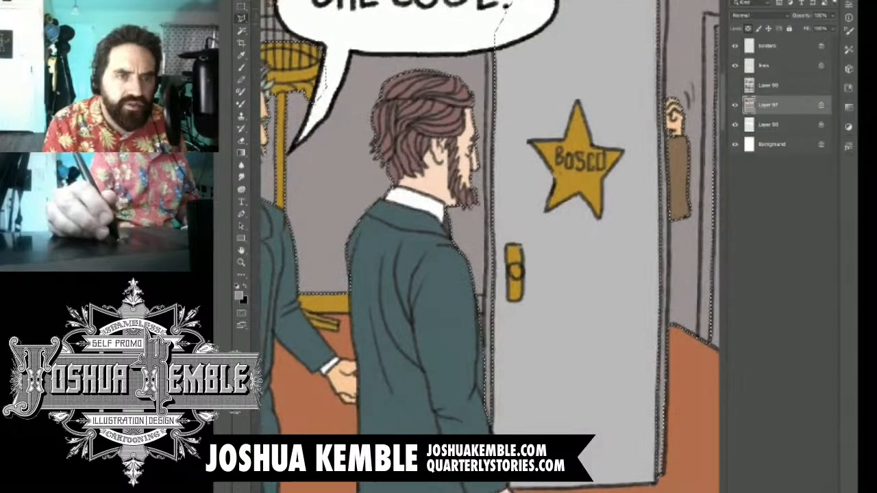
pyautogui.keyDown('shift'); pyautogui.click(519, 24); pyautogui.keyUp('shift')
pyautogui.click(490, 37)
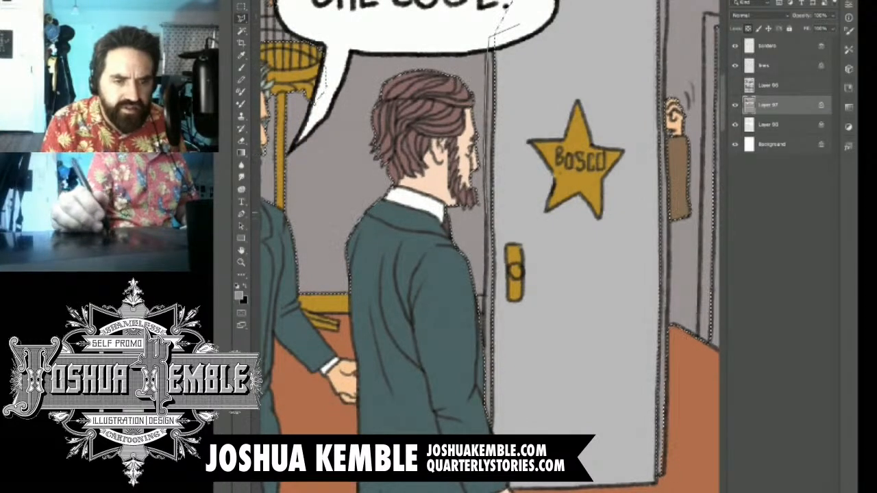
pyautogui.click(484, 316)
pyautogui.click(449, 442)
pyautogui.click(521, 452)
pyautogui.click(562, 249)
pyautogui.click(519, 24)
# Fill the remaining selection with the trim's gold for the baseboard piece, then with white sampled from the finished page for the walls.
pyautogui.press('i')
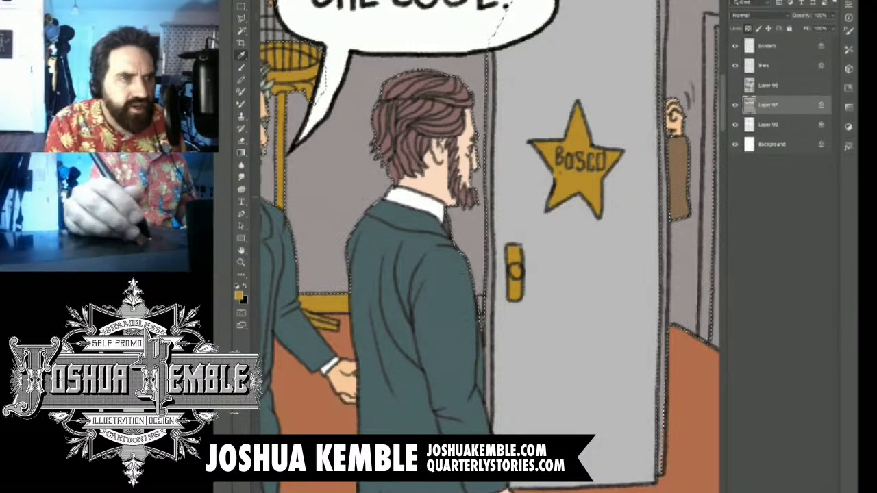
pyautogui.hotkey('alt', 'BackSpace')
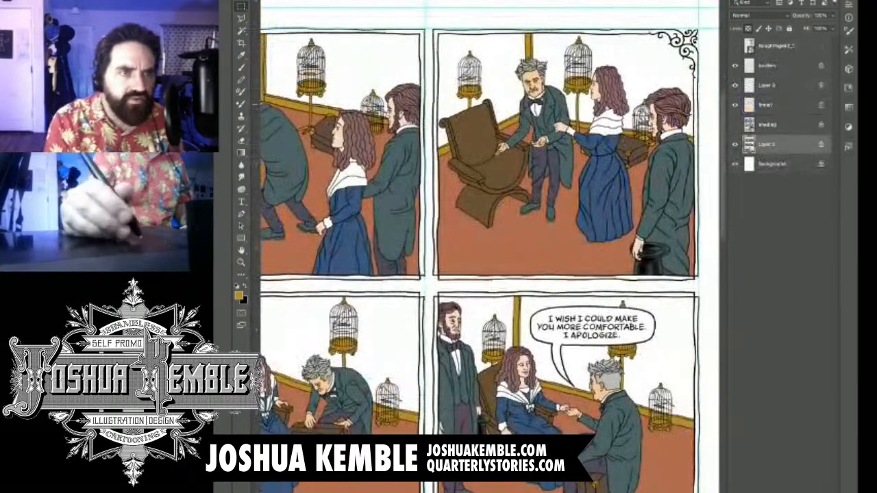
pyautogui.press('i')
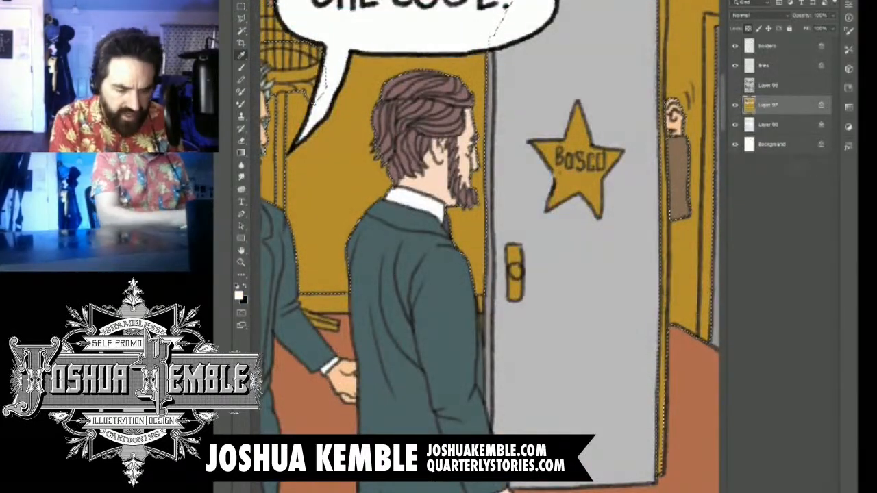
pyautogui.hotkey('alt', 'BackSpace')
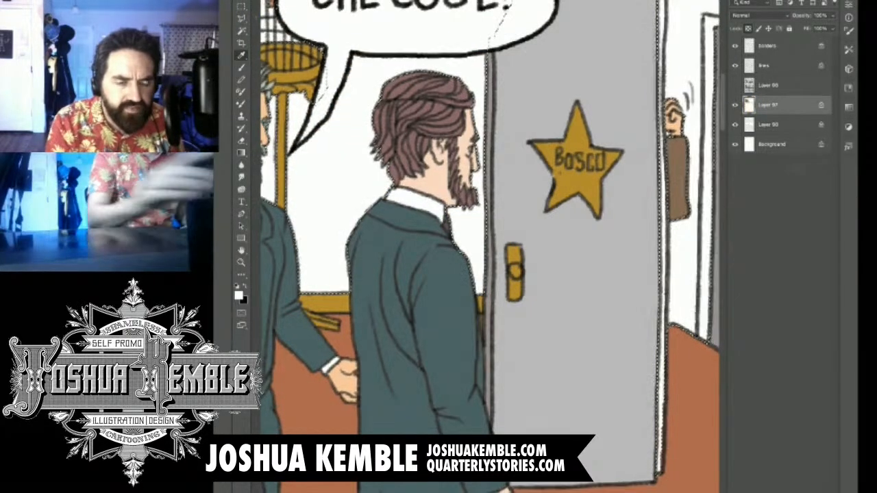
# Exclude the entire first panel from the selection with a rectangular marquee.
pyautogui.hotkey('ctrl', '-')
pyautogui.hotkey('ctrl', '-')
pyautogui.hotkey('ctrl', '-')
pyautogui.hotkey('ctrl', '-')
pyautogui.hotkey('ctrl', '-')
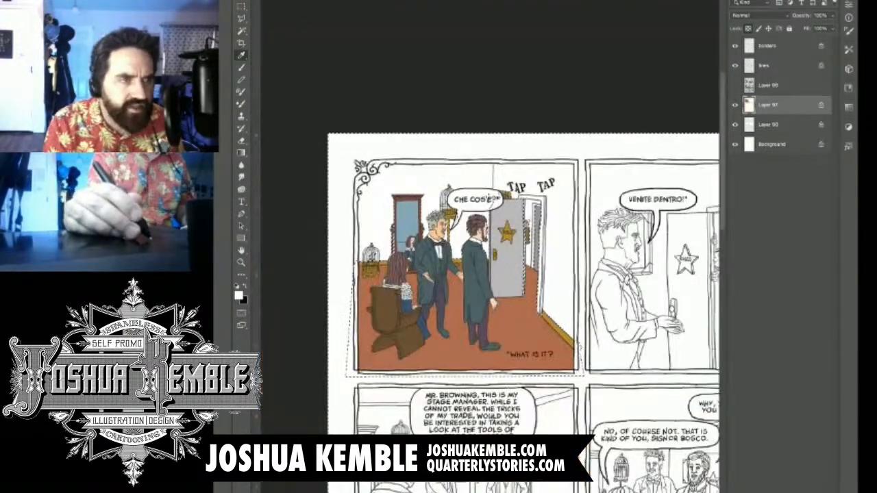
pyautogui.press('m')
pyautogui.moveTo(359, 145); pyautogui.dragTo(584, 379)
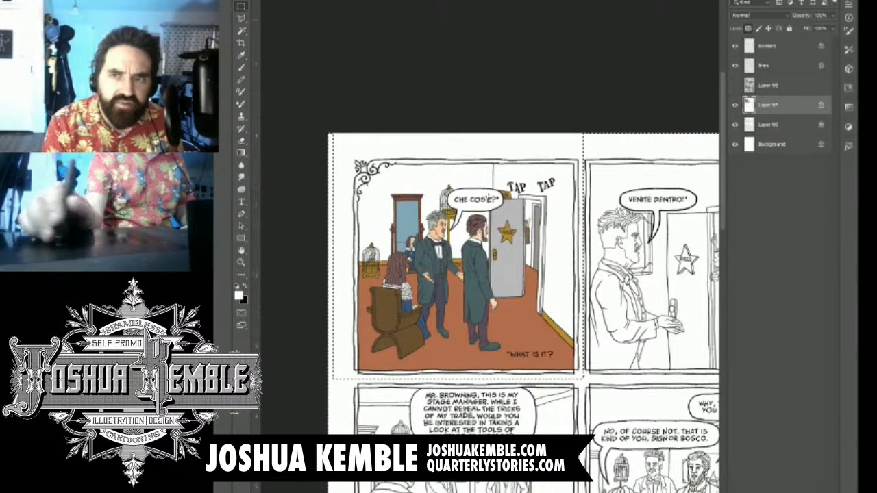
# Mix a pure magenta with M 100, Y 0 and K 0 and fill the selected remaining panels with it.
pyautogui.press('F6')
pyautogui.moveTo(756, 9); pyautogui.dragTo(800, 9)
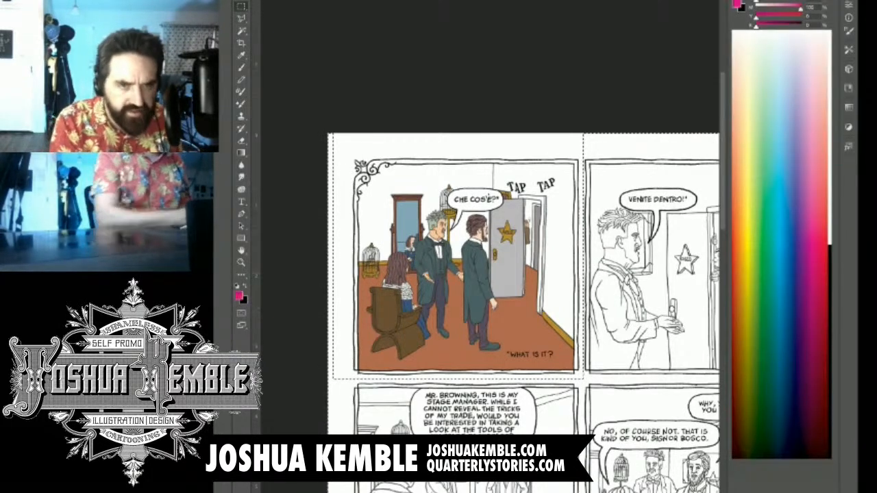
pyautogui.press('i')
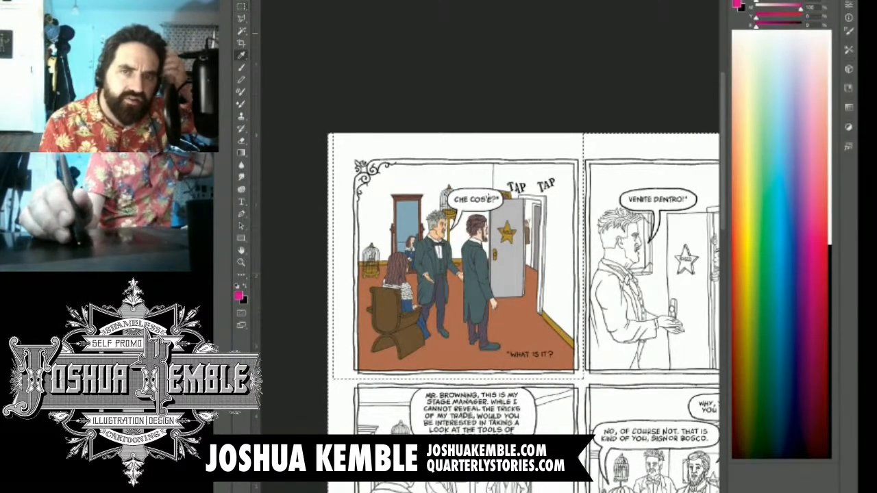
pyautogui.hotkey('alt', 'BackSpace')
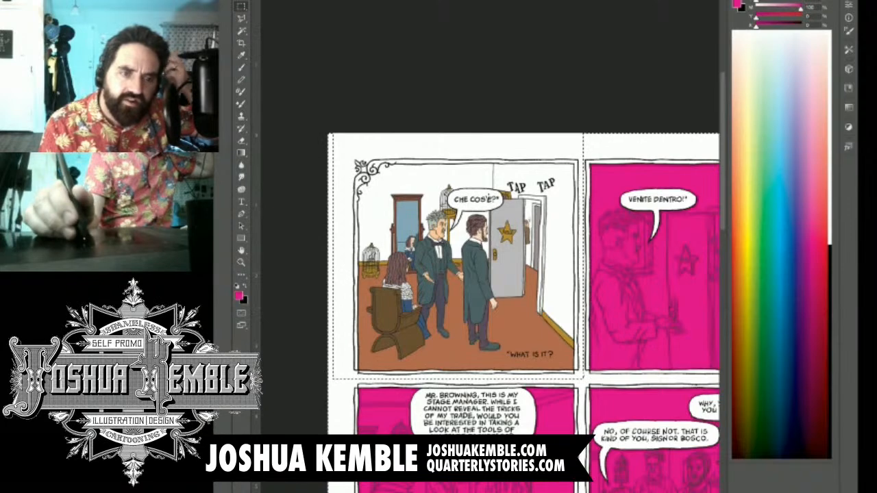
# Show the hidden shading layer above the flat colours and make it the active layer.
pyautogui.press('F7')
pyautogui.click(735, 84)
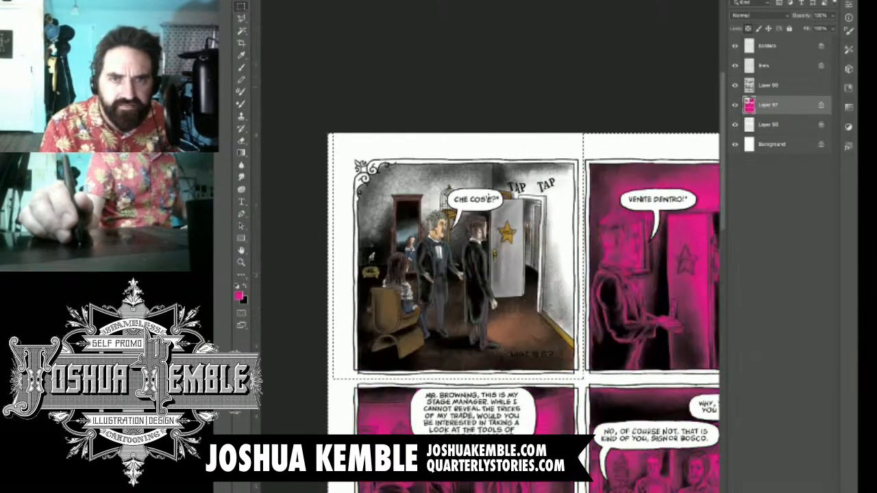
pyautogui.click(788, 85)
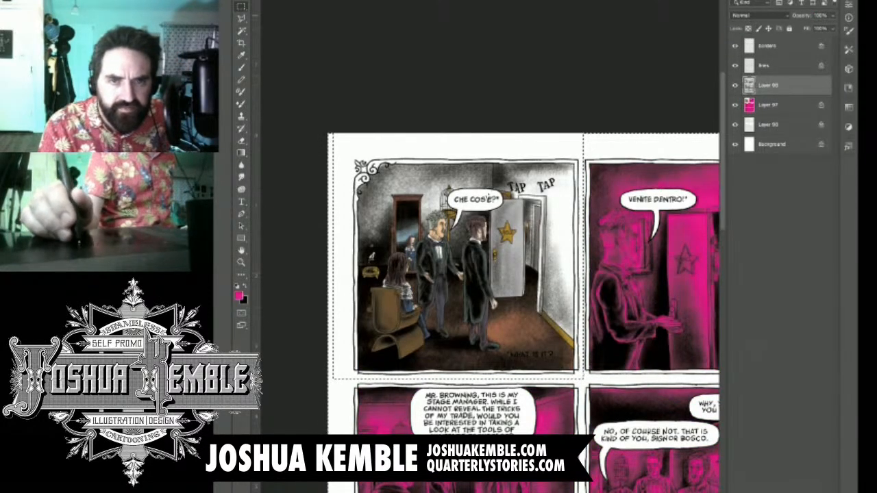
# Set the shading and borders layers to the Multiply blend mode and clear the selection.
pyautogui.hotkey('shift', 'alt', 'm')
pyautogui.click(788, 65)
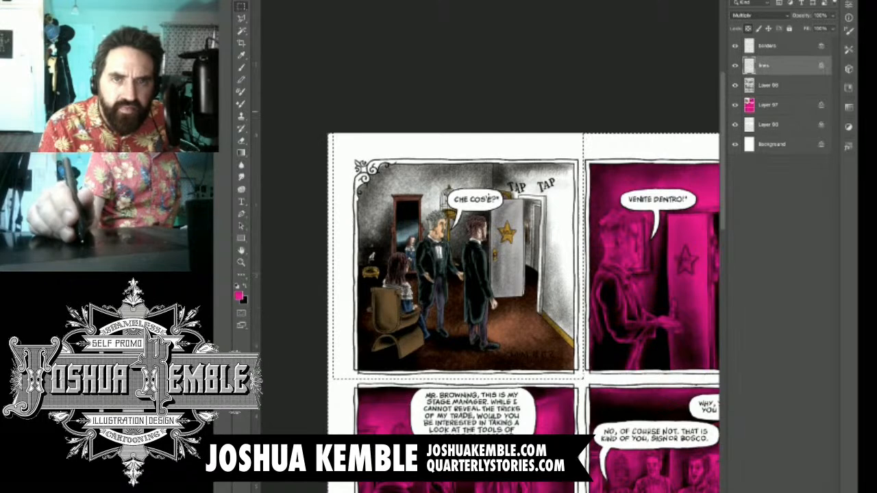
pyautogui.click(787, 45)
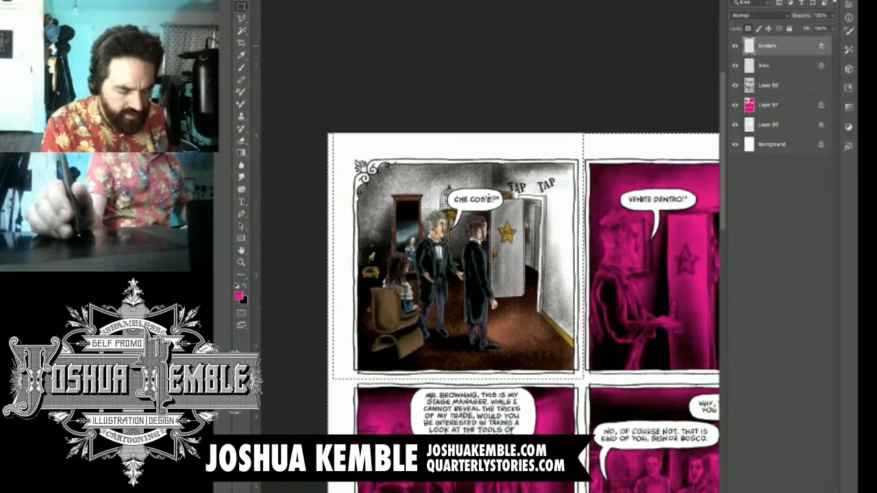
pyautogui.hotkey('shift', 'alt', 'm')
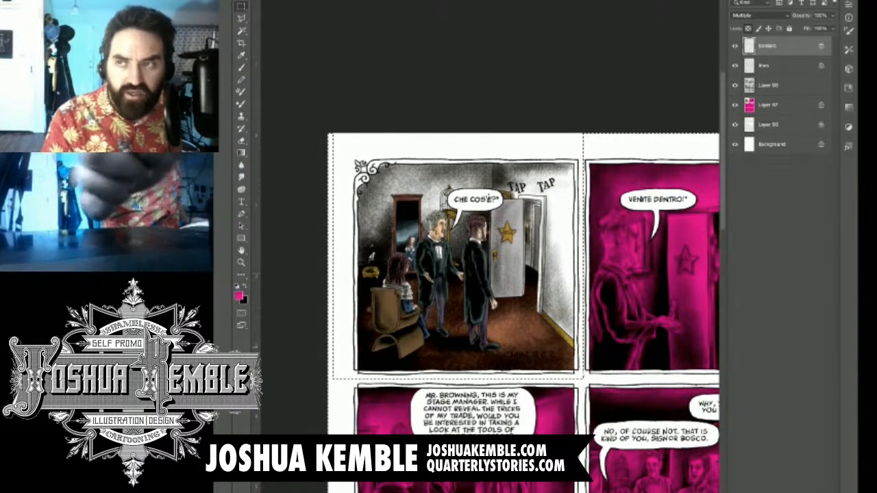
pyautogui.hotkey('ctrl', 'd')
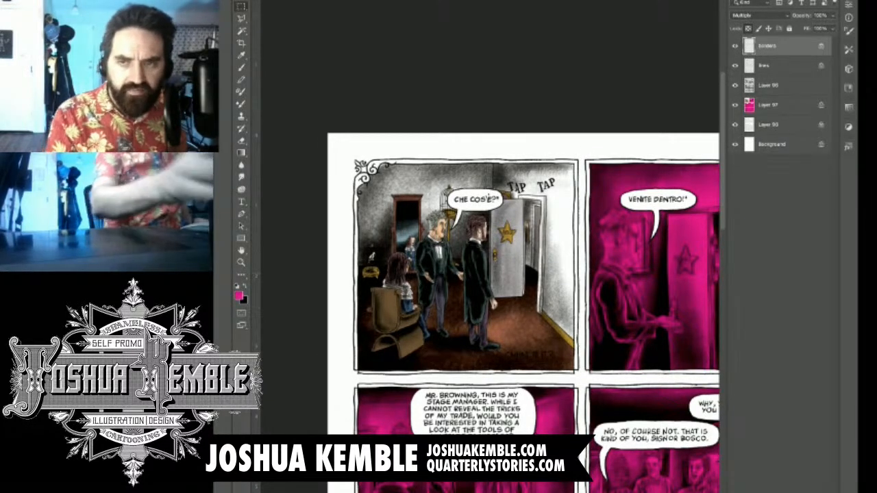
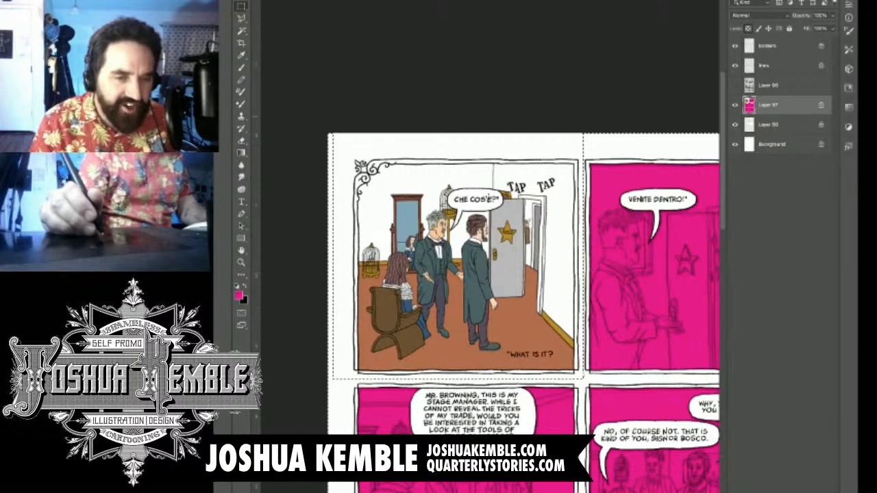
# Sample white from the first panel's wall and undo the magenta fill in the remaining panels.
pyautogui.press('i')
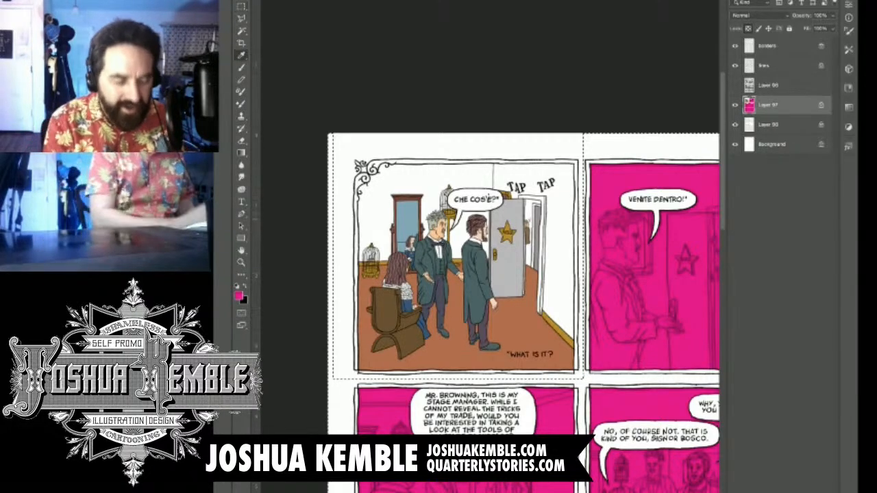
pyautogui.click(556, 226)
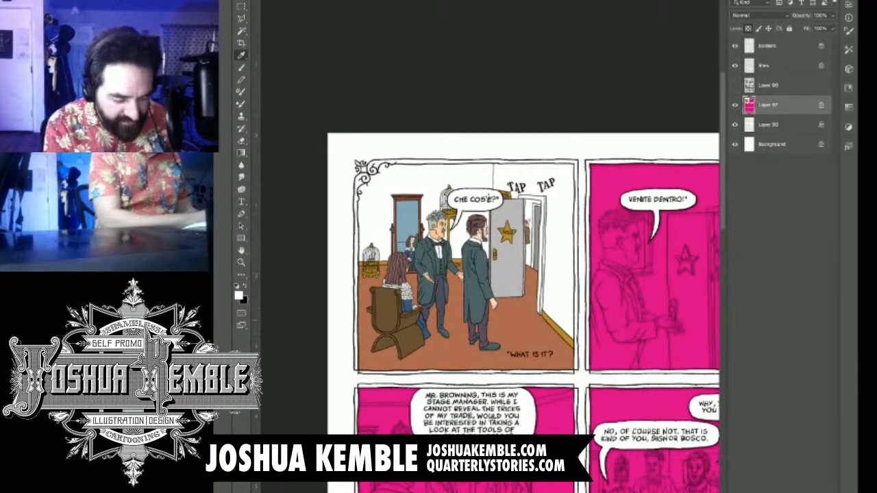
pyautogui.hotkey('ctrl', 'z')
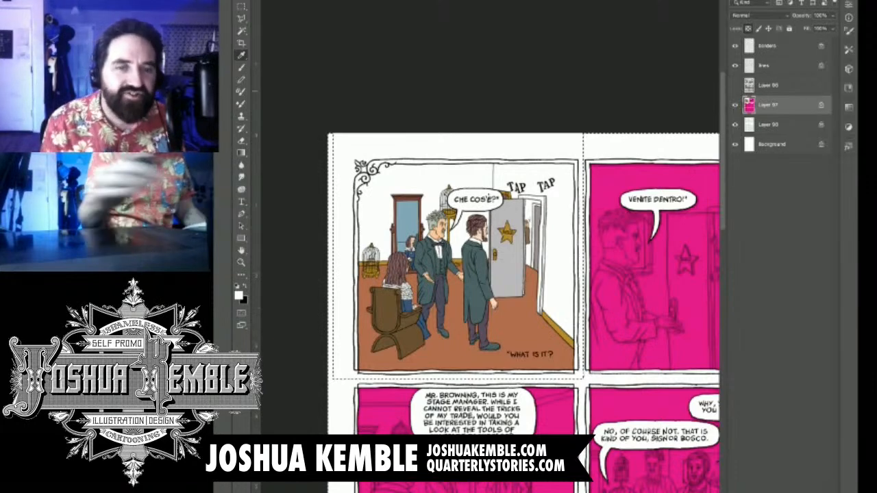
pyautogui.hotkey('ctrl', 'z')
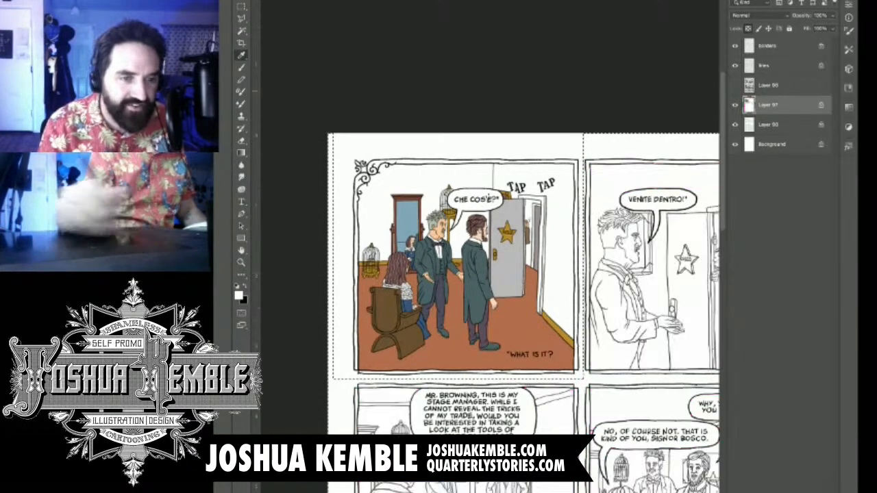
# Exclude the white shirt collar and shirt front of the man in the second panel from the selection with the lasso.
pyautogui.press('l')
pyautogui.hotkey('ctrl', 'd')
pyautogui.scroll(10, 651, 245)
pyautogui.scroll(4, 565, 180)
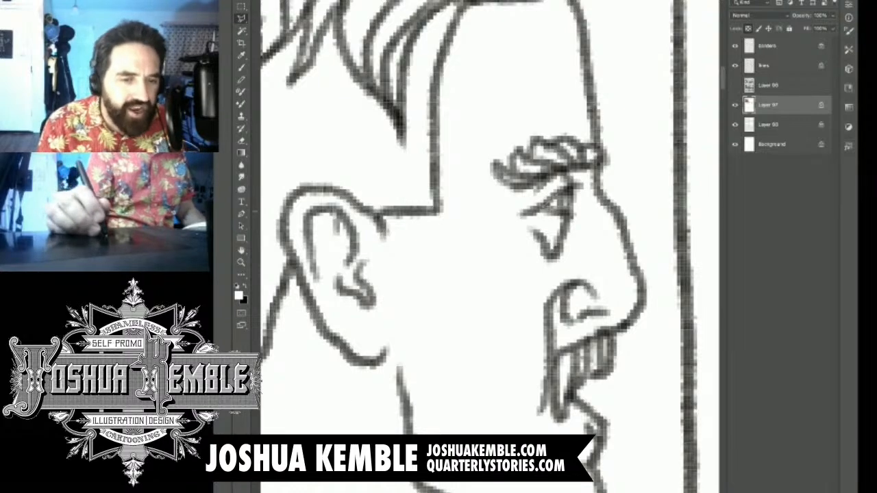
pyautogui.scroll(-10, 582, 226)
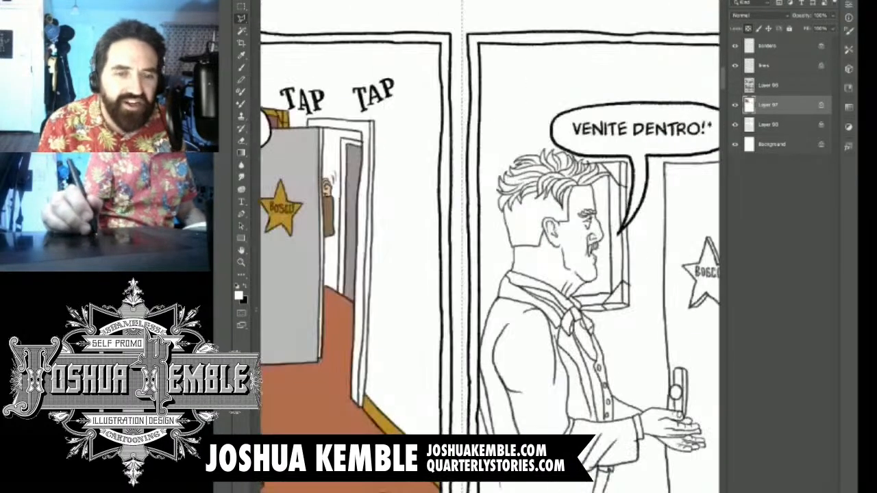
pyautogui.scroll(8, 565, 271)
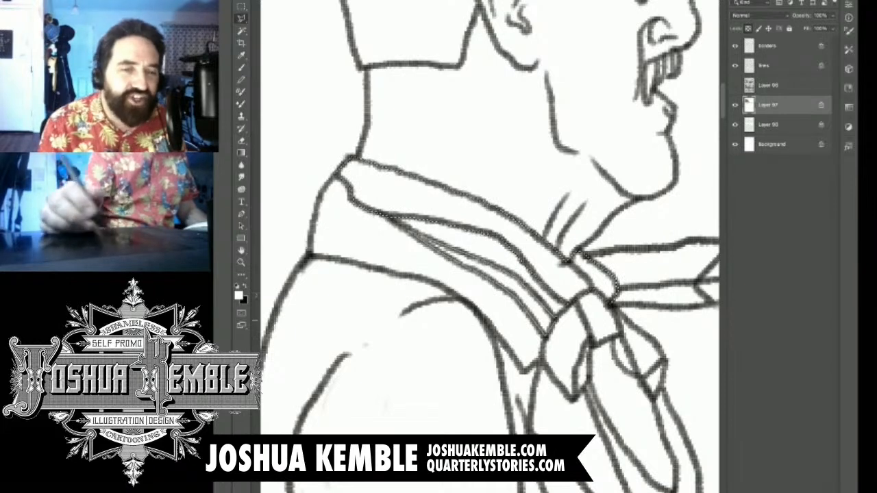
pyautogui.moveTo(548, 308)
pyautogui.mouseDown()
pyautogui.moveTo(457, 225)
pyautogui.moveTo(445, 151)
pyautogui.mouseUp()
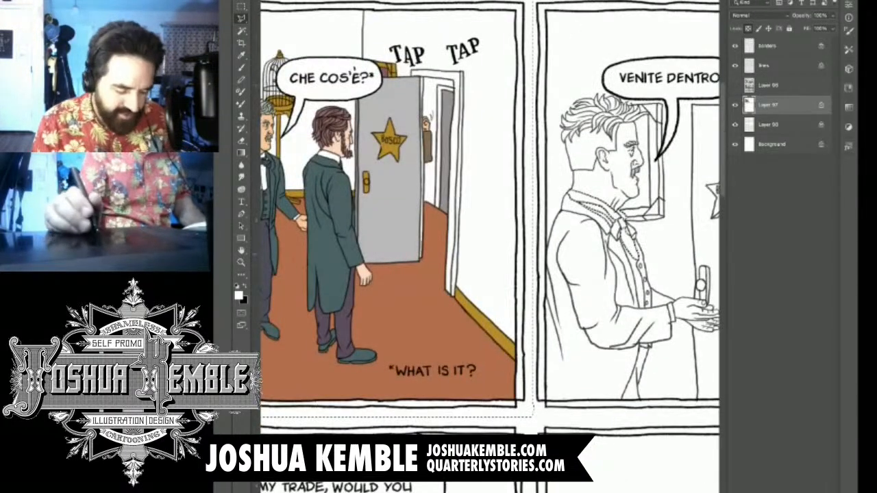
# Fill the remaining selection with the dark purple-grey sampled from the grey-haired man's trousers in the first panel.
pyautogui.moveTo(490, 219); pyautogui.dragTo(555, 228)
pyautogui.press('i')
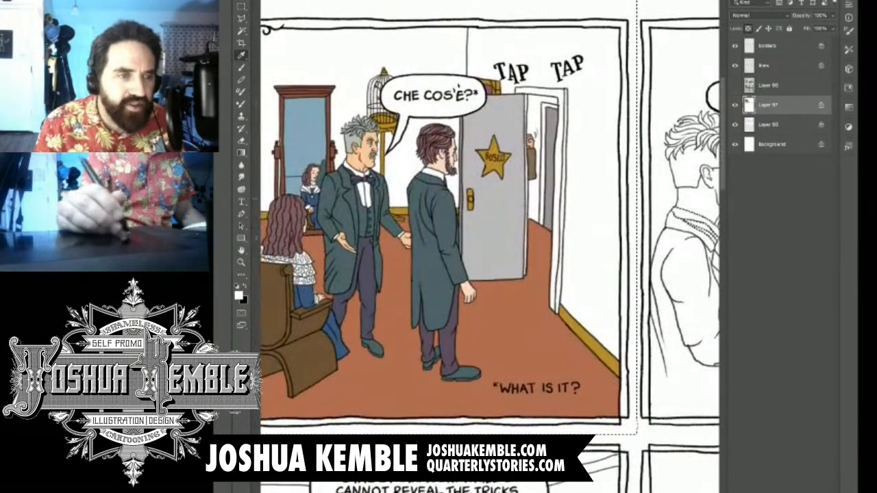
pyautogui.moveTo(480, 226); pyautogui.dragTo(440, 245)
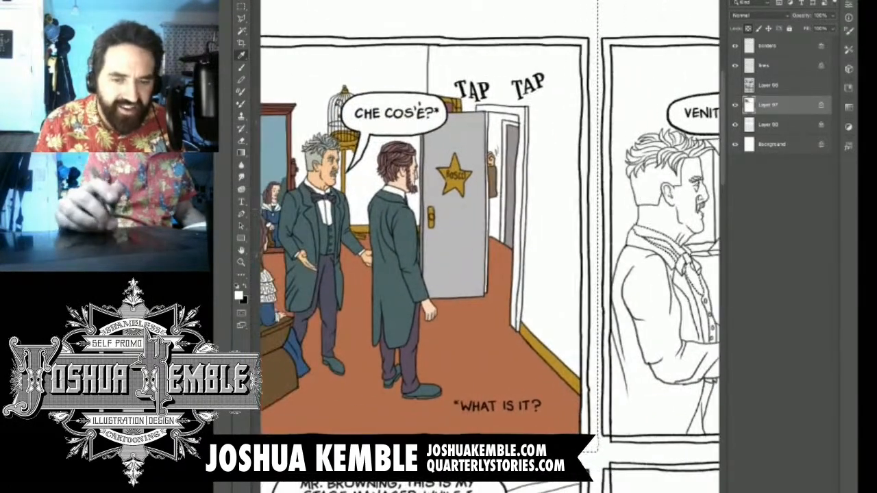
pyautogui.click(332, 280)
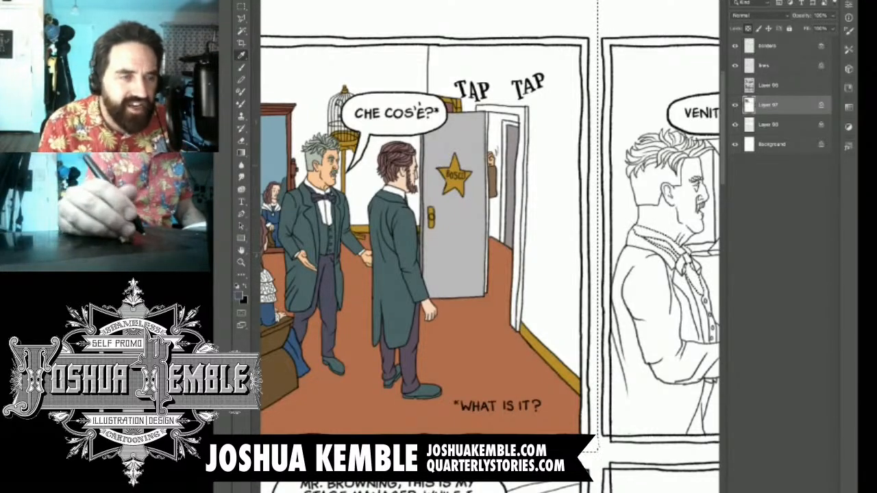
pyautogui.hotkey('alt', 'BackSpace')
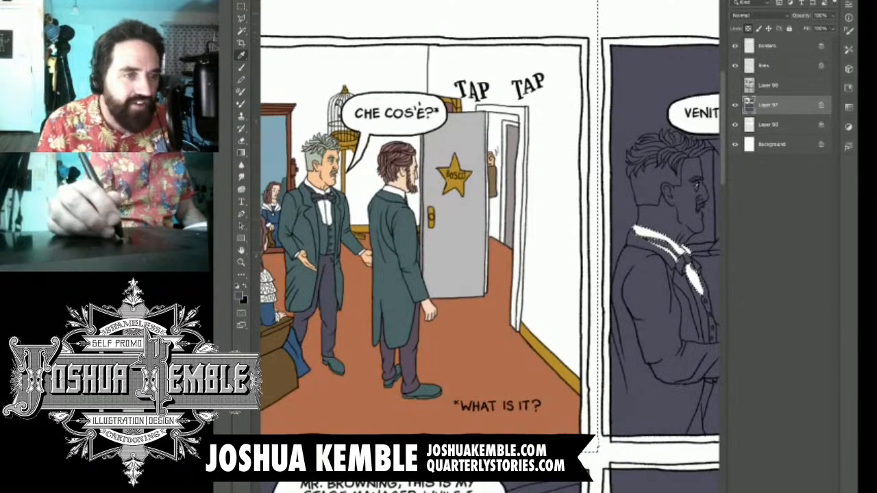
# Outline the second-panel man's neck tie, including its bow, with the lasso to exclude it from the selection.
pyautogui.press('l')
pyautogui.moveTo(623, 280); pyautogui.dragTo(418, 188)
pyautogui.moveTo(476, 163); pyautogui.dragTo(557, 165)
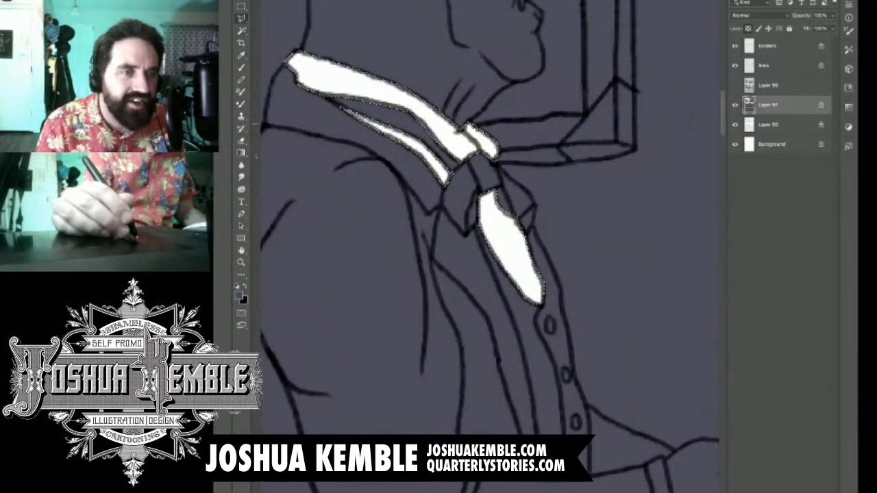
pyautogui.moveTo(445, 133)
pyautogui.mouseDown()
pyautogui.moveTo(389, 100)
pyautogui.moveTo(332, 87)
pyautogui.moveTo(426, 147)
pyautogui.moveTo(434, 174)
pyautogui.mouseUp()
pyautogui.click(445, 184)
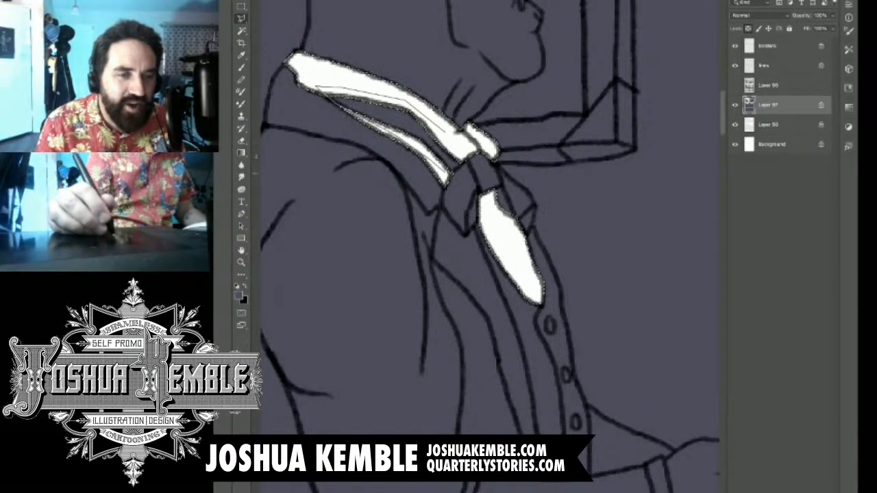
pyautogui.click(443, 206)
pyautogui.click(464, 235)
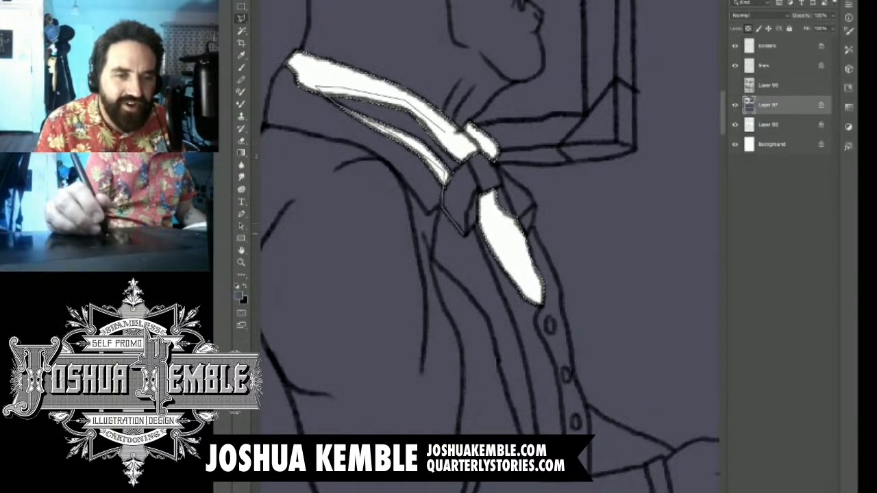
pyautogui.click(480, 220)
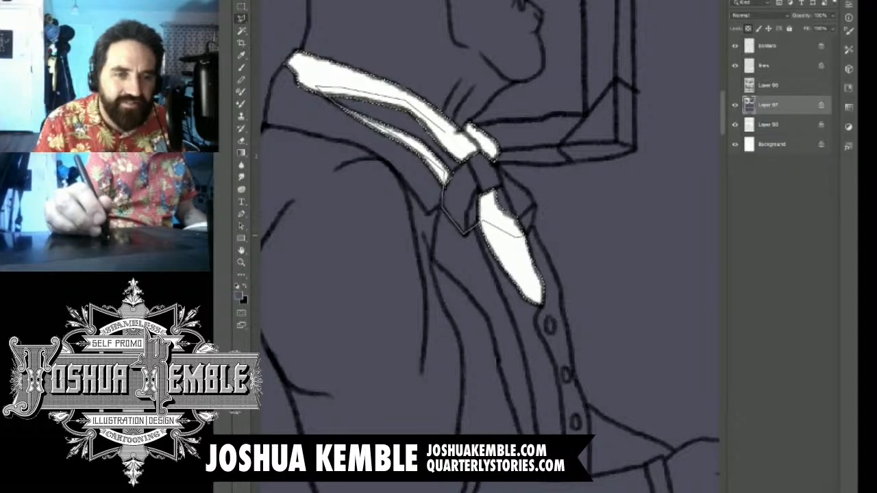
pyautogui.click(529, 231)
pyautogui.click(535, 206)
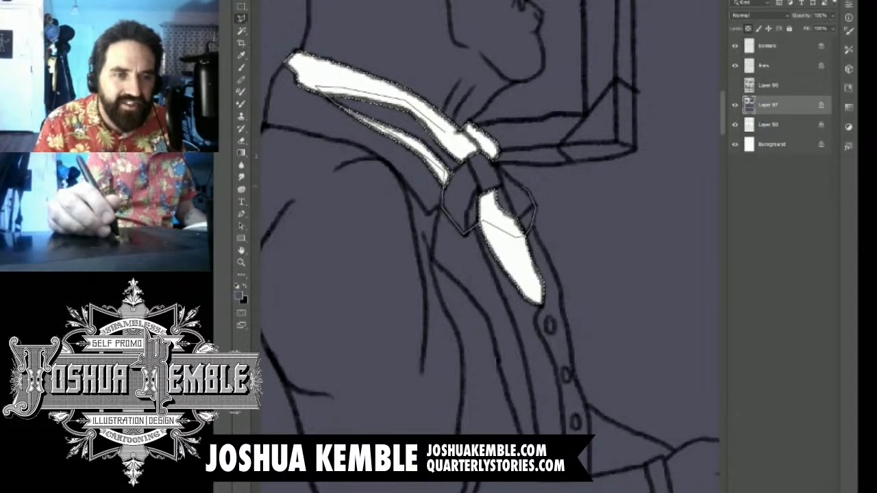
pyautogui.click(502, 165)
pyautogui.click(454, 138)
# Swap the foreground colour to white and fill the remaining selected panel areas with it.
pyautogui.hotkey('ctrl', '-')
pyautogui.hotkey('ctrl', '-')
pyautogui.hotkey('ctrl', '-')
pyautogui.hotkey('ctrl', '-')
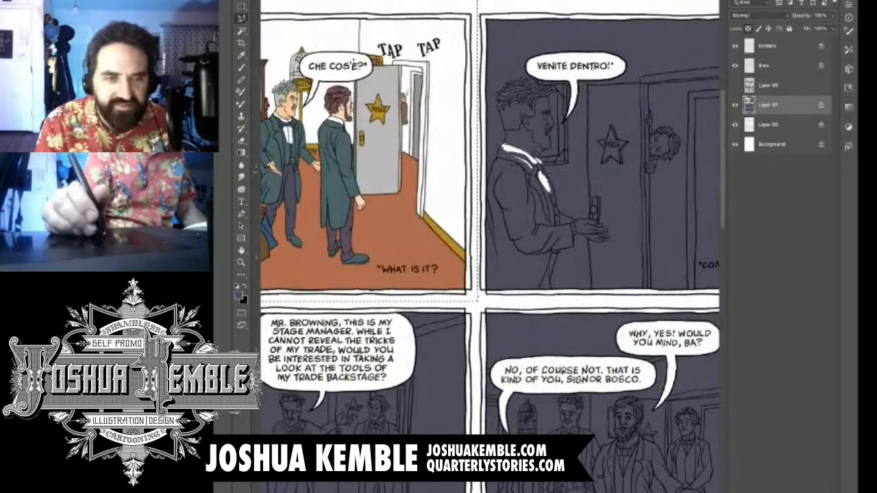
pyautogui.hotkey('ctrl', '-')
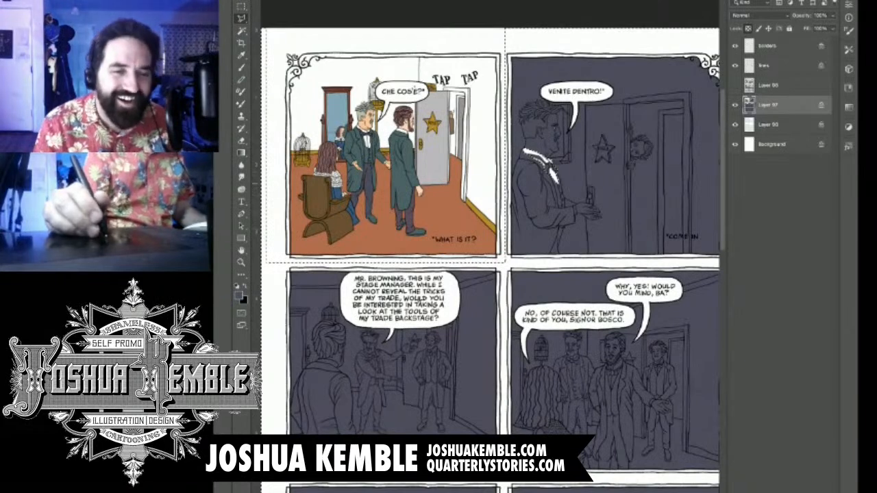
pyautogui.press('i')
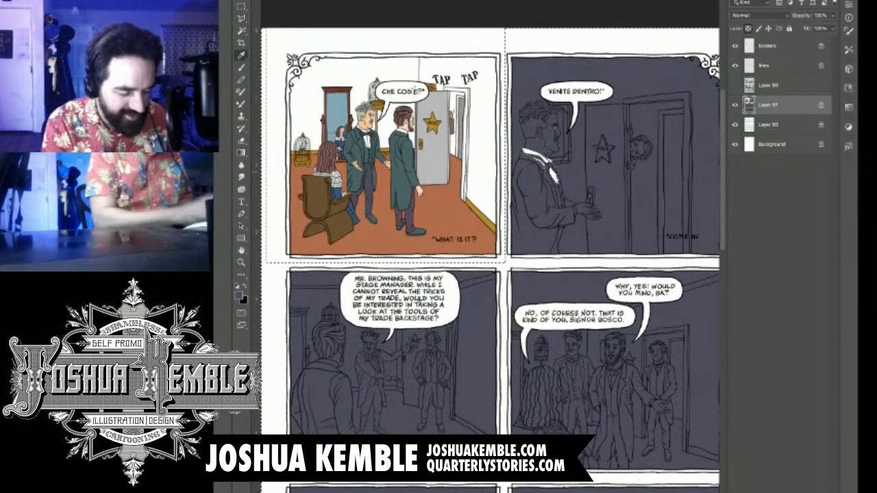
pyautogui.press('x')
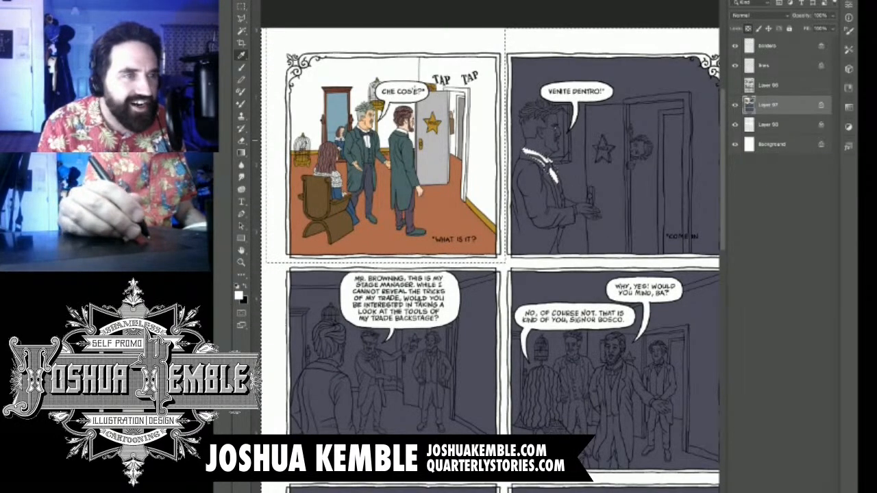
pyautogui.hotkey('alt', 'BackSpace')
# Exclude the second-panel man's shirt cuff from the selection and fill the rest with the purple-grey sampled from the first panel's trousers.
pyautogui.press('l')
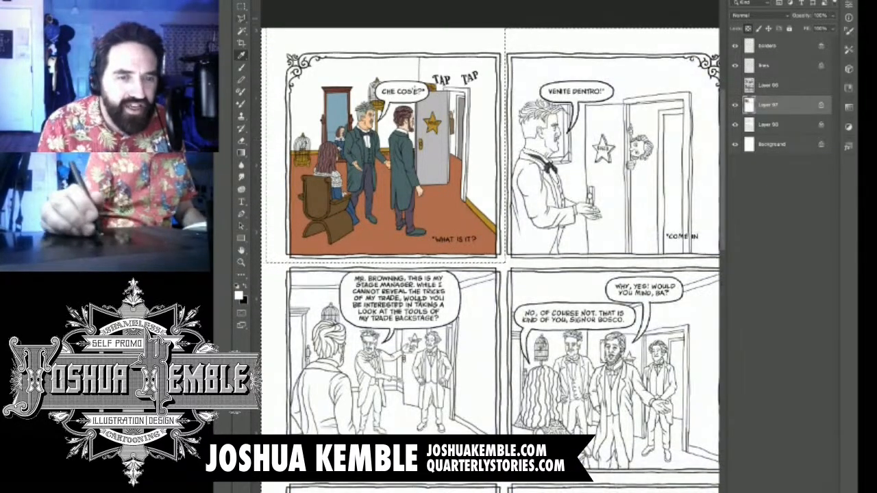
pyautogui.scroll(5, 576, 211)
pyautogui.scroll(5, 580, 210)
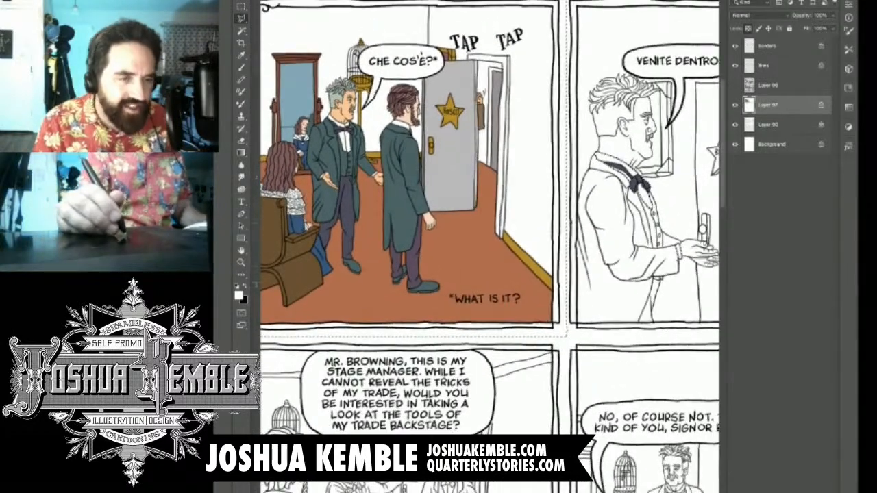
pyautogui.press('i')
pyautogui.click(346, 214)
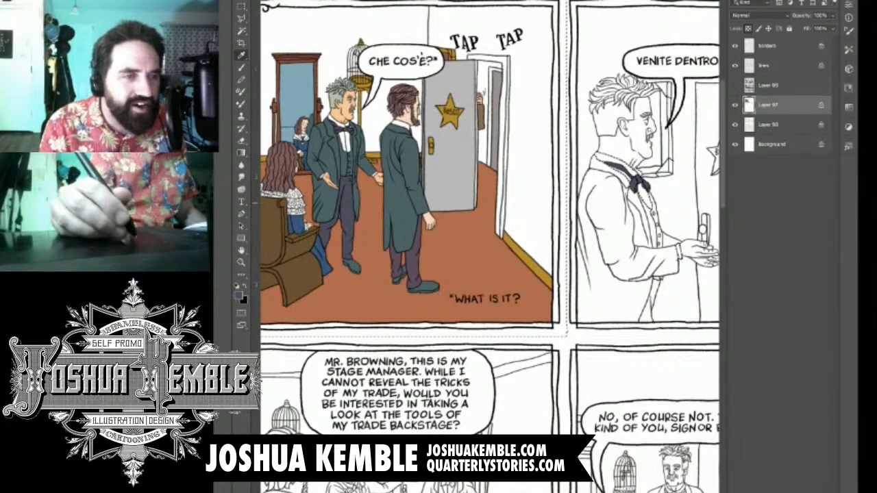
pyautogui.hotkey('alt', 'BackSpace')
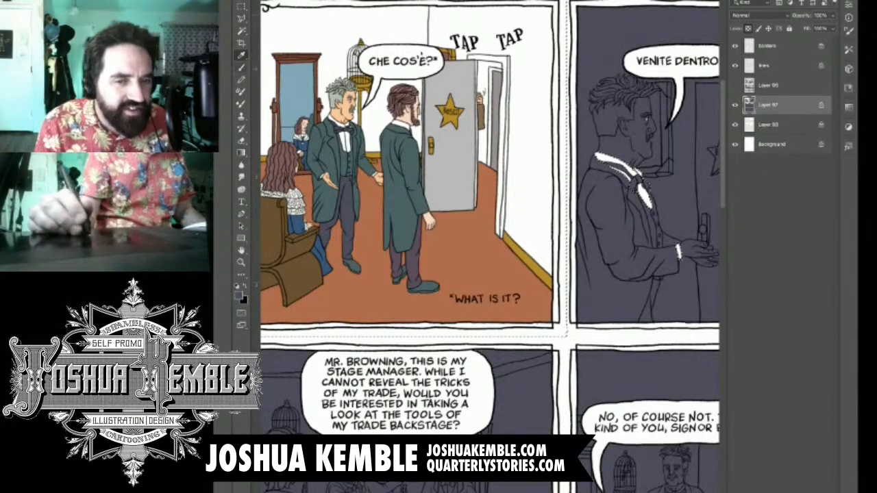
# Exclude the narrow trouser area below the second-panel man's forearm from the selection with a lasso outline reaching past the panel border.
pyautogui.press('l')
pyautogui.scroll(5, 673, 312)
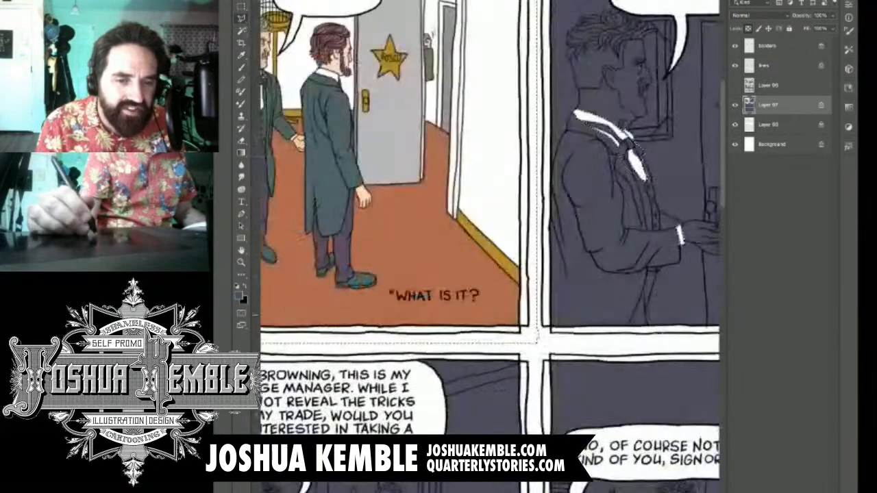
pyautogui.click(625, 352)
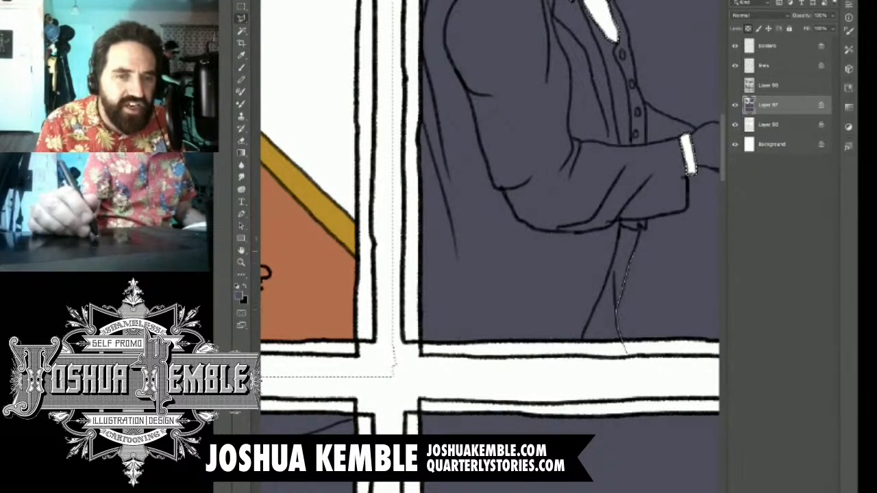
pyautogui.click(620, 226)
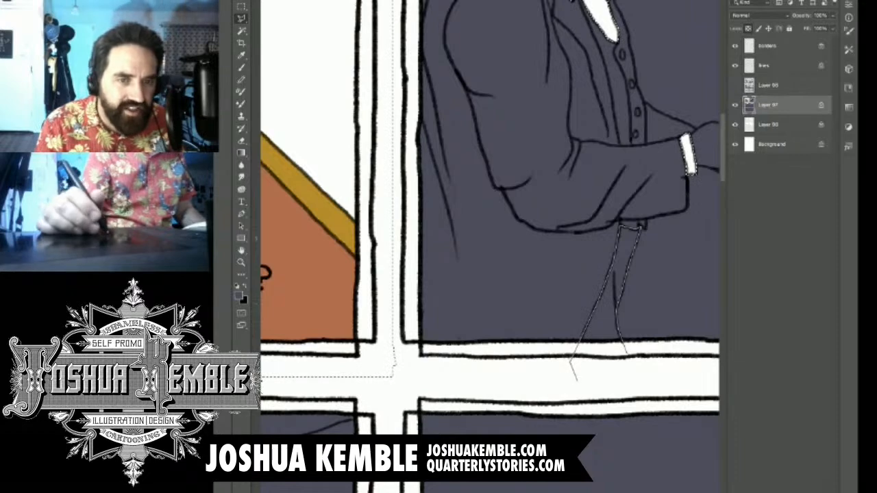
pyautogui.doubleClick(575, 378)
pyautogui.hotkey('ctrl', '-')
pyautogui.hotkey('ctrl', '-')
pyautogui.hotkey('ctrl', '-')
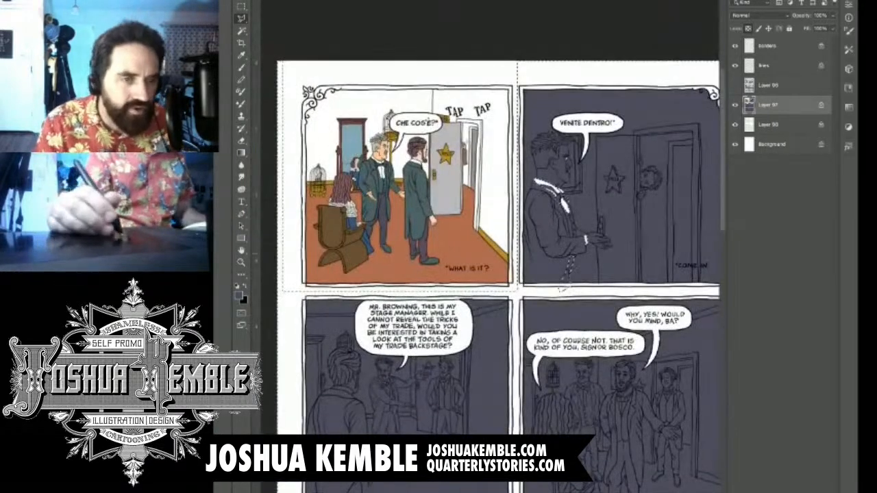
pyautogui.press('i')
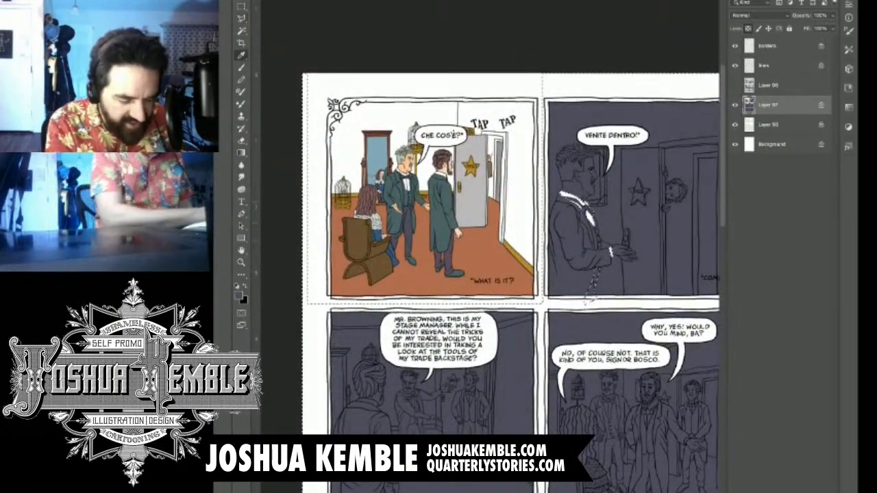
# Fill the remaining selected panel areas with the dark teal sampled from the first panel's coat.
pyautogui.click(387, 222)
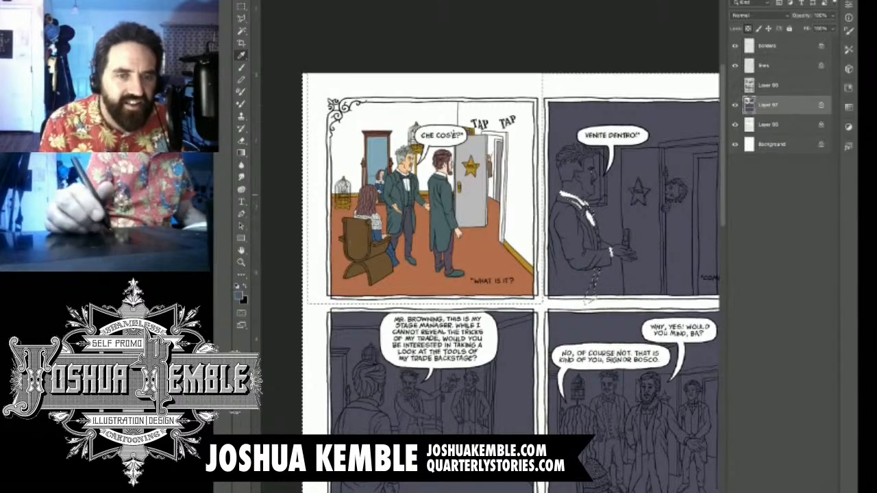
pyautogui.hotkey('alt', 'BackSpace')
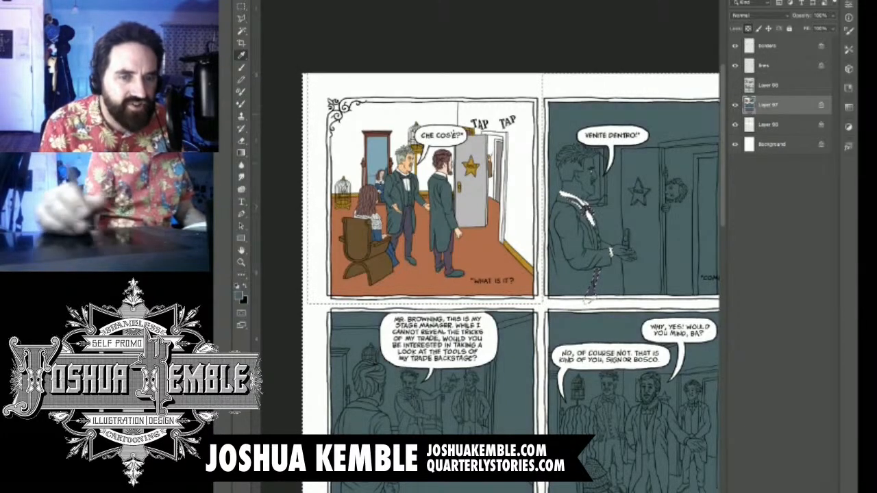
# Exclude the second-panel man's coat and vest from the selection with a lasso outline running past the panel border.
pyautogui.press('l')
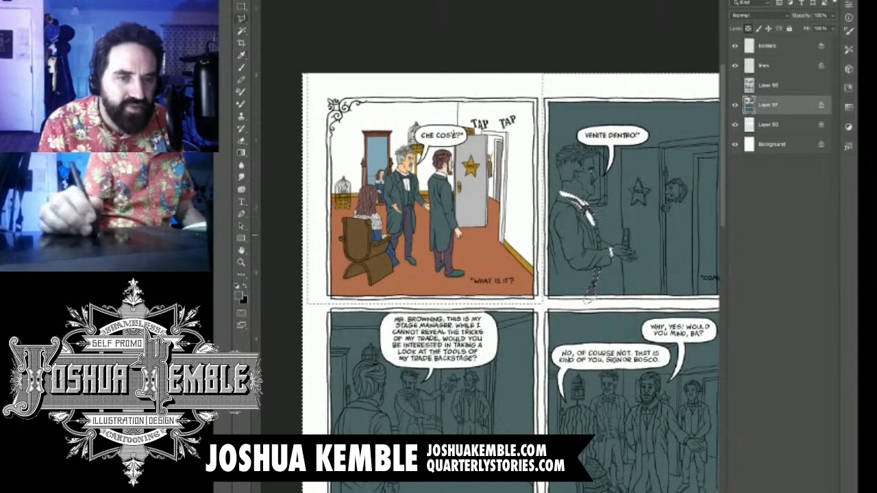
pyautogui.scroll(5, 598, 247)
pyautogui.moveTo(598, 248); pyautogui.dragTo(545, 266)
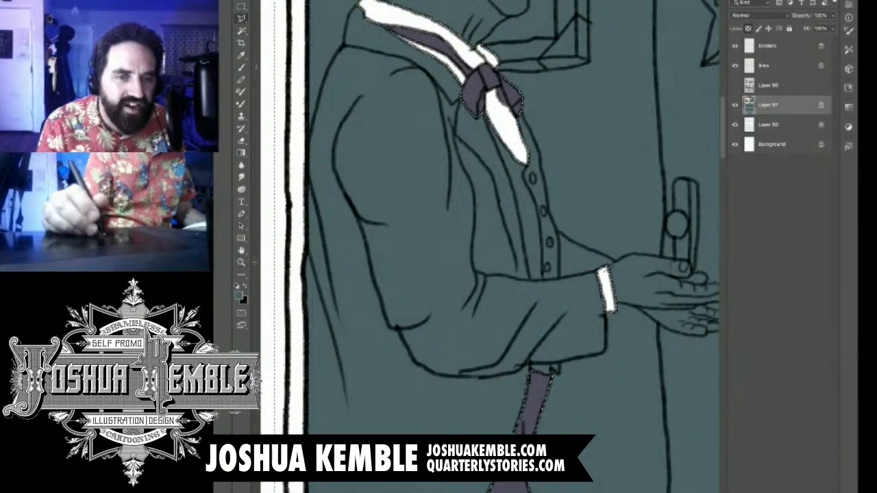
pyautogui.click(556, 237)
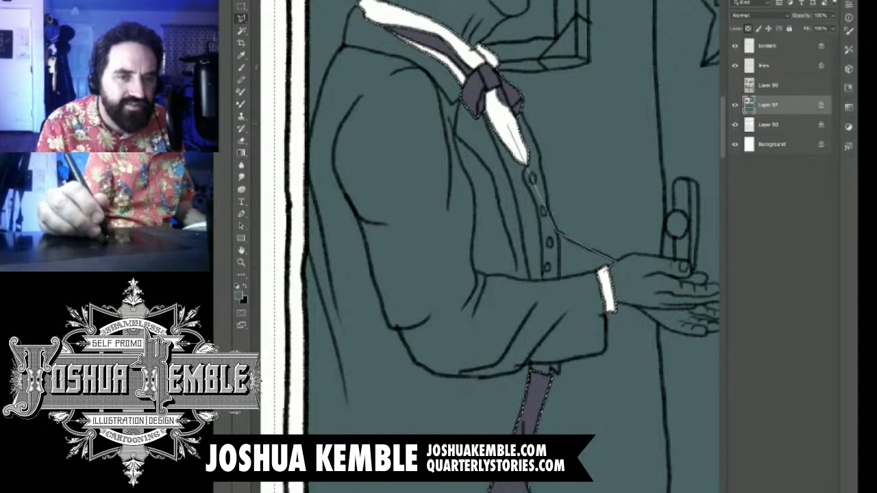
pyautogui.click(547, 207)
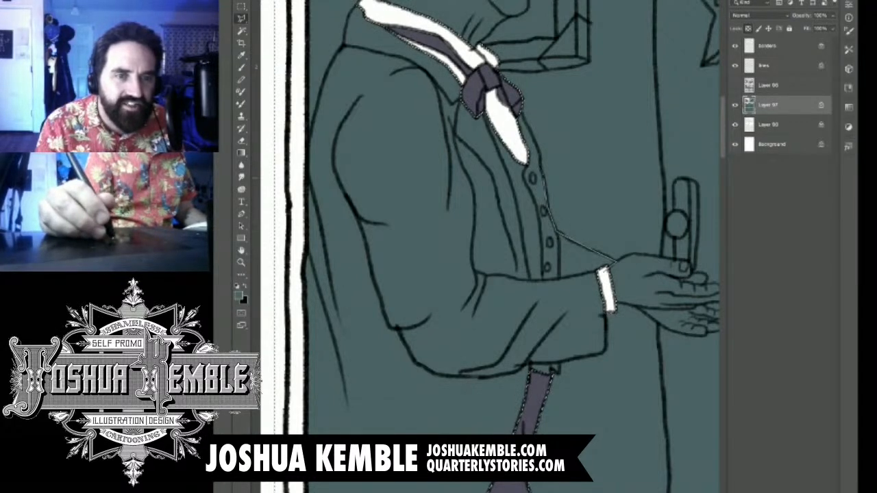
pyautogui.click(506, 92)
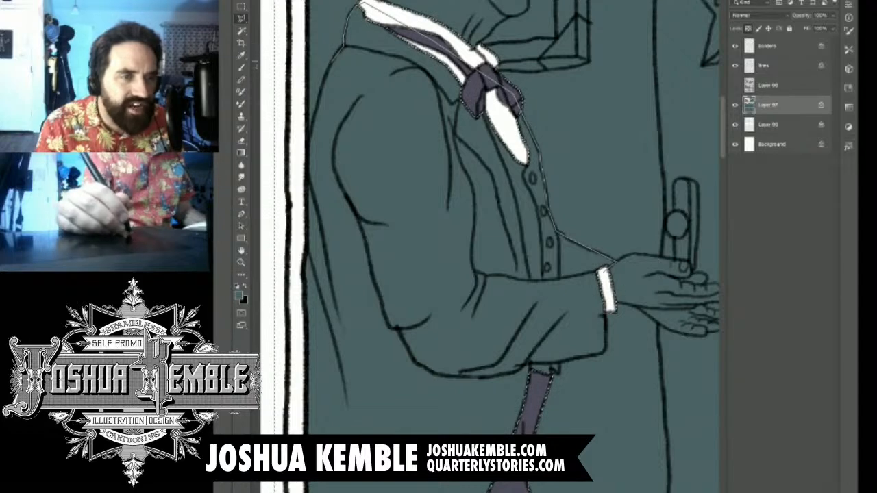
pyautogui.click(296, 184)
pyautogui.click(277, 374)
pyautogui.scroll(-2, 287, 439)
pyautogui.click(282, 467)
pyautogui.click(509, 477)
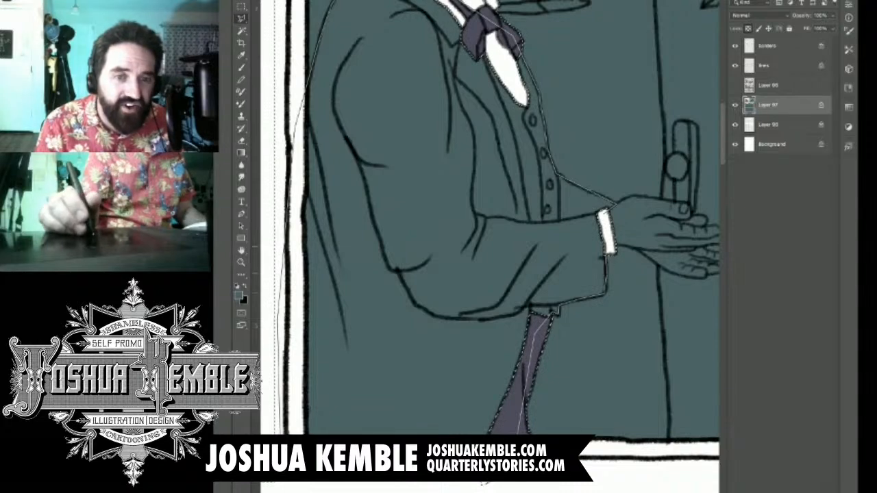
pyautogui.click(485, 482)
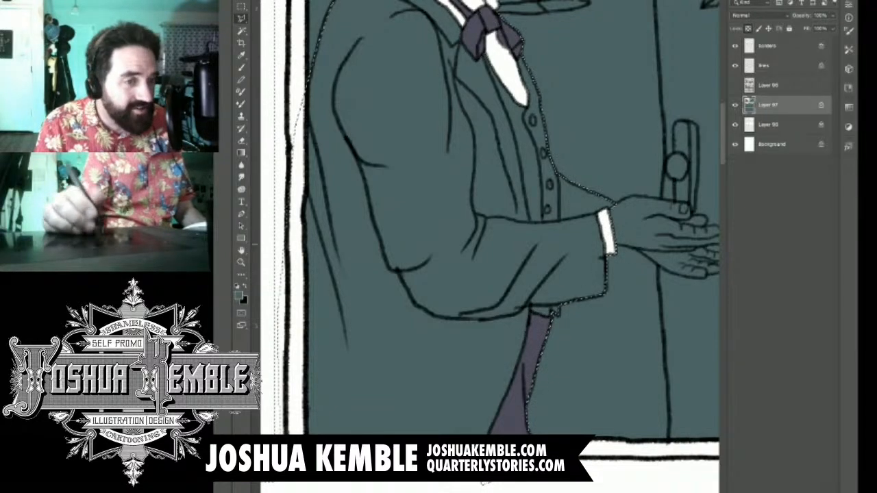
# Sample the grey-haired man's skin tone in the first panel and fill the remaining selection with it.
pyautogui.scroll(-5, 638, 244)
pyautogui.moveTo(637, 245); pyautogui.dragTo(597, 272)
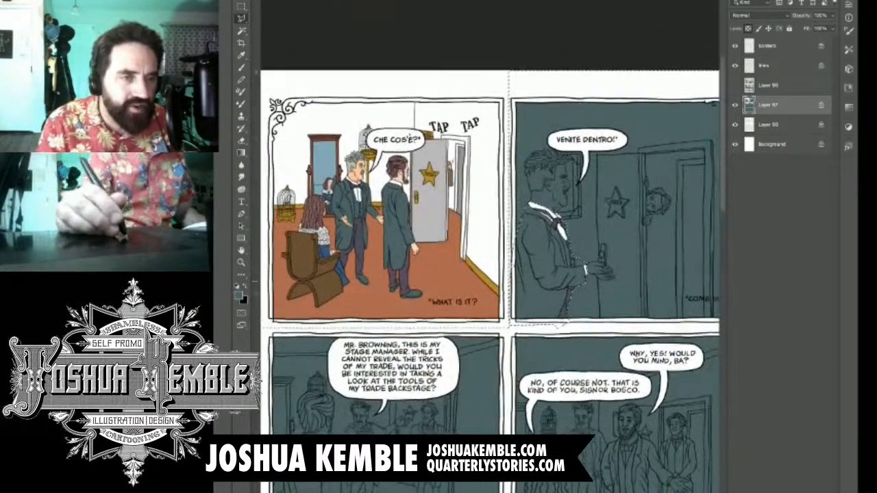
pyautogui.press('i')
pyautogui.click(350, 177)
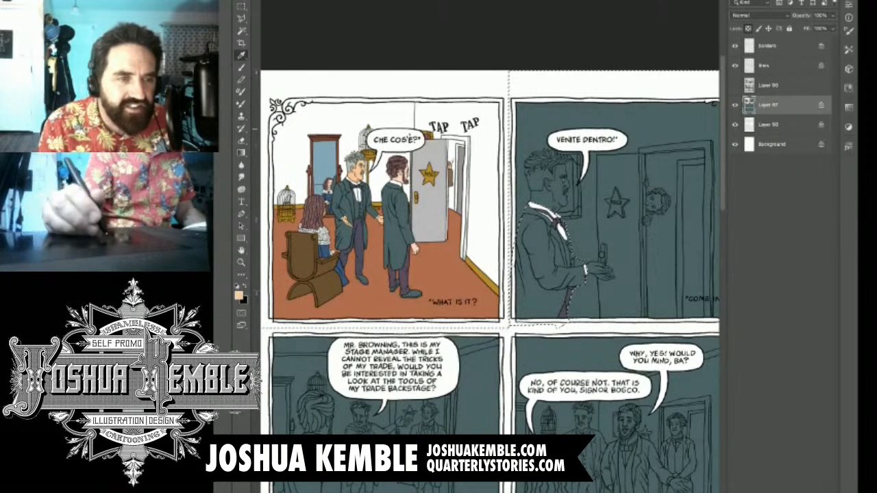
pyautogui.hotkey('alt', 'BackSpace')
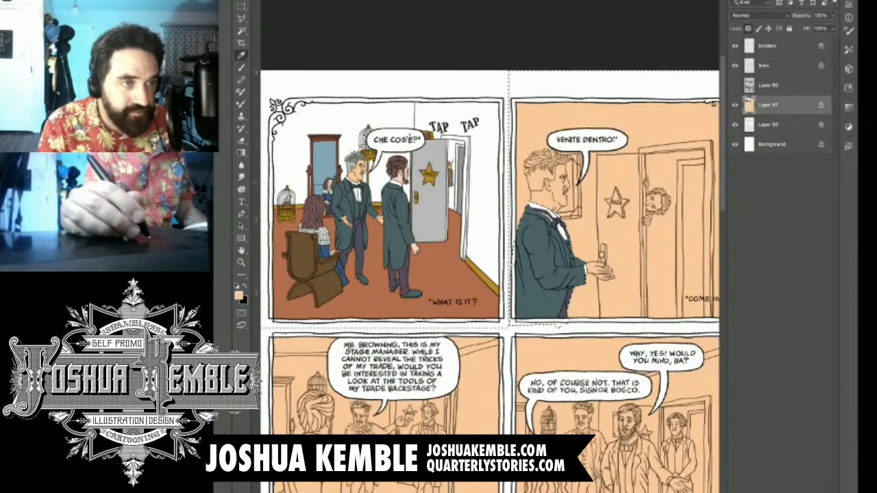
# Exclude the second-panel man's neck, ear and face from the selection, tracing along the hairline, profile and shirt collar with the lasso.
pyautogui.press('l')
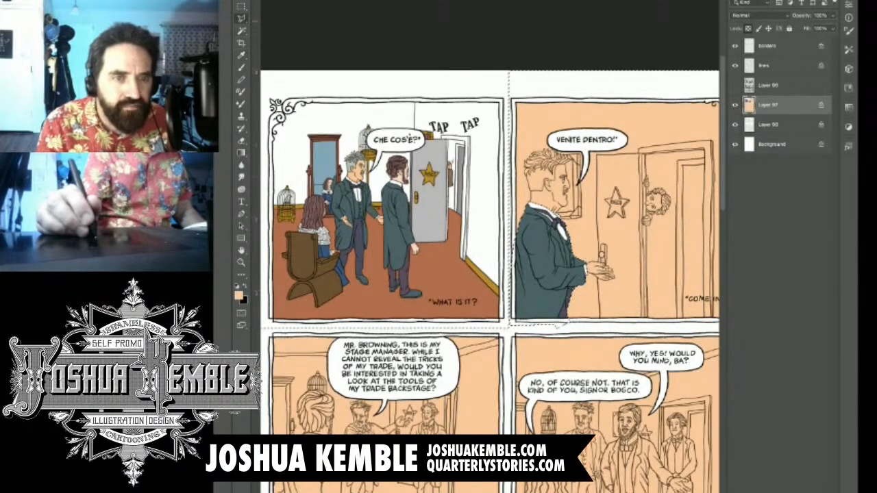
pyautogui.scroll(4, 576, 199)
pyautogui.scroll(4, 555, 185)
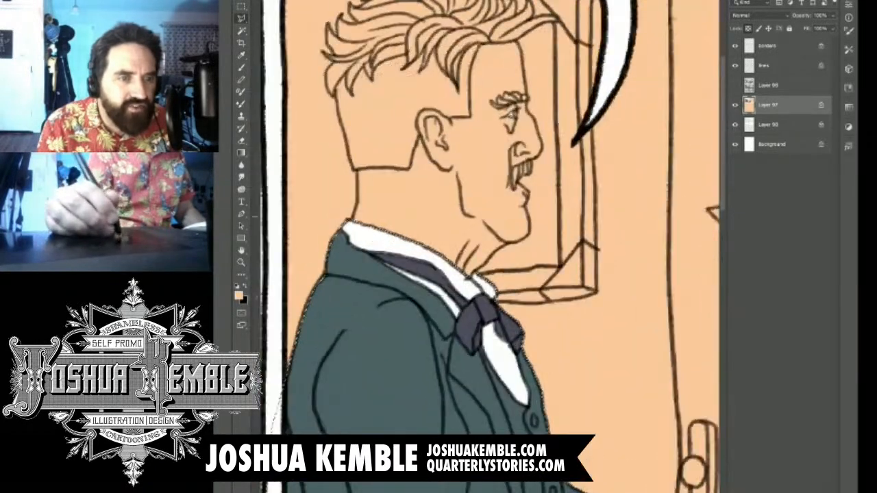
pyautogui.scroll(2, 377, 180)
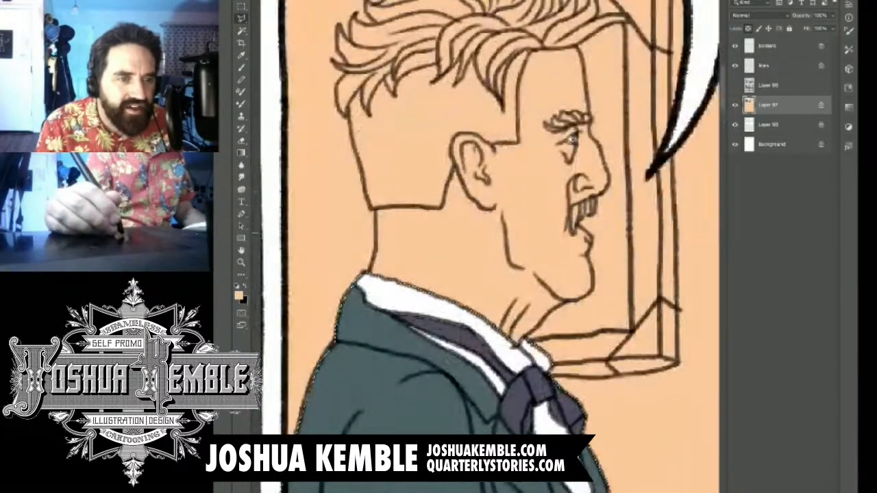
pyautogui.moveTo(368, 273)
pyautogui.mouseDown()
pyautogui.moveTo(377, 207)
pyautogui.moveTo(439, 206)
pyautogui.moveTo(453, 148)
pyautogui.moveTo(481, 136)
pyautogui.moveTo(493, 144)
pyautogui.mouseUp()
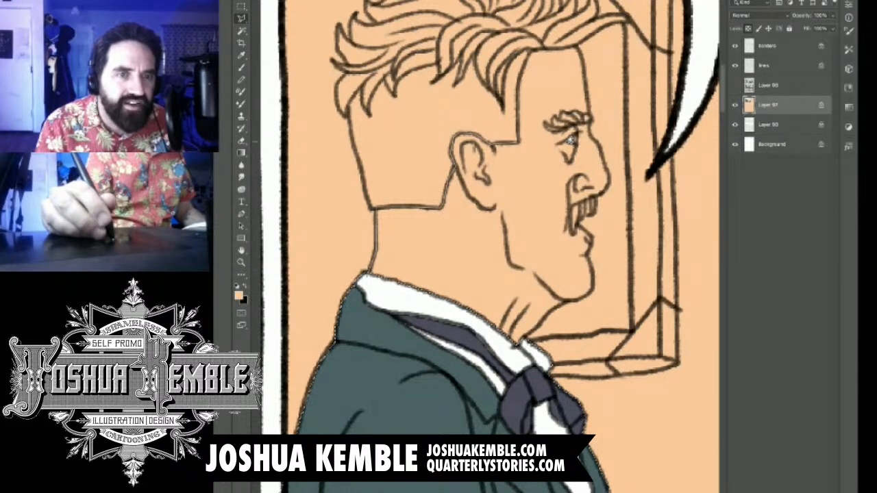
pyautogui.moveTo(518, 115)
pyautogui.mouseDown()
pyautogui.moveTo(532, 49)
pyautogui.moveTo(576, 46)
pyautogui.moveTo(591, 115)
pyautogui.moveTo(571, 140)
pyautogui.mouseUp()
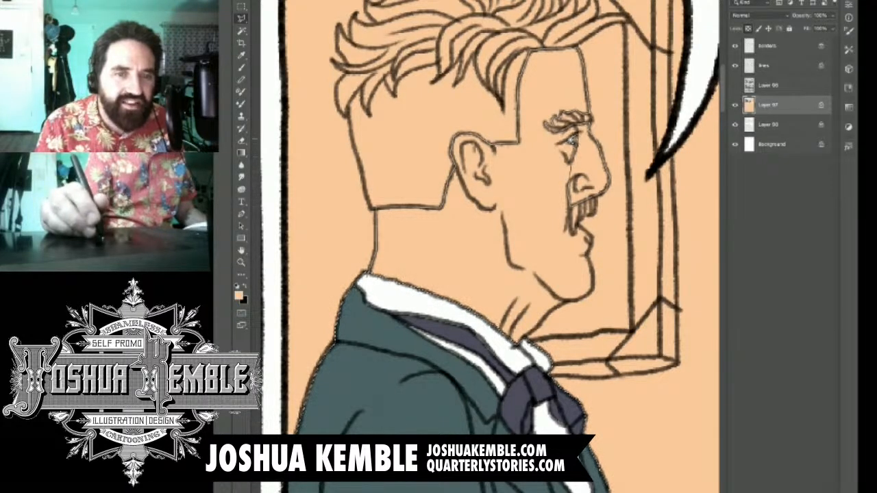
pyautogui.click(568, 142)
pyautogui.click(585, 145)
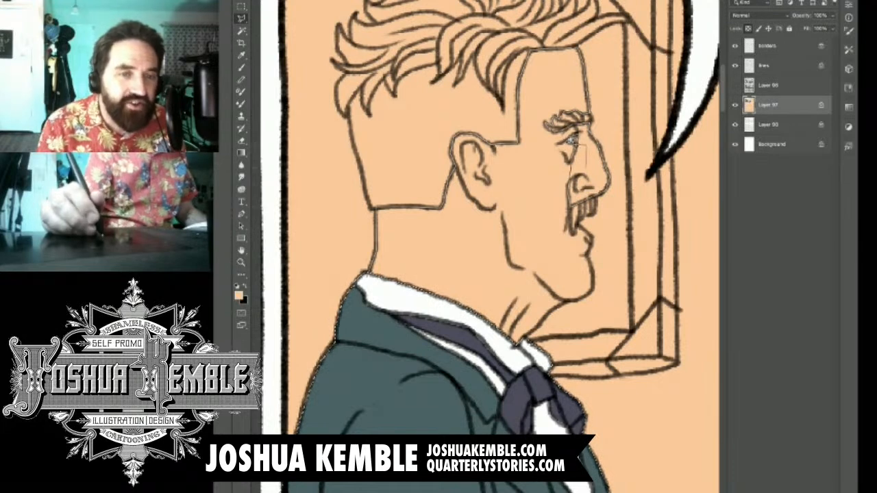
pyautogui.click(586, 175)
pyautogui.click(571, 205)
pyautogui.click(571, 225)
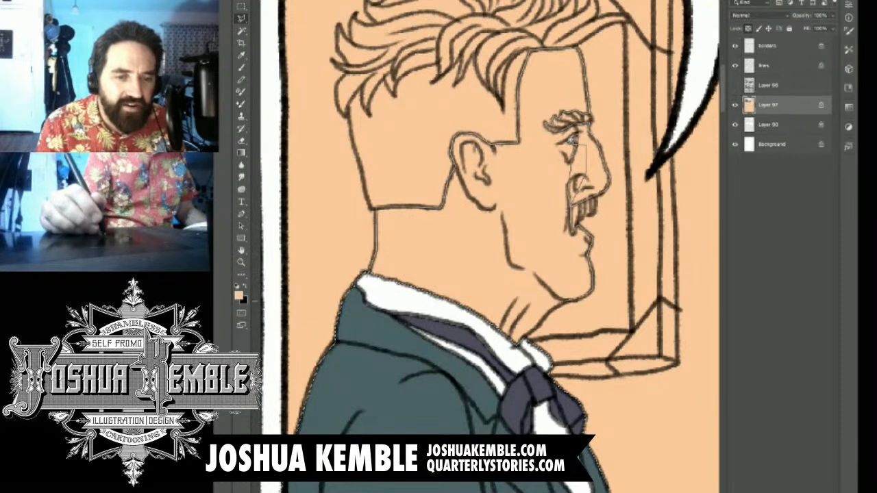
pyautogui.click(524, 339)
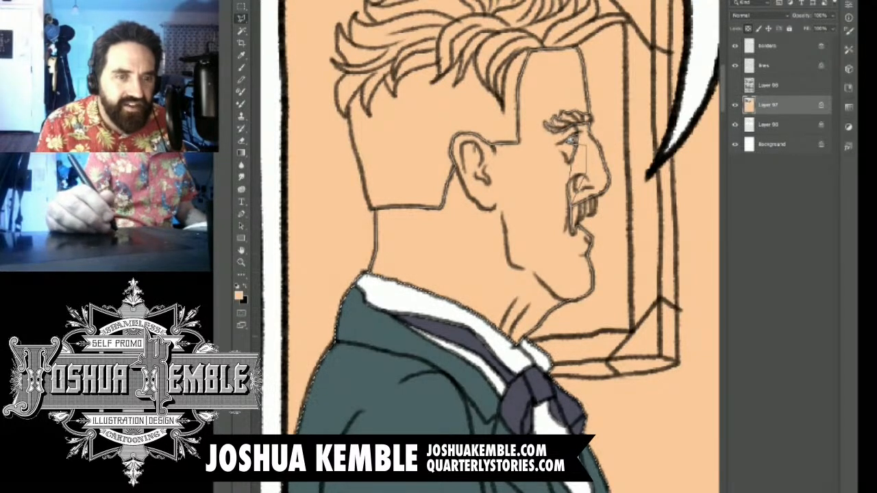
pyautogui.click(516, 360)
pyautogui.click(448, 374)
pyautogui.doubleClick(382, 341)
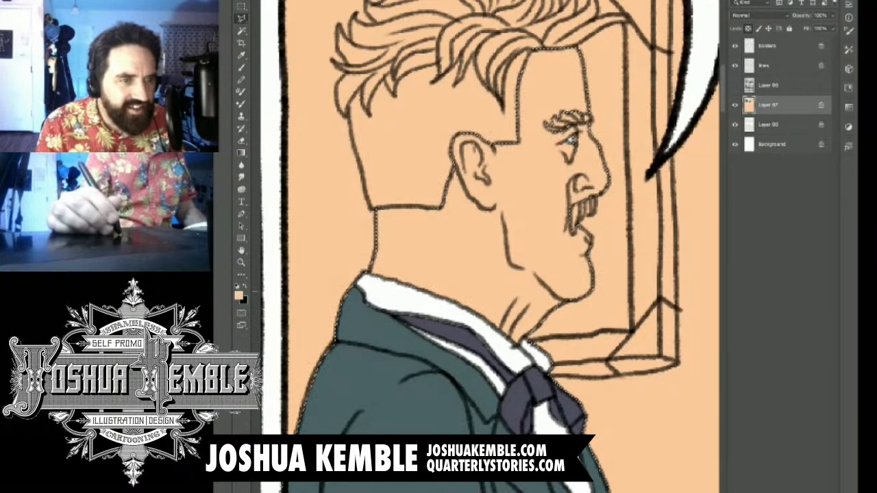
# Hide the lines layer and sample the light blue of the grey-haired man's eye in the first panel.
pyautogui.hotkey('ctrl', '-')
pyautogui.hotkey('ctrl', '-')
pyautogui.hotkey('ctrl', '-')
pyautogui.moveTo(356, 205); pyautogui.dragTo(495, 207)
pyautogui.moveTo(432, 166); pyautogui.dragTo(546, 169)
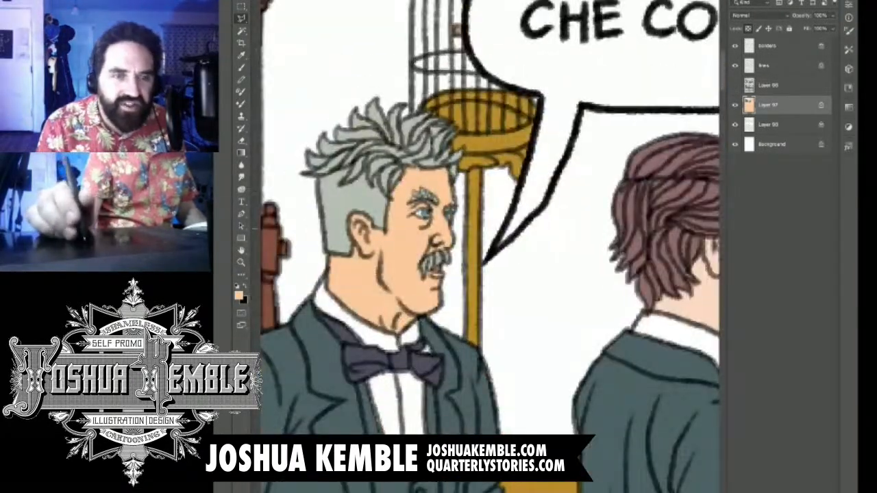
pyautogui.moveTo(412, 198); pyautogui.dragTo(495, 200)
pyautogui.click(735, 65)
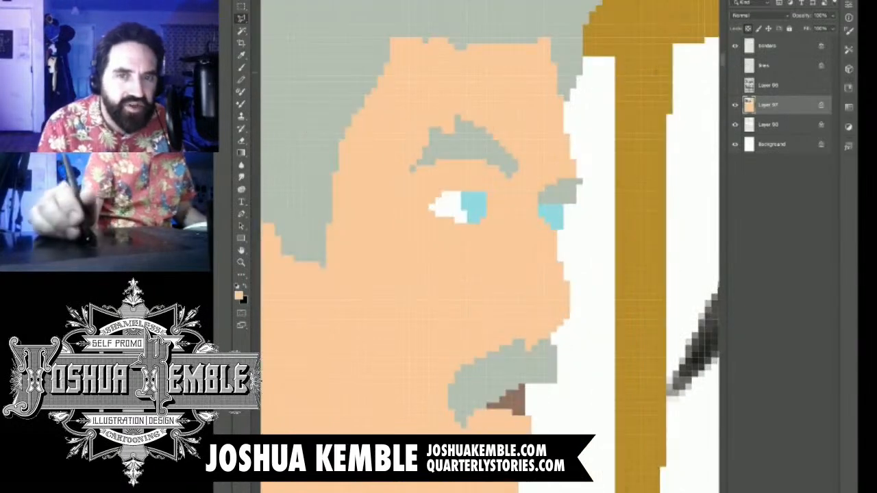
pyautogui.press('i')
pyautogui.click(474, 203)
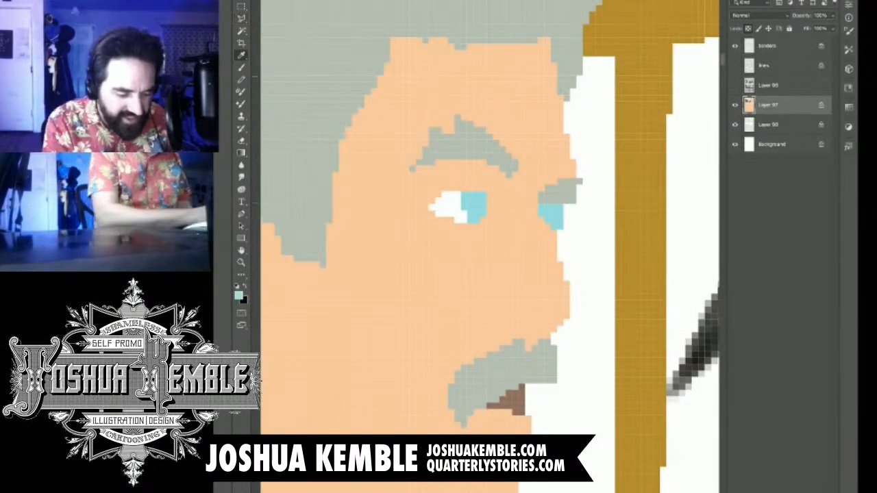
# Show the lines layer again and fill the remaining selected panel areas with the light blue eye colour.
pyautogui.click(735, 65)
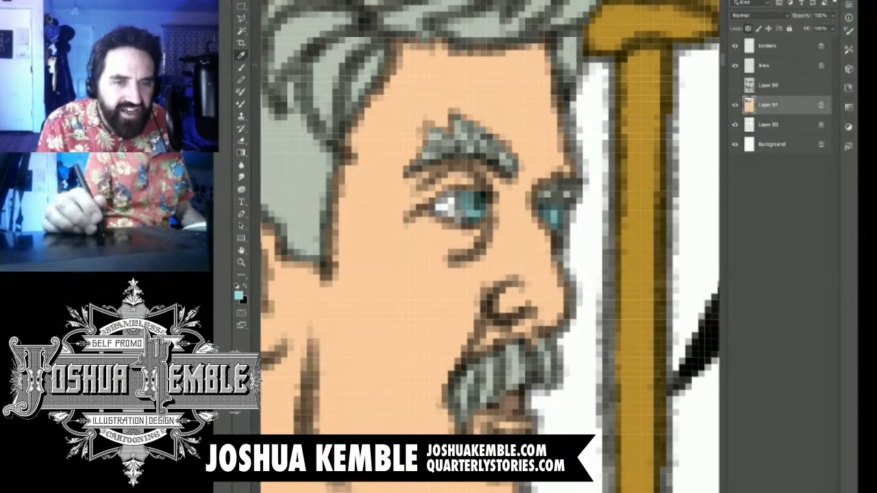
pyautogui.scroll(-6, 611, 287)
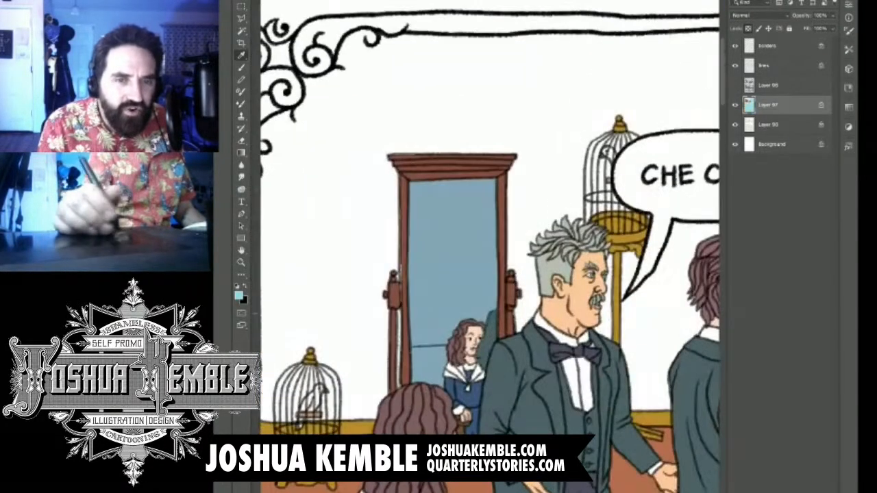
pyautogui.moveTo(678, 343); pyautogui.dragTo(311, 182)
pyautogui.moveTo(685, 274); pyautogui.dragTo(419, 216)
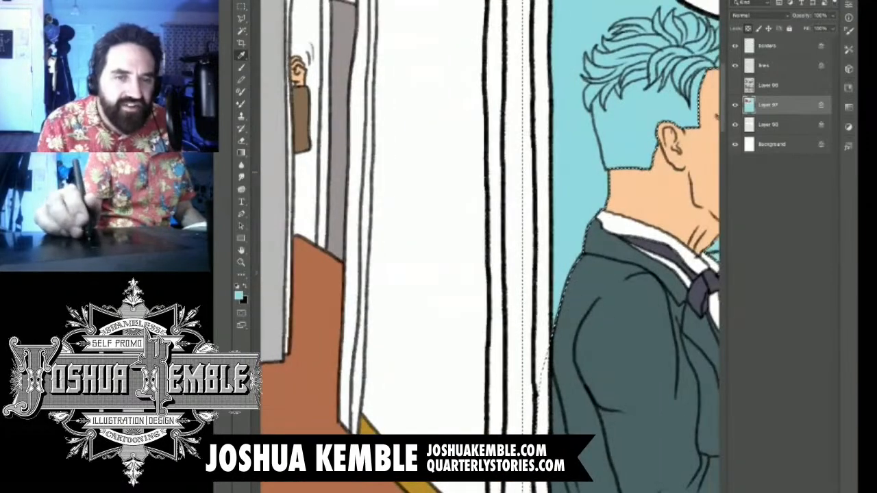
pyautogui.scroll(-5, 565, 171)
pyautogui.scroll(5, 651, 144)
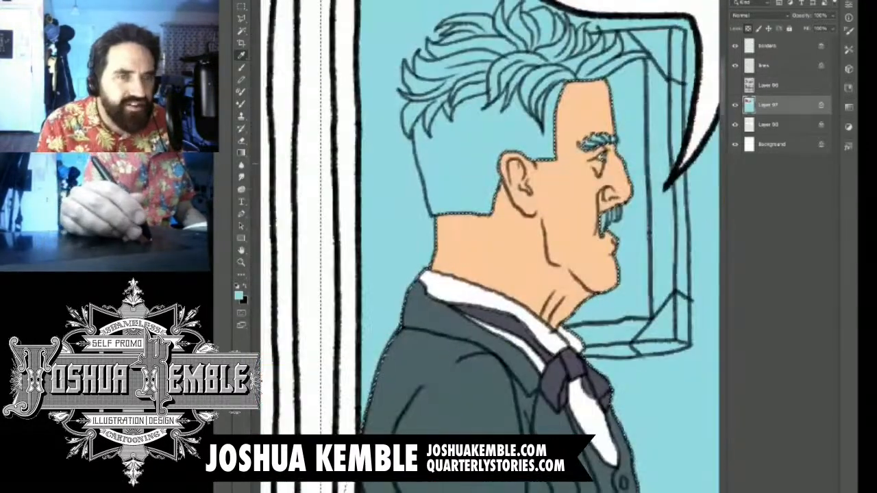
# Sample the man's grey hair colour and fill the remaining selected panel areas with it.
pyautogui.press('m')
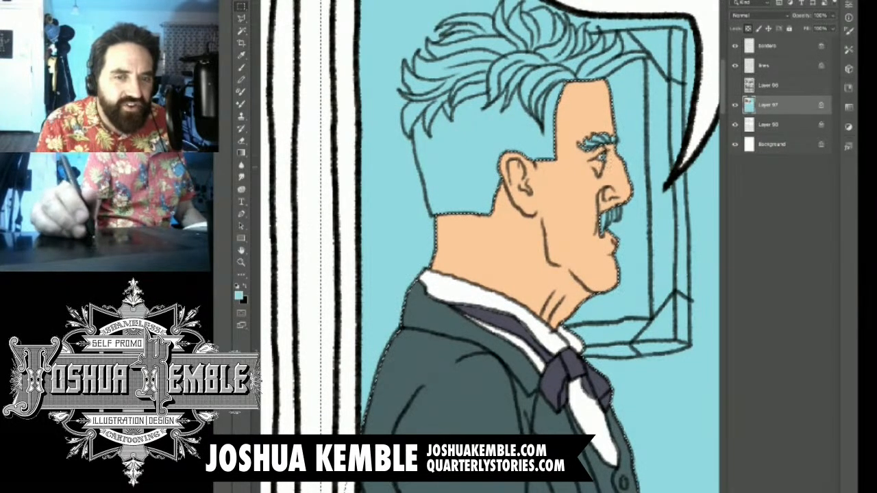
pyautogui.scroll(-5, 665, 144)
pyautogui.moveTo(657, 144); pyautogui.dragTo(566, 165)
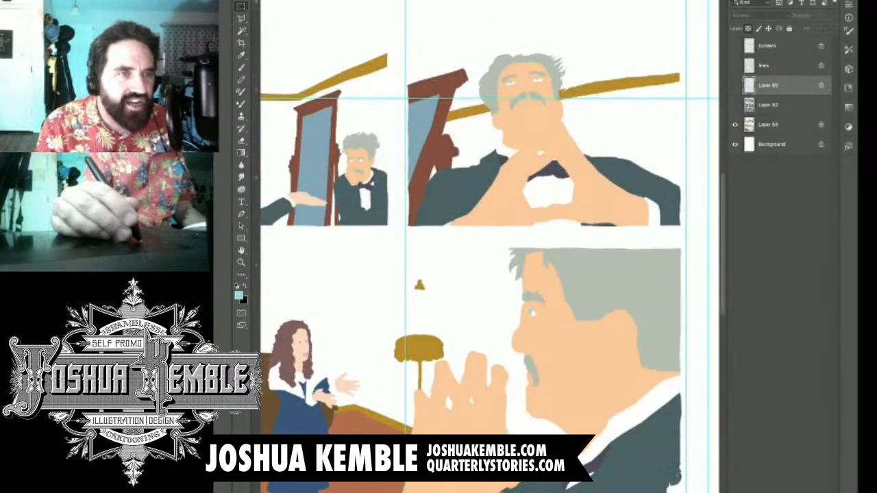
pyautogui.press('i')
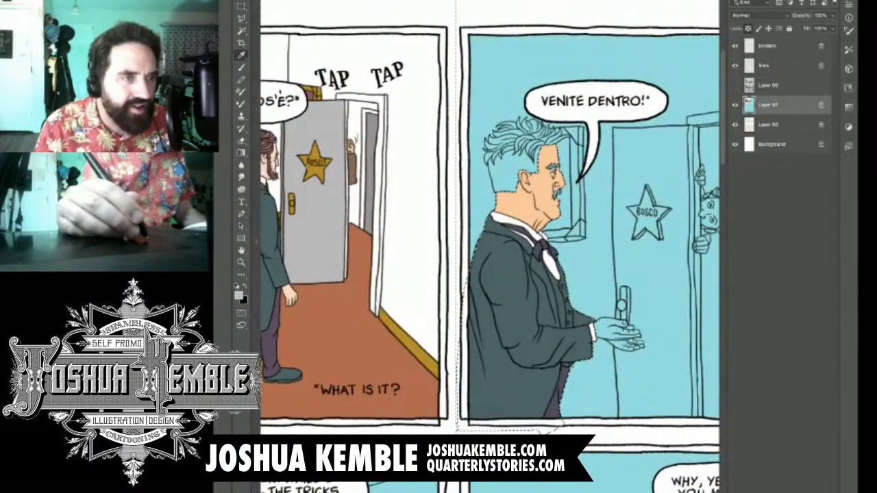
pyautogui.hotkey('alt', 'BackSpace')
# Exclude the second-panel man's hair from the selection, tracing the spiky hair outline from forehead to nape with the lasso.
pyautogui.press('l')
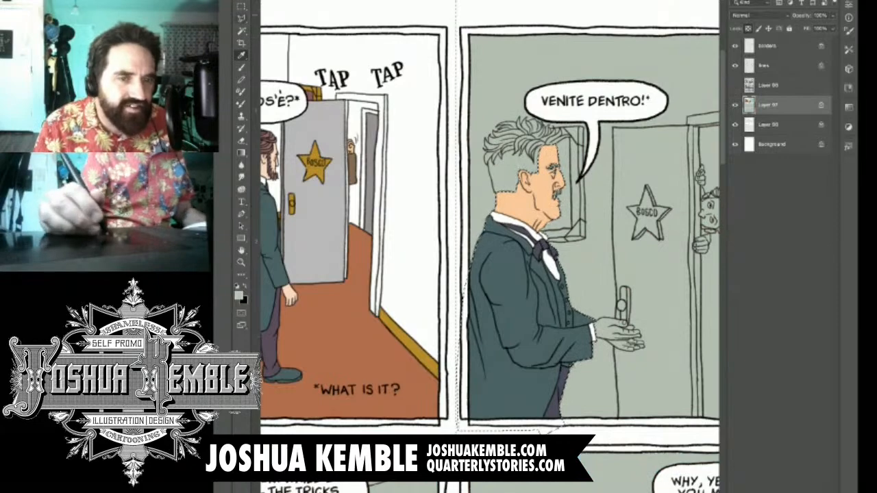
pyautogui.hotkey('ctrl', '+')
pyautogui.hotkey('ctrl', '+')
pyautogui.hotkey('ctrl', '+')
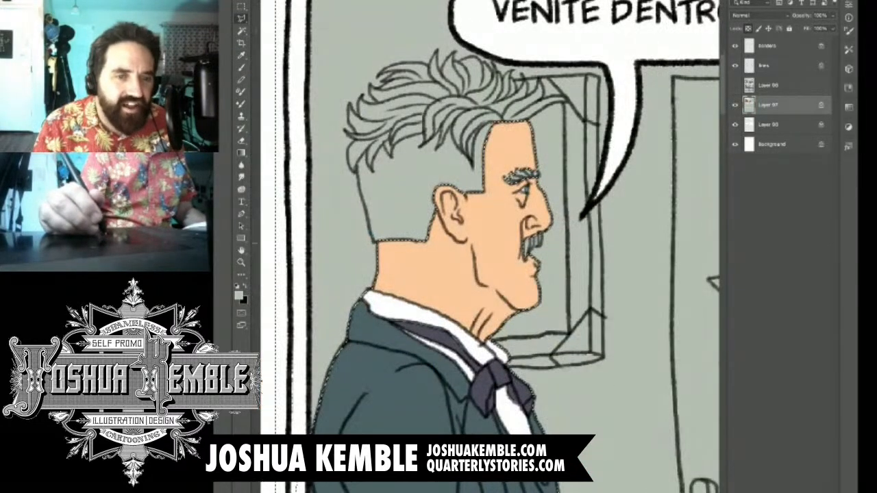
pyautogui.hotkey('ctrl', '+')
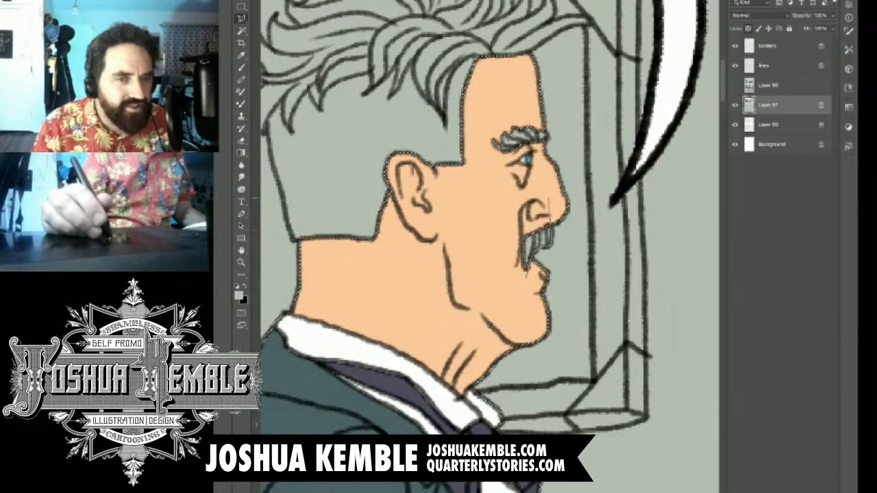
pyautogui.click(549, 225)
pyautogui.click(541, 128)
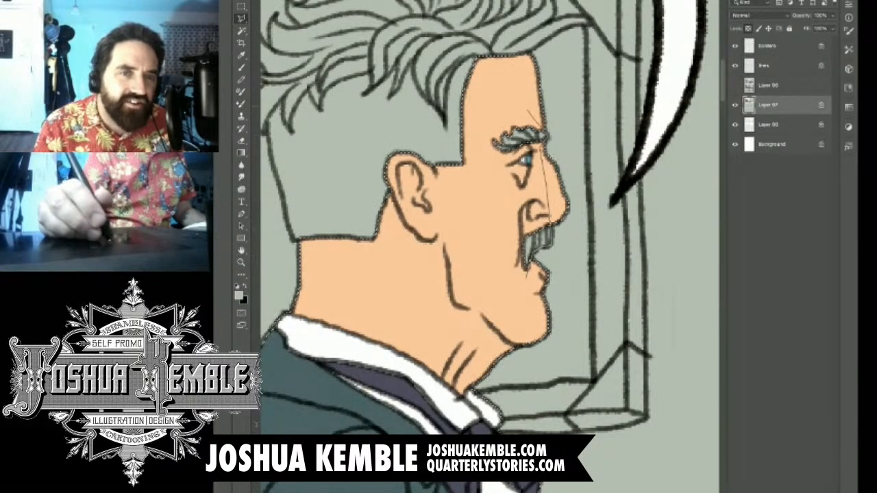
pyautogui.click(509, 66)
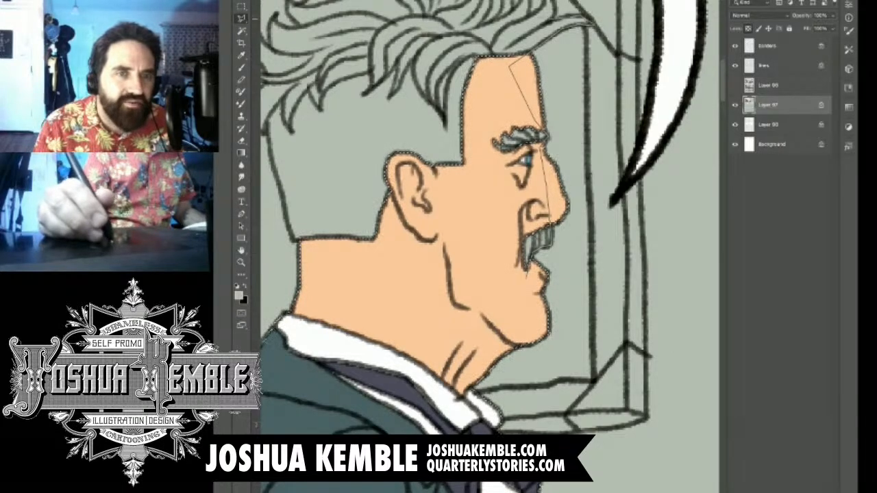
pyautogui.scroll(2, 489, 246)
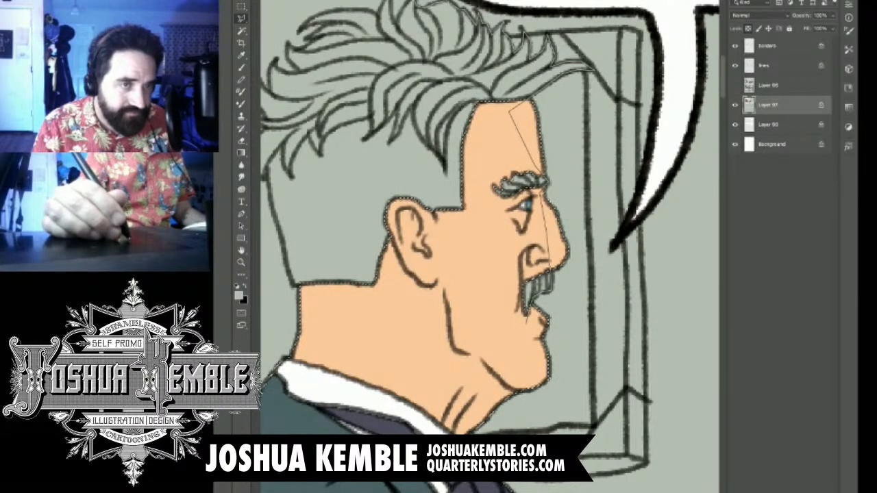
pyautogui.scroll(1, 490, 246)
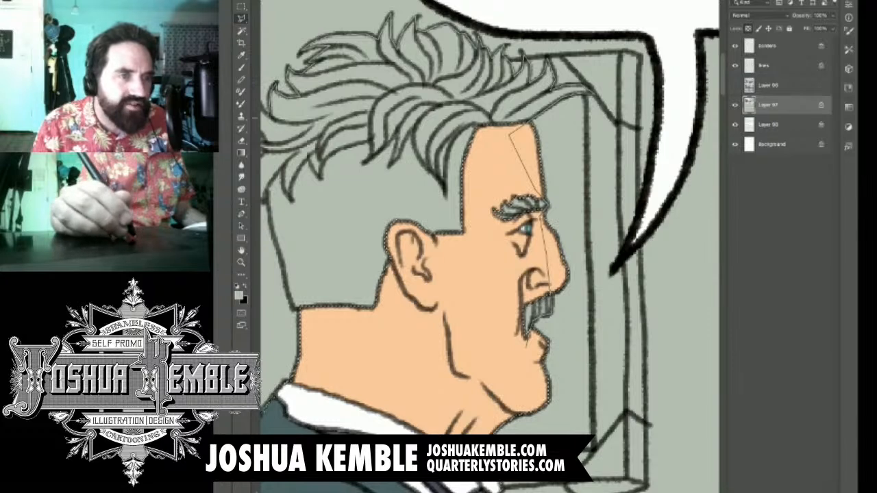
pyautogui.hscroll(-2, 490, 246)
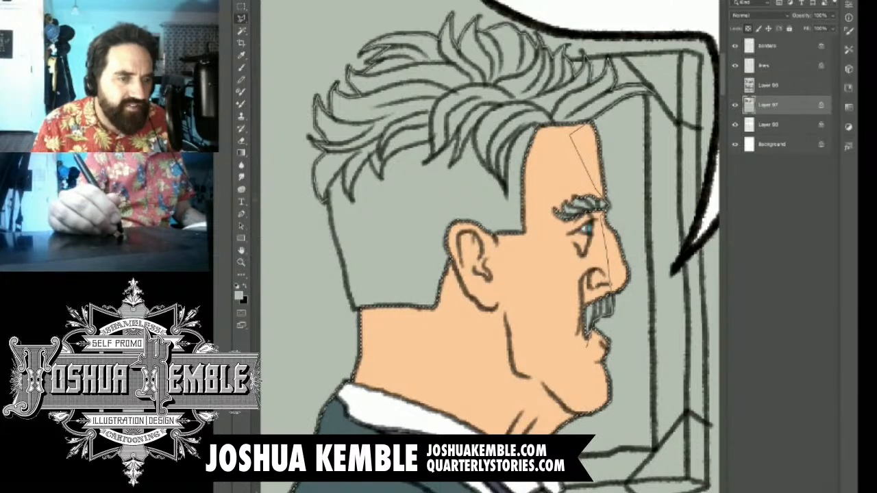
pyautogui.click(361, 309)
# Sample the man's skin colour in the second panel and fill the remaining selected panel areas with it.
pyautogui.hotkey('ctrl', '-')
pyautogui.hotkey('ctrl', '-')
pyautogui.hotkey('ctrl', '-')
pyautogui.hotkey('ctrl', '-')
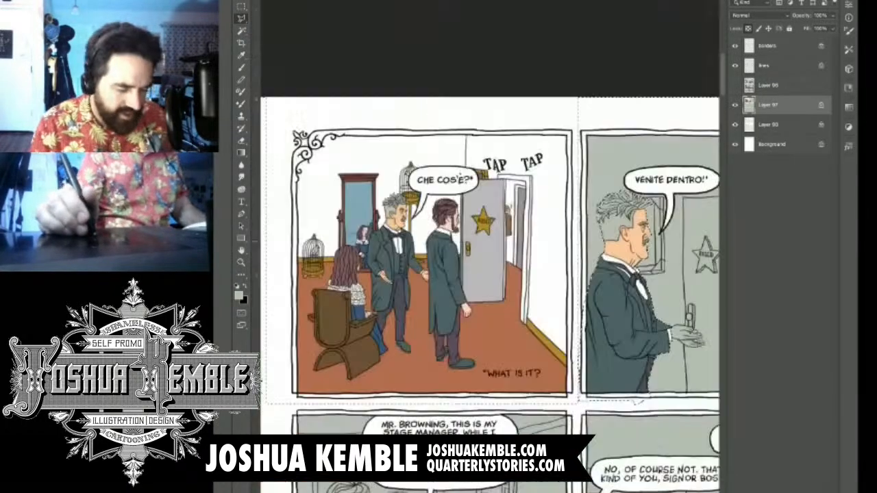
pyautogui.press('i')
pyautogui.click(622, 248)
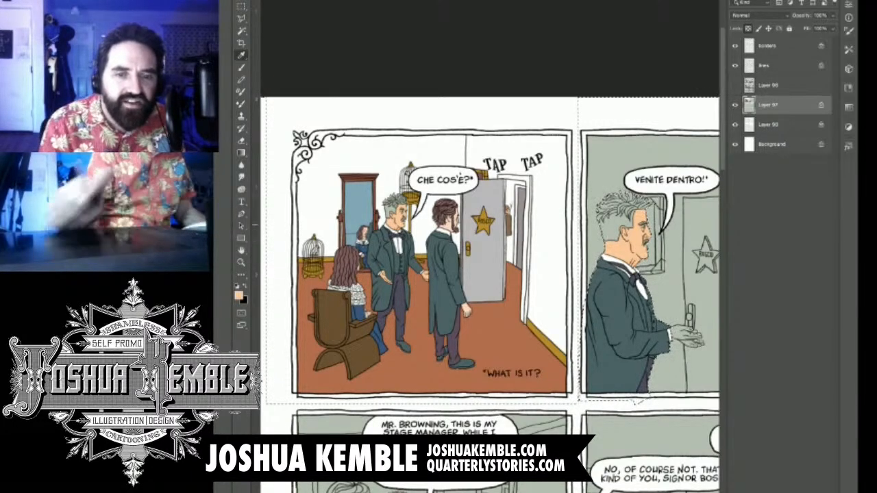
pyautogui.hotkey('alt', 'BackSpace')
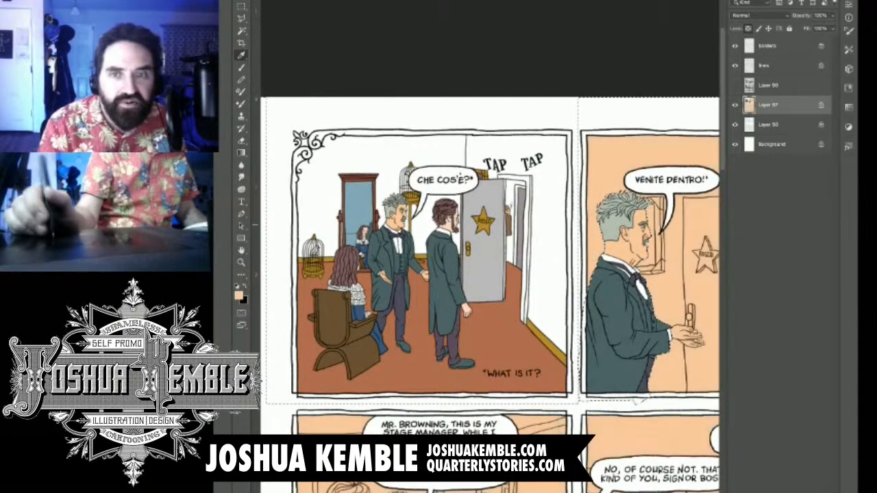
# Exclude the second-panel man's outstretched hands from the selection, tracing the fingers and wrist up to the shirt cuff with the lasso.
pyautogui.press('w')
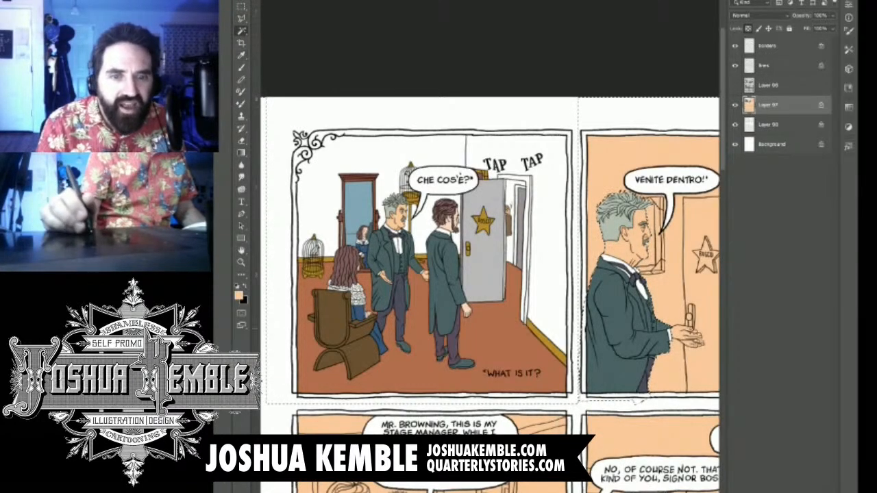
pyautogui.moveTo(668, 335); pyautogui.dragTo(357, 220)
pyautogui.scroll(5, 512, 282)
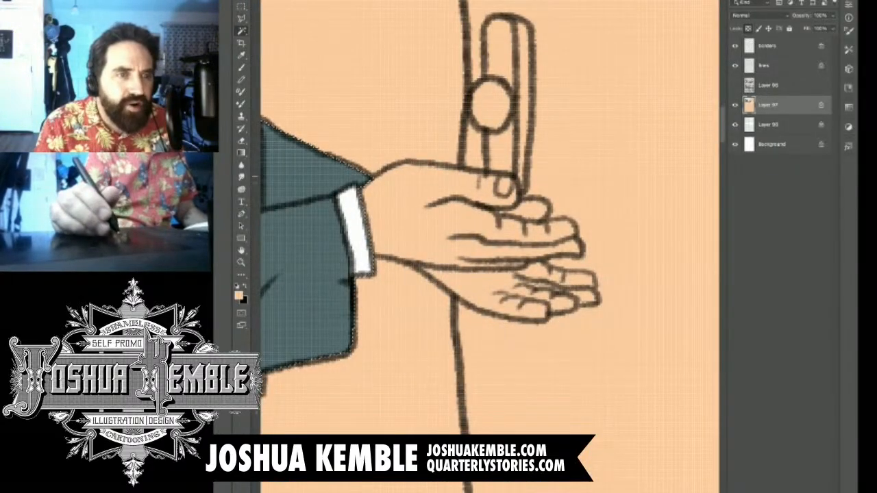
pyautogui.press('l')
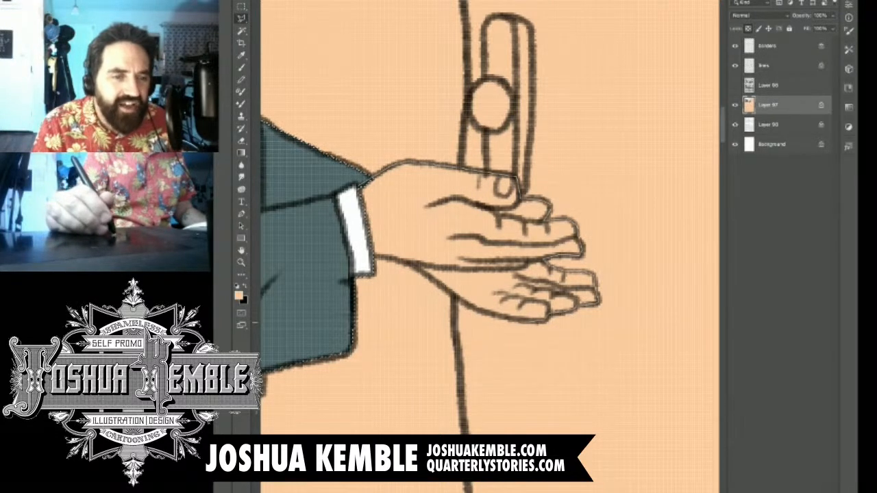
pyautogui.click(415, 265)
pyautogui.click(376, 256)
pyautogui.click(364, 253)
pyautogui.doubleClick(348, 226)
# Sample the gold of the door star in the first panel and fill the remaining selected panel areas with it.
pyautogui.scroll(-5, 445, 226)
pyautogui.moveTo(445, 243); pyautogui.dragTo(659, 311)
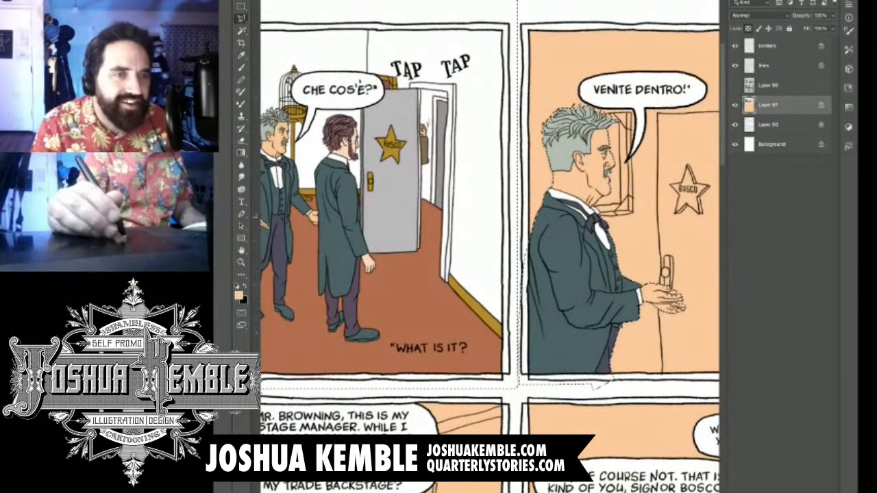
pyautogui.press('i')
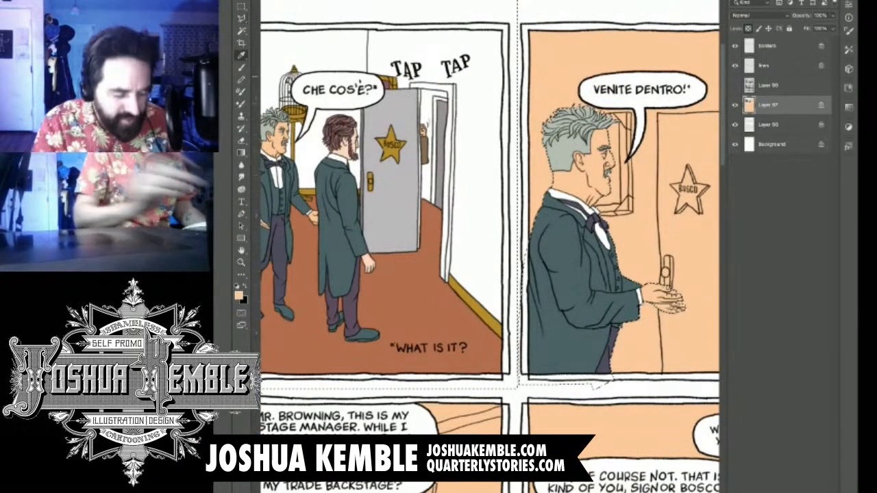
pyautogui.click(391, 155)
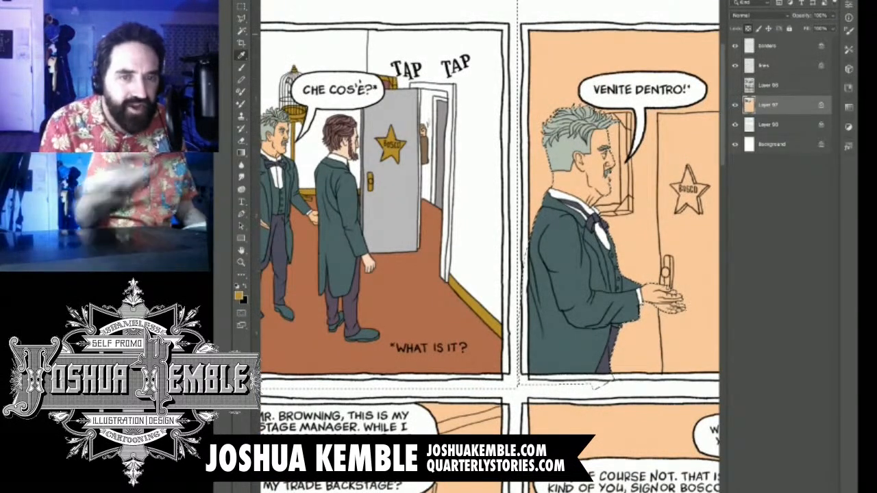
pyautogui.hotkey('alt', 'BackSpace')
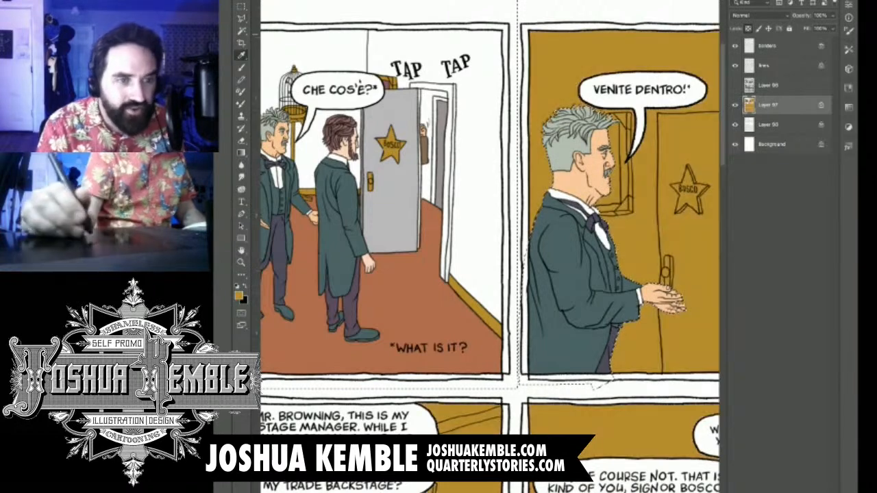
# Exclude the picture frame behind the second-panel man from the selection, tracing its outer and inner edges with the lasso.
pyautogui.press('l')
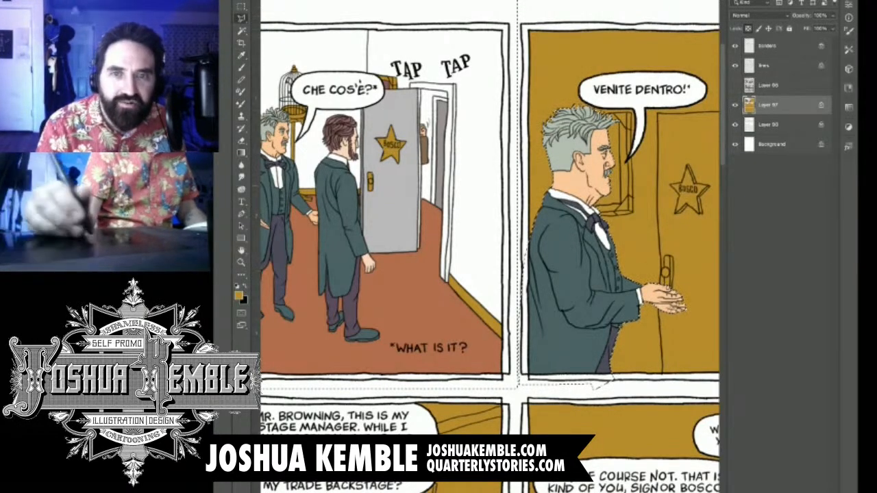
pyautogui.scroll(5, 629, 202)
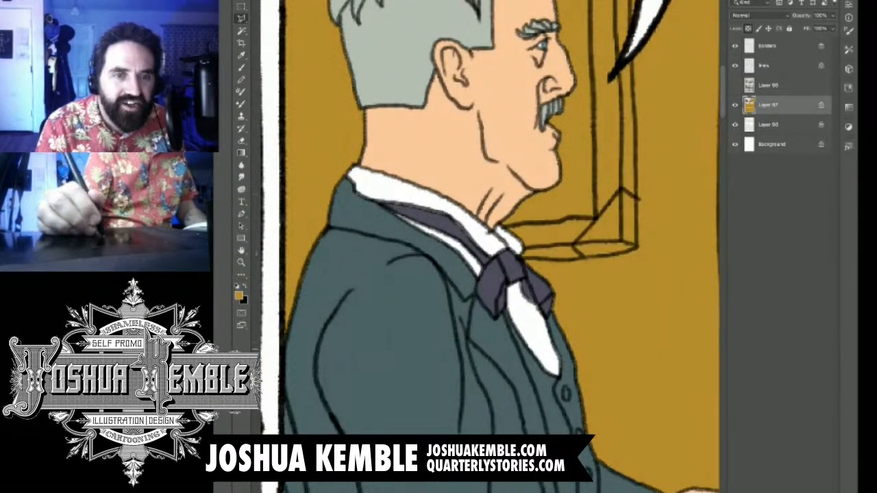
pyautogui.moveTo(493, 206); pyautogui.dragTo(419, 347)
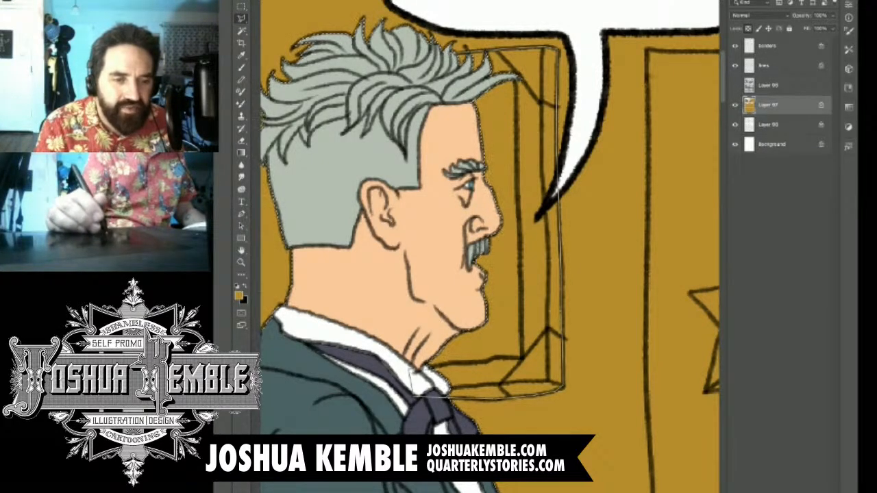
pyautogui.click(498, 356)
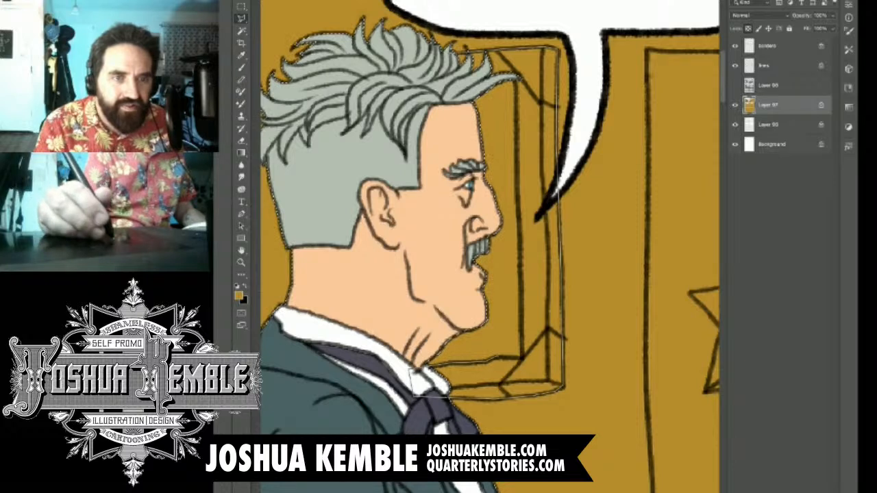
pyautogui.click(523, 358)
pyautogui.click(516, 77)
pyautogui.click(305, 50)
# Sample the maroon of the framed picture beside the first panel's door and fill the remaining selected panel areas with it.
pyautogui.hotkey('ctrl', '-')
pyautogui.hotkey('ctrl', '-')
pyautogui.hotkey('ctrl', '-')
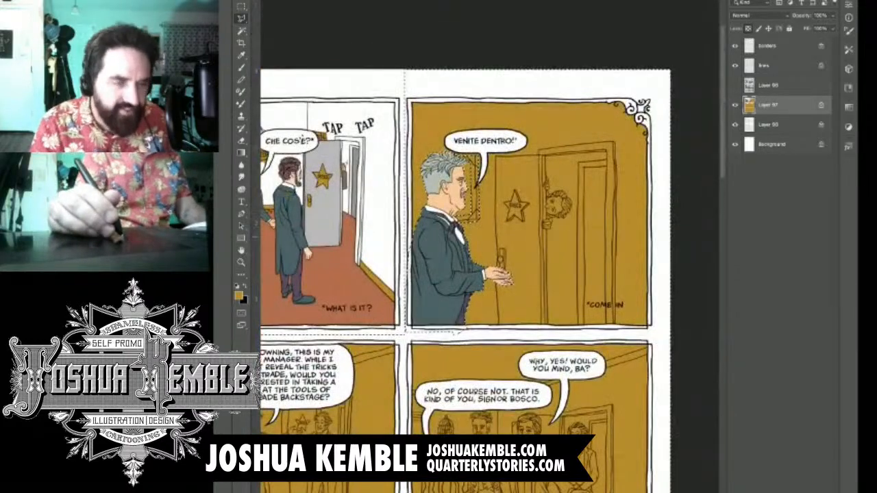
pyautogui.press('i')
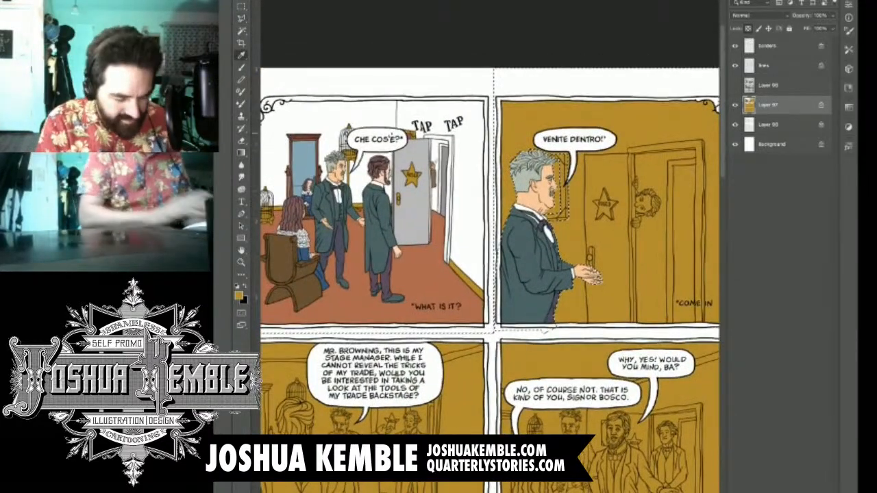
pyautogui.click(409, 136)
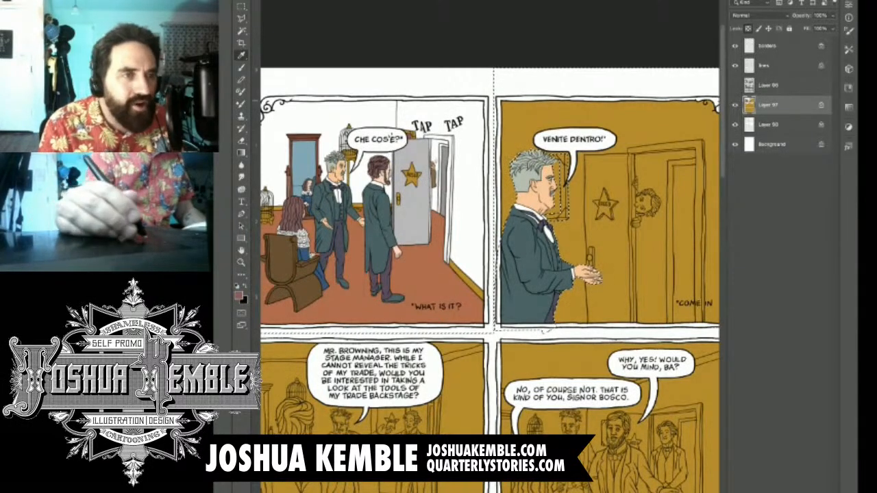
pyautogui.hotkey('alt', 'BackSpace')
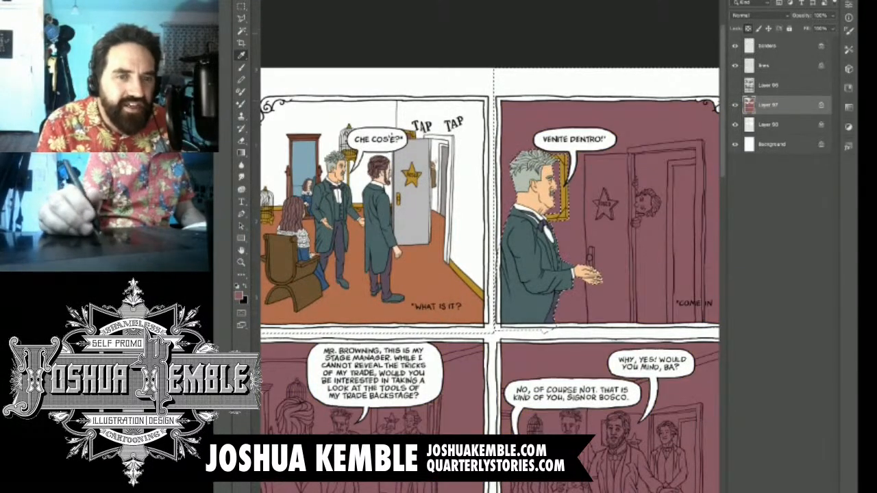
# Exclude the picture area inside the gold frame behind the second-panel man from the selection with the lasso.
pyautogui.click(241, 19)
pyautogui.moveTo(553, 198); pyautogui.dragTo(616, 198)
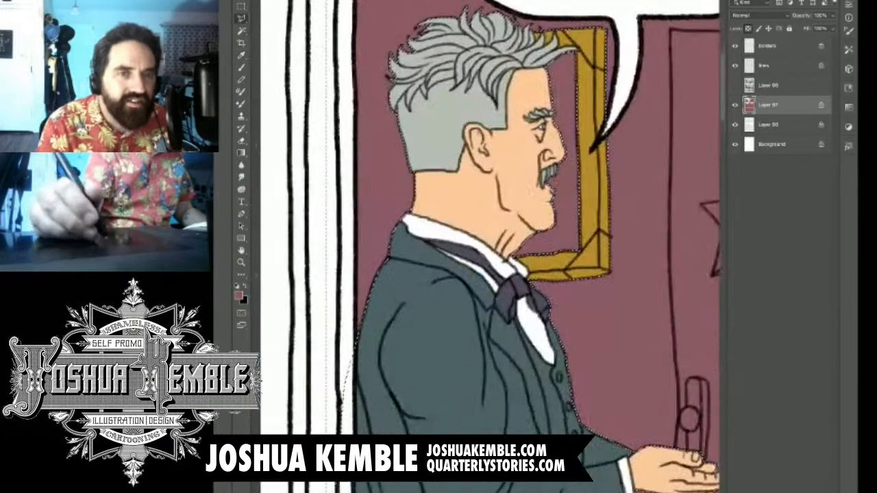
pyautogui.click(482, 263)
pyautogui.click(594, 258)
pyautogui.click(591, 39)
pyautogui.click(472, 67)
pyautogui.click(482, 263)
# Sample the first panel's gold door star again and fill the remaining selected panel areas with that gold.
pyautogui.moveTo(610, 139); pyautogui.dragTo(534, 141)
pyautogui.moveTo(582, 206); pyautogui.dragTo(506, 231)
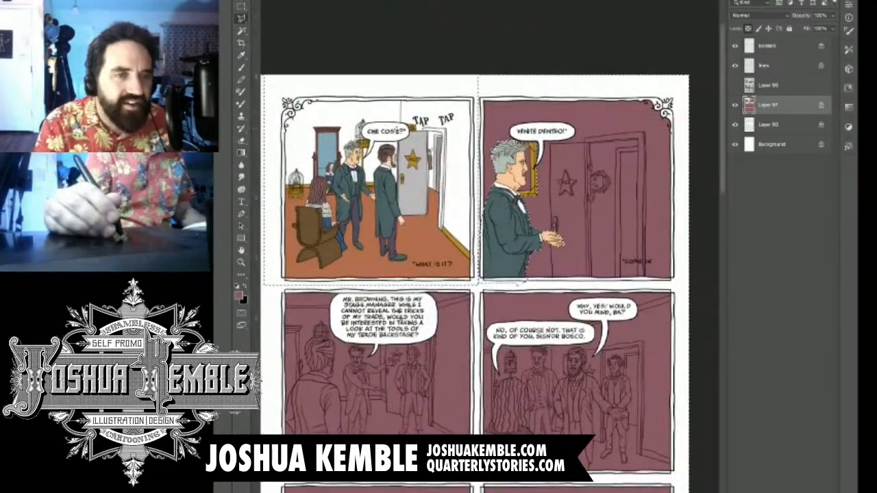
pyautogui.press('i')
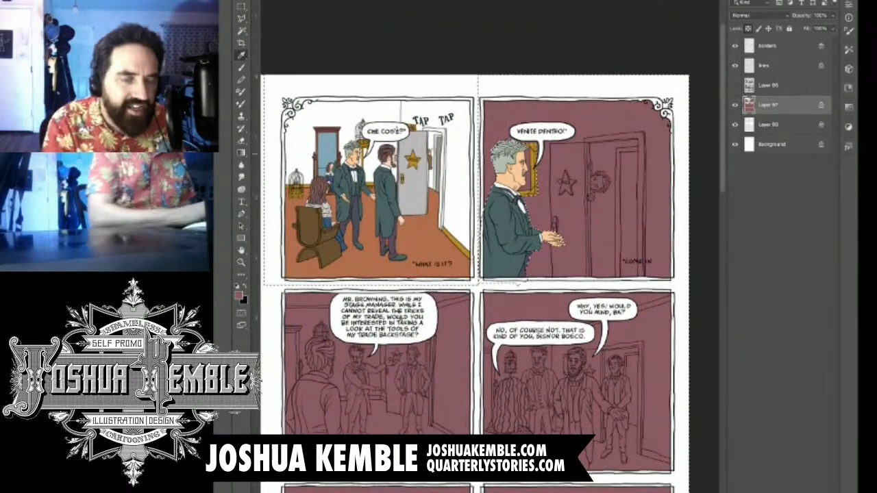
pyautogui.click(413, 159)
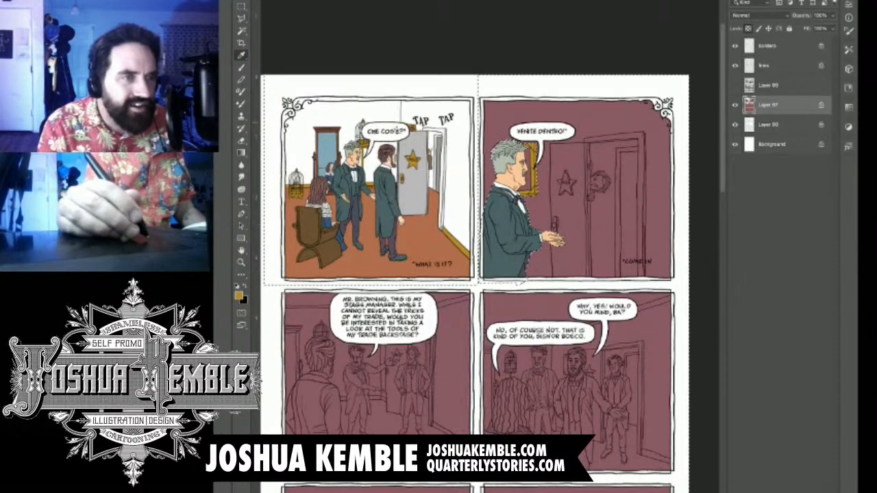
pyautogui.hotkey('alt', 'BackSpace')
# Exclude the door handle above the second-panel man's hands from the selection, tracing its plate and round knob with the lasso.
pyautogui.press('l')
pyautogui.moveTo(491, 170); pyautogui.dragTo(605, 294)
pyautogui.moveTo(429, 144); pyautogui.dragTo(583, 308)
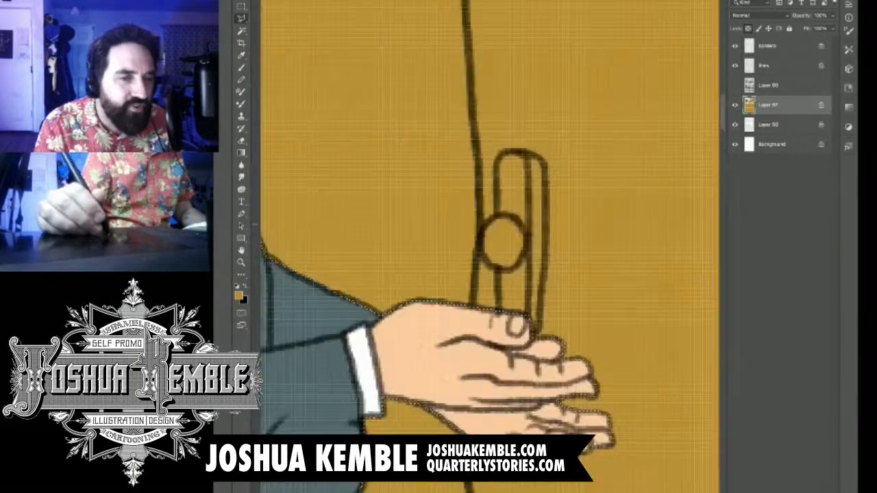
pyautogui.click(501, 323)
pyautogui.click(497, 268)
pyautogui.click(479, 254)
pyautogui.click(479, 241)
pyautogui.click(484, 223)
pyautogui.click(496, 213)
pyautogui.click(497, 165)
pyautogui.click(506, 152)
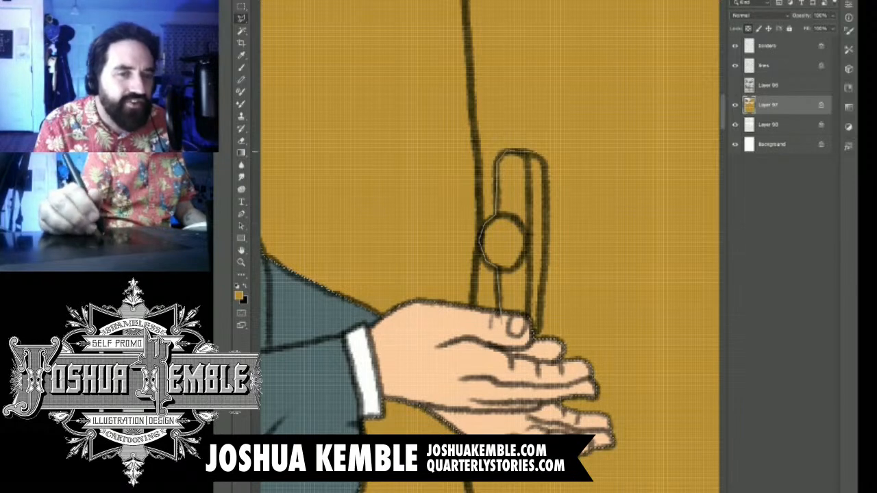
pyautogui.click(518, 150)
pyautogui.click(548, 183)
pyautogui.click(544, 276)
pyautogui.click(537, 335)
pyautogui.doubleClick(502, 343)
# Exclude the BOSCO star on the second panel's door from the selection, tracing its front and thick edges with the lasso.
pyautogui.moveTo(587, 213); pyautogui.dragTo(486, 215)
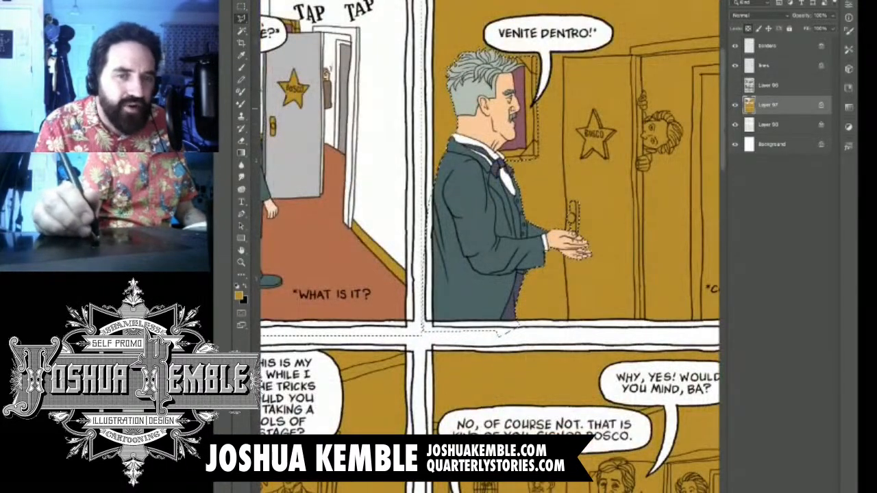
pyautogui.moveTo(614, 110); pyautogui.dragTo(709, 112)
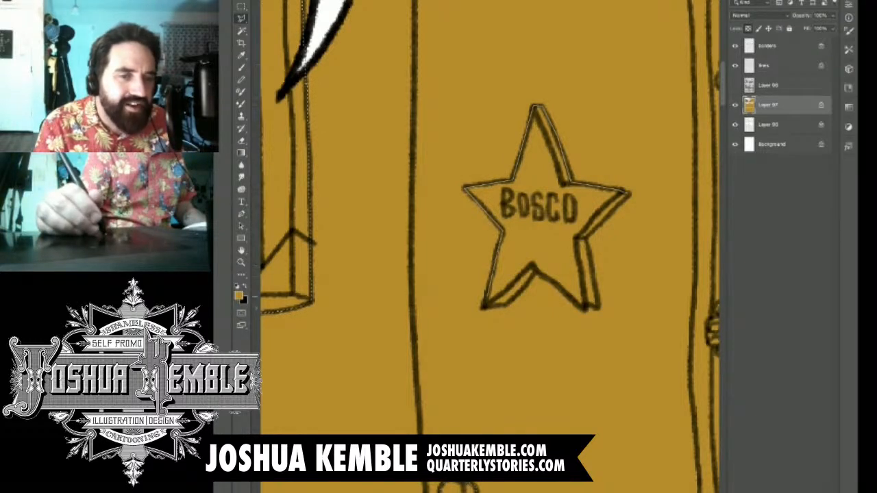
pyautogui.click(507, 305)
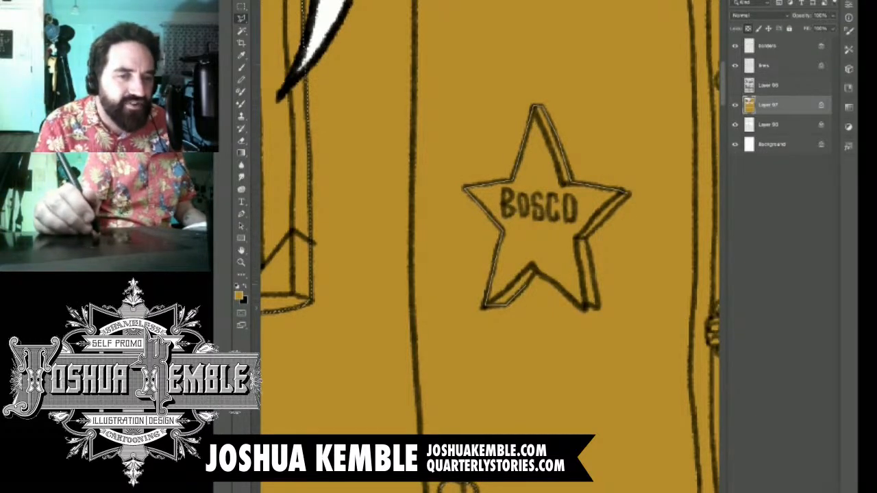
pyautogui.click(534, 272)
pyautogui.click(584, 309)
pyautogui.click(598, 306)
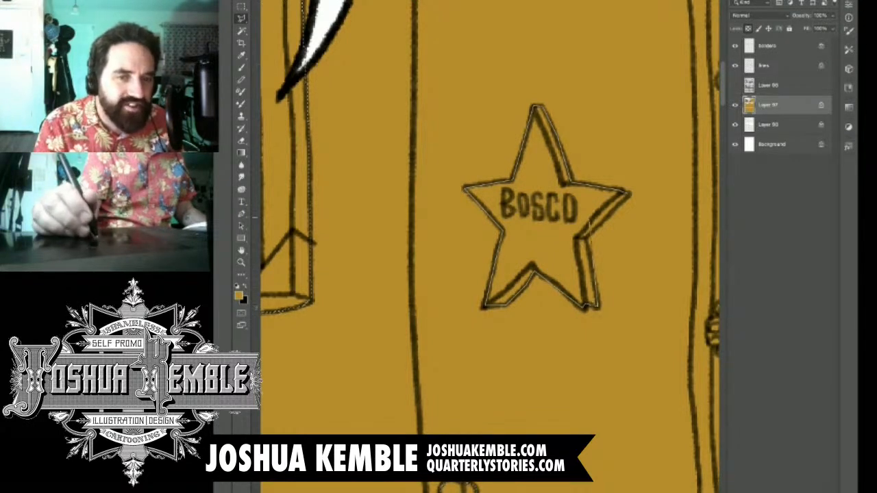
pyautogui.click(587, 237)
pyautogui.click(628, 193)
pyautogui.scroll(-10, 630, 233)
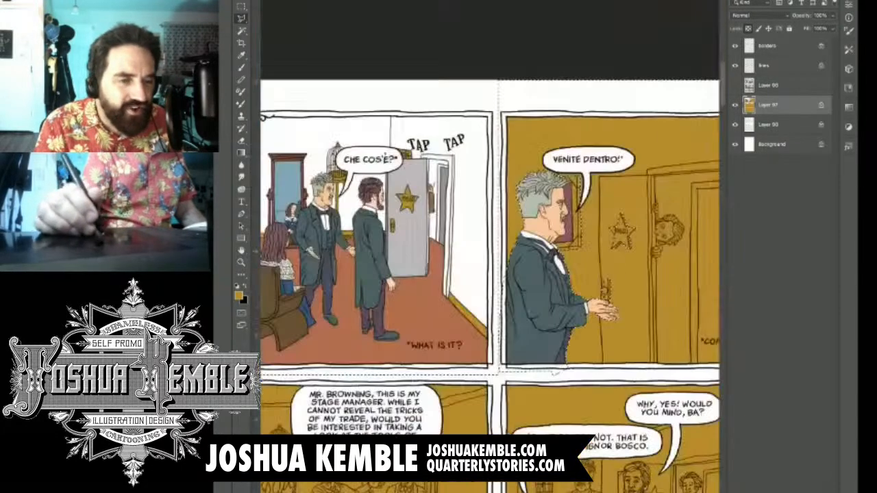
# Sample the white wall beside the first panel's doorway and fill the remaining selected panel areas with it.
pyautogui.moveTo(619, 234); pyautogui.dragTo(502, 231)
pyautogui.moveTo(441, 354); pyautogui.dragTo(526, 347)
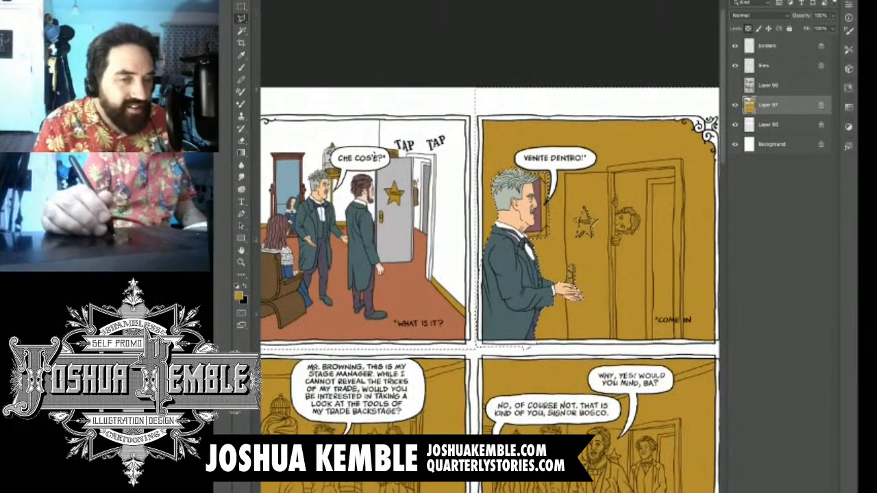
pyautogui.press('i')
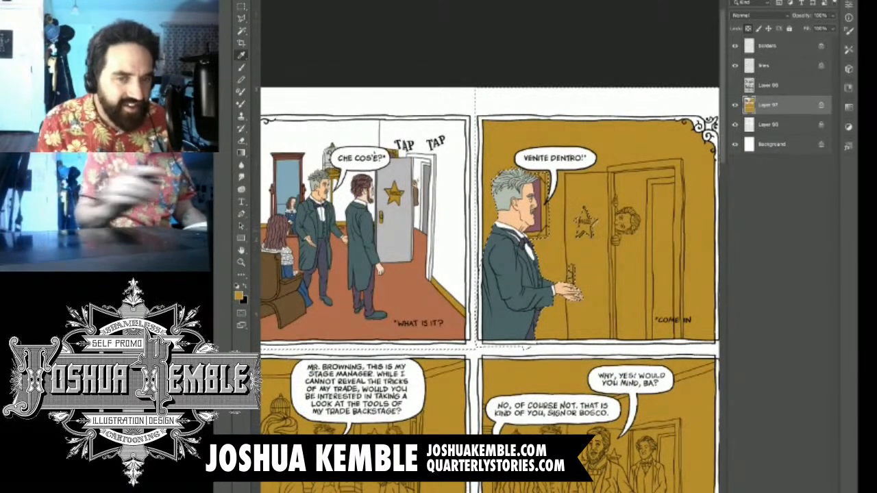
pyautogui.click(448, 227)
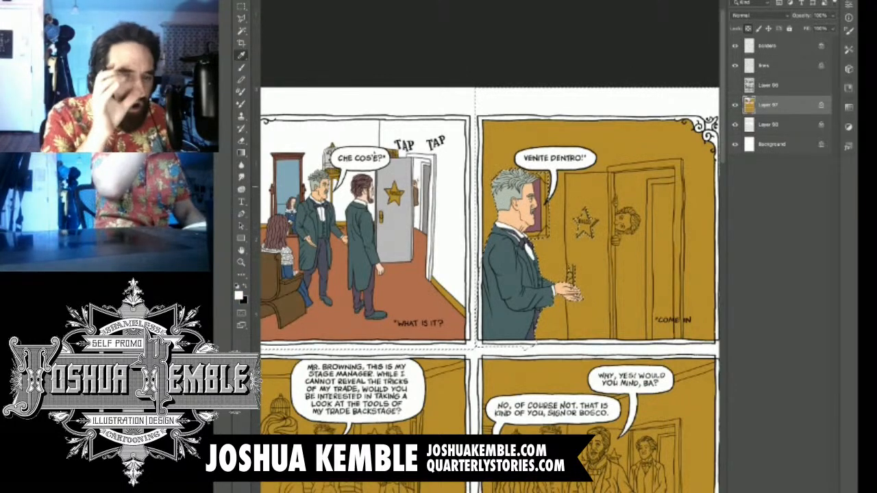
pyautogui.hotkey('alt', 'BackSpace')
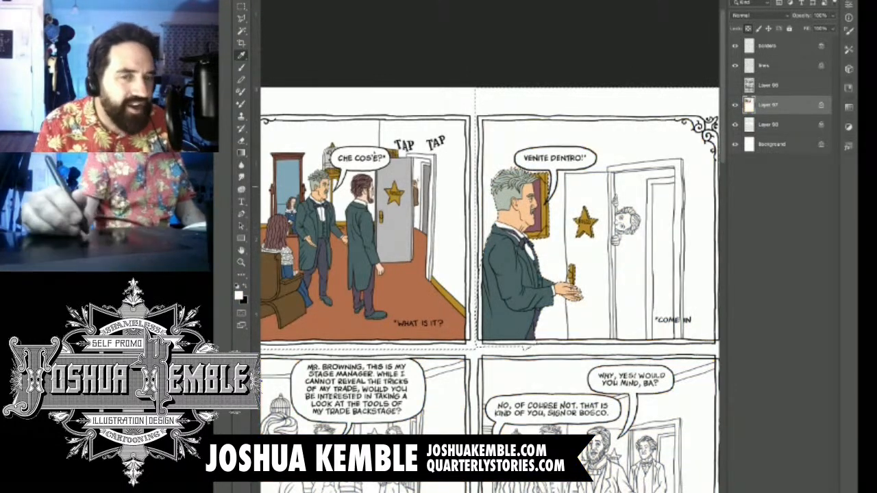
# Exclude both eyes of the person peeking around the second panel's door from the selection with the lasso.
pyautogui.press('l')
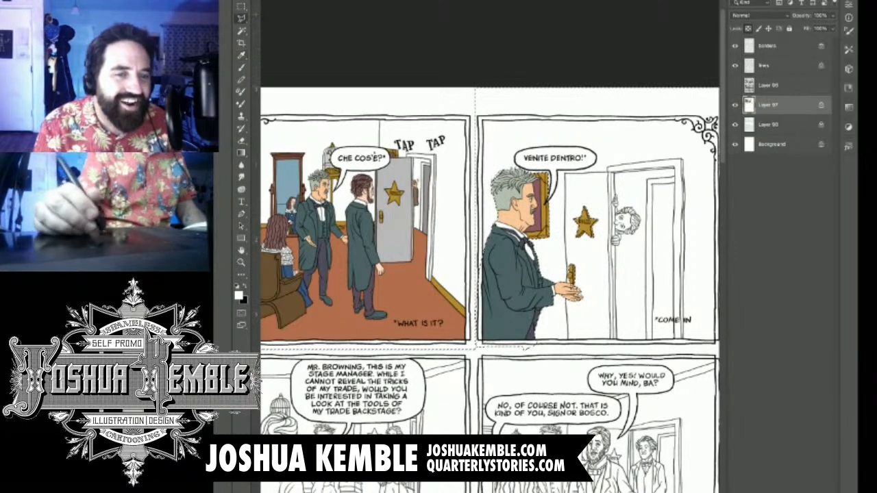
pyautogui.moveTo(628, 213); pyautogui.dragTo(678, 214)
pyautogui.moveTo(511, 245); pyautogui.dragTo(514, 140)
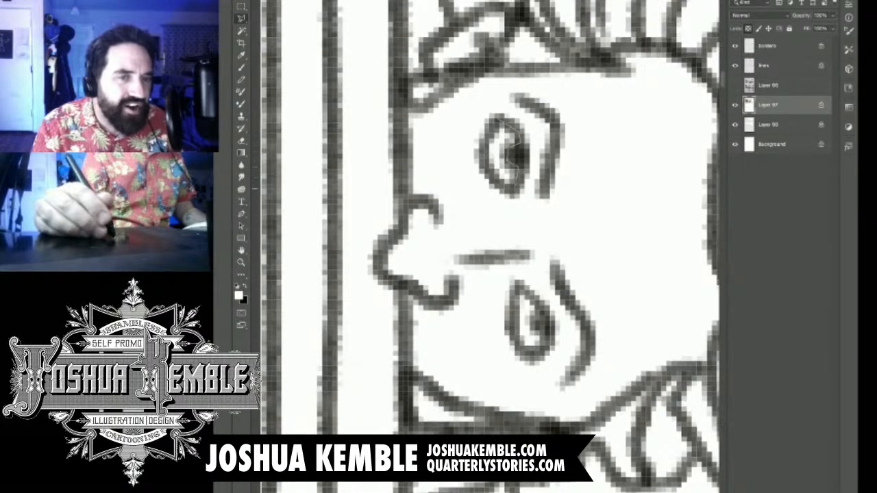
pyautogui.click(502, 124)
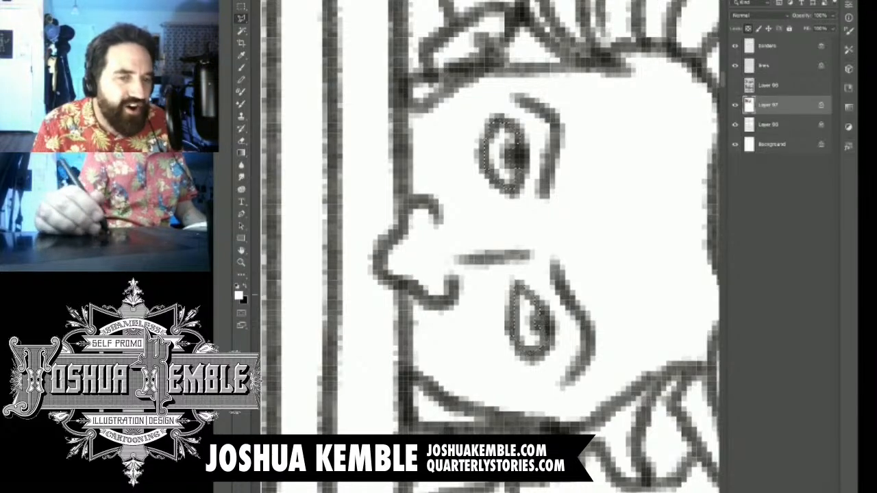
pyautogui.scroll(-10, 573, 253)
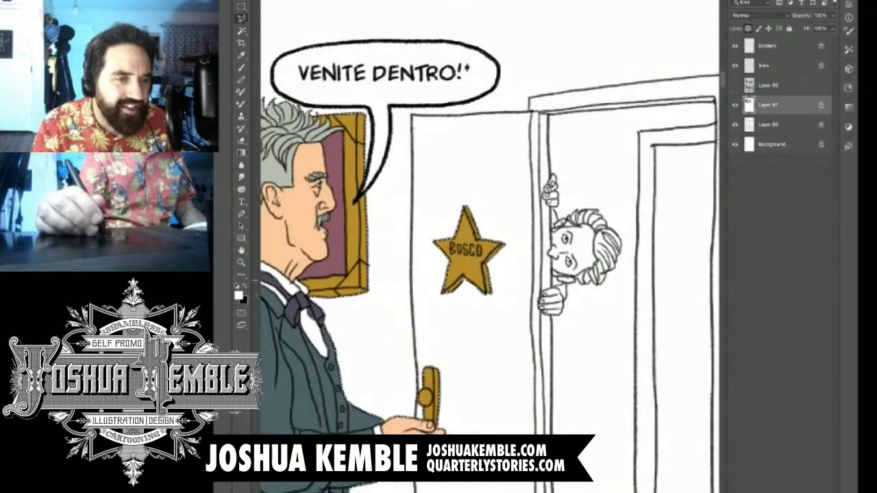
pyautogui.scroll(-4, 573, 253)
pyautogui.scroll(3, 572, 253)
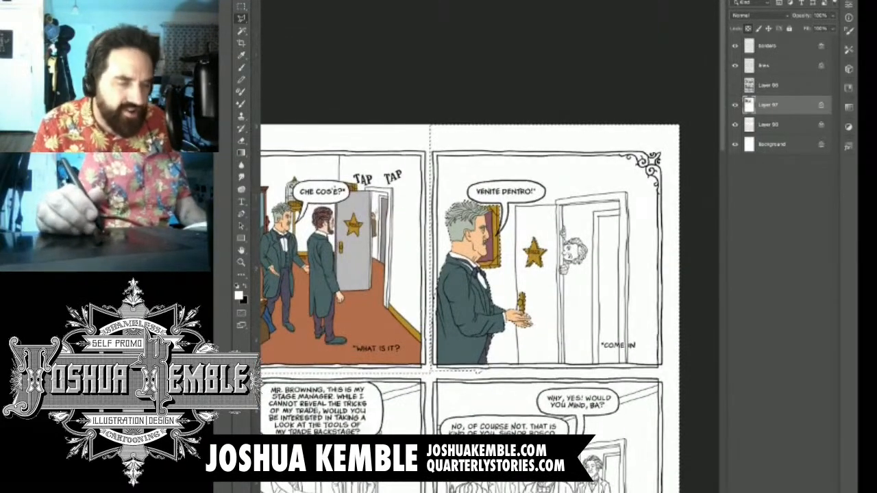
# Sample the skin tone of the knocking hand in the first panel's doorway and fill the remaining selected areas with it.
pyautogui.press('i')
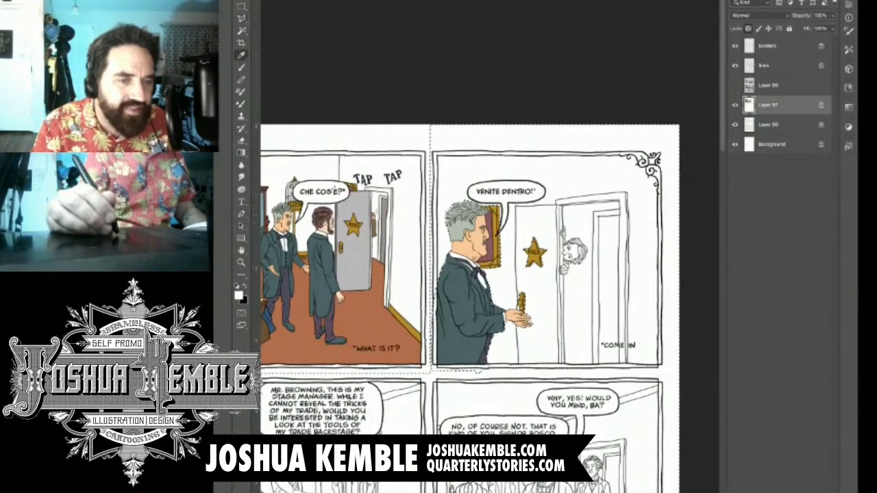
pyautogui.scroll(5, 365, 210)
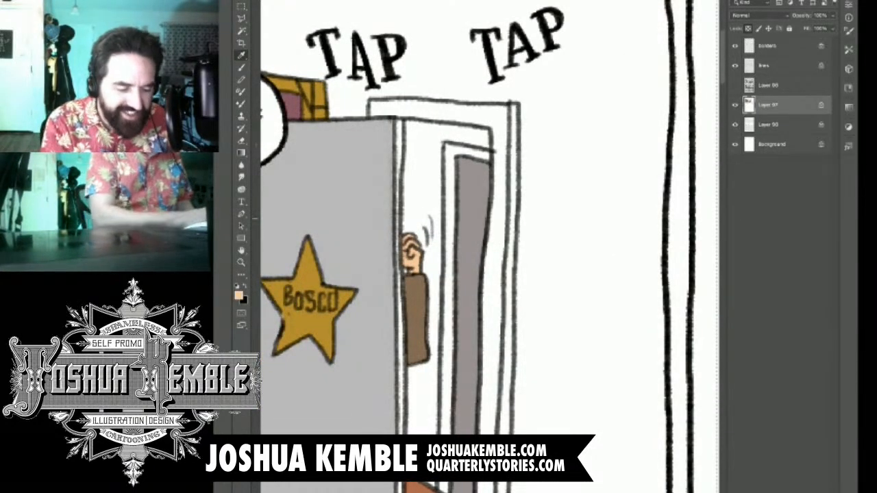
pyautogui.scroll(-5, 438, 260)
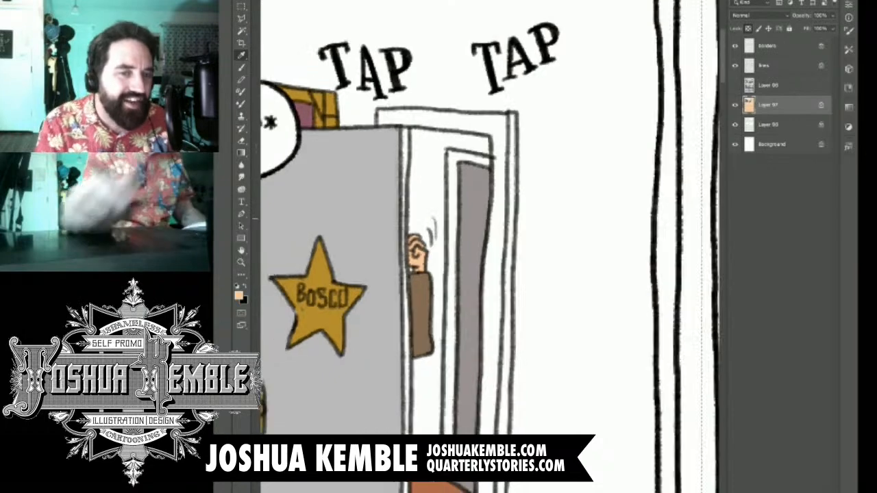
pyautogui.hotkey('ctrl', '0')
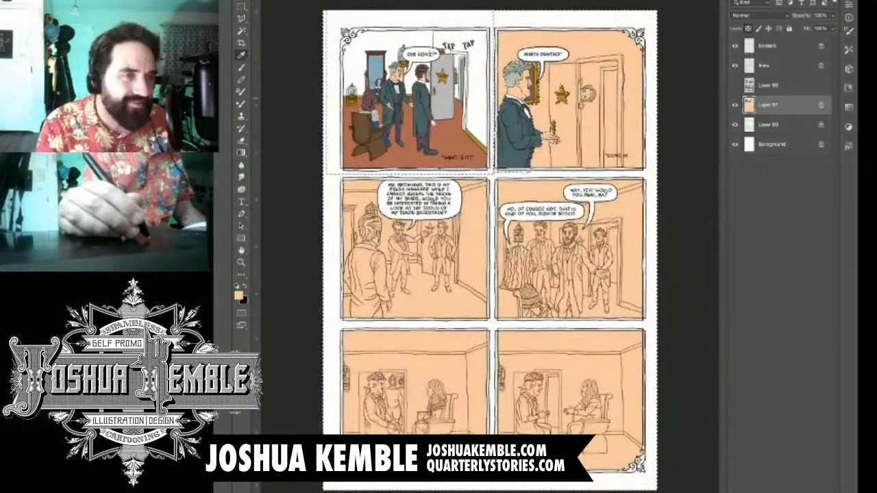
# Exclude the peeking person's face, ears and both hands from the selection, tracing them with the lasso.
pyautogui.press('l')
pyautogui.scroll(8, 587, 92)
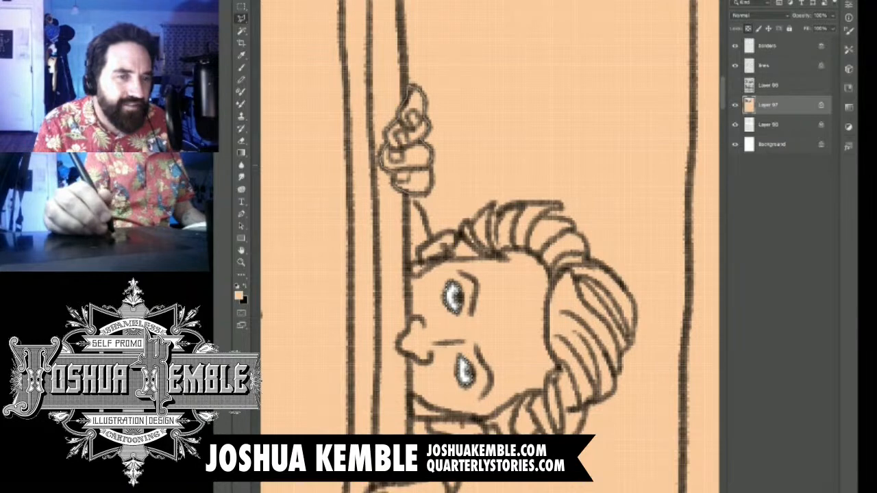
pyautogui.moveTo(452, 383); pyautogui.dragTo(500, 82)
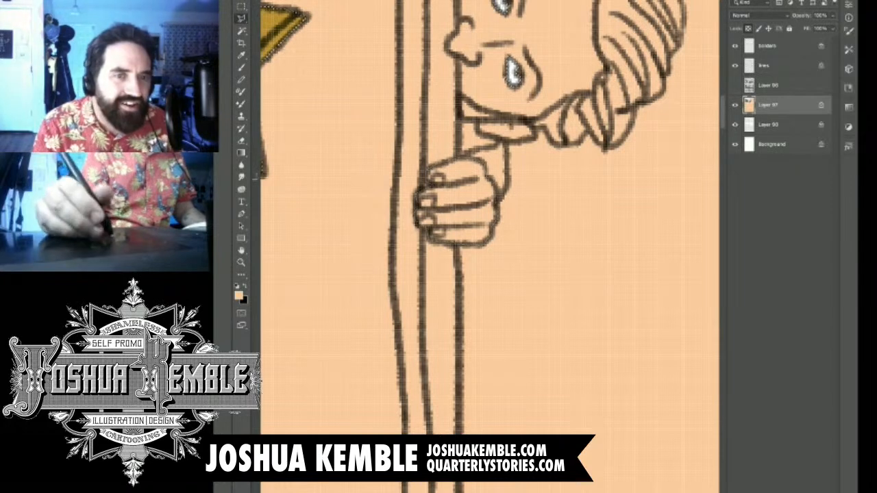
pyautogui.moveTo(493, 83); pyautogui.dragTo(467, 234)
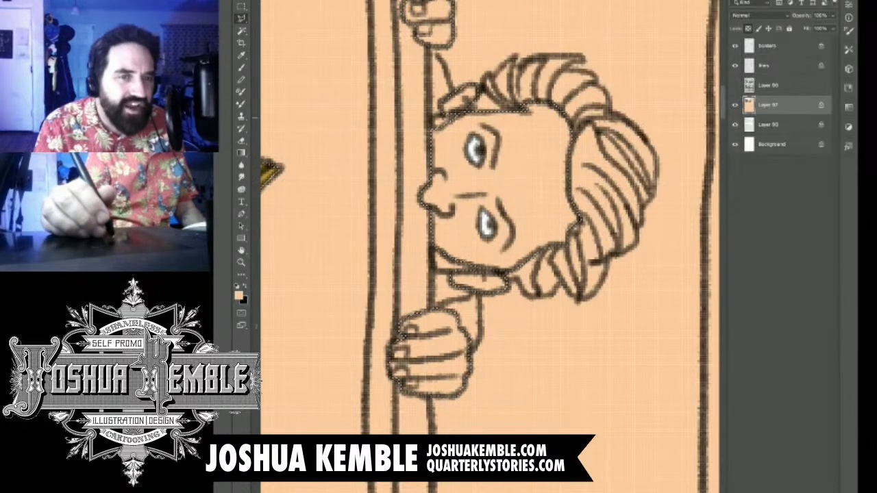
pyautogui.scroll(-5, 545, 119)
pyautogui.scroll(-6, 490, 247)
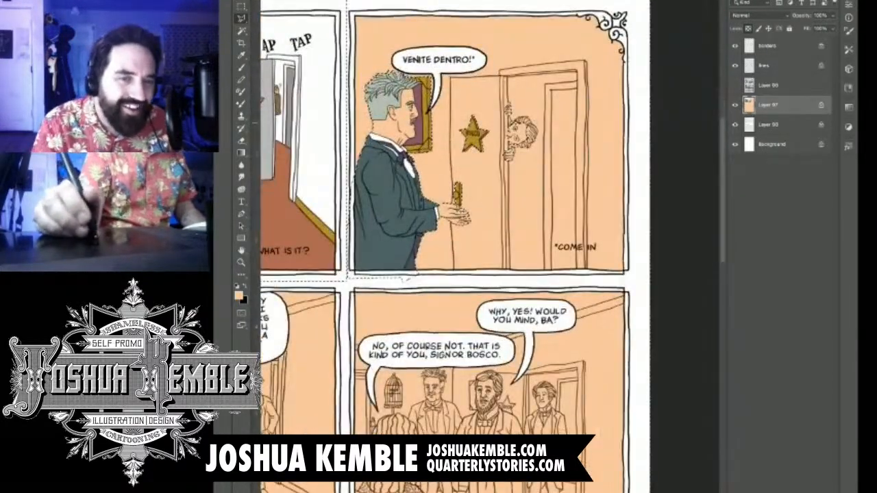
# Recolour the remaining selected panel areas to a reddish brown as a base for the peeking person's hair.
pyautogui.moveTo(438, 206); pyautogui.dragTo(536, 233)
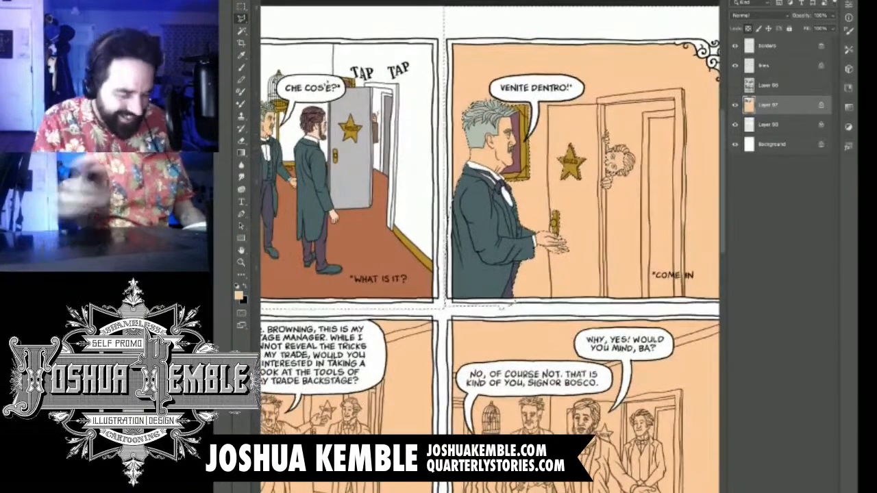
pyautogui.scroll(5, 648, 136)
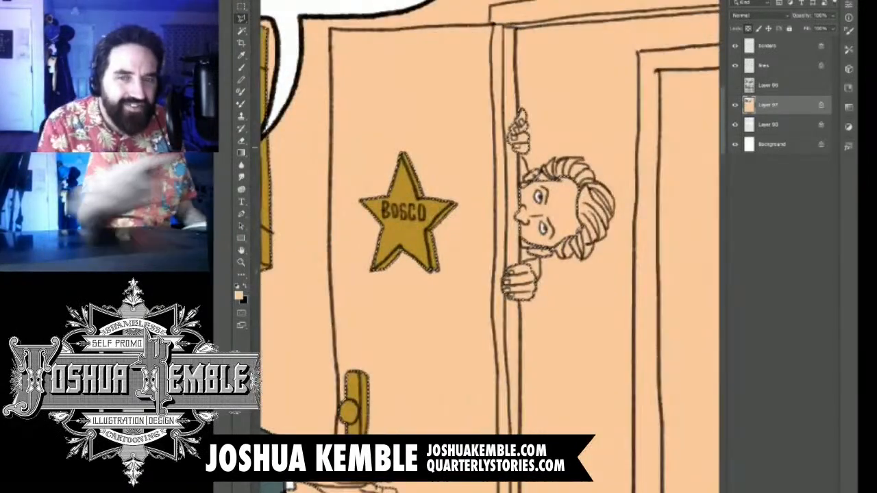
pyautogui.press('i')
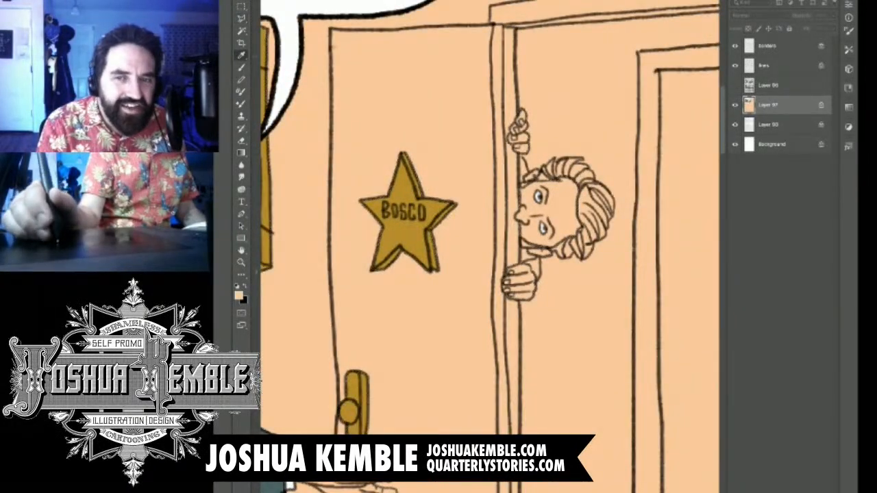
pyautogui.hotkey('ctrl', 'z')
pyautogui.hotkey('ctrl', 'z')
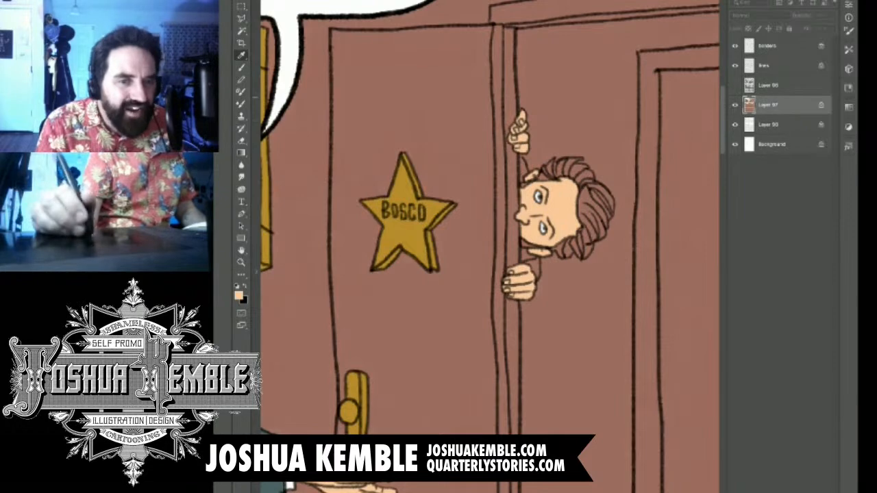
# Adjust the remaining selected areas to a darker, more muted brown for the peeking person's hair.
pyautogui.press('l')
pyautogui.hotkey('ctrl', '-')
pyautogui.hotkey('ctrl', '-')
pyautogui.hotkey('ctrl', '-')
pyautogui.hotkey('ctrl', '-')
pyautogui.hotkey('ctrl', '-')
pyautogui.hotkey('ctrl', '+')
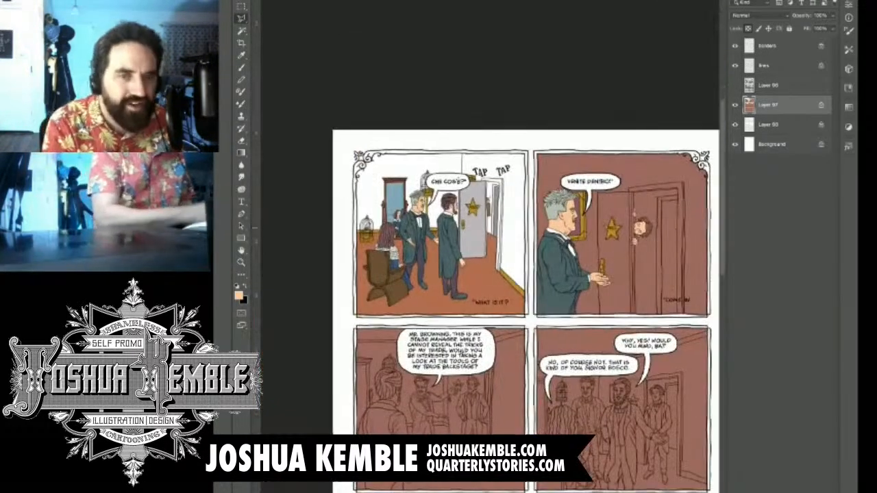
pyautogui.hotkey('ctrl', '+')
pyautogui.hotkey('ctrl', '+')
pyautogui.hotkey('ctrl', '+')
pyautogui.press('i')
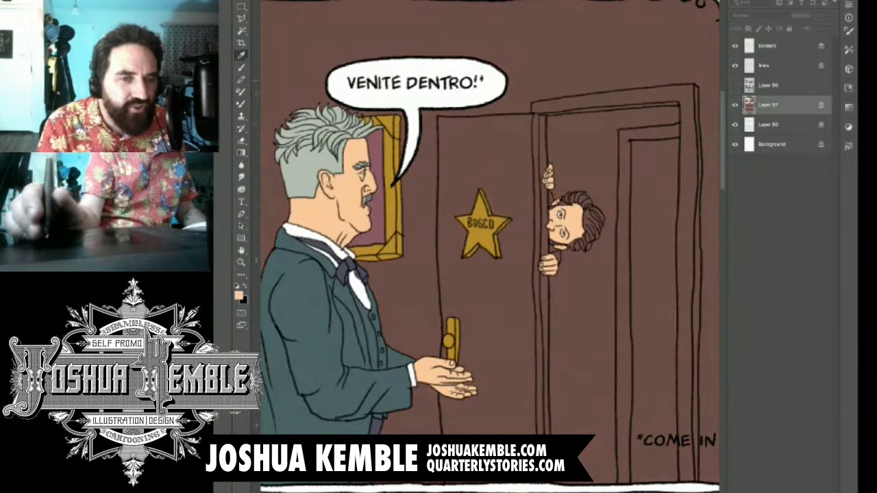
# Exclude the peeking person's hair from the selection, tracing around the outer edge of the head with the lasso.
pyautogui.press('l')
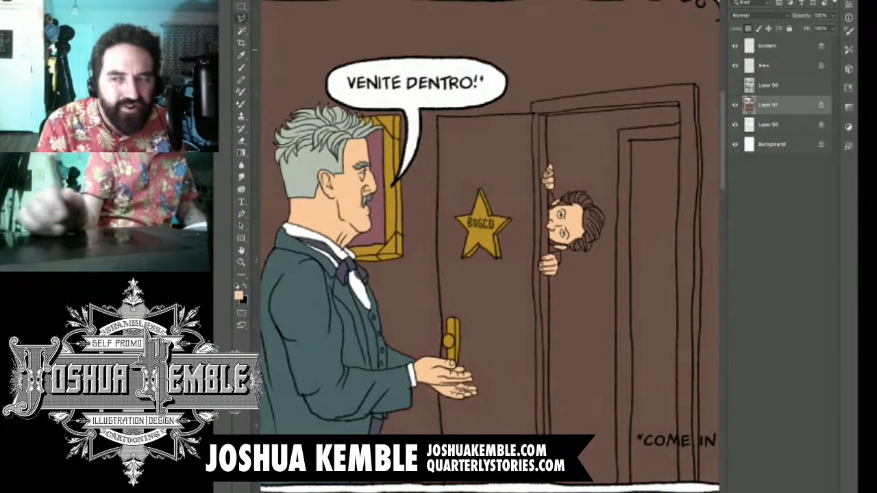
pyautogui.hotkey('ctrl', '+')
pyautogui.hotkey('ctrl', '+')
pyautogui.hotkey('ctrl', '+')
pyautogui.scroll(-1, 568, 219)
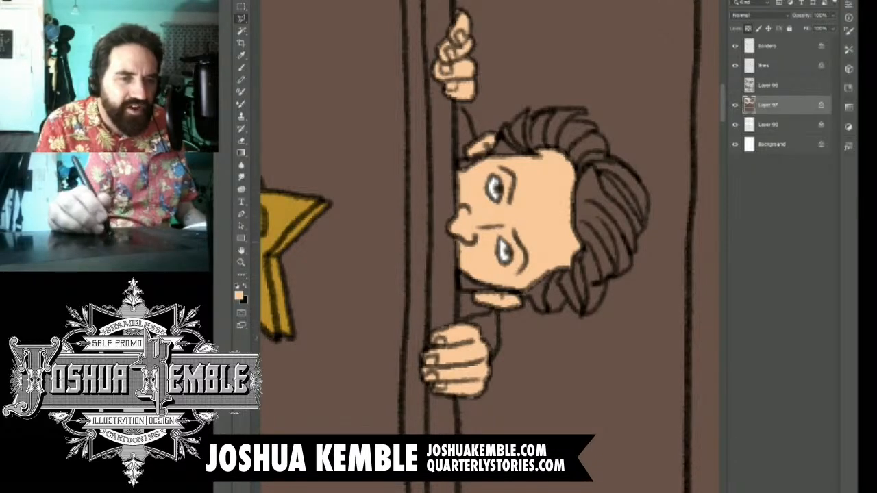
pyautogui.moveTo(457, 252)
pyautogui.mouseDown()
pyautogui.moveTo(458, 282)
pyautogui.moveTo(526, 295)
pyautogui.moveTo(547, 312)
pyautogui.moveTo(575, 300)
pyautogui.moveTo(596, 312)
pyautogui.moveTo(608, 274)
pyautogui.moveTo(607, 291)
pyautogui.moveTo(641, 219)
pyautogui.moveTo(646, 226)
pyautogui.moveTo(648, 198)
pyautogui.moveTo(633, 170)
pyautogui.moveTo(607, 155)
pyautogui.moveTo(602, 117)
pyautogui.moveTo(605, 143)
pyautogui.mouseUp()
pyautogui.click(597, 126)
pyautogui.click(587, 122)
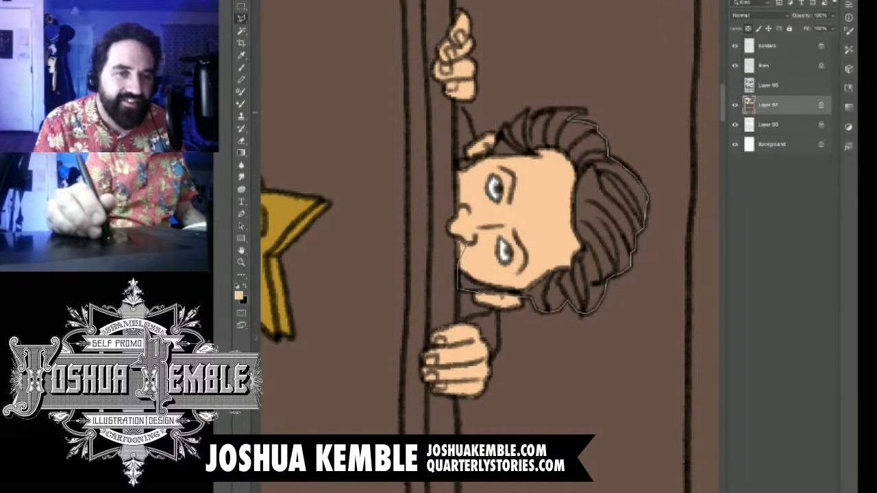
pyautogui.click(585, 107)
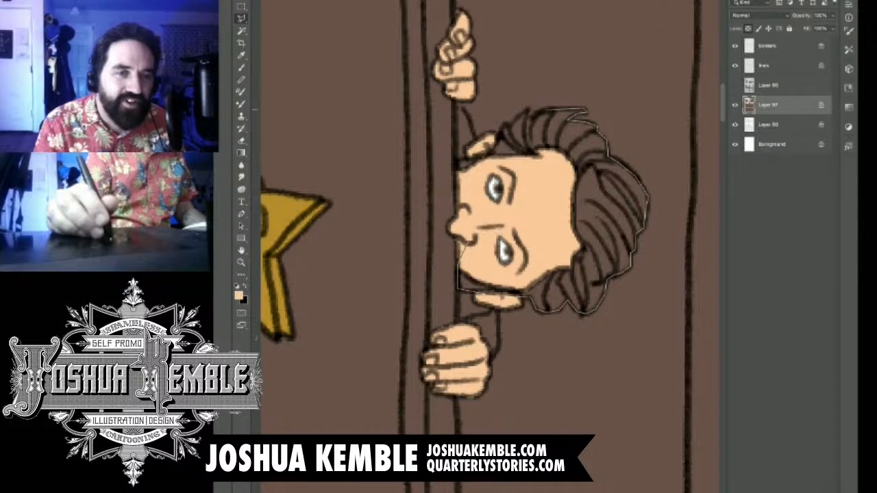
pyautogui.click(528, 108)
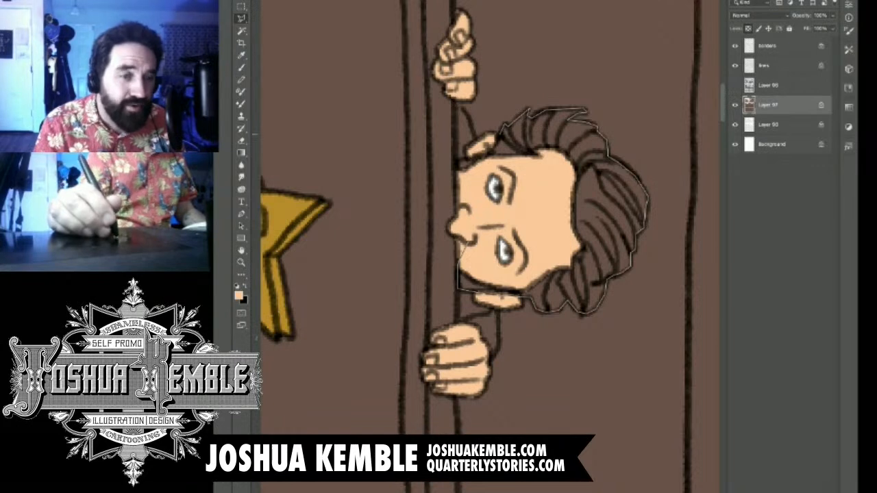
pyautogui.click(456, 160)
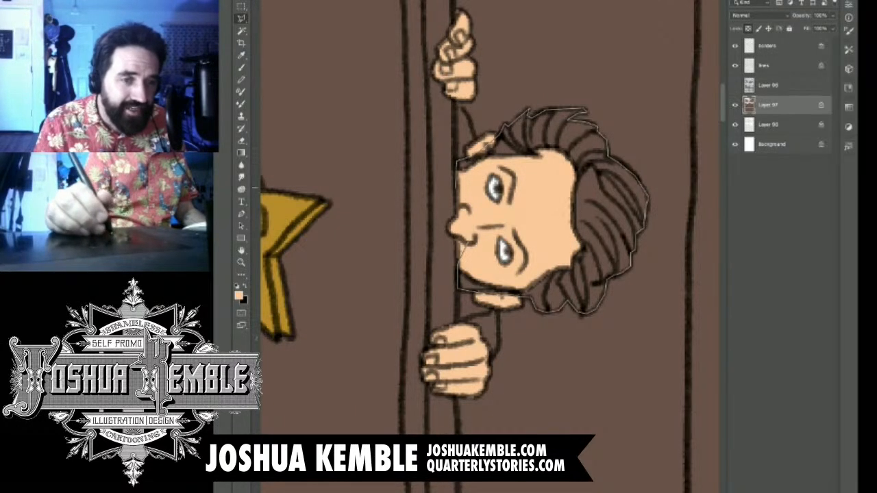
pyautogui.click(472, 226)
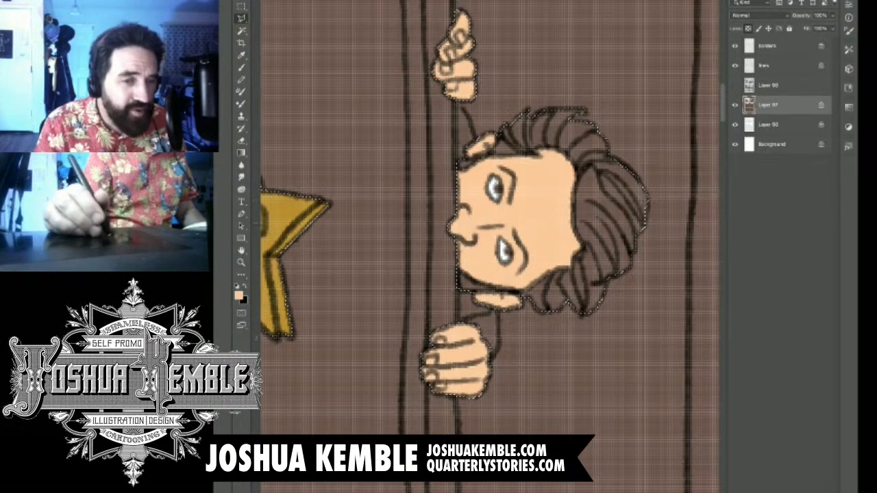
# Fill the remaining selected panel areas with the peach skin colour and shift it to a muted teal for the peeking person's clothing.
pyautogui.hotkey('ctrl', '-')
pyautogui.hotkey('ctrl', '-')
pyautogui.hotkey('ctrl', '-')
pyautogui.moveTo(439, 260); pyautogui.dragTo(558, 304)
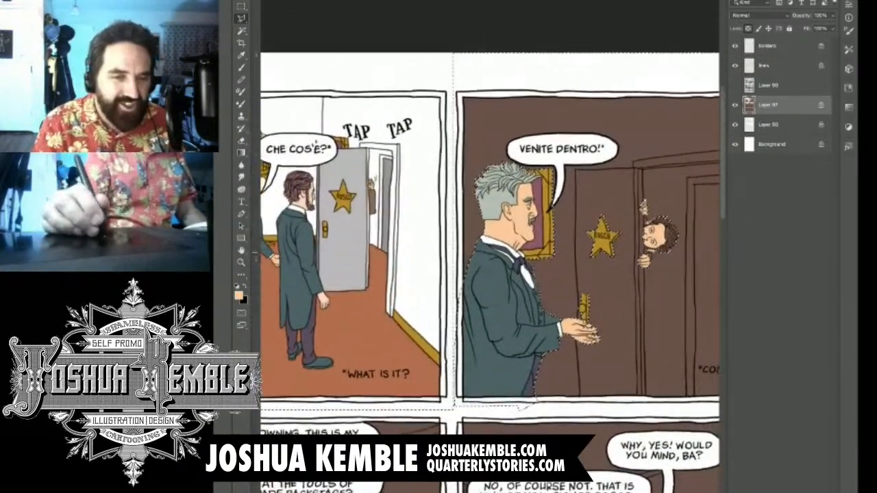
pyautogui.moveTo(562, 231); pyautogui.dragTo(489, 225)
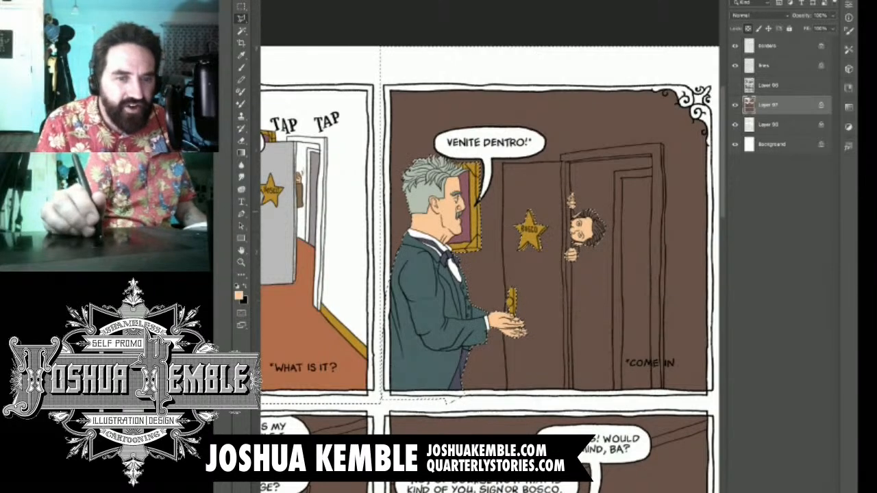
pyautogui.press('i')
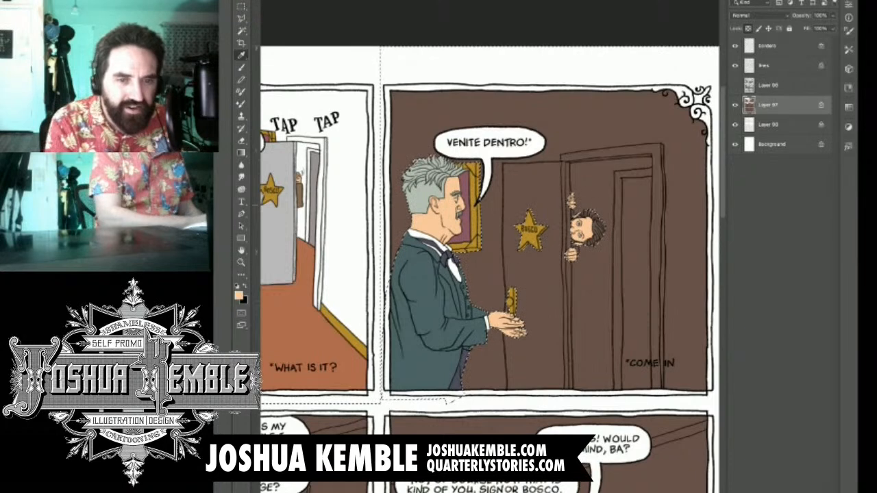
pyautogui.hotkey('alt', 'BackSpace')
pyautogui.hotkey('ctrl', 'd')
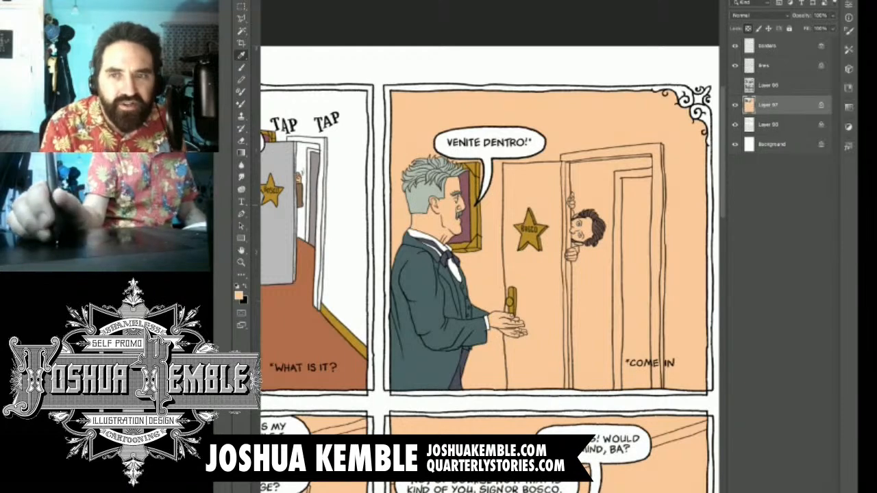
pyautogui.hotkey('ctrl', 'u')
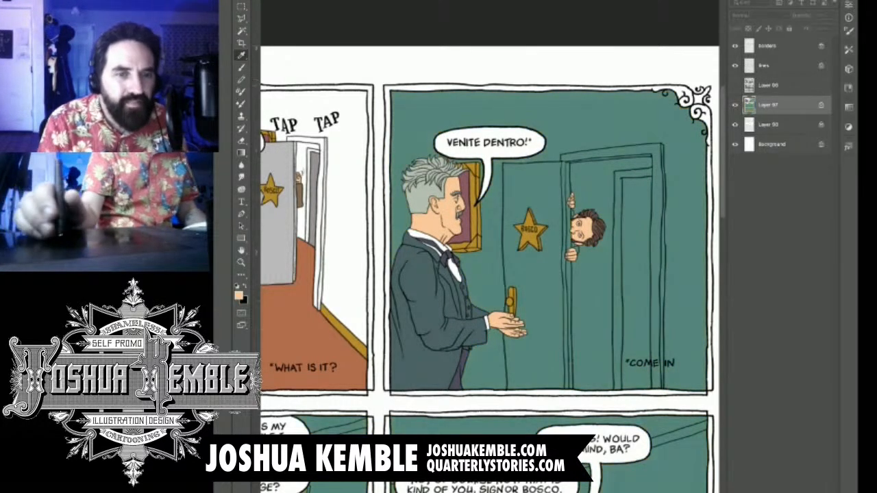
pyautogui.press('Return')
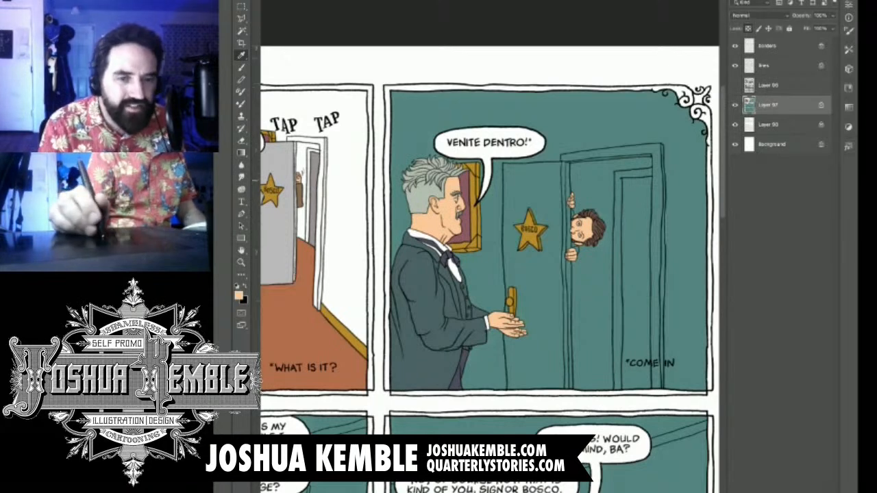
# Exclude the peeking person's clothing between the two hands from the selection, tracing along the collar and door edge with the lasso.
pyautogui.press('l')
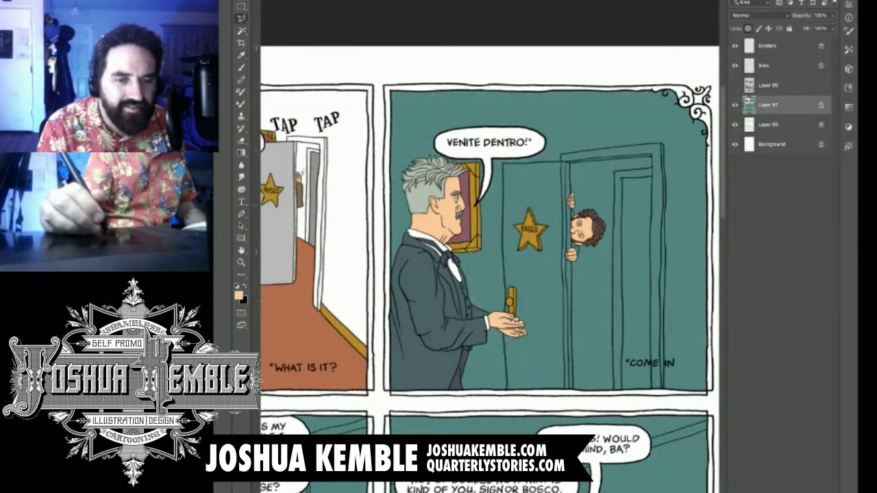
pyautogui.scroll(5, 575, 208)
pyautogui.moveTo(612, 274); pyautogui.dragTo(545, 231)
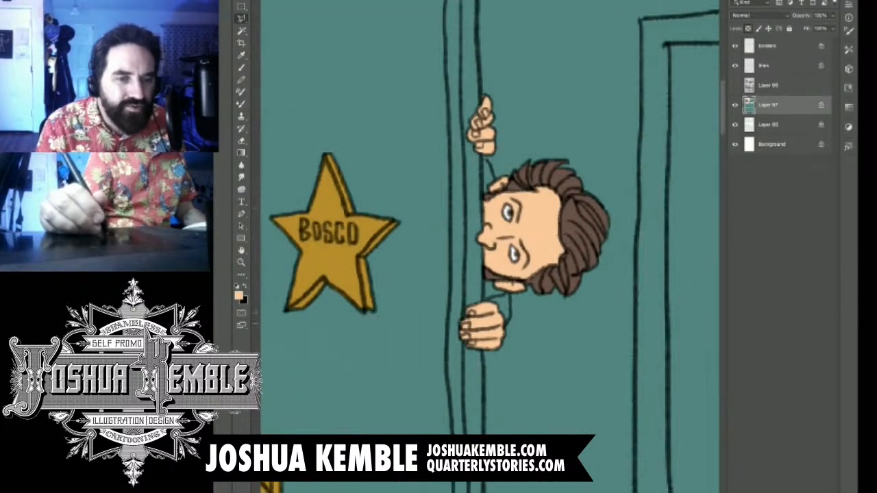
pyautogui.click(511, 317)
pyautogui.click(510, 281)
pyautogui.click(503, 191)
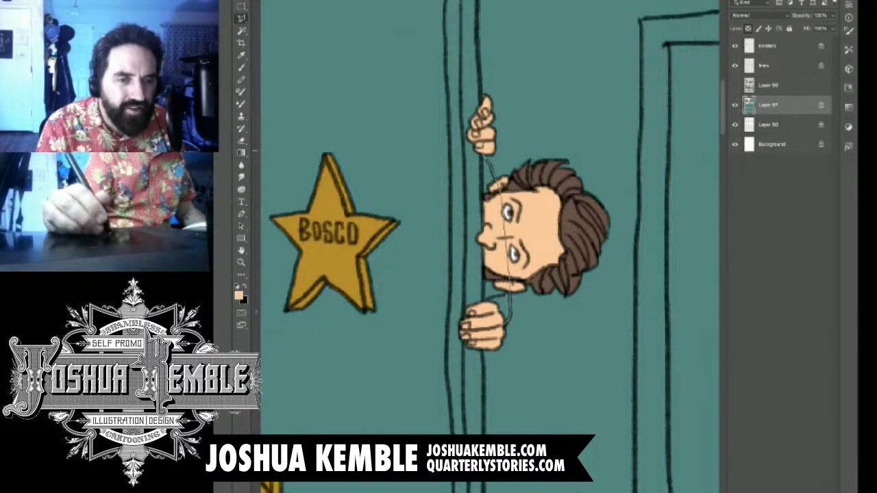
pyautogui.click(483, 155)
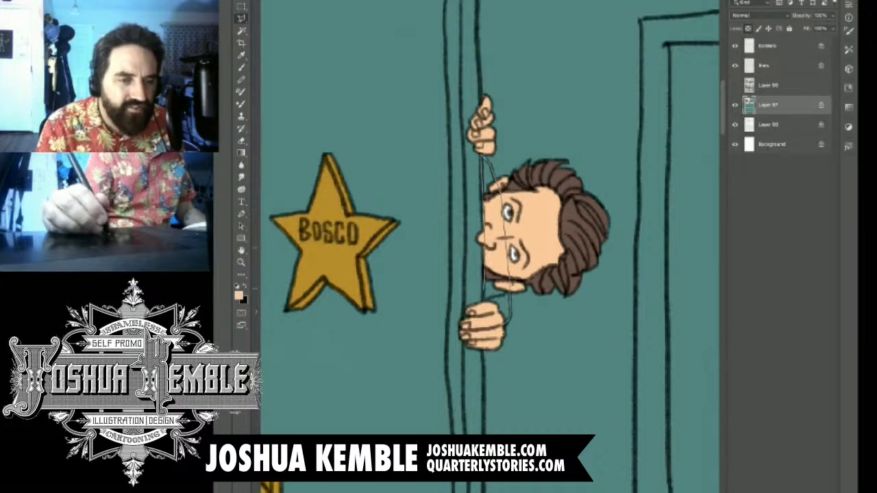
pyautogui.click(487, 323)
# Sample the light grey of the first panel's door and fill the remaining selected areas with it.
pyautogui.scroll(-10, 555, 279)
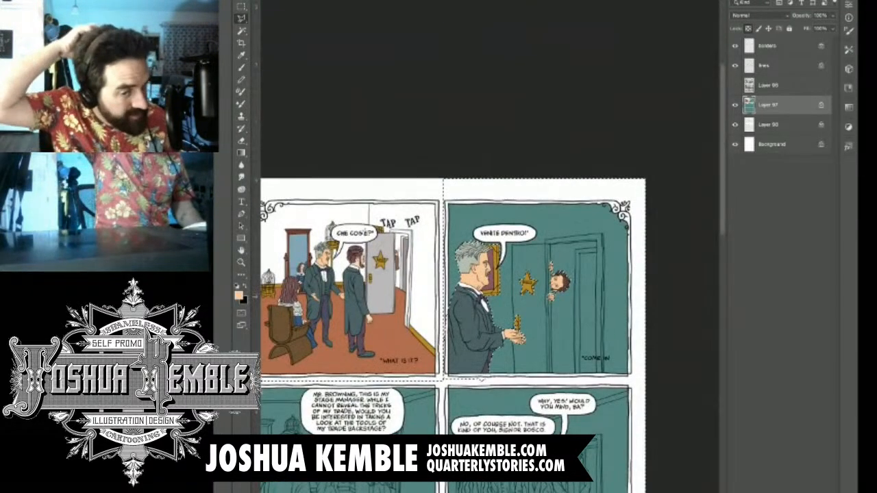
pyautogui.scroll(-2, 490, 274)
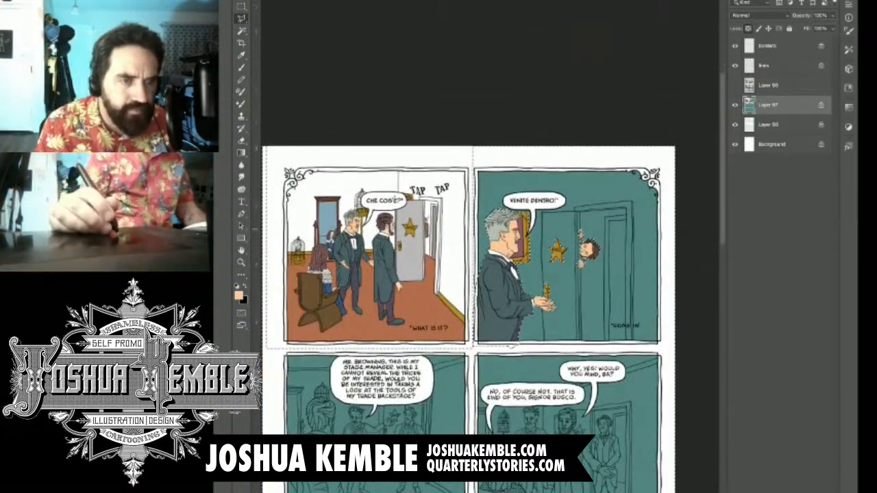
pyautogui.press('i')
pyautogui.click(410, 255)
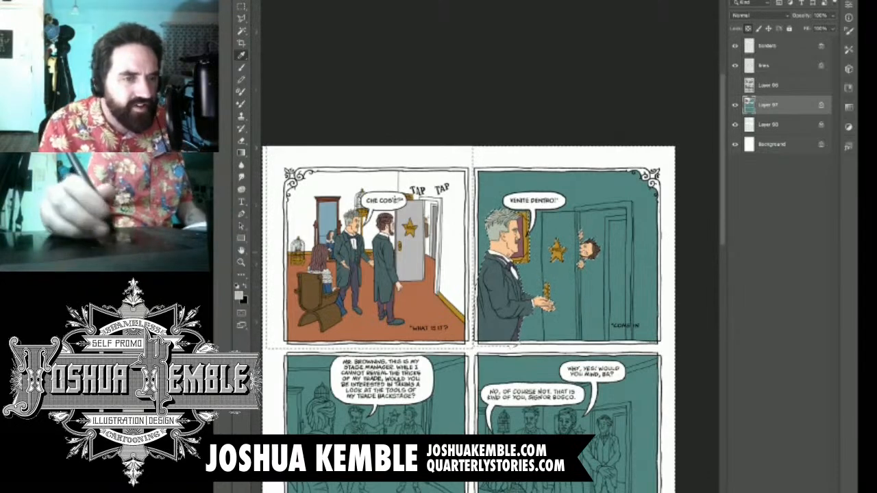
pyautogui.hotkey('alt', 'BackSpace')
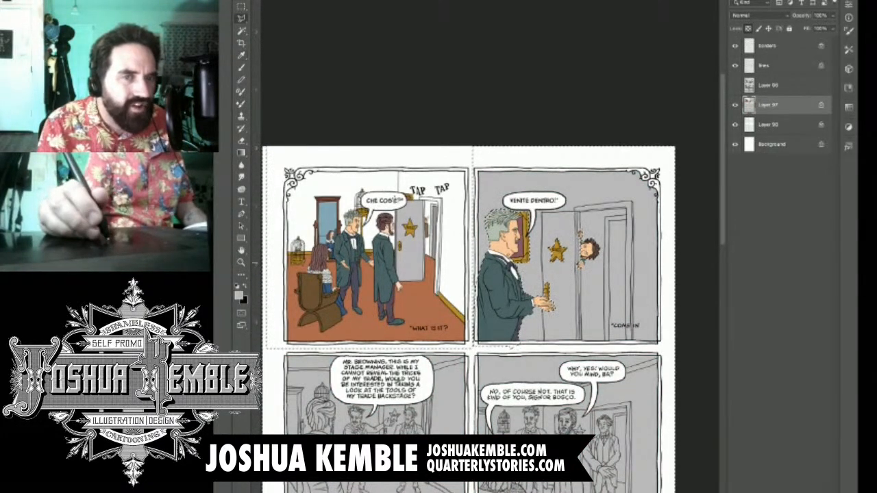
# Exclude the front face of the second panel's BOSCO door from the selection, tracing its outline with the lasso.
pyautogui.scroll(3, 587, 260)
pyautogui.scroll(2, 492, 82)
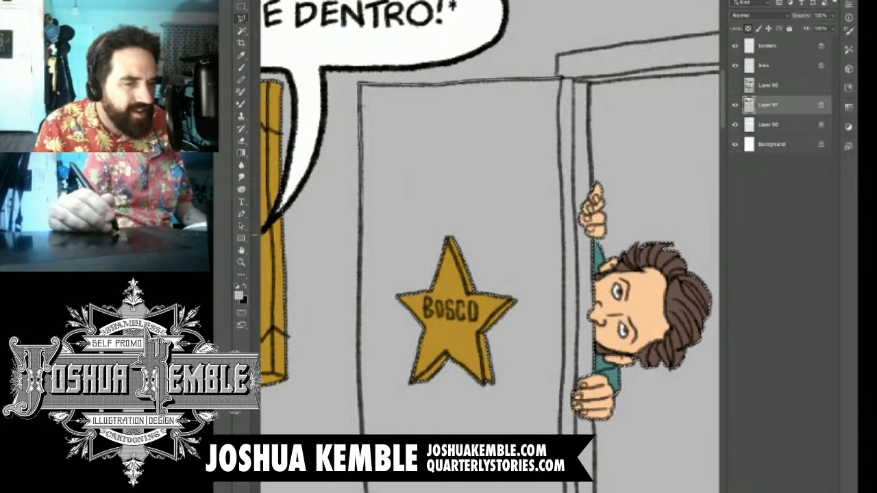
pyautogui.moveTo(361, 273); pyautogui.dragTo(376, 423)
pyautogui.hotkey('ctrl', 'z')
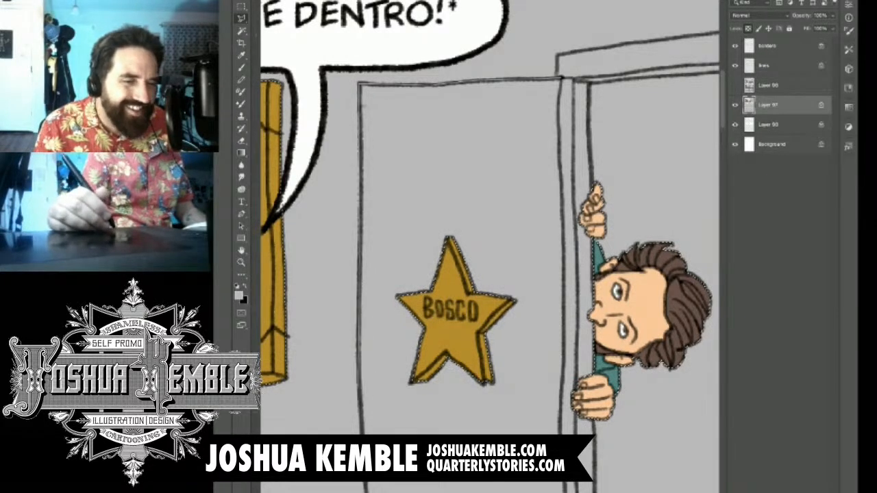
pyautogui.scroll(-5, 490, 220)
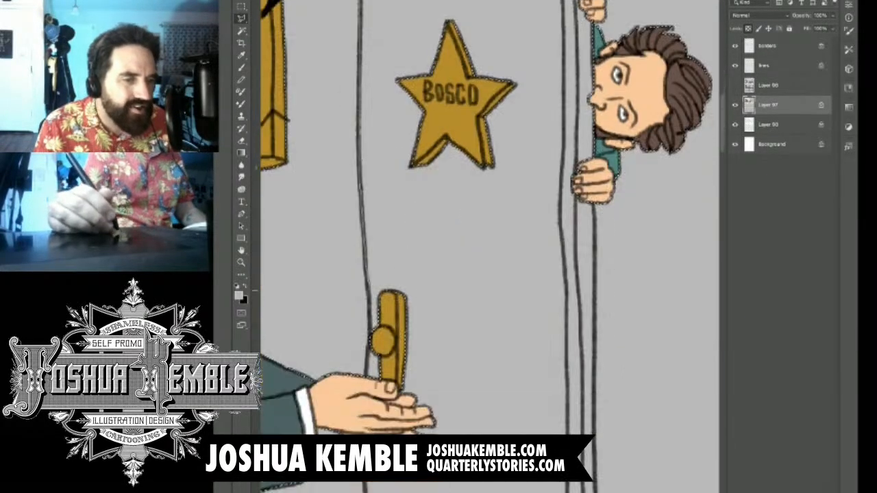
pyautogui.moveTo(371, 324); pyautogui.dragTo(360, 432)
pyautogui.scroll(-3, 490, 247)
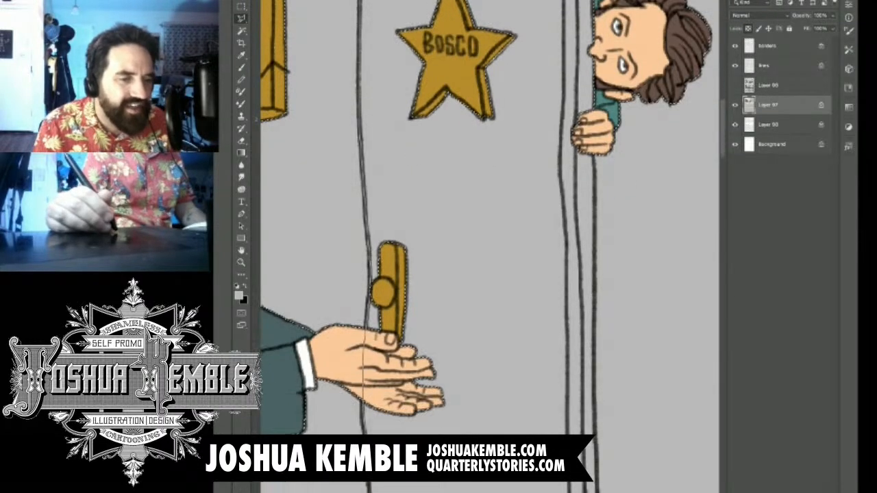
pyautogui.scroll(-1, 489, 247)
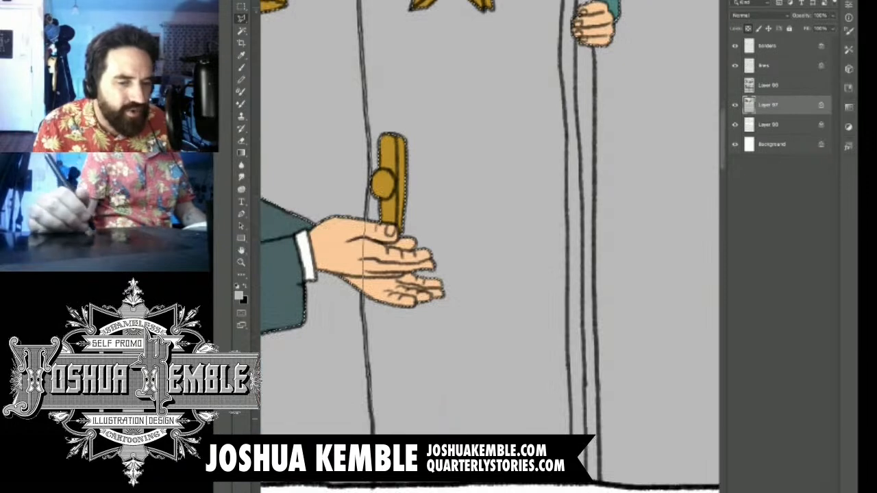
pyautogui.scroll(-1, 490, 247)
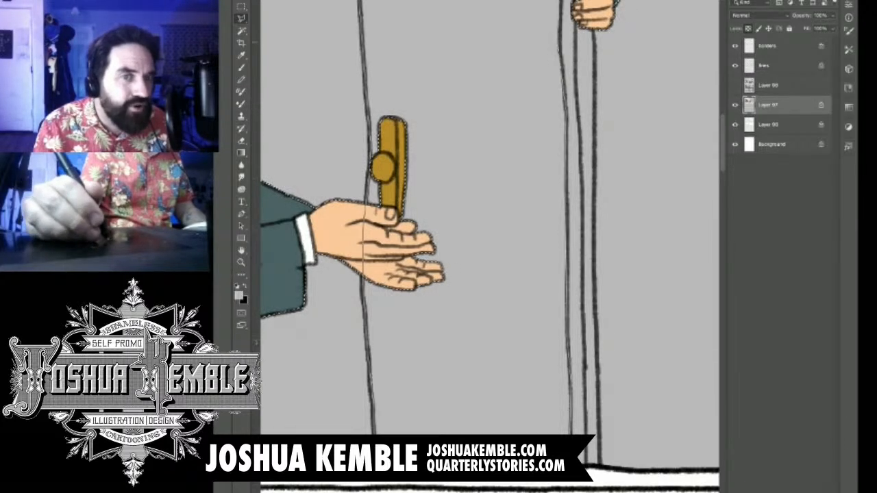
pyautogui.scroll(3, 490, 246)
pyautogui.scroll(3, 489, 247)
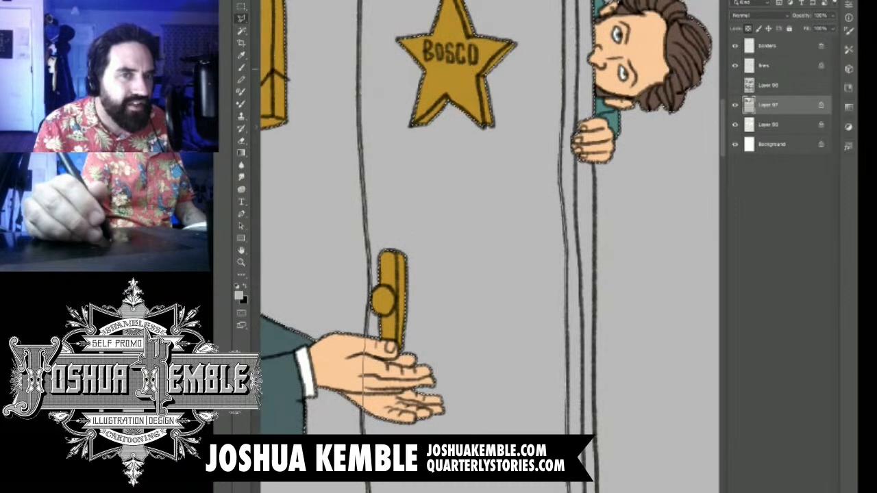
pyautogui.scroll(5, 490, 247)
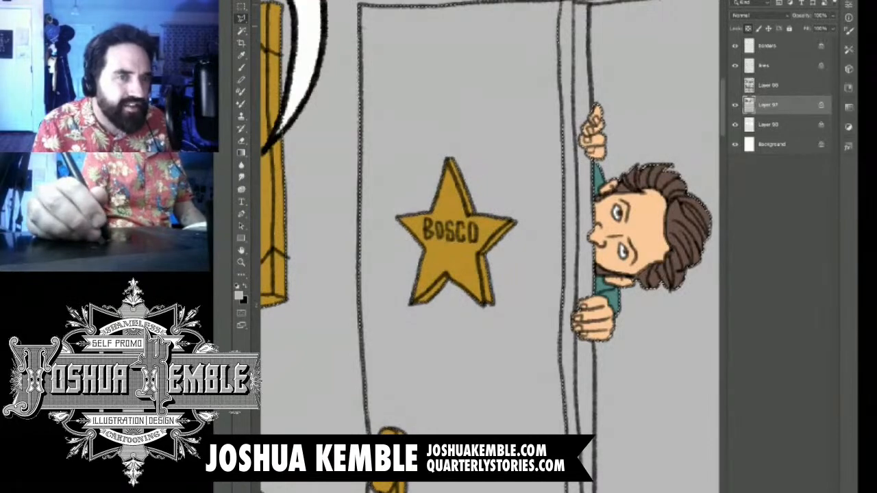
# Fill the remaining selected areas with a darker purplish grey for the door's side edge.
pyautogui.scroll(-8, 611, 28)
pyautogui.scroll(3, 612, 29)
pyautogui.moveTo(490, 247)
pyautogui.mouseDown()
pyautogui.moveTo(596, 275)
pyautogui.moveTo(611, 297)
pyautogui.mouseUp()
pyautogui.press('i')
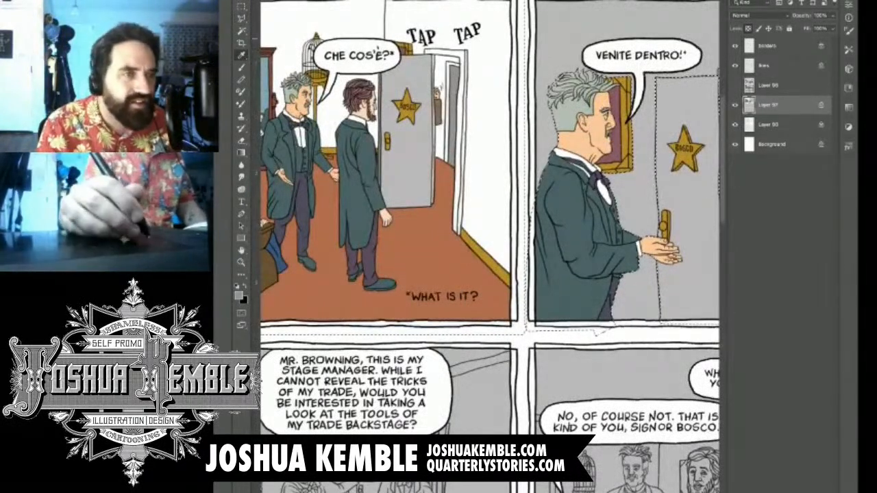
pyautogui.hotkey('alt', 'BackSpace')
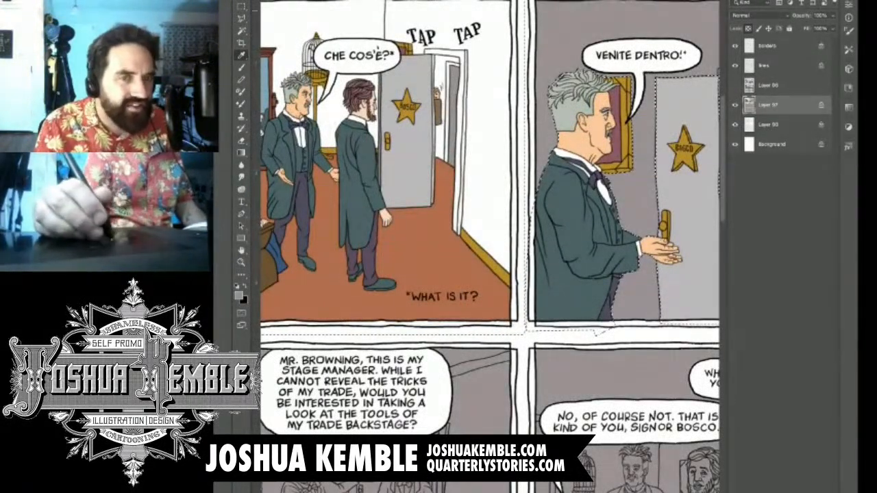
# Exclude the narrow side edge of the BOSCO door from the selection, tracing it from the door's top to below the panel border.
pyautogui.press('l')
pyautogui.moveTo(638, 205); pyautogui.dragTo(595, 201)
pyautogui.moveTo(679, 72); pyautogui.dragTo(610, 75)
pyautogui.click(511, 71)
pyautogui.click(524, 71)
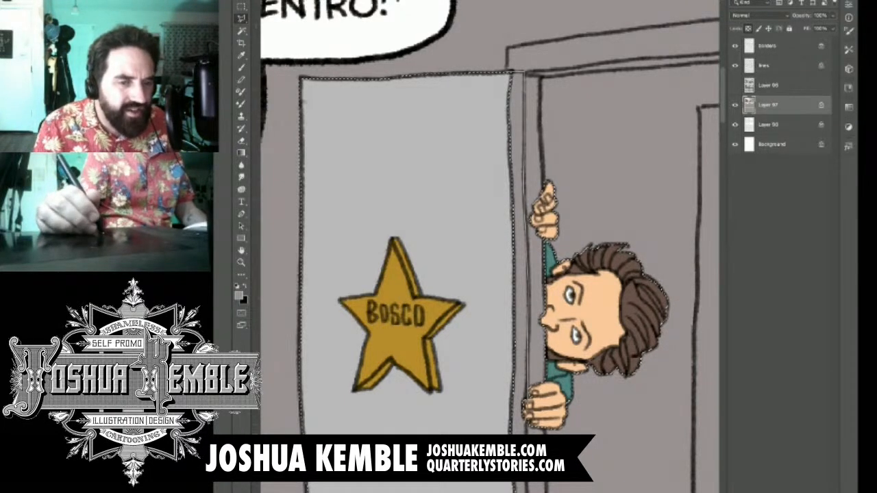
pyautogui.scroll(-4, 490, 247)
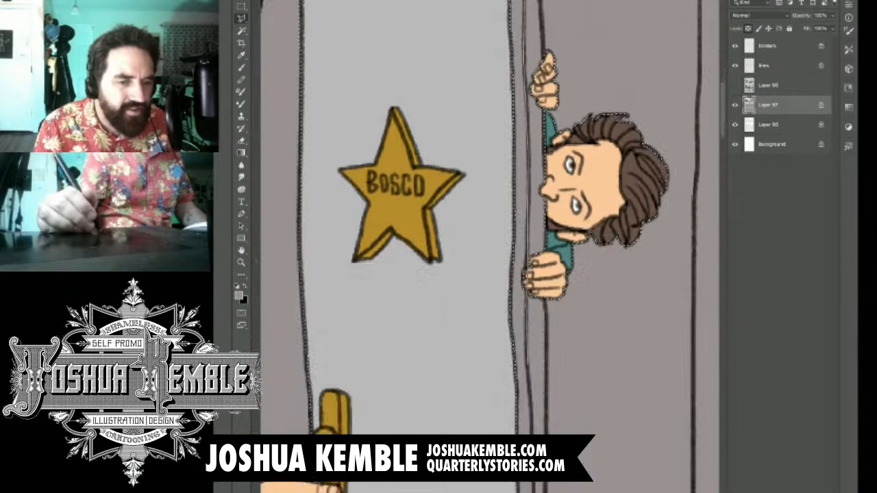
pyautogui.scroll(-4, 479, 246)
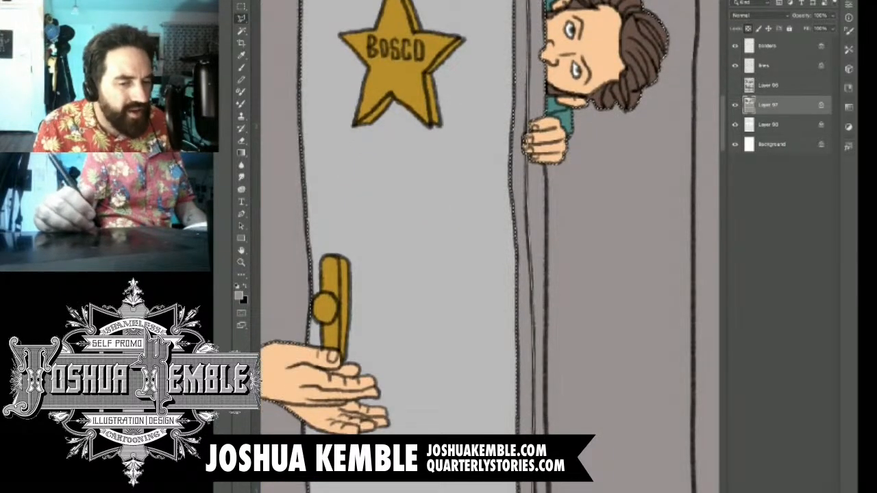
pyautogui.scroll(-4, 479, 247)
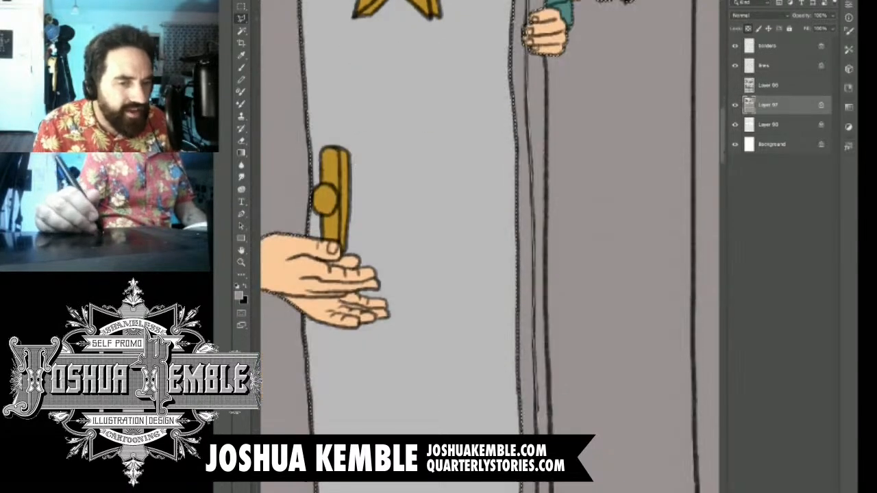
pyautogui.scroll(-6, 536, 480)
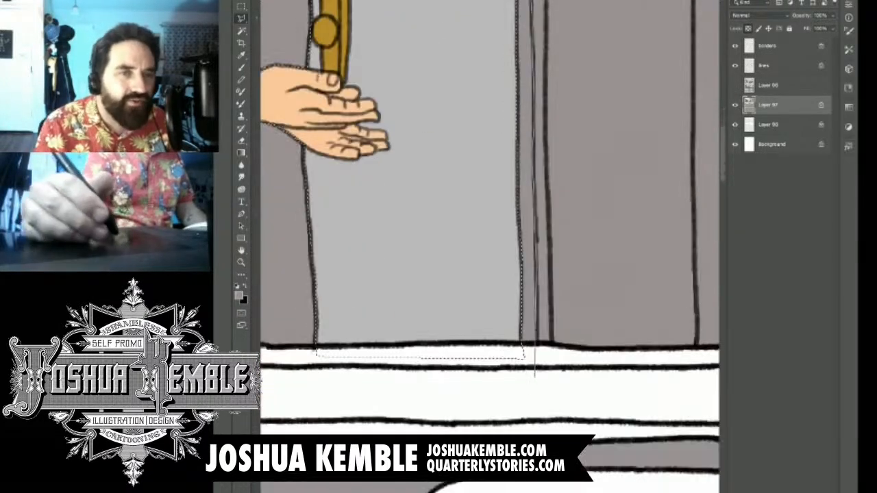
pyautogui.click(538, 378)
pyautogui.click(497, 374)
pyautogui.scroll(11, 505, 121)
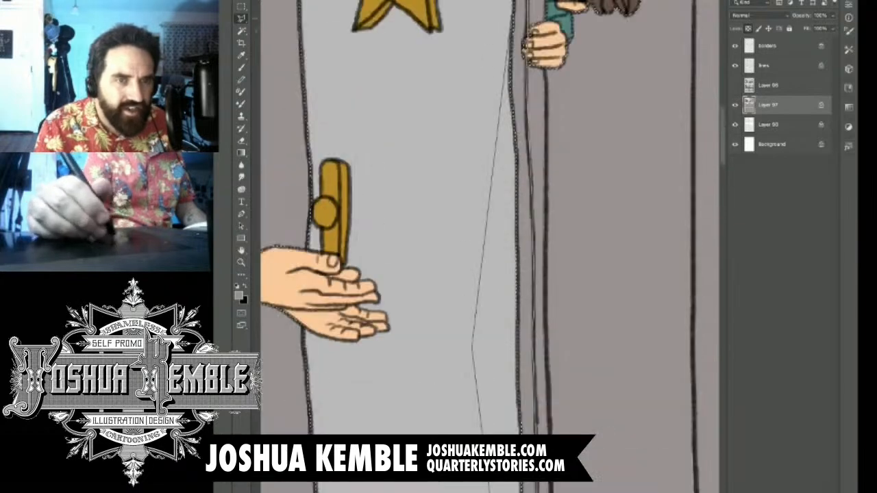
pyautogui.scroll(8, 511, 14)
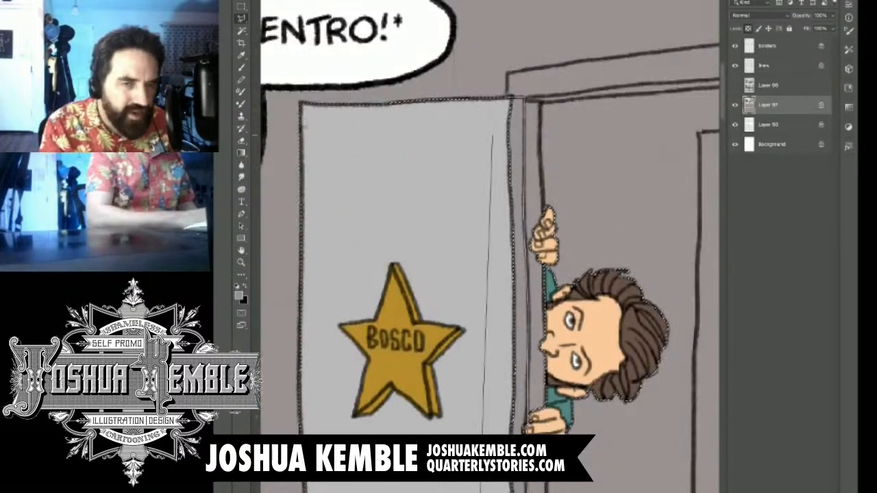
pyautogui.hotkey('ctrl', '-')
pyautogui.hotkey('ctrl', '-')
pyautogui.hotkey('ctrl', '-')
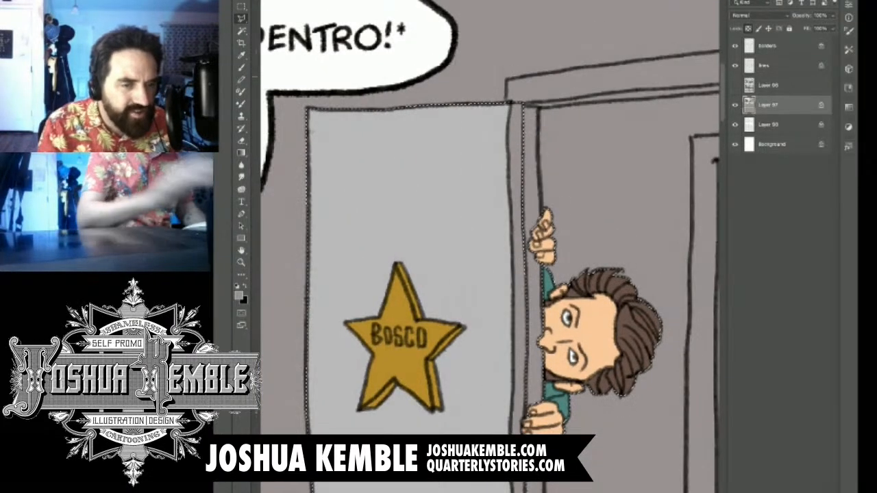
# Exclude the innermost doorway opening in the second panel from the selection, tracing it with the lasso from its top edge to below the panel border.
pyautogui.hotkey('ctrl', '-')
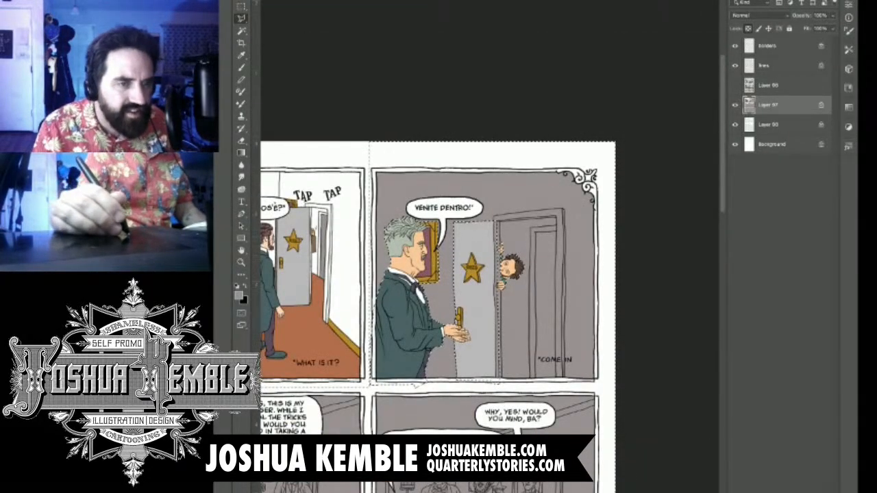
pyautogui.press('i')
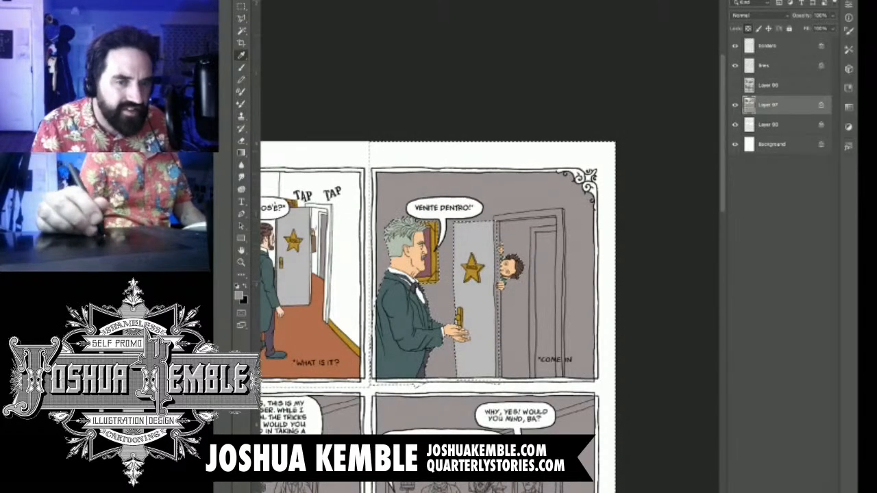
pyautogui.press('l')
pyautogui.moveTo(551, 239); pyautogui.dragTo(637, 239)
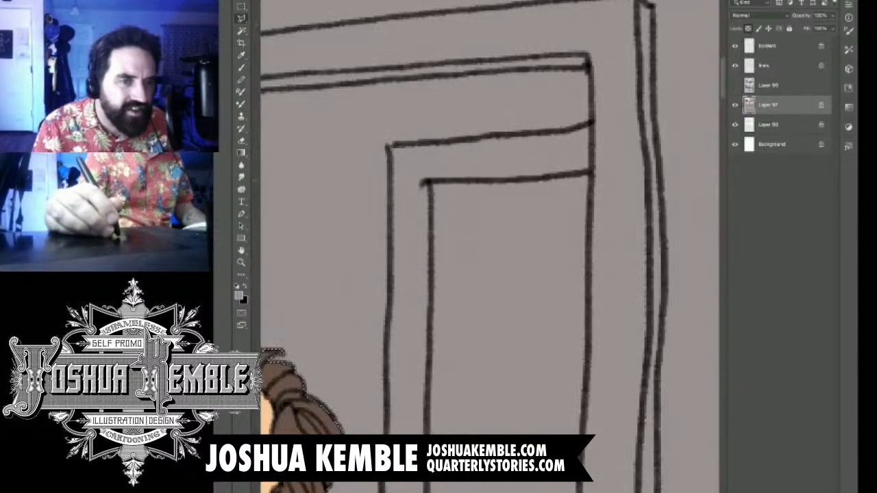
pyautogui.click(590, 171)
pyautogui.click(525, 180)
pyautogui.click(429, 182)
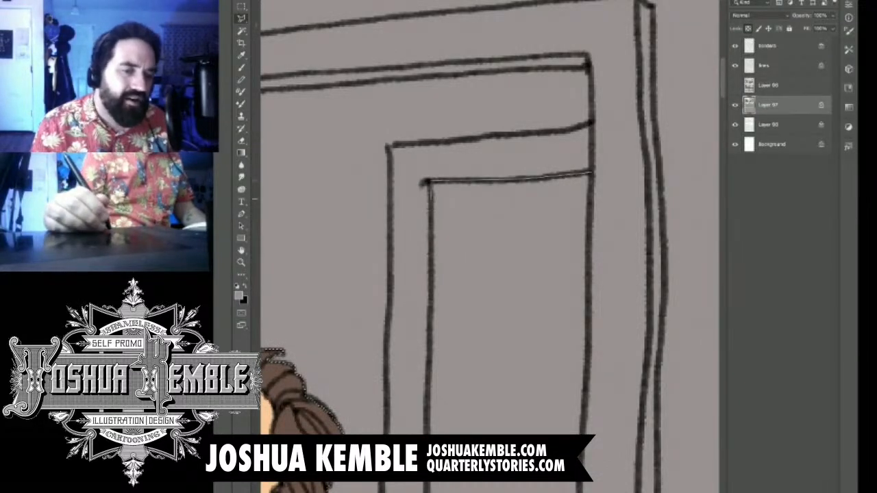
pyautogui.click(429, 333)
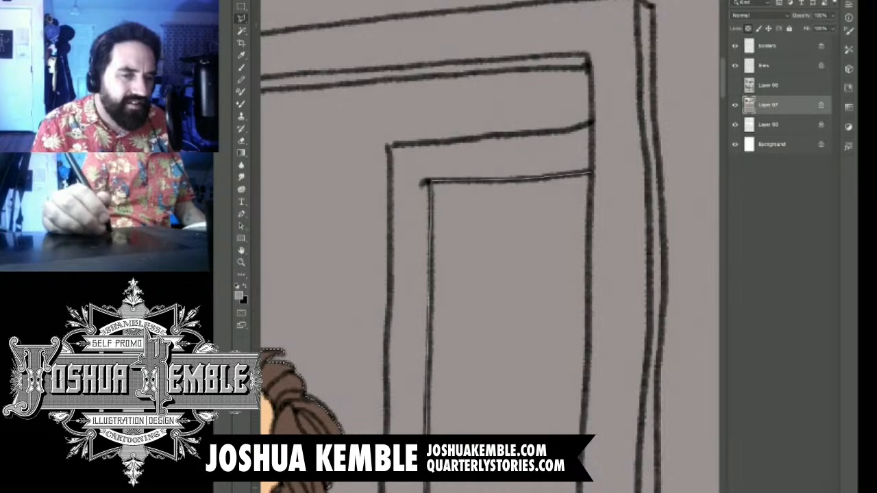
pyautogui.moveTo(428, 479)
pyautogui.mouseDown()
pyautogui.moveTo(455, 74)
pyautogui.moveTo(459, 81)
pyautogui.mouseUp()
pyautogui.click(459, 144)
pyautogui.click(465, 390)
pyautogui.click(470, 467)
pyautogui.scroll(-10, 457, 473)
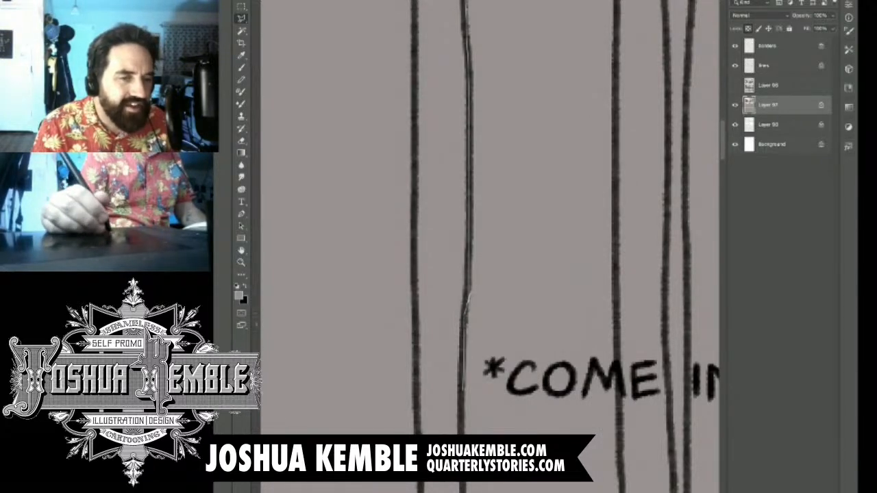
pyautogui.scroll(-2, 458, 480)
pyautogui.scroll(-3, 449, 472)
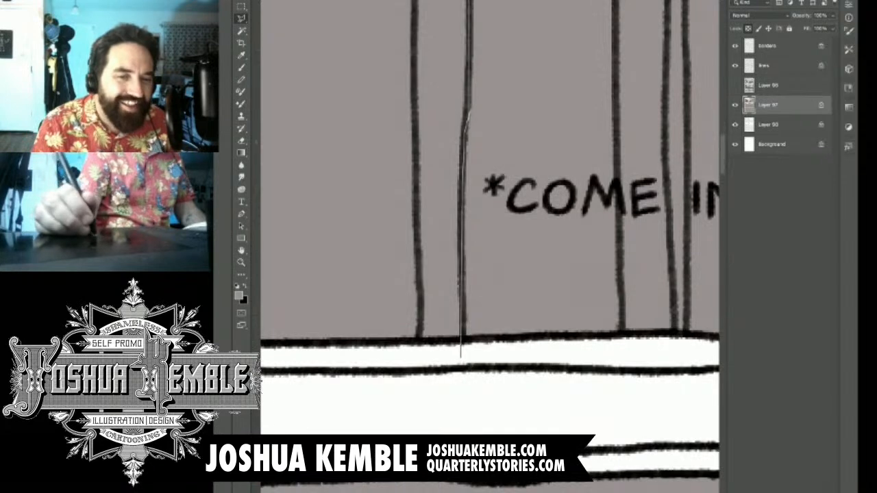
pyautogui.click(462, 356)
pyautogui.click(625, 354)
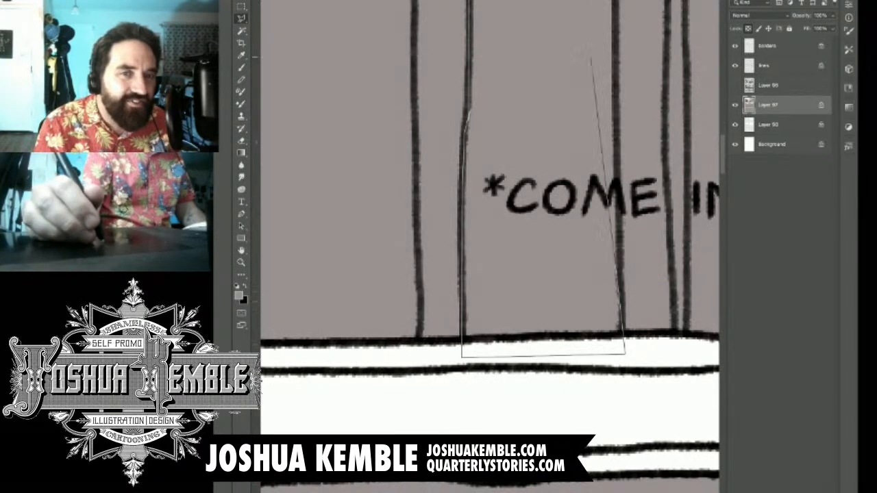
pyautogui.scroll(10, 623, 14)
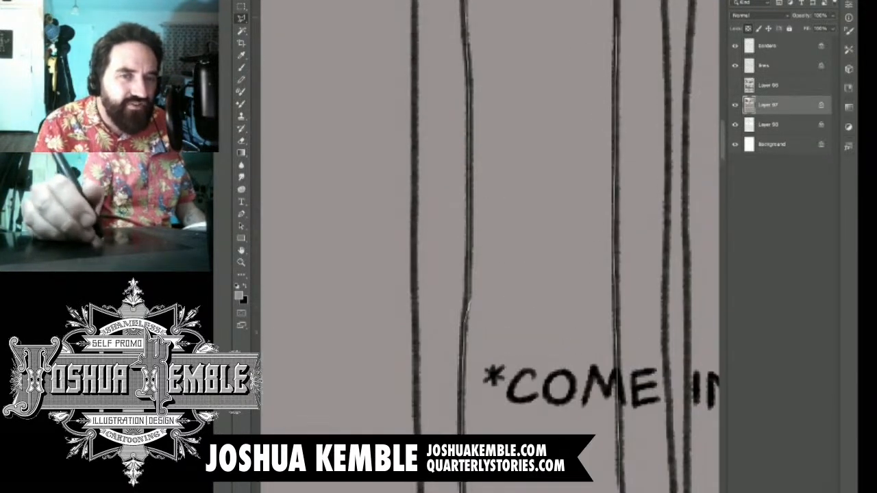
pyautogui.scroll(5, 613, 36)
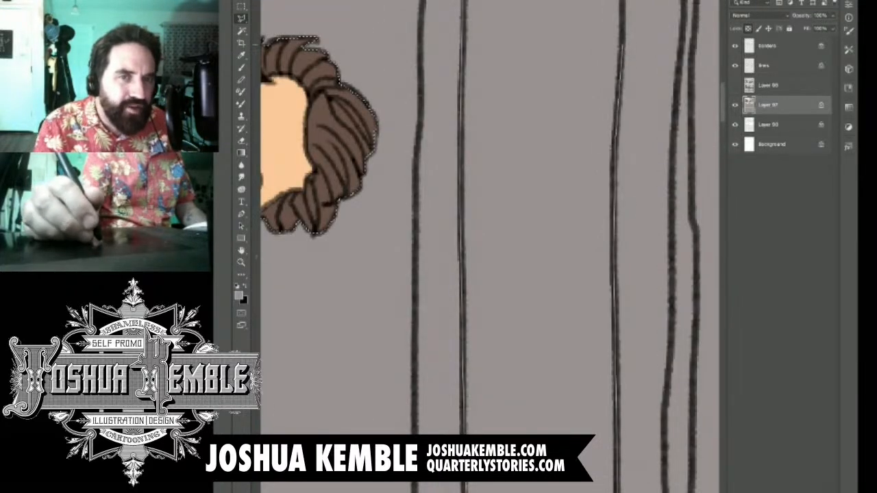
pyautogui.scroll(5, 623, 47)
pyautogui.click(624, 15)
# Sample the white of the first panel's wall and fill the remaining selected areas with it.
pyautogui.hotkey('ctrl', '-')
pyautogui.hotkey('ctrl', '-')
pyautogui.hotkey('ctrl', '-')
pyautogui.hotkey('ctrl', '-')
pyautogui.hotkey('ctrl', '-')
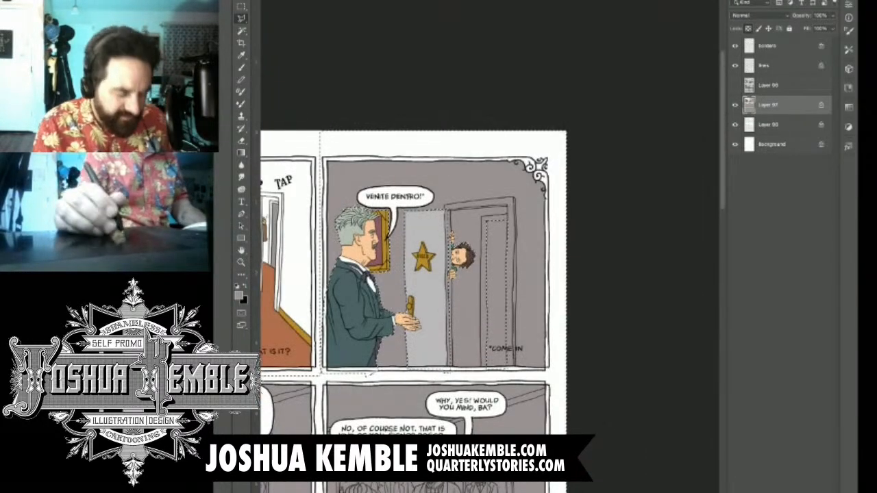
pyautogui.moveTo(439, 288); pyautogui.dragTo(493, 274)
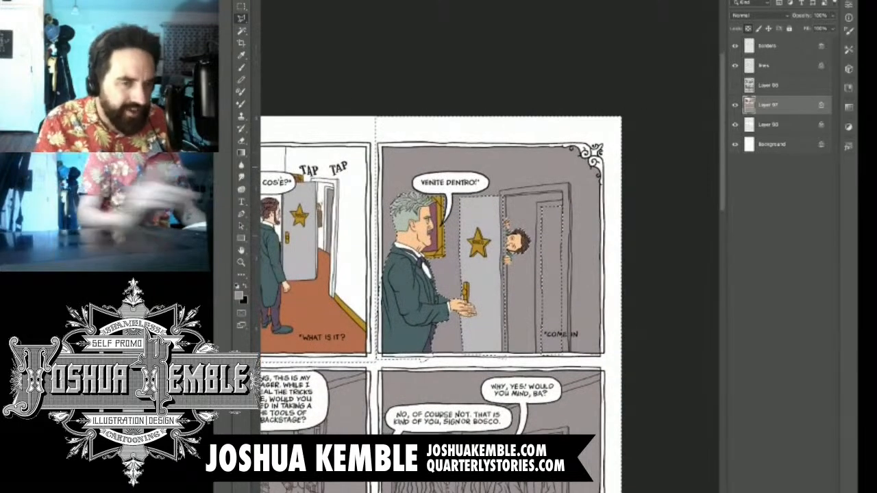
pyautogui.press('i')
pyautogui.click(350, 226)
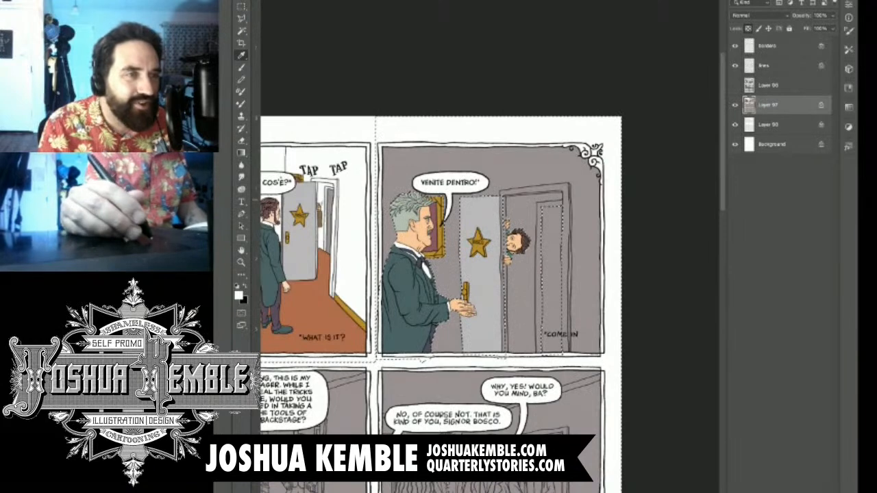
pyautogui.hotkey('alt', 'BackSpace')
# Exclude the whole second panel and the page margin above it from the selection with the rectangular marquee.
pyautogui.press('m')
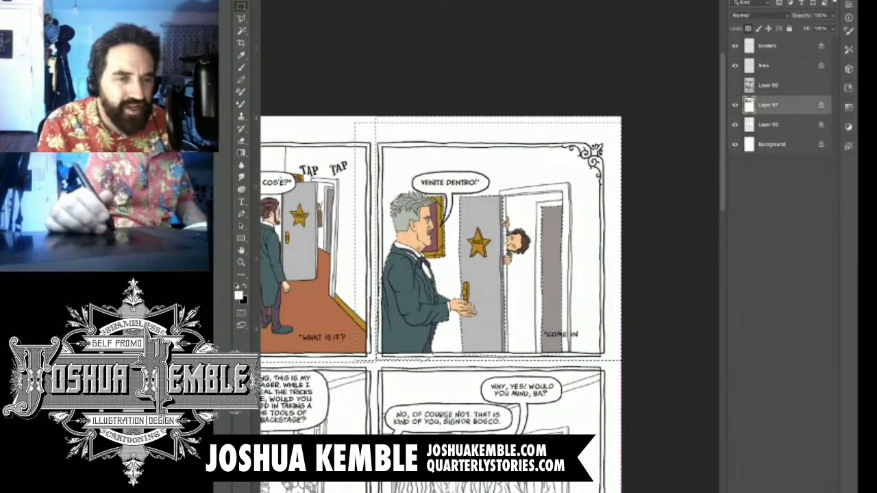
pyautogui.hotkey('ctrl', 'd')
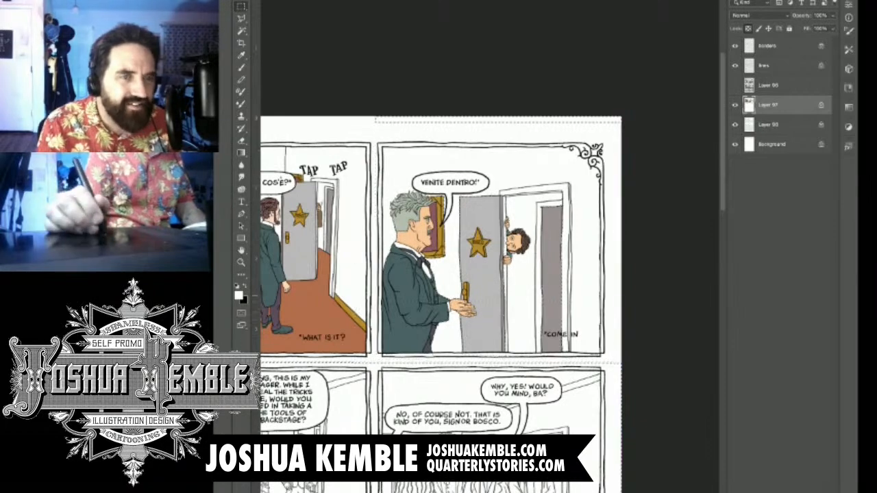
pyautogui.scroll(3, 445, 295)
pyautogui.moveTo(384, 301); pyautogui.dragTo(474, 314)
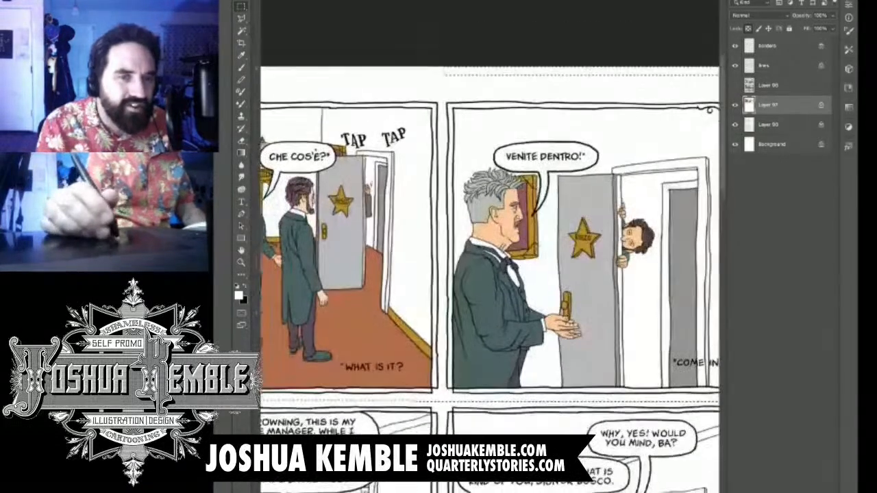
pyautogui.scroll(1, 568, 232)
pyautogui.hotkey('ctrl', '0')
pyautogui.moveTo(489, 179); pyautogui.dragTo(629, 52)
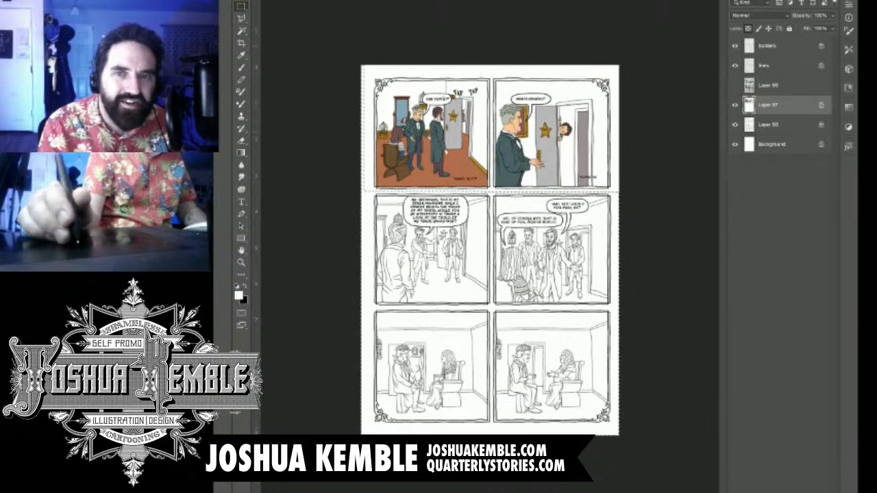
# Choose a bright magenta as the foreground colour and fill the four uncoloured lower panels with it.
pyautogui.press('F6')
pyautogui.click(814, 243)
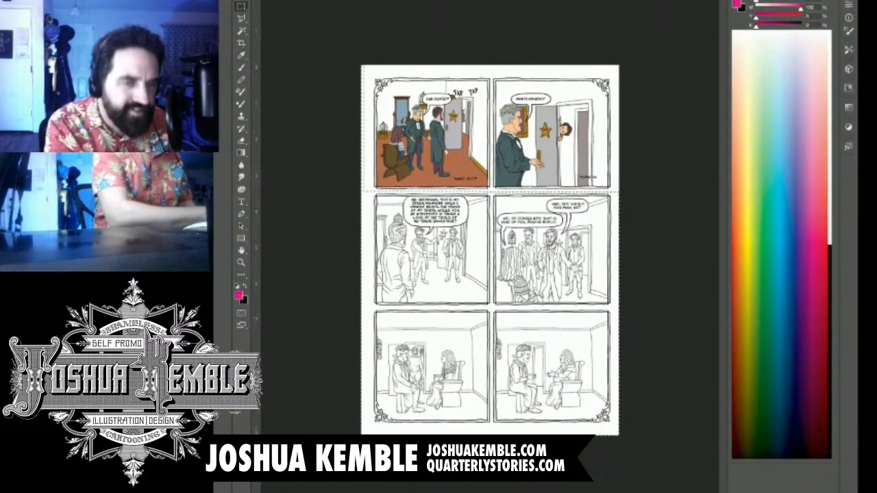
pyautogui.press('F7')
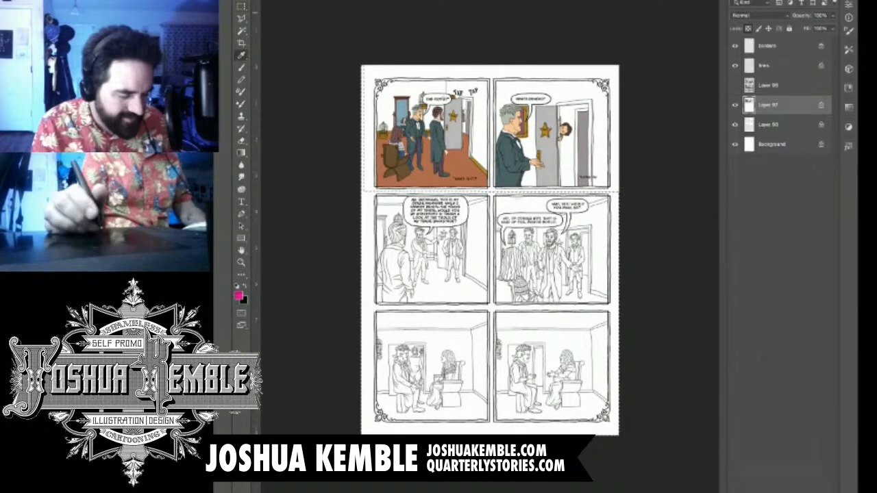
pyautogui.hotkey('alt', 'BackSpace')
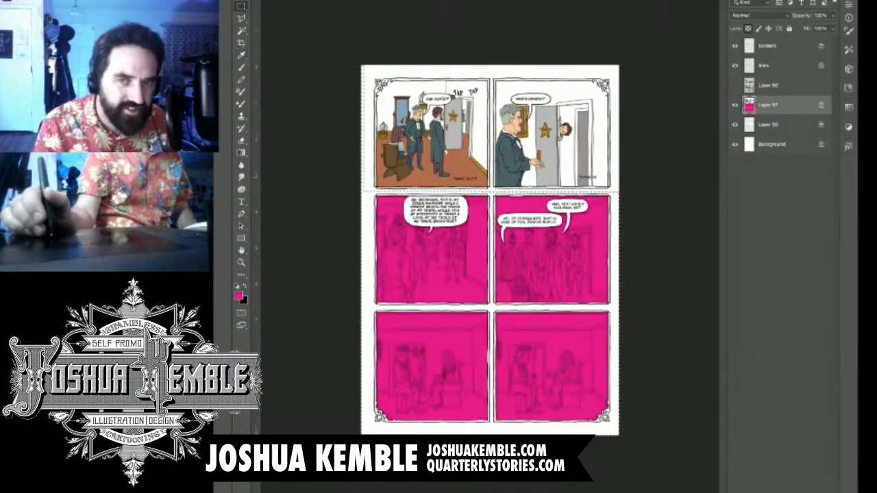
# Show the hidden shading layer directly above the flat colour layer and clear the selection.
pyautogui.hotkey('ctrl', 'd')
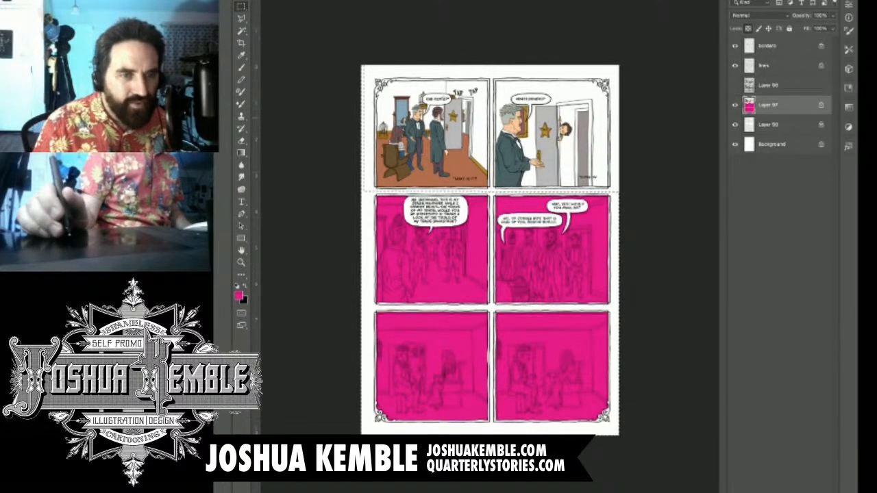
pyautogui.click(735, 84)
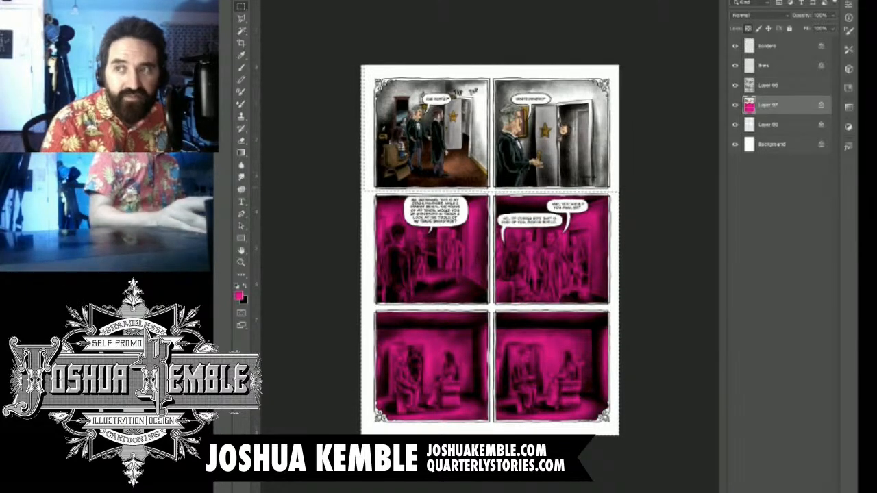
pyautogui.hotkey('ctrl', 'd')
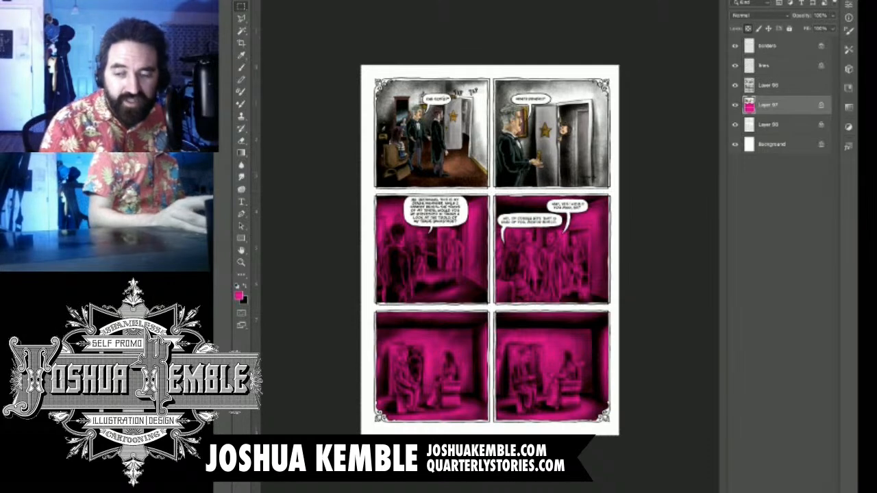